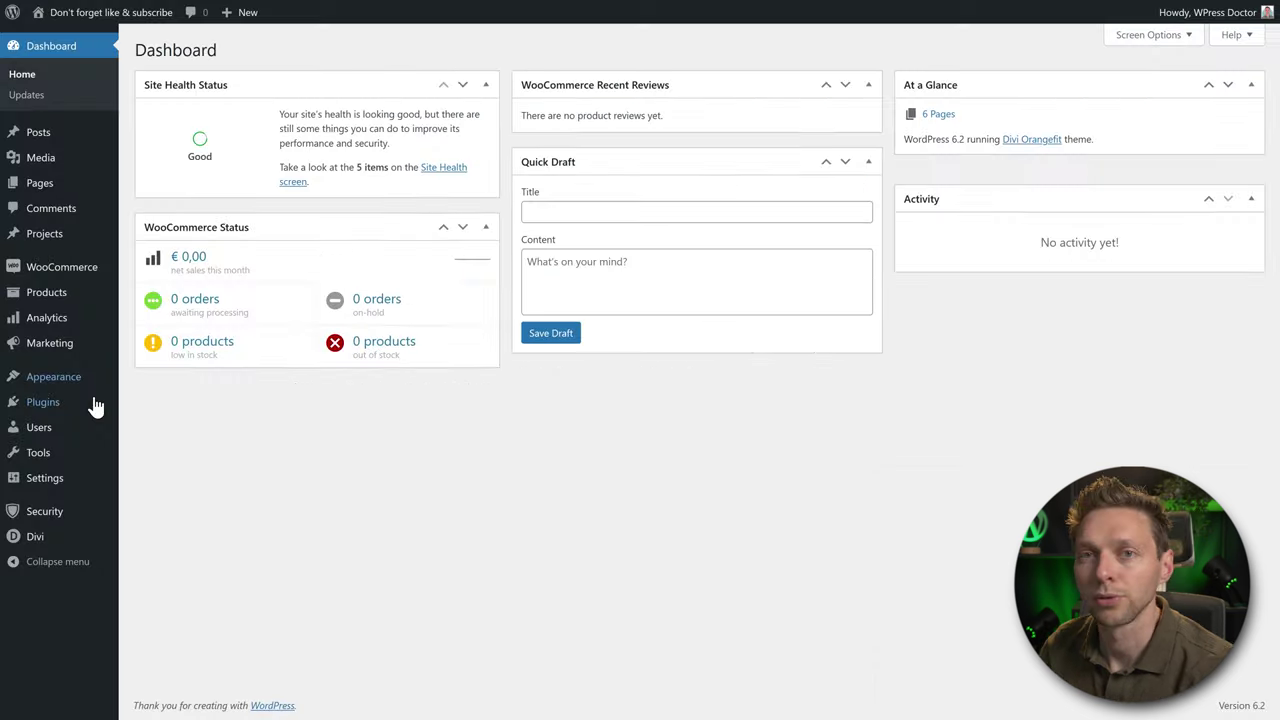
Step: Search for "w3 total cache" among the available new plugins and install W3 Total Cache
{"action": "mouse_move", "coordinate": [62, 408]}
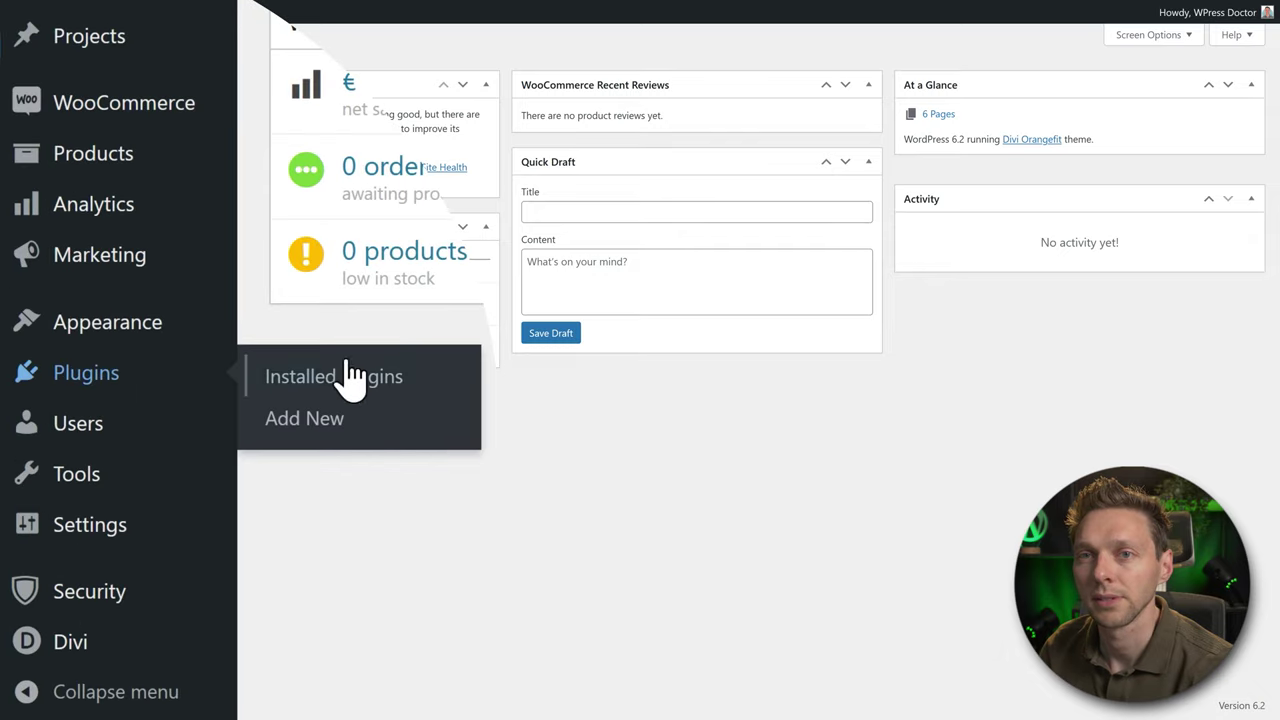
{"action": "left_click", "coordinate": [318, 422]}
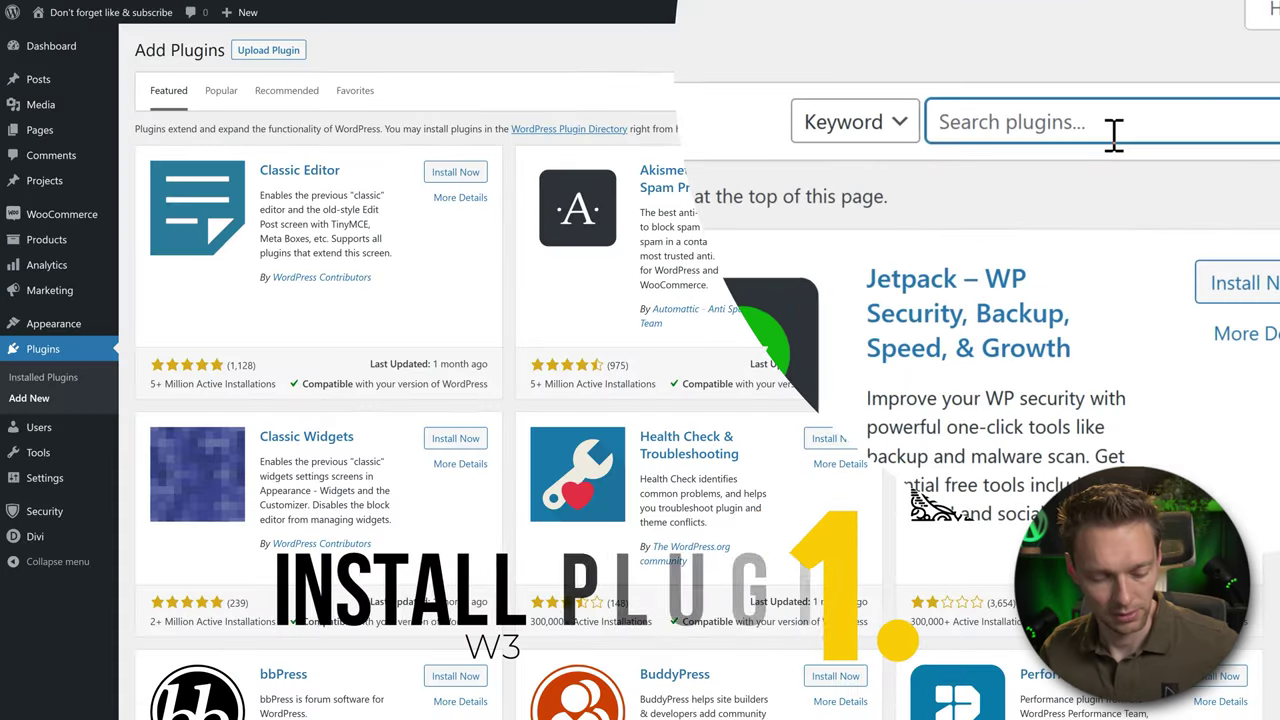
{"action": "type", "text": "w3 total cache"}
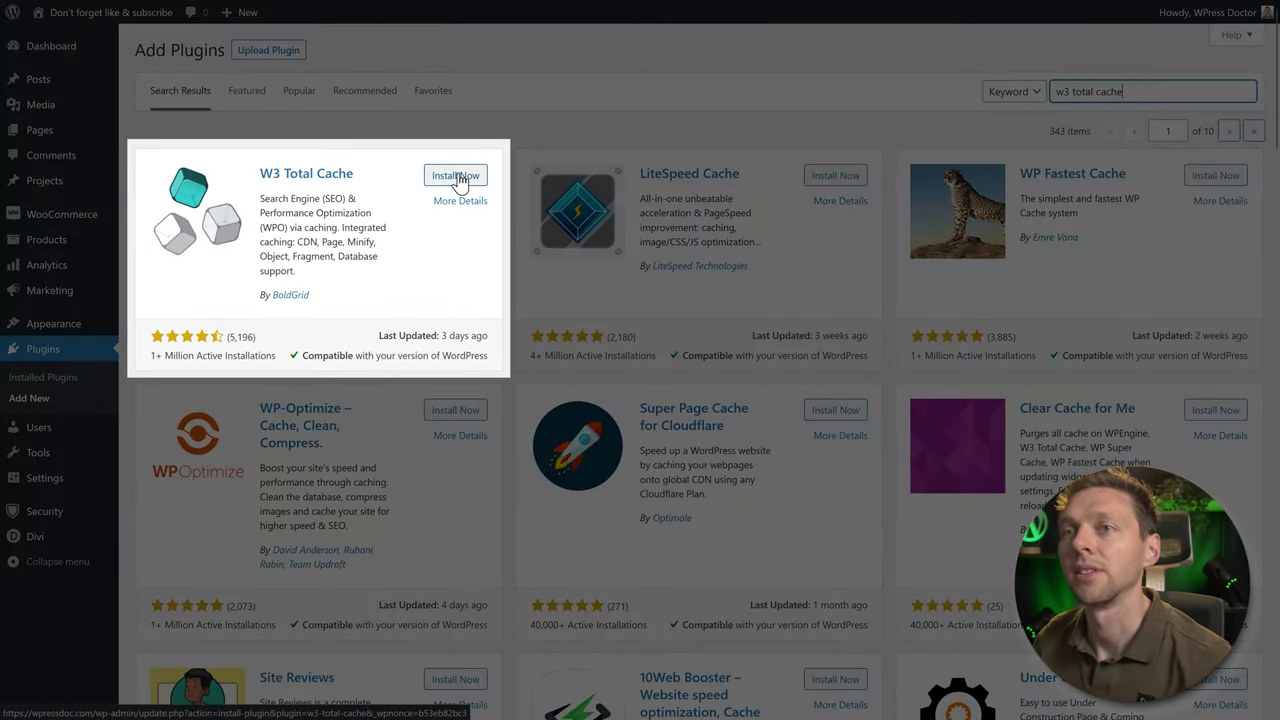
{"action": "left_click", "coordinate": [458, 177]}
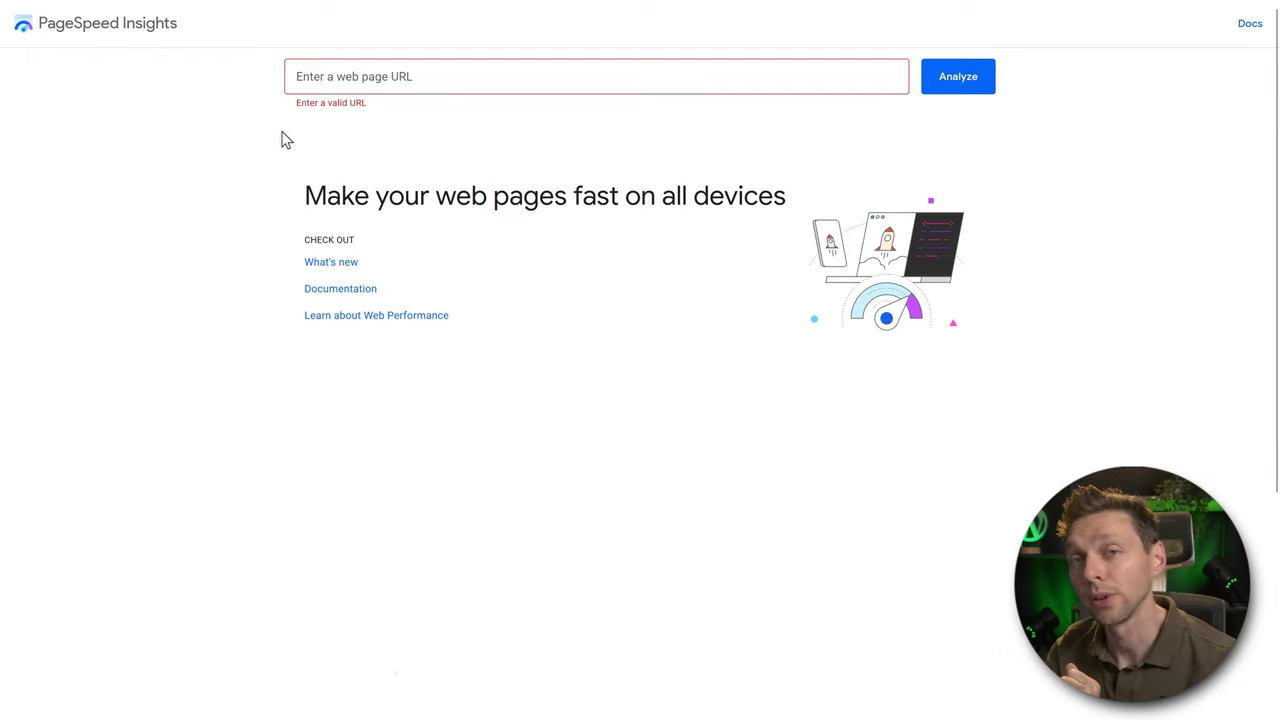
{"action": "left_click", "coordinate": [421, 84]}
{"action": "type", "text": "https://wpressdoc.com/"}
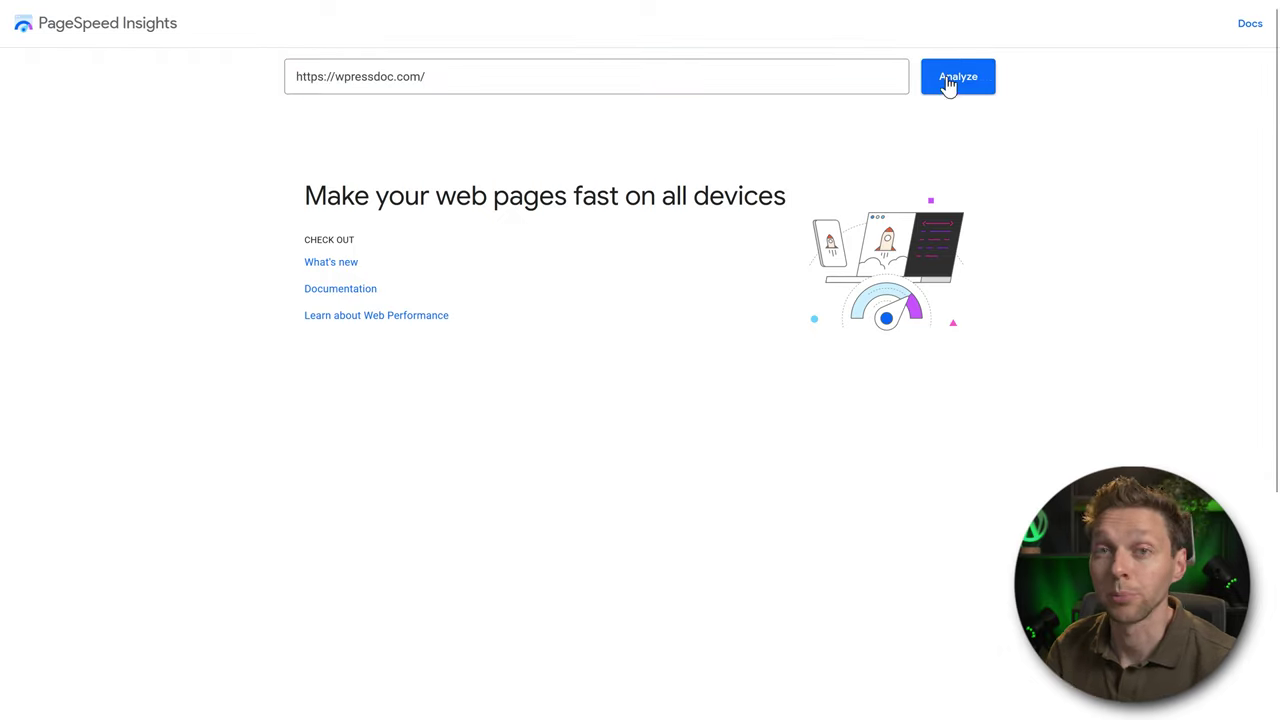
{"action": "left_click", "coordinate": [958, 80]}
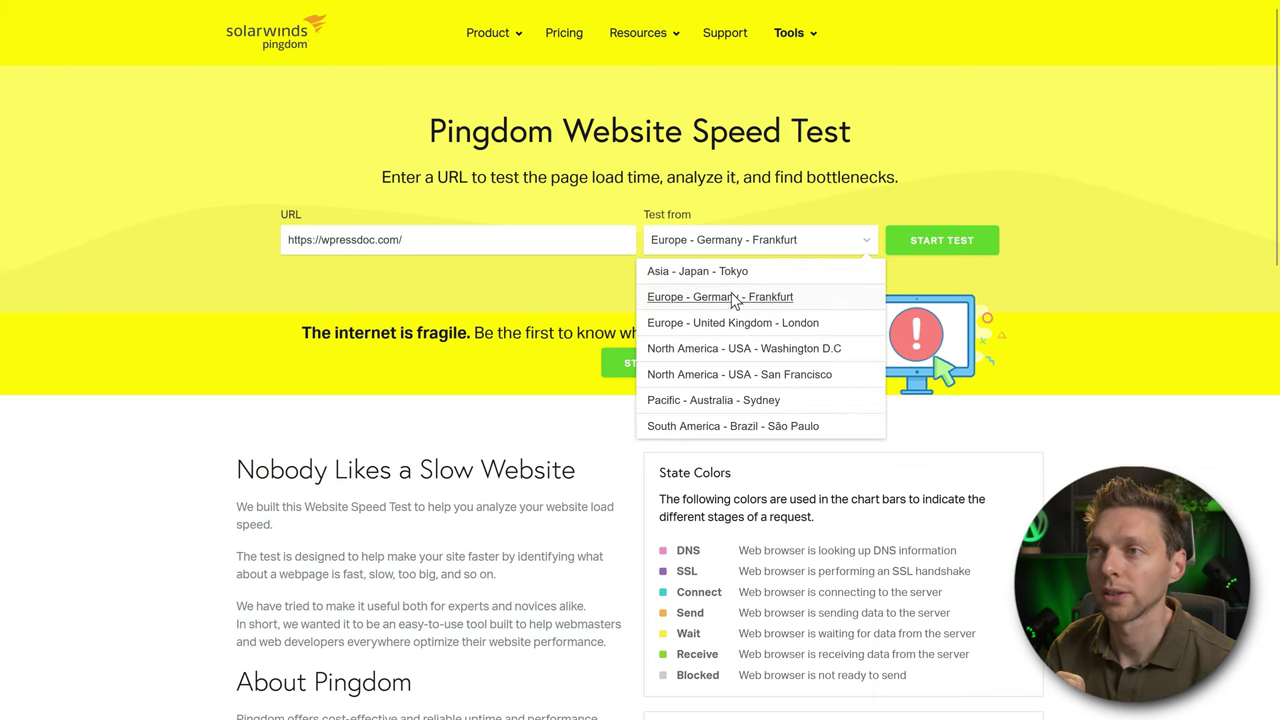
{"action": "left_click", "coordinate": [660, 296]}
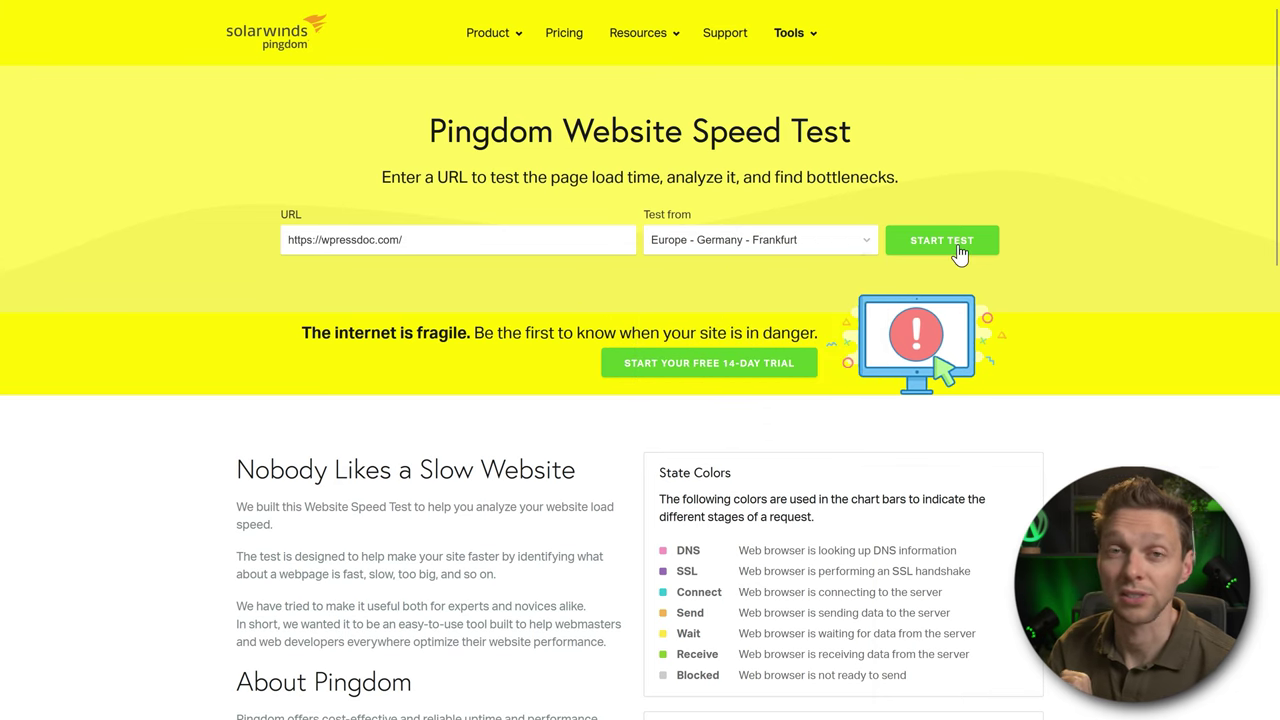
{"action": "left_click", "coordinate": [960, 255]}
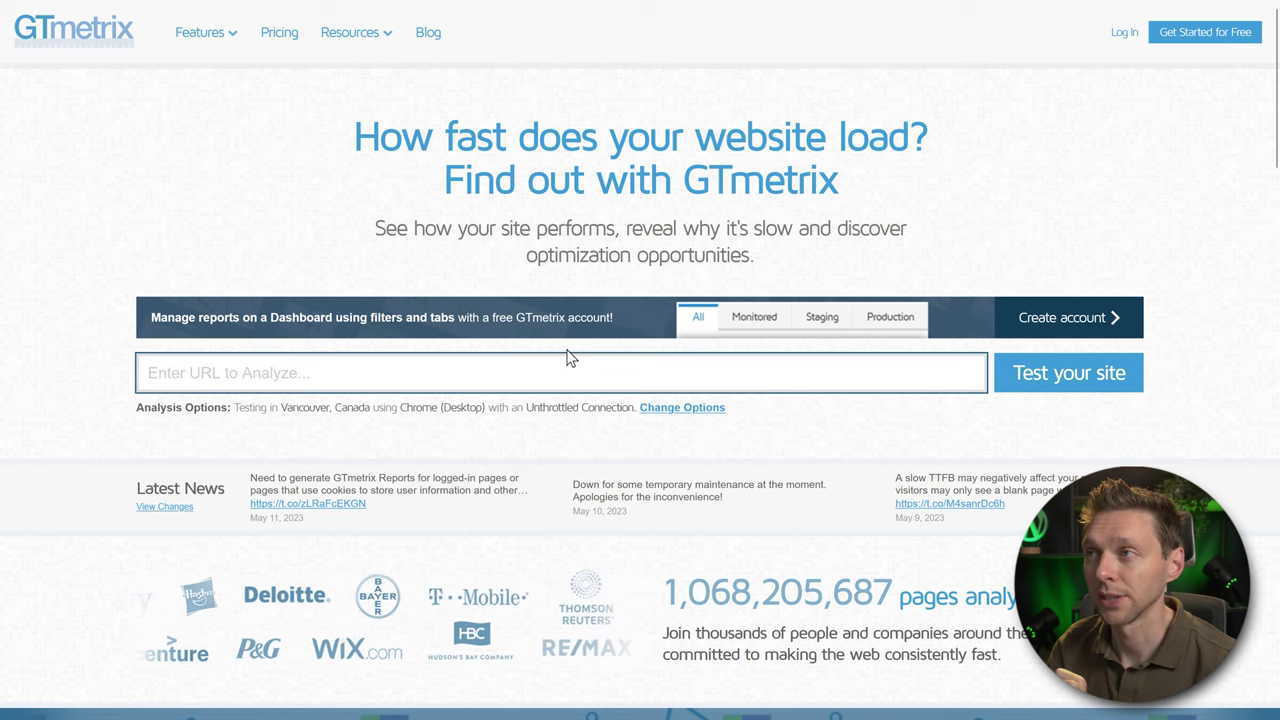
{"action": "type", "text": "https://wpressdoc.com/"}
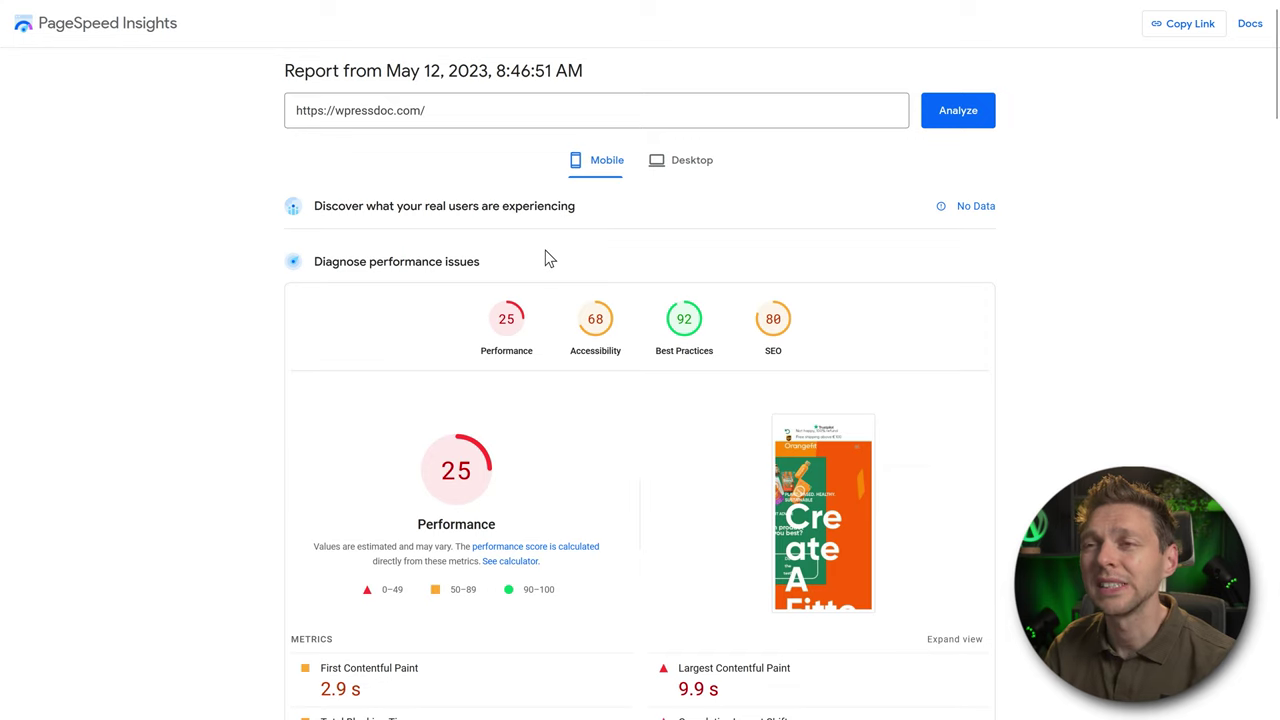
Step: Review the desktop report in PageSpeed Insights and the Pingdom speed test results for the site
{"action": "left_click", "coordinate": [689, 165]}
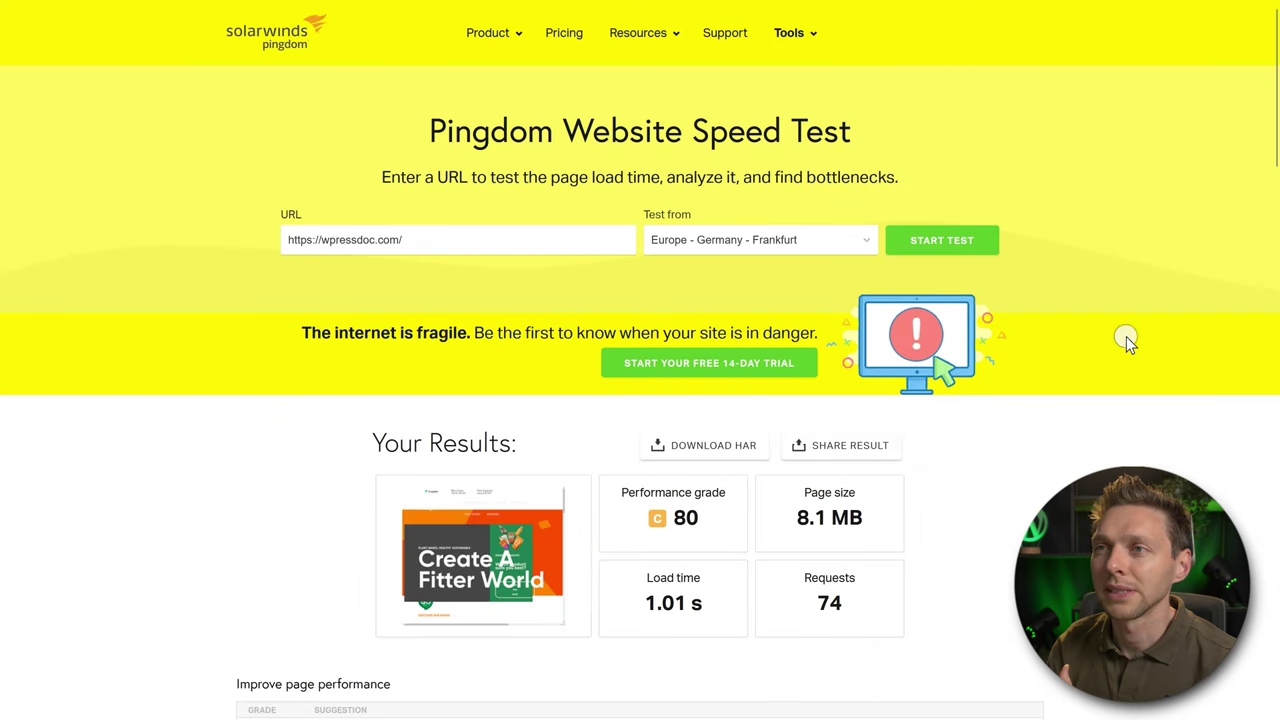
{"action": "middle_click", "coordinate": [1125, 336]}
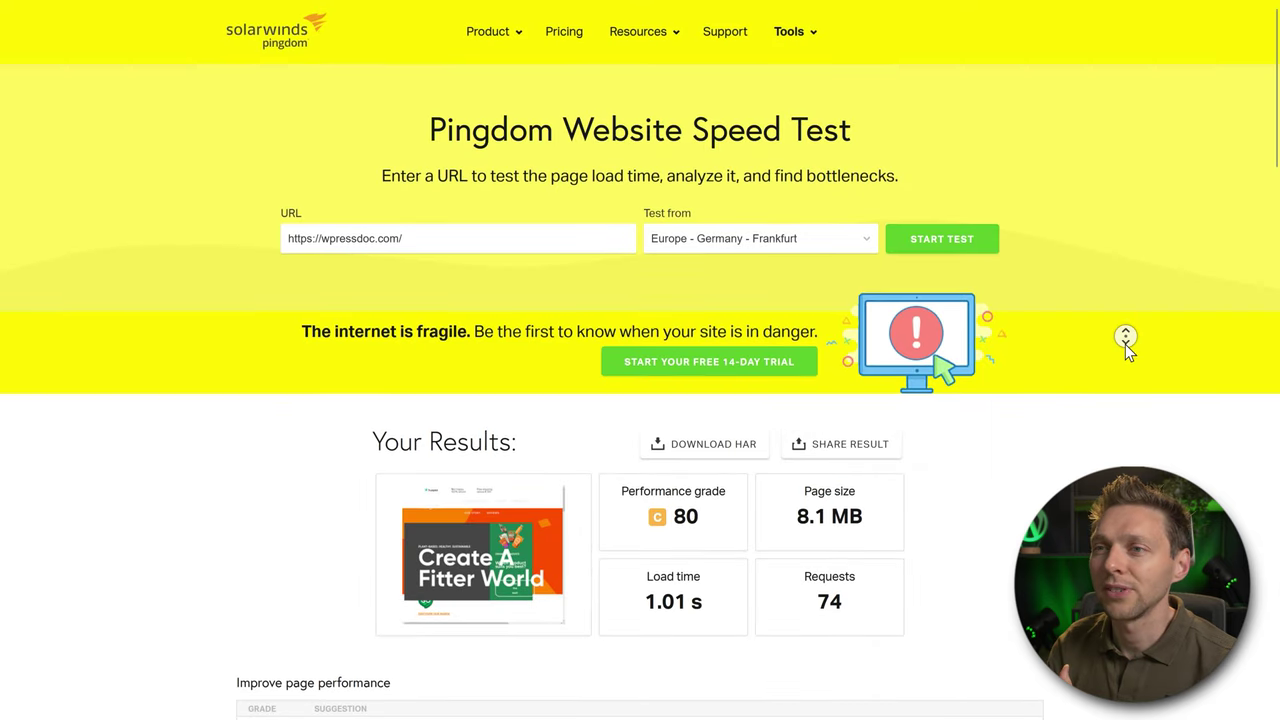
{"action": "left_click", "coordinate": [835, 345]}
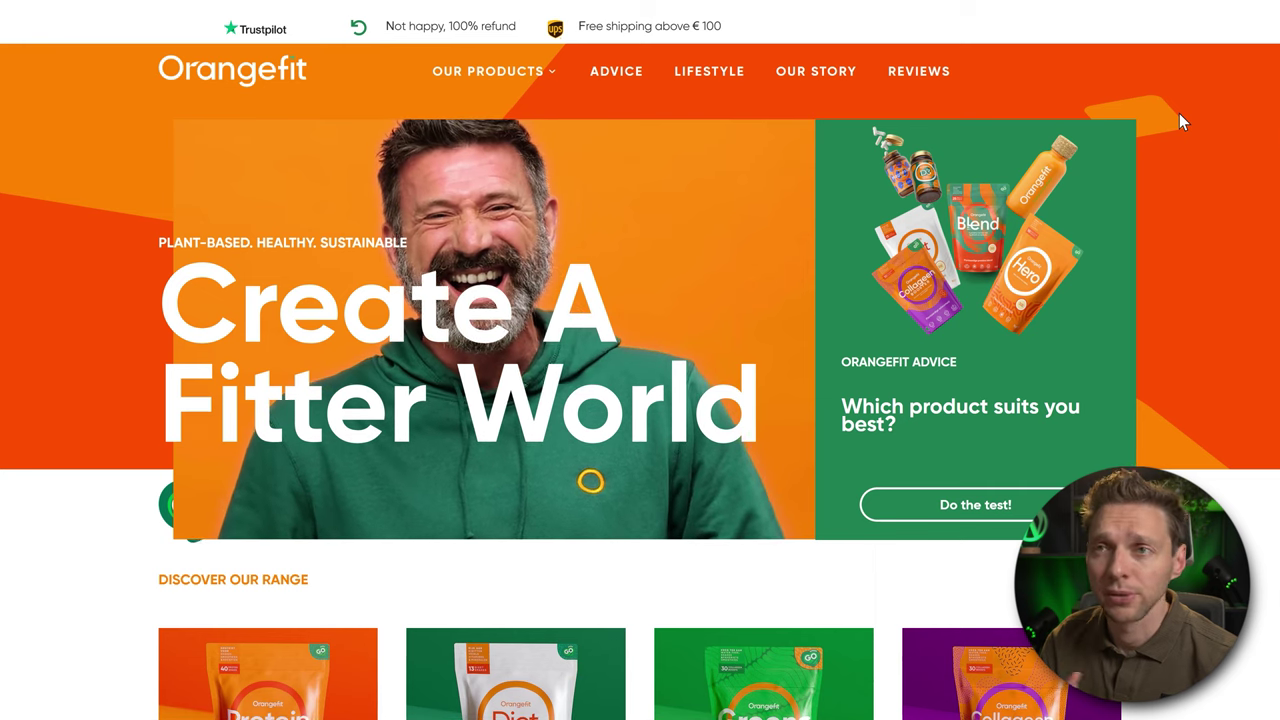
Step: Look through the shop's homepage, including the hero section and the product range
{"action": "middle_click", "coordinate": [1195, 107]}
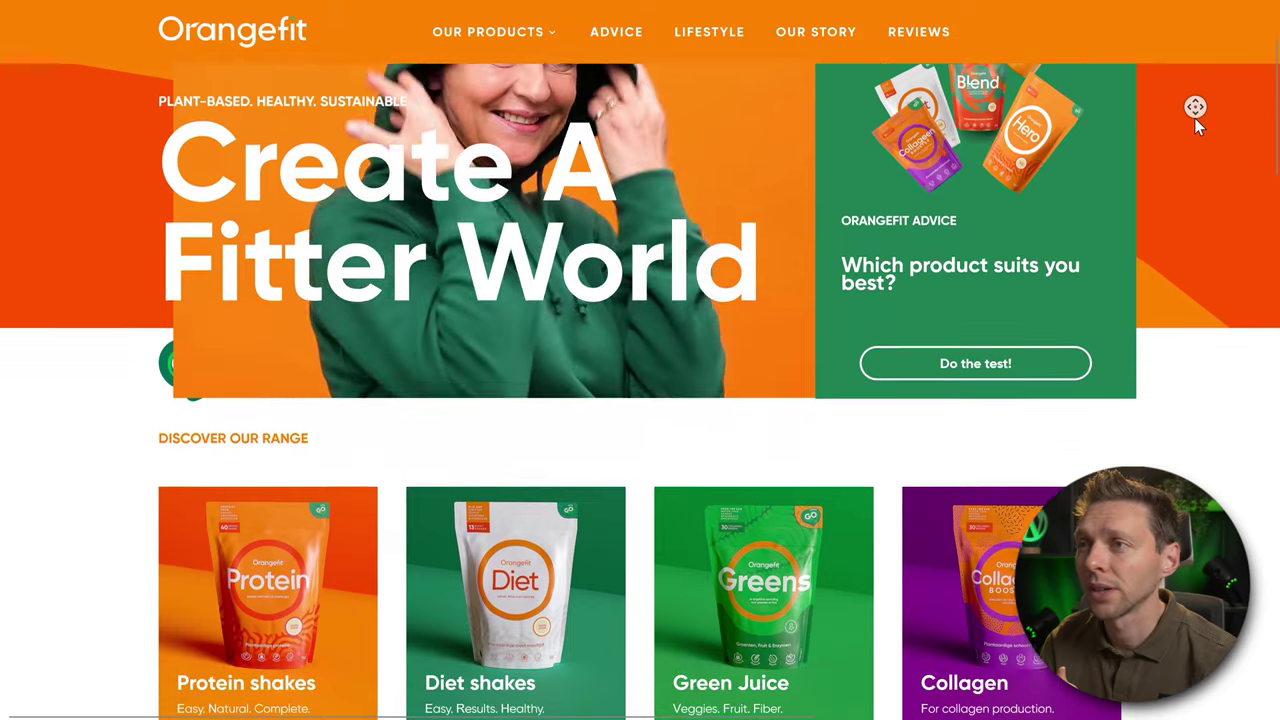
{"action": "middle_click", "coordinate": [1022, 172]}
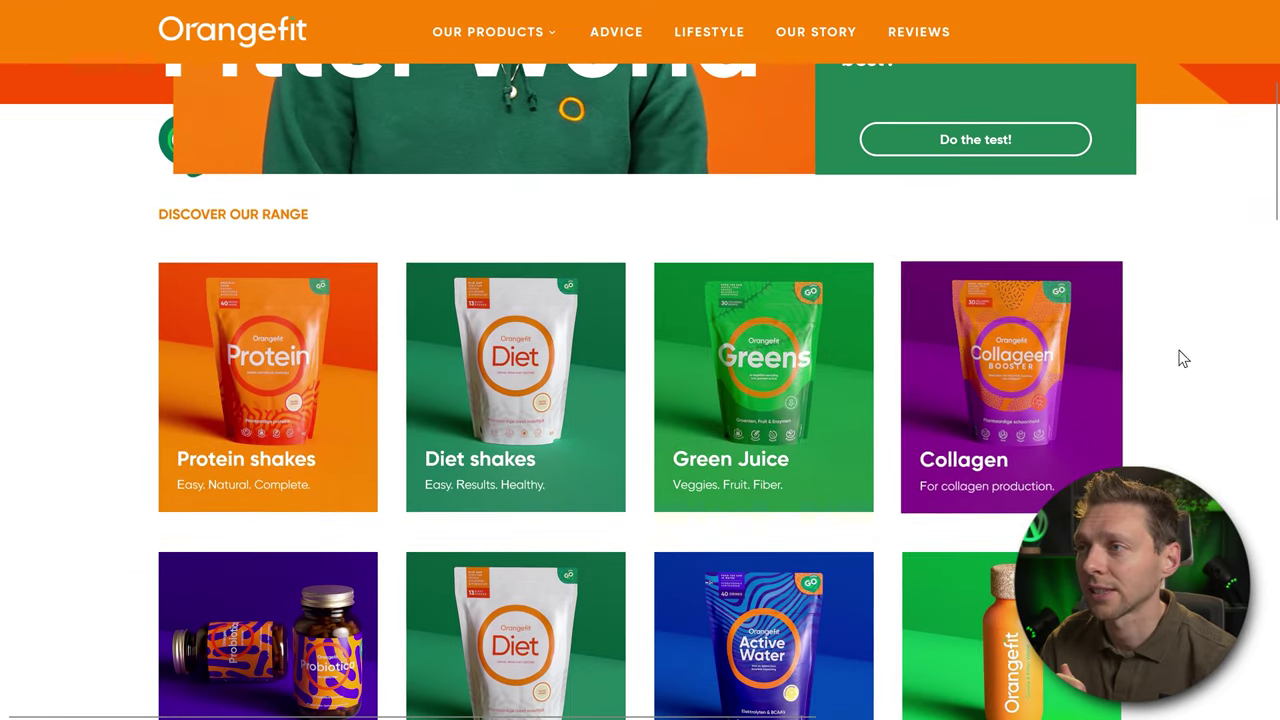
{"action": "middle_click", "coordinate": [1178, 350]}
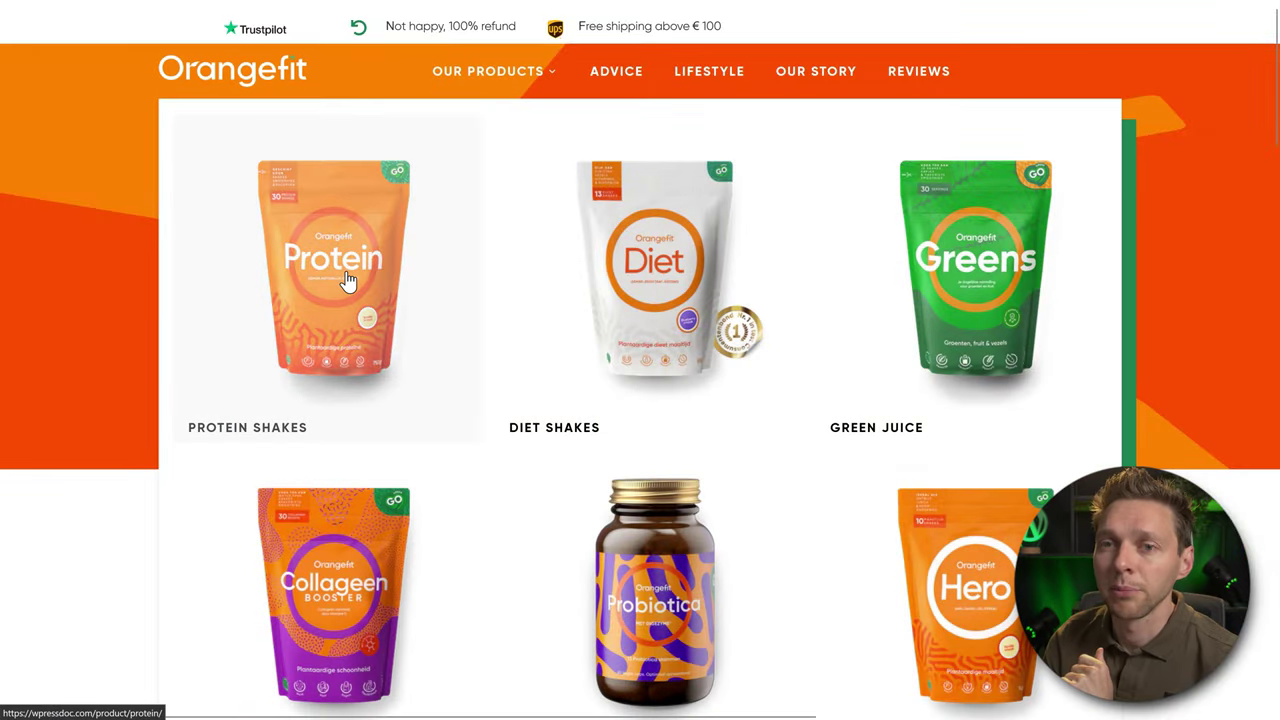
Step: Open the Protein product page and try its flavor options, ending on Choco
{"action": "left_click", "coordinate": [344, 278]}
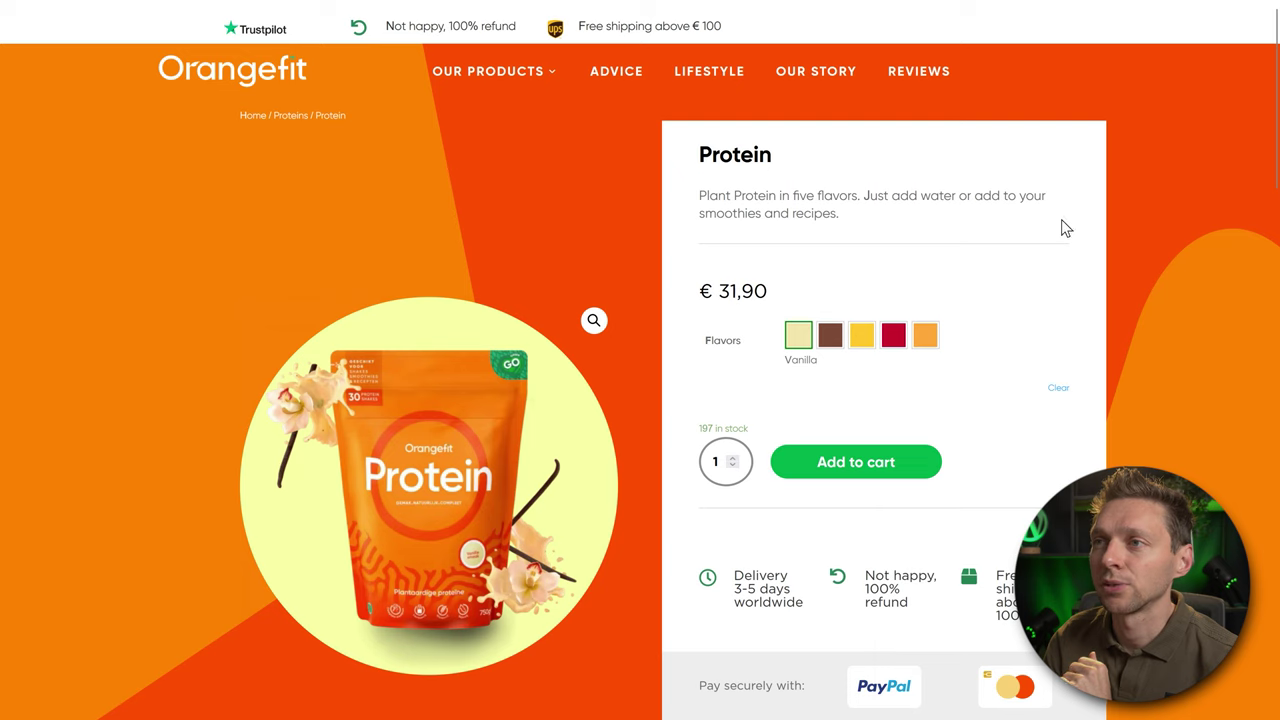
{"action": "left_click", "coordinate": [829, 336]}
{"action": "left_click", "coordinate": [865, 340]}
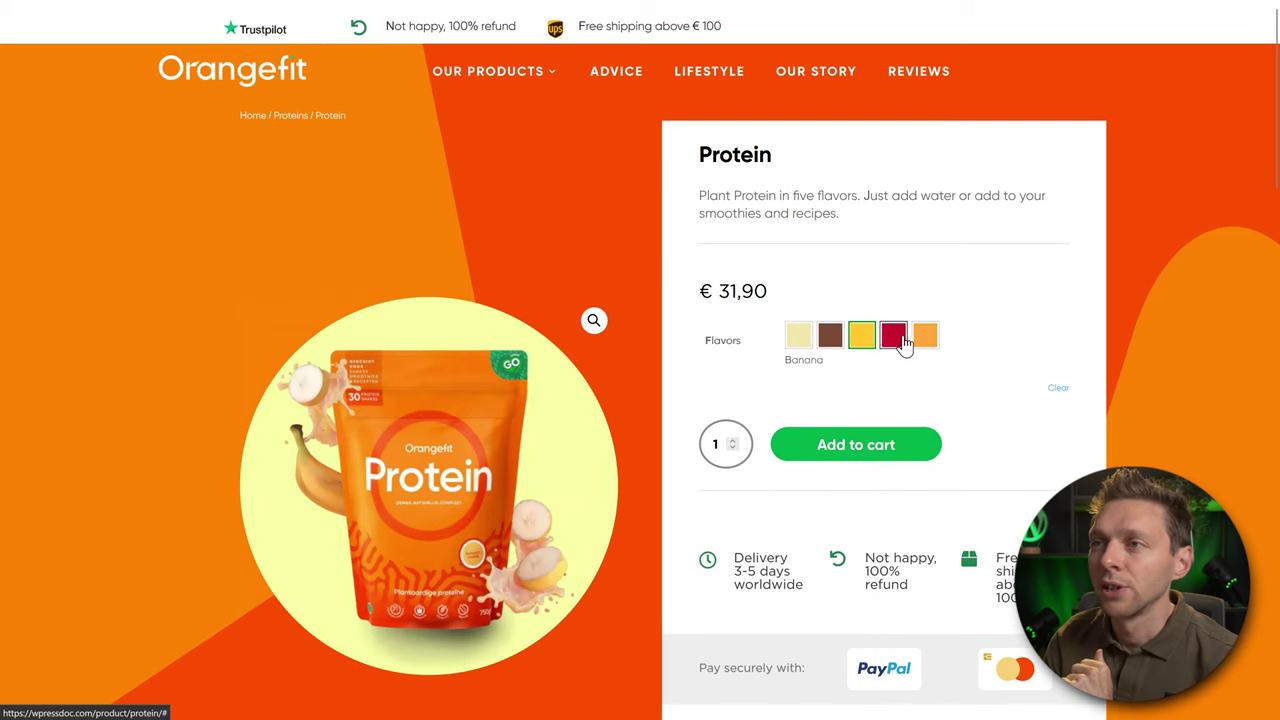
{"action": "left_click", "coordinate": [903, 340]}
{"action": "left_click", "coordinate": [925, 336]}
{"action": "left_click", "coordinate": [829, 336]}
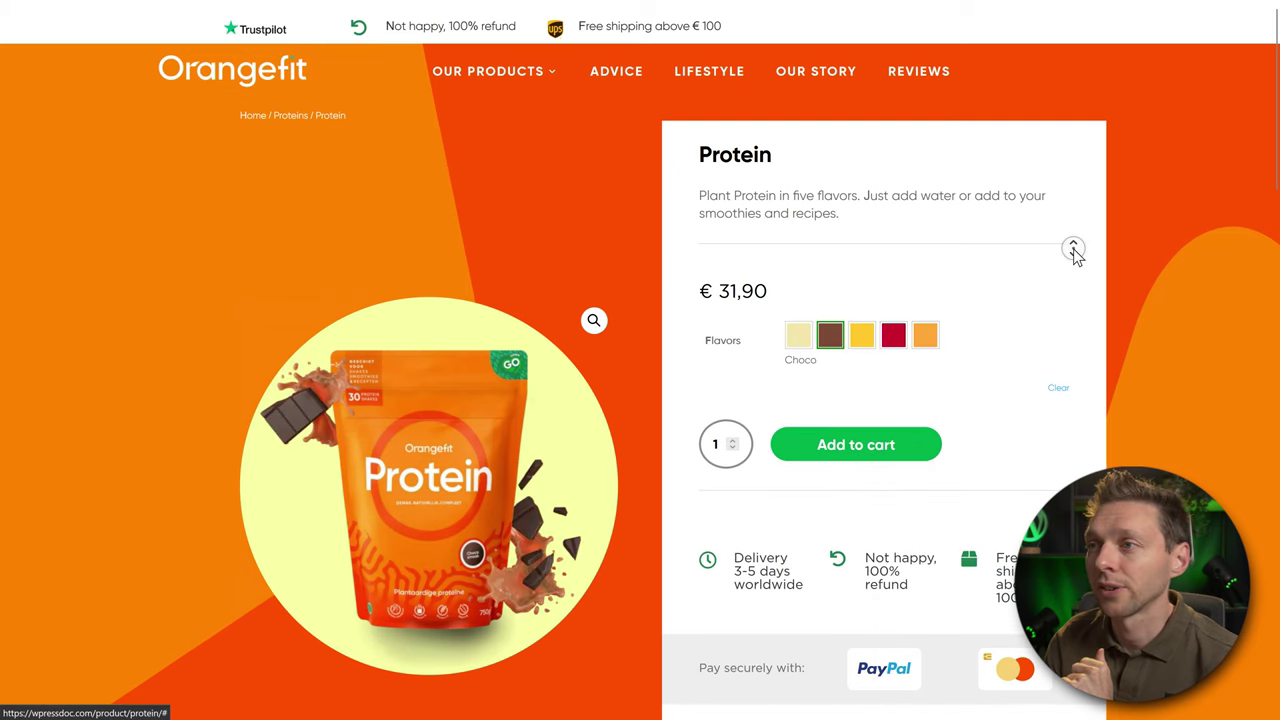
Step: Examine the Protein product page from the benefits and ingredients down to the FAQ and customer service sections
{"action": "scroll", "coordinate": [1073, 250], "scroll_direction": "down", "scroll_amount": 10}
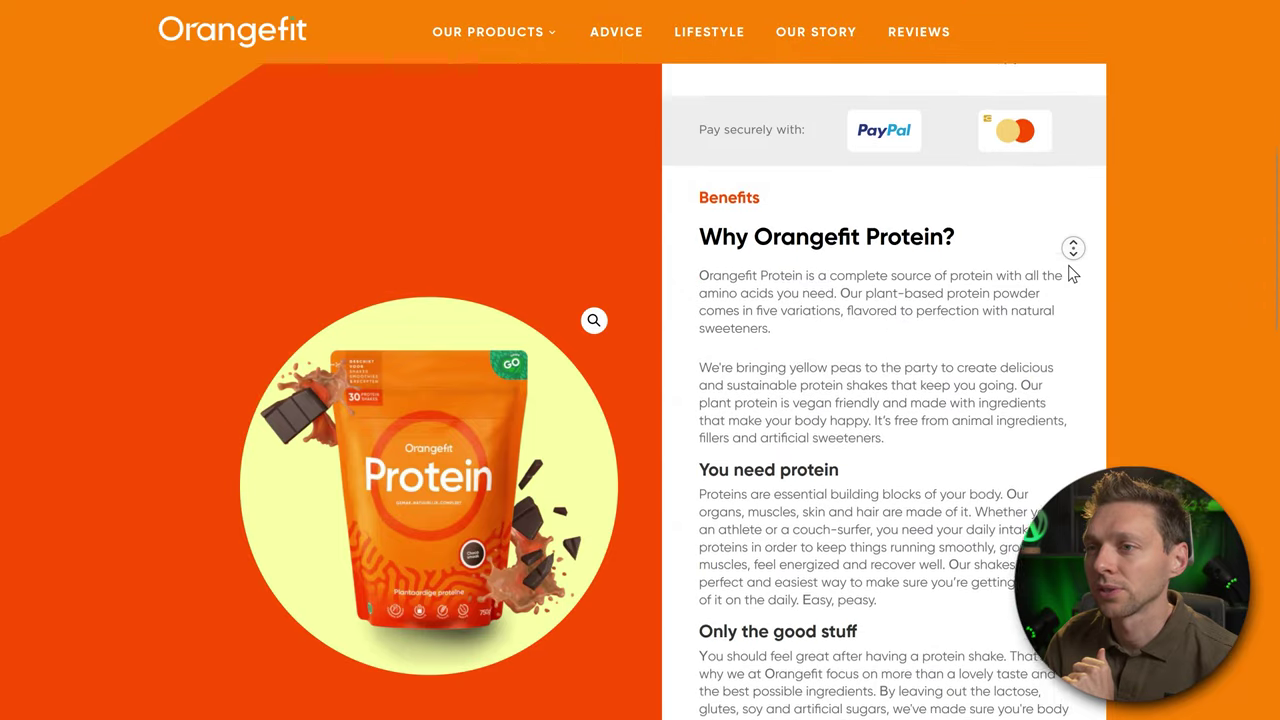
{"action": "scroll", "coordinate": [1073, 250], "scroll_direction": "down", "scroll_amount": 10}
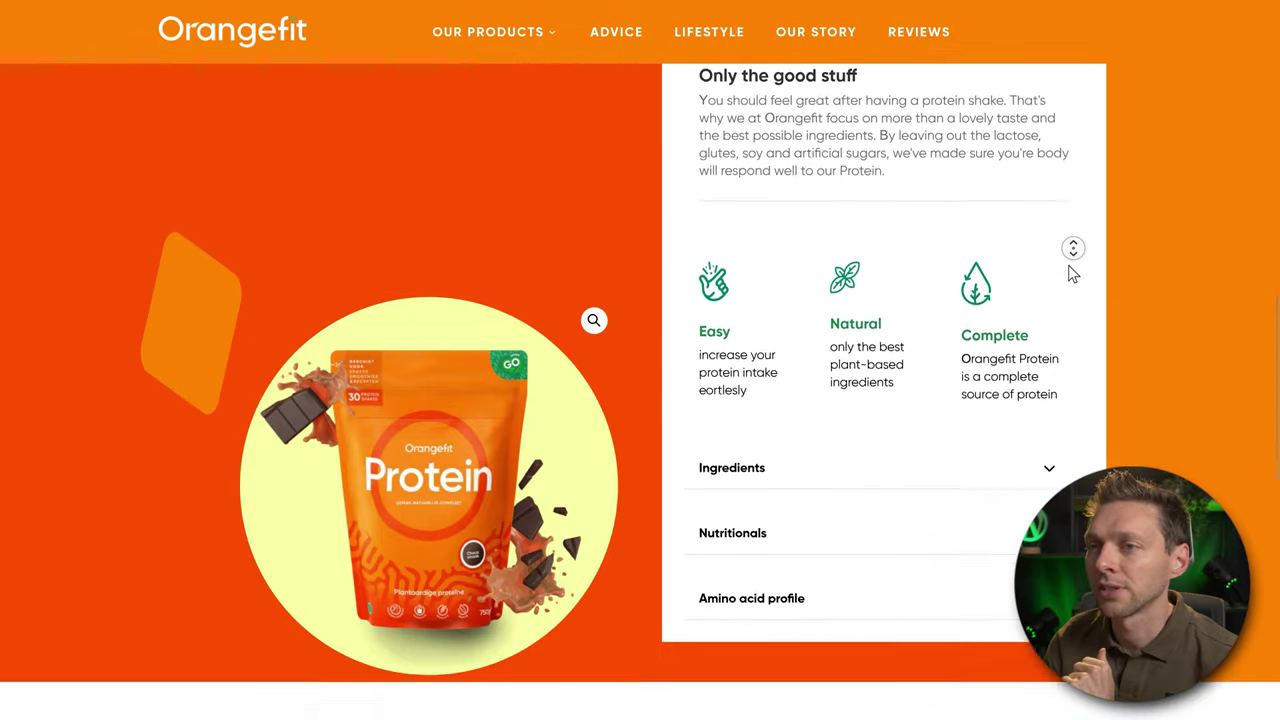
{"action": "scroll", "coordinate": [1073, 250], "scroll_direction": "down", "scroll_amount": 10}
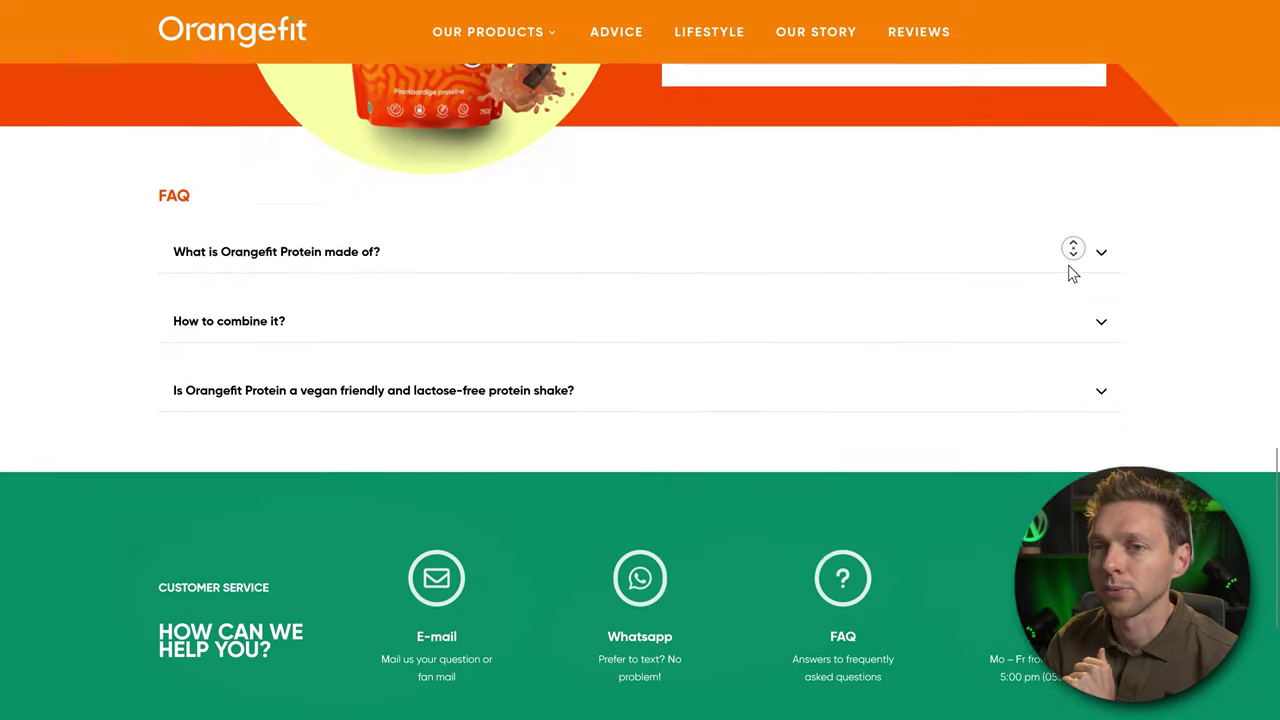
{"action": "scroll", "coordinate": [1073, 250], "scroll_direction": "down", "scroll_amount": 5}
{"action": "scroll", "coordinate": [1073, 250], "scroll_direction": "up", "scroll_amount": 20}
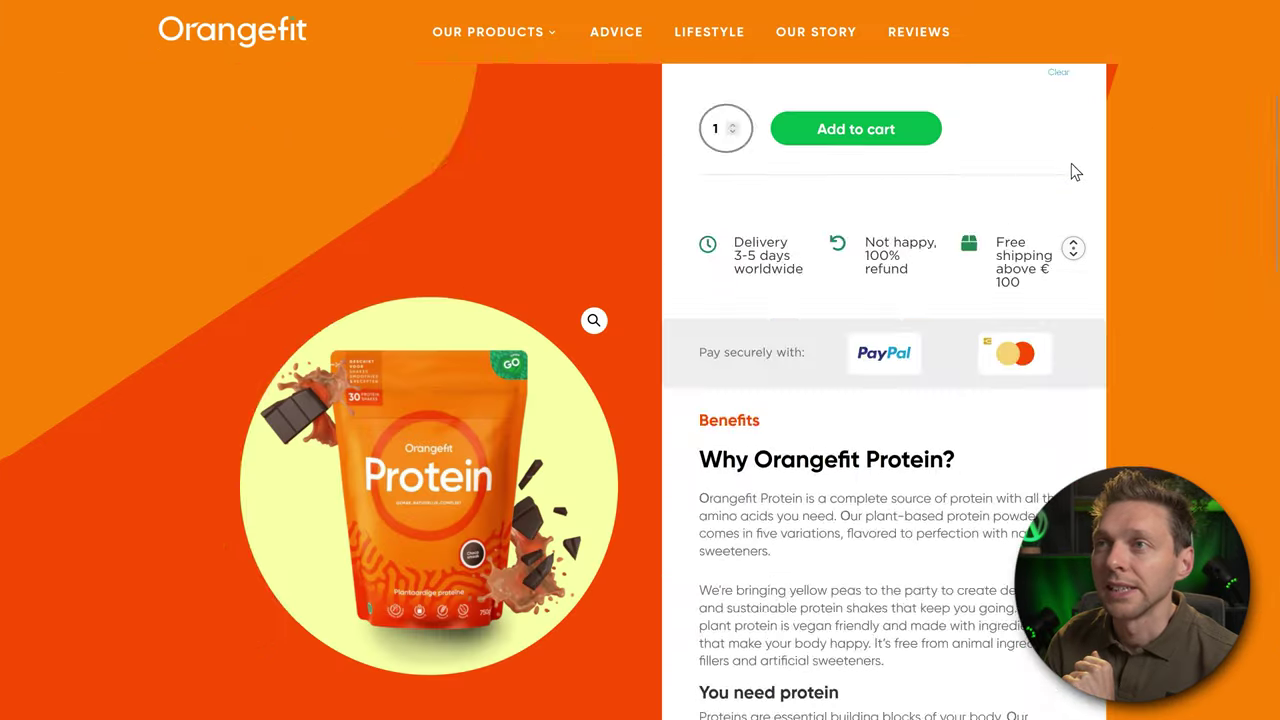
{"action": "scroll", "coordinate": [1073, 250], "scroll_direction": "up", "scroll_amount": 3}
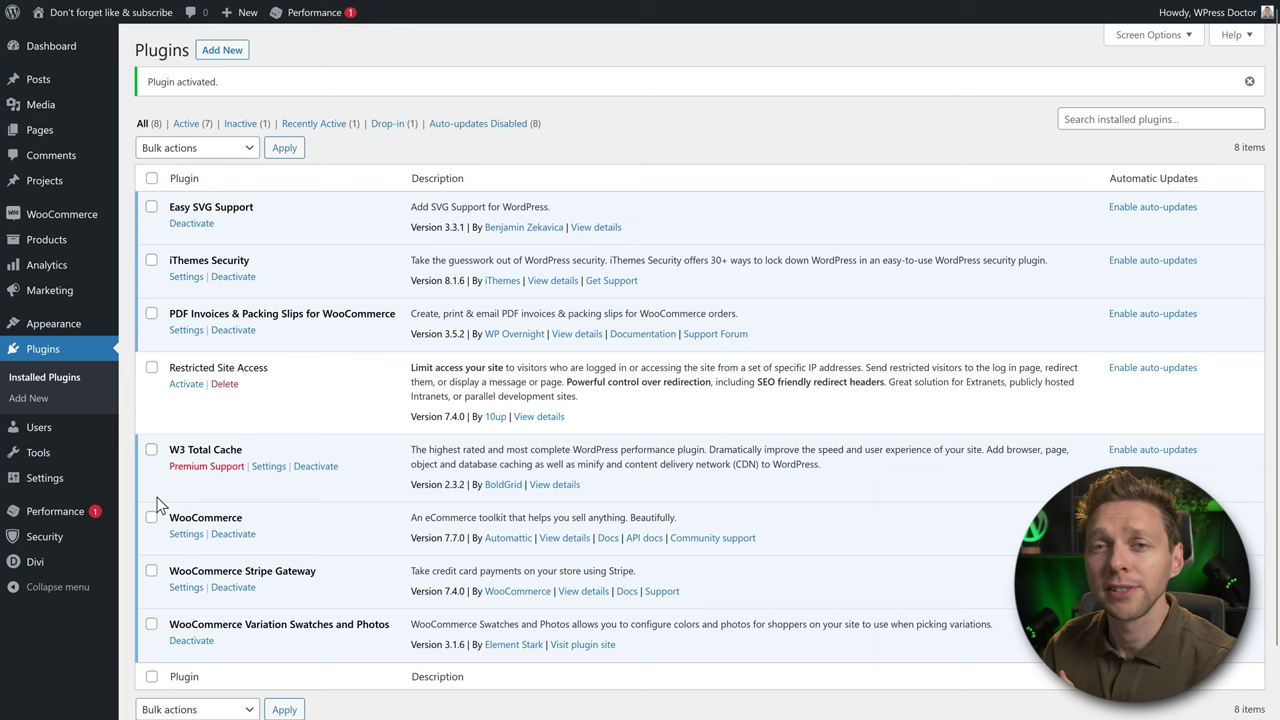
Step: Open the W3 Total Cache setup guide in WordPress, accept usage data collection, and proceed to the Page Cache stage
{"action": "mouse_move", "coordinate": [60, 518]}
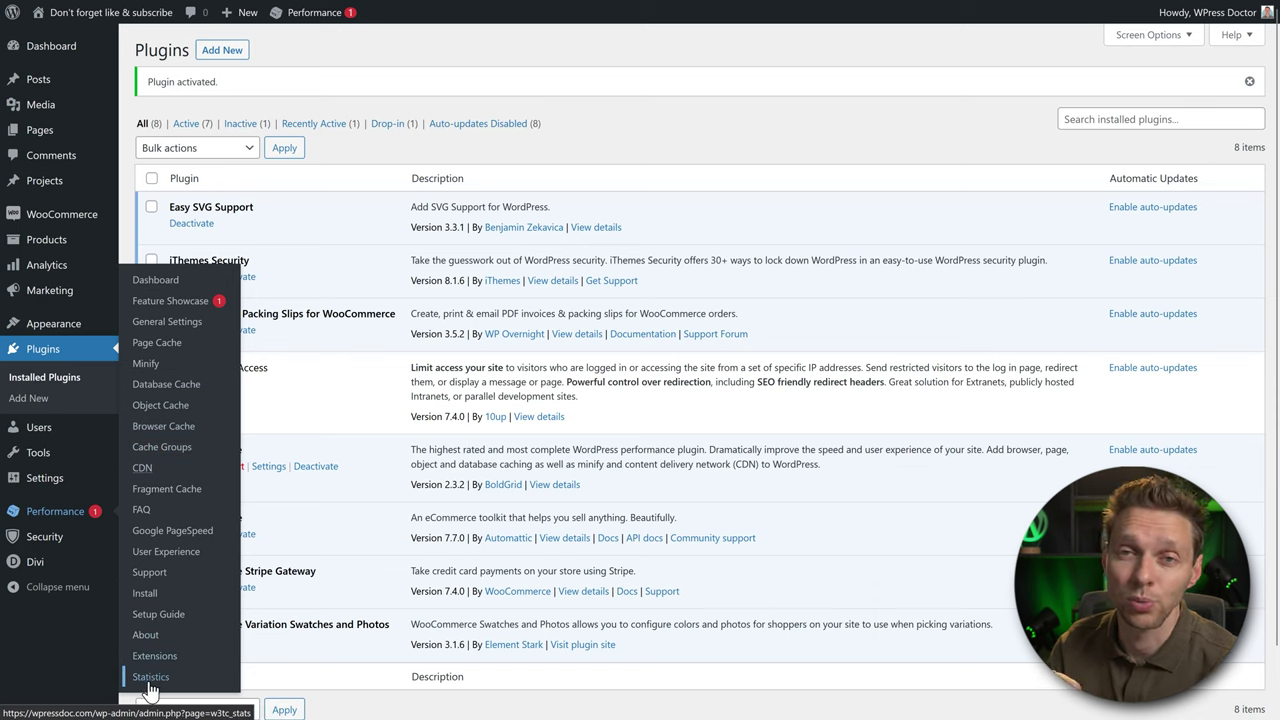
{"action": "left_click", "coordinate": [160, 287]}
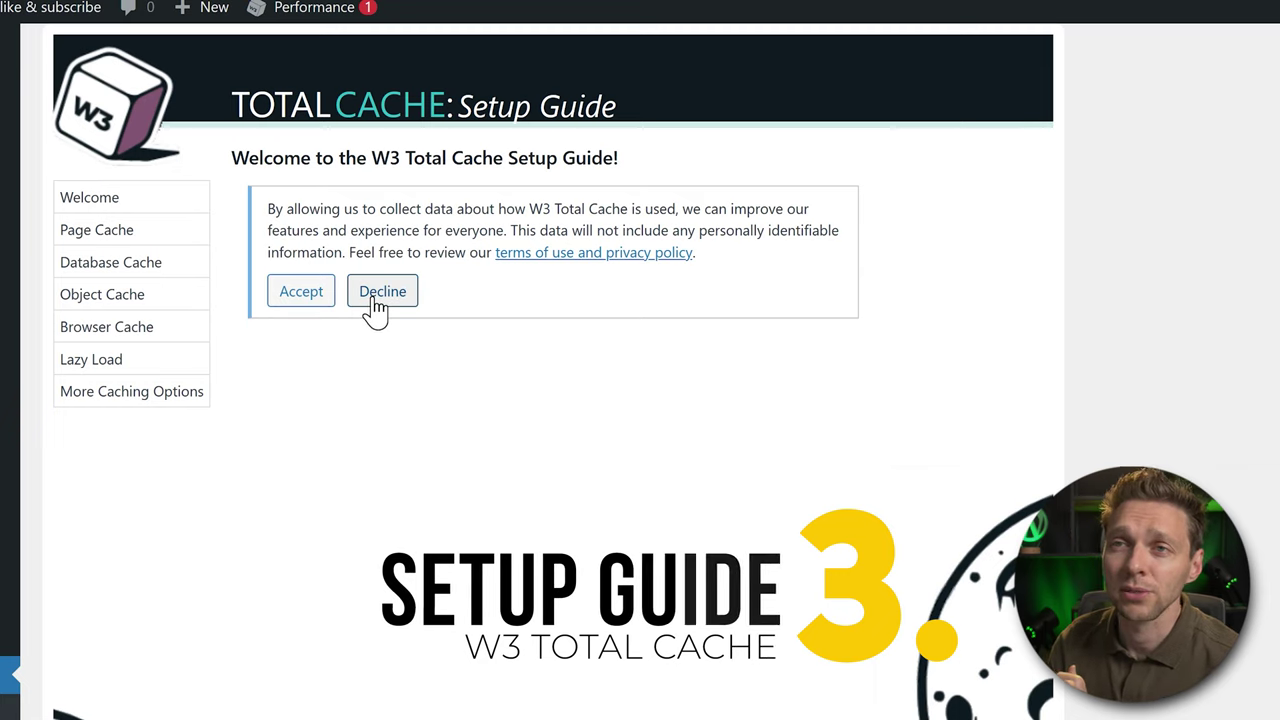
{"action": "left_click", "coordinate": [313, 292]}
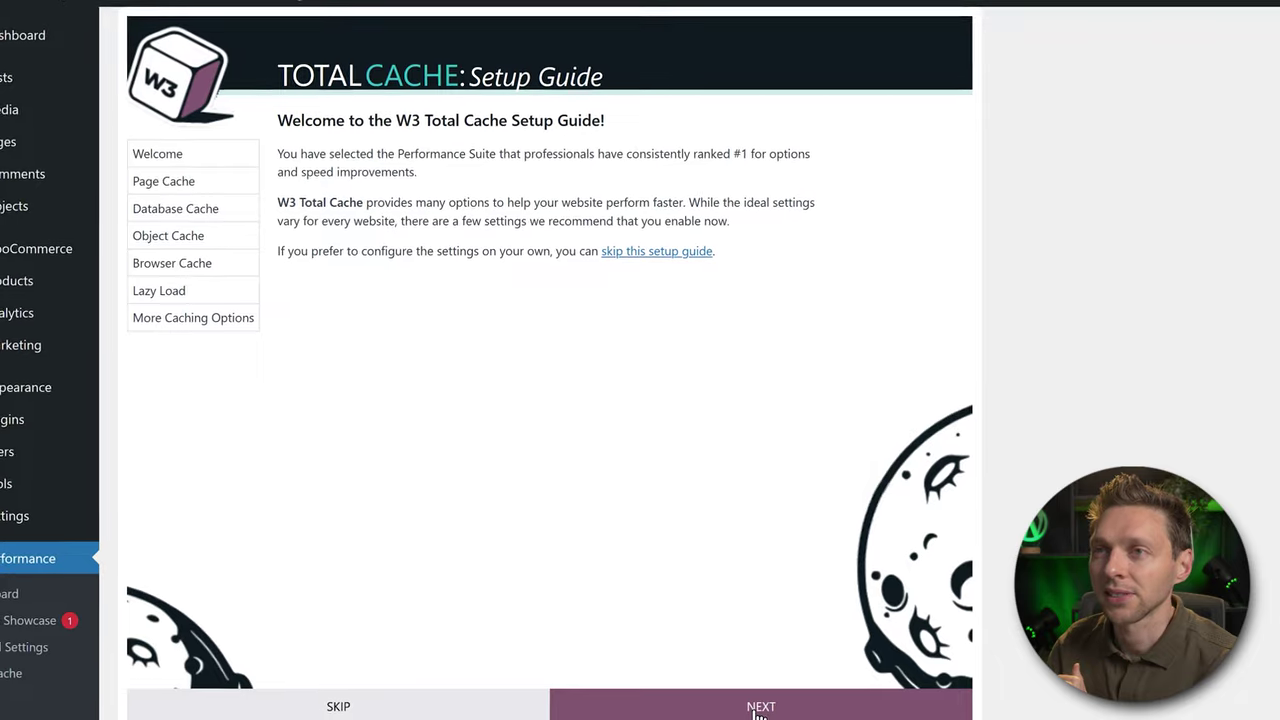
{"action": "left_click", "coordinate": [757, 703]}
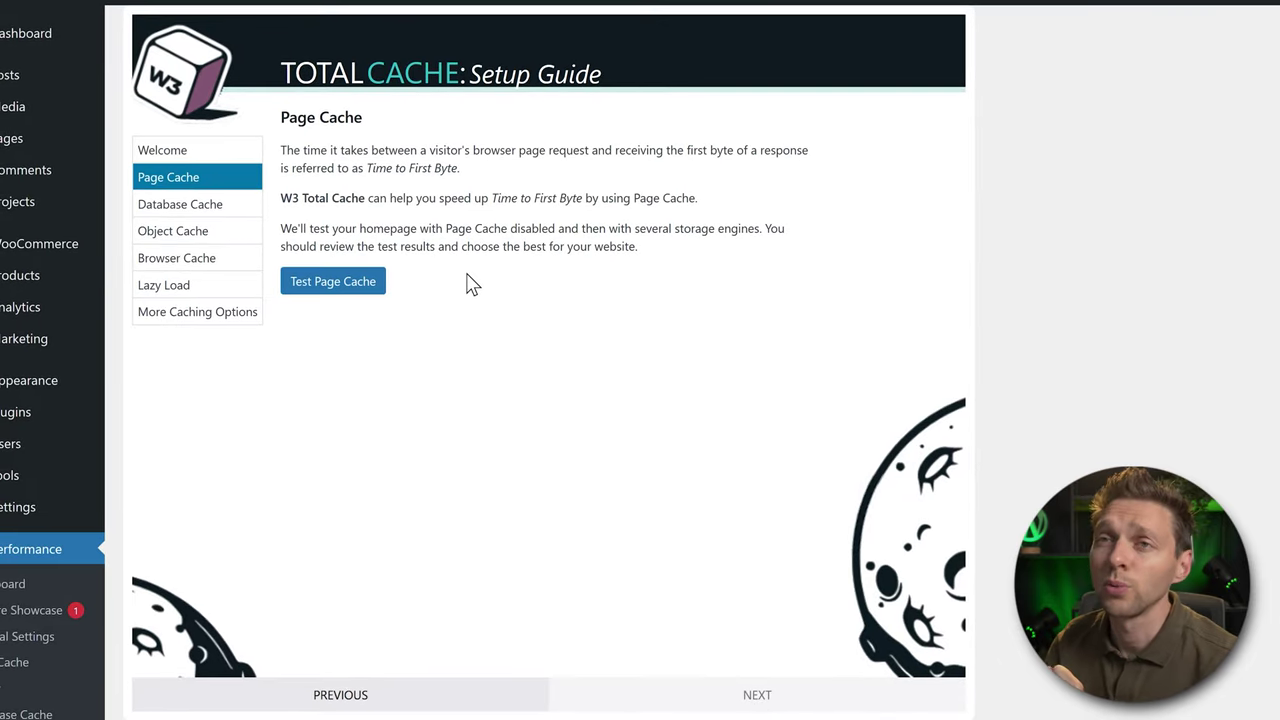
Step: Run the Page Cache test four times to compare the response times of the storage engines
{"action": "left_click", "coordinate": [333, 285]}
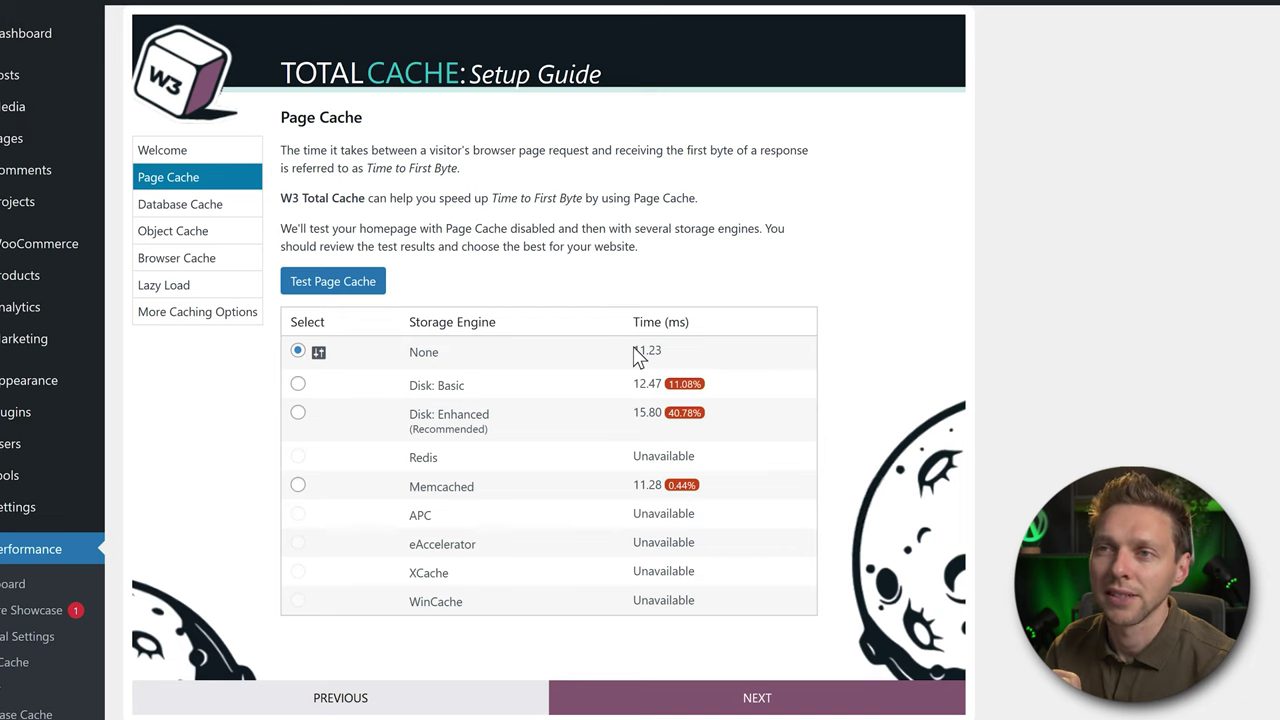
{"action": "left_click_drag", "start_coordinate": [634, 349], "coordinate": [670, 354]}
{"action": "left_click", "coordinate": [682, 355]}
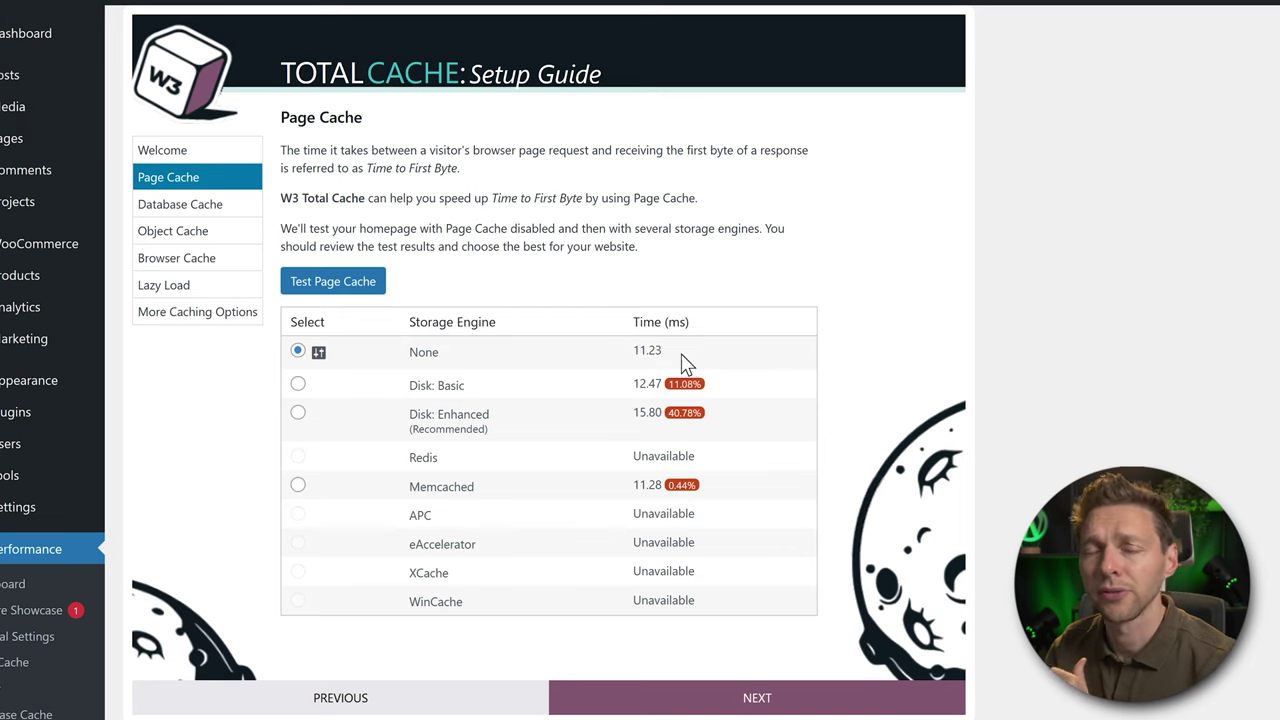
{"action": "left_click", "coordinate": [334, 285]}
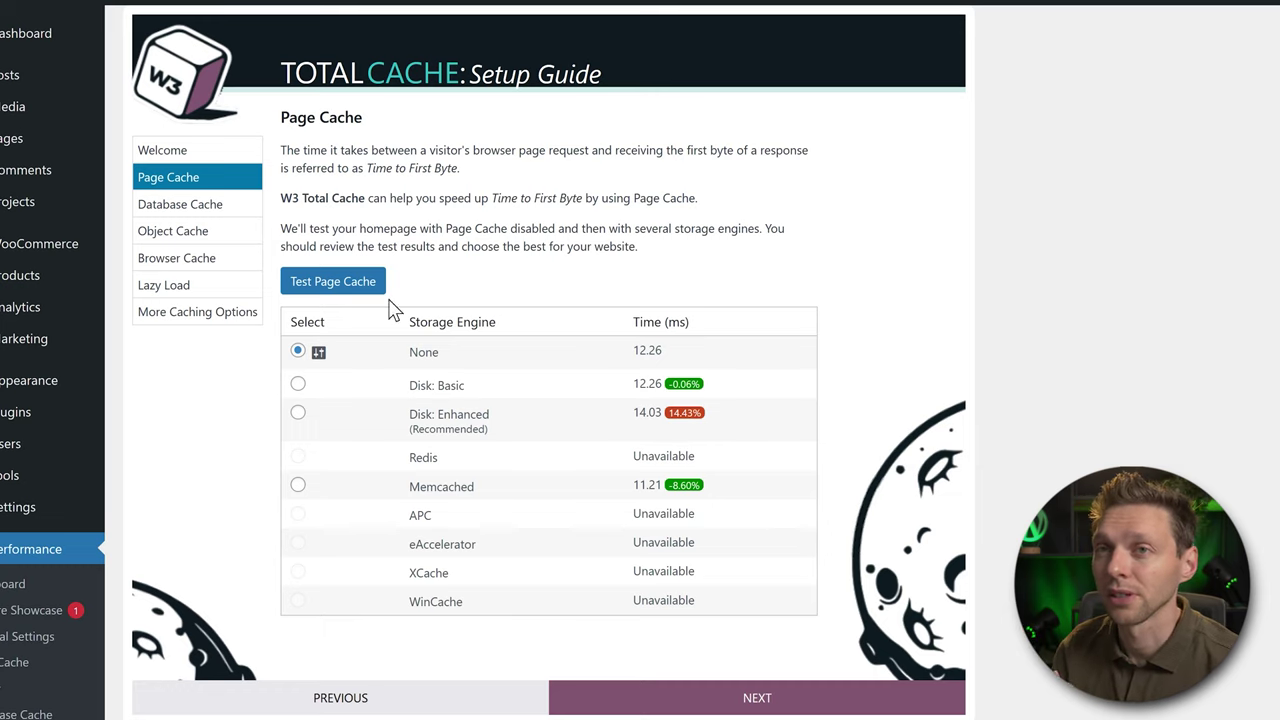
{"action": "left_click", "coordinate": [350, 285]}
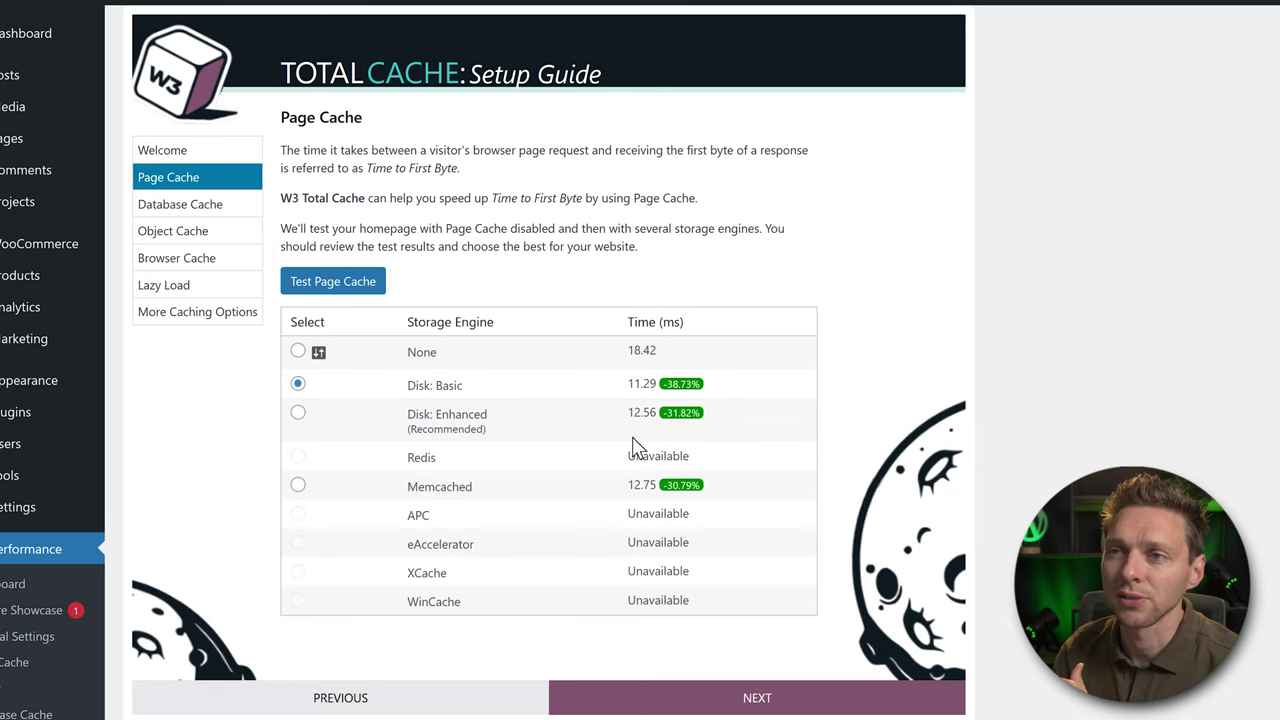
{"action": "left_click", "coordinate": [352, 283]}
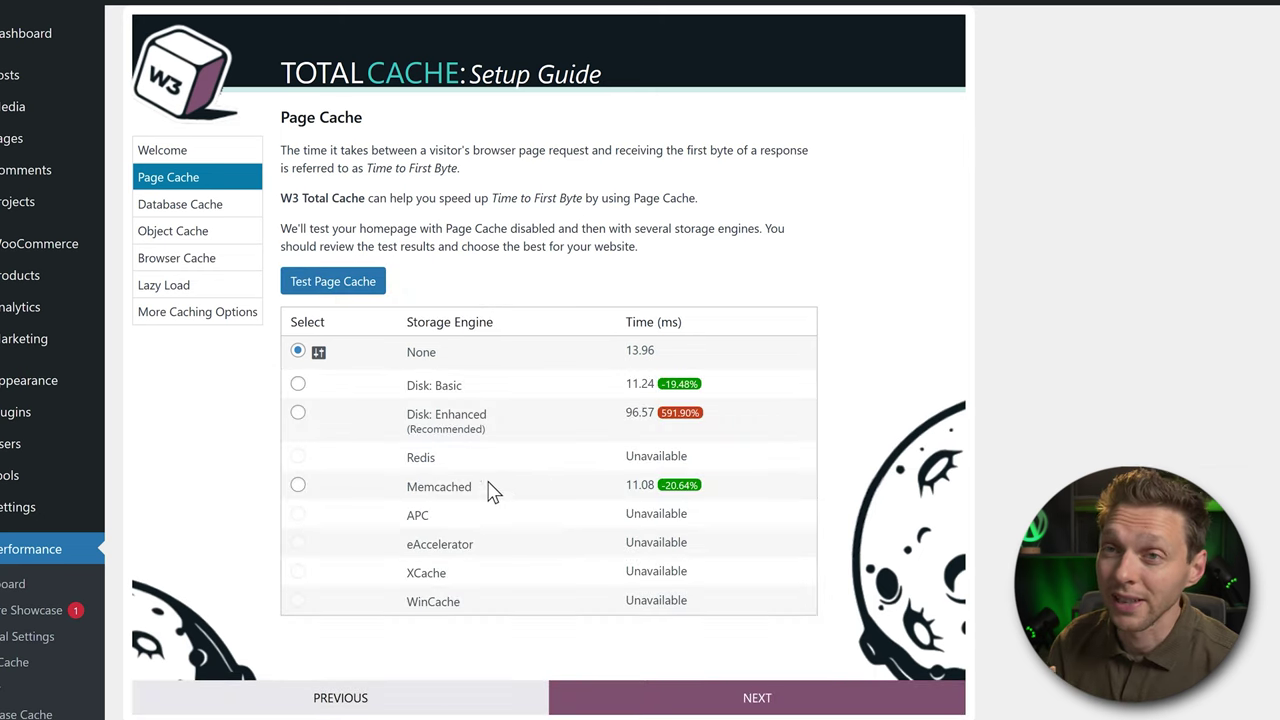
Step: Choose Memcached as the page cache storage engine and highlight its test time
{"action": "left_click_drag", "start_coordinate": [478, 492], "coordinate": [414, 503]}
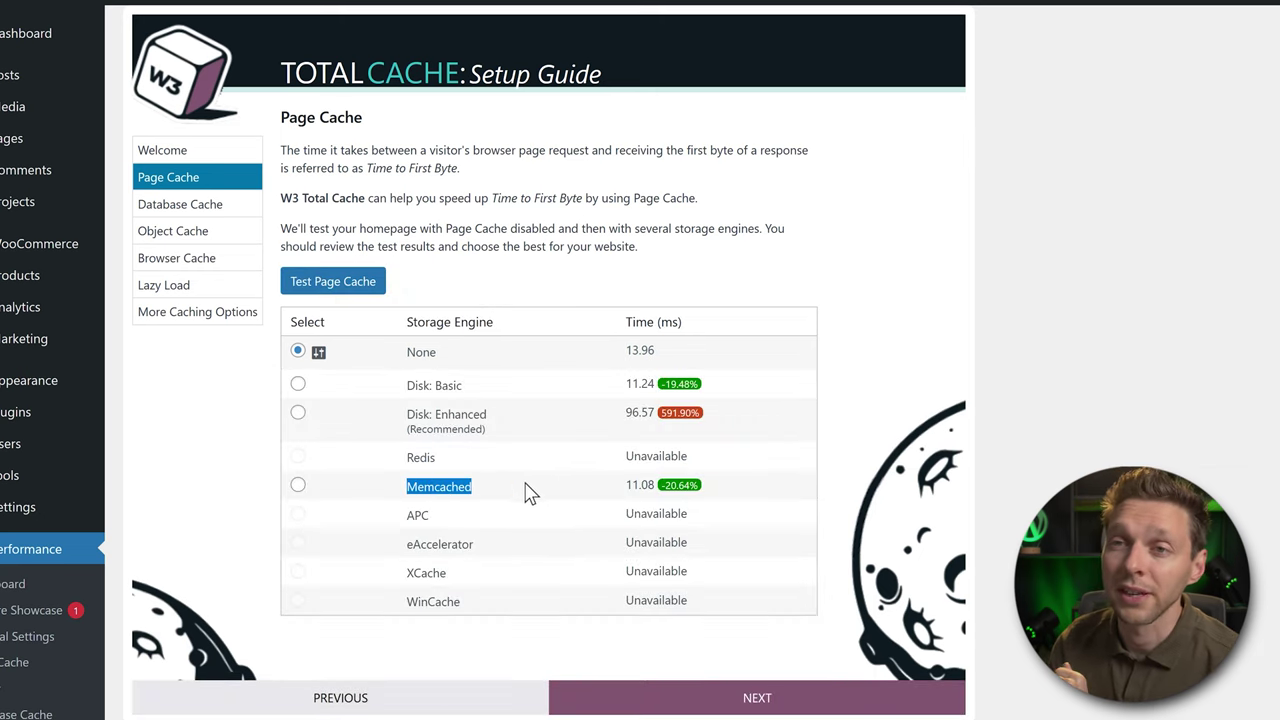
{"action": "left_click", "coordinate": [453, 498]}
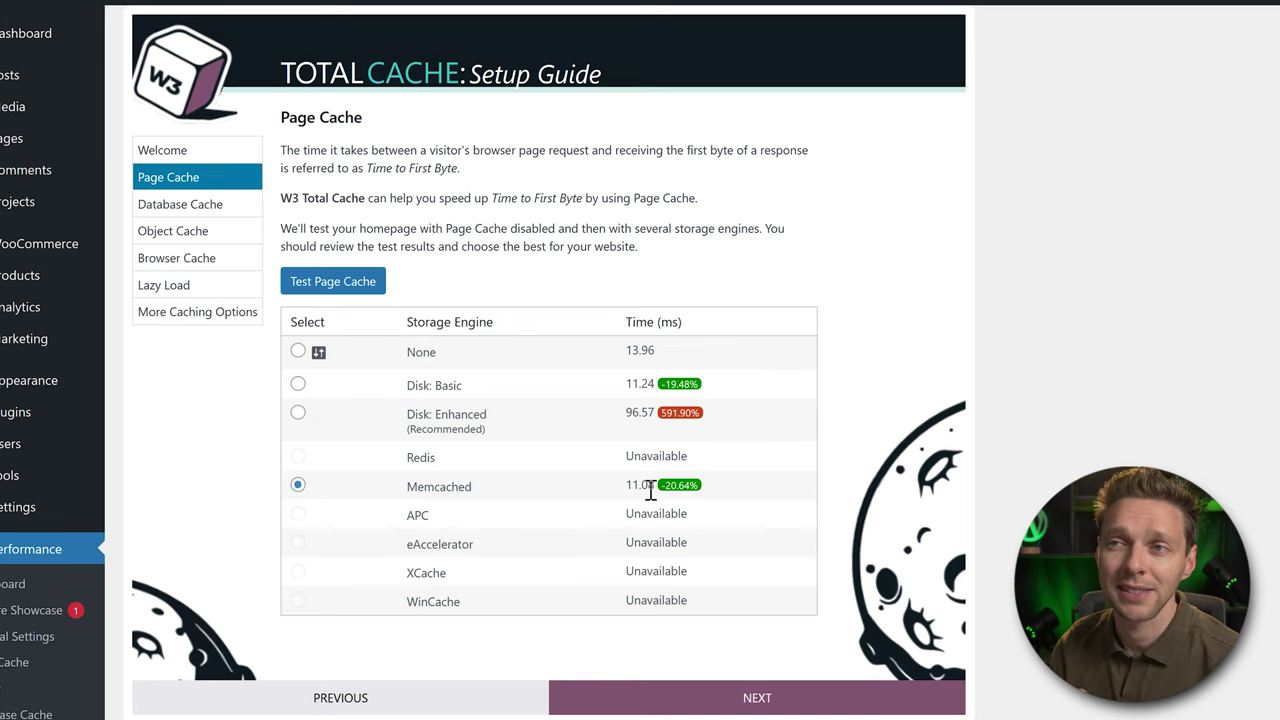
{"action": "left_click_drag", "start_coordinate": [628, 486], "coordinate": [656, 487]}
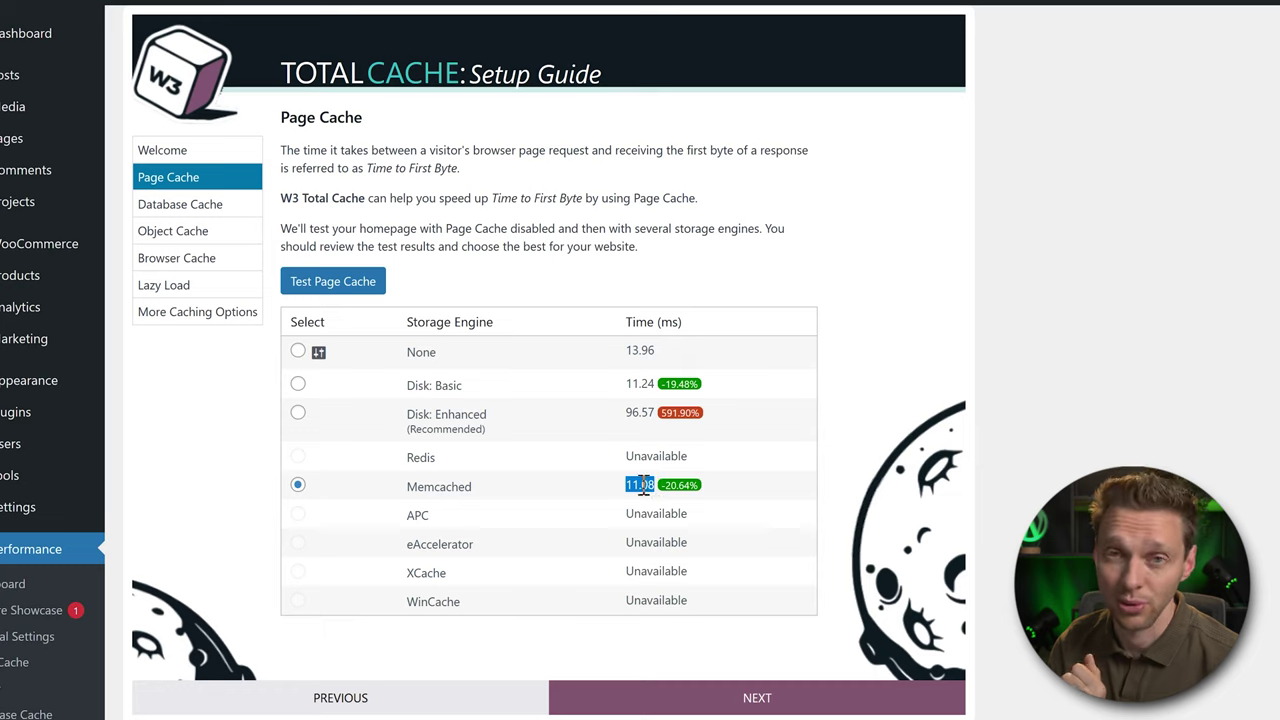
Step: Proceed to the Database Cache stage, test its storage engines, and choose Memcached for the database cache
{"action": "left_click", "coordinate": [644, 487]}
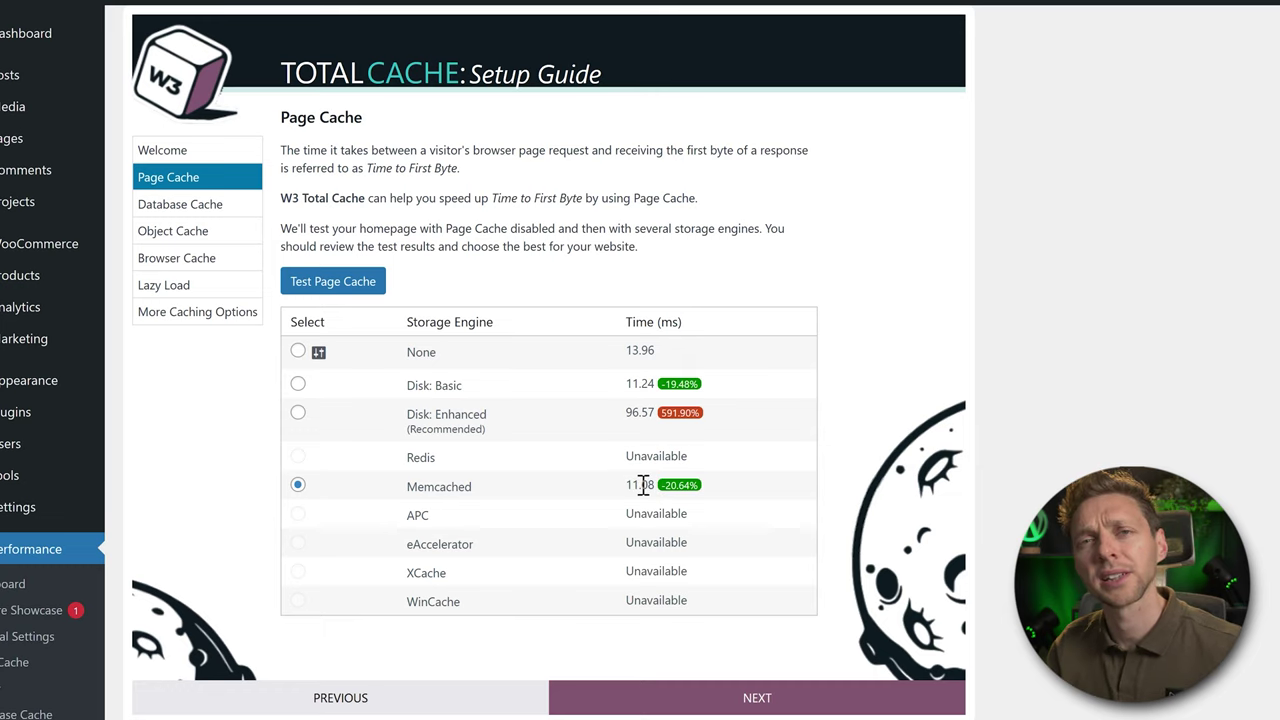
{"action": "left_click", "coordinate": [748, 702]}
{"action": "left_click", "coordinate": [357, 224]}
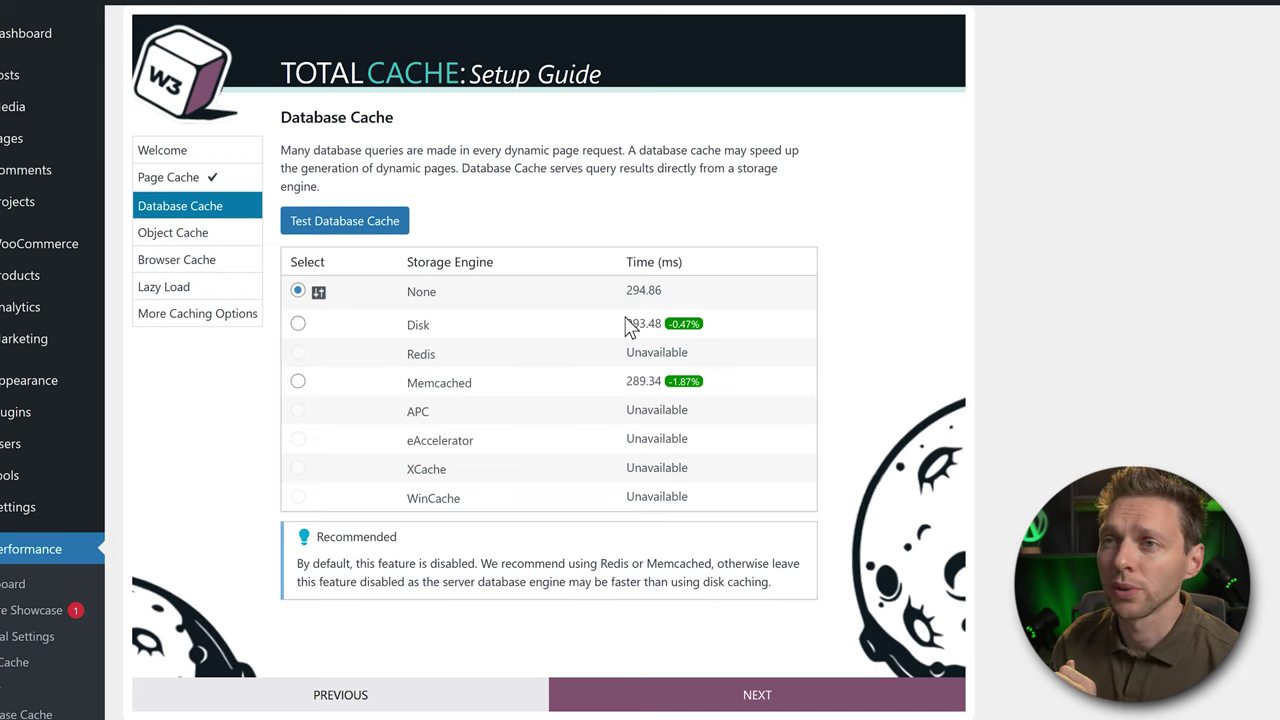
{"action": "left_click_drag", "start_coordinate": [626, 323], "coordinate": [654, 324]}
{"action": "left_click", "coordinate": [654, 324]}
{"action": "left_click", "coordinate": [503, 393]}
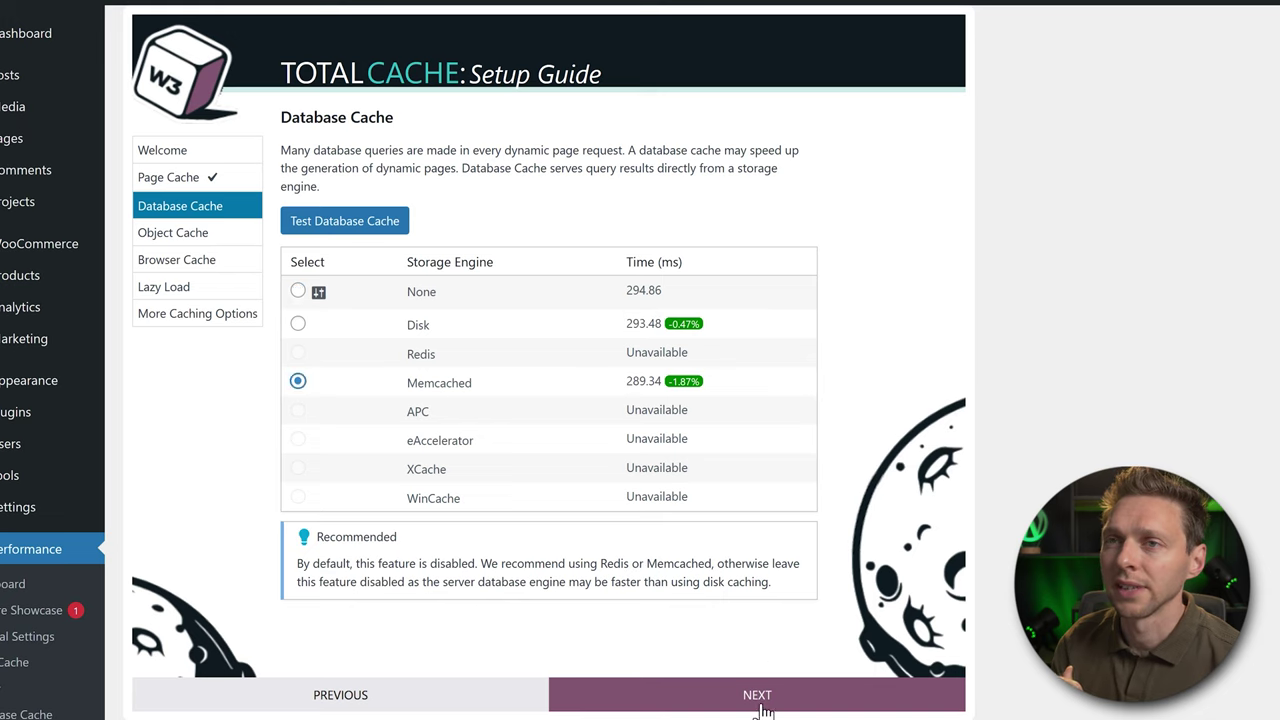
Step: Test the Object Cache and use Memcached as its storage engine, and continue through the Browser Cache stage with it enabled
{"action": "left_click", "coordinate": [757, 695]}
{"action": "left_click", "coordinate": [356, 223]}
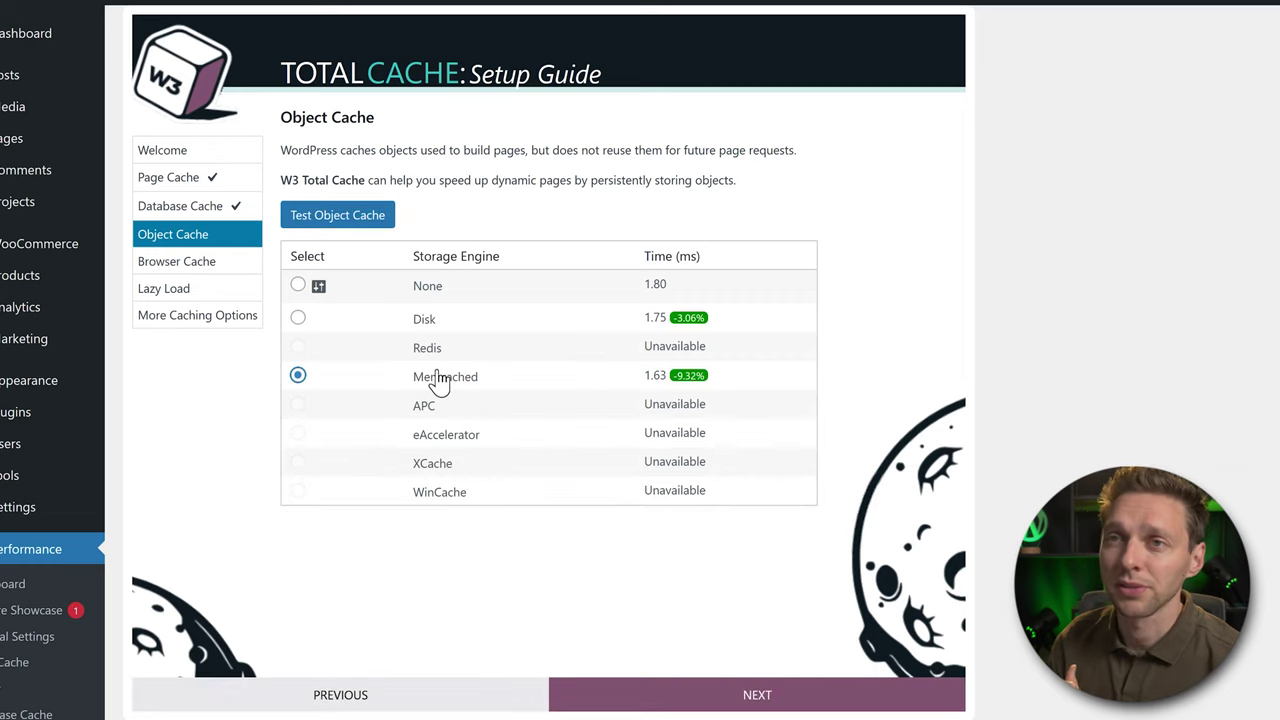
{"action": "left_click", "coordinate": [752, 696]}
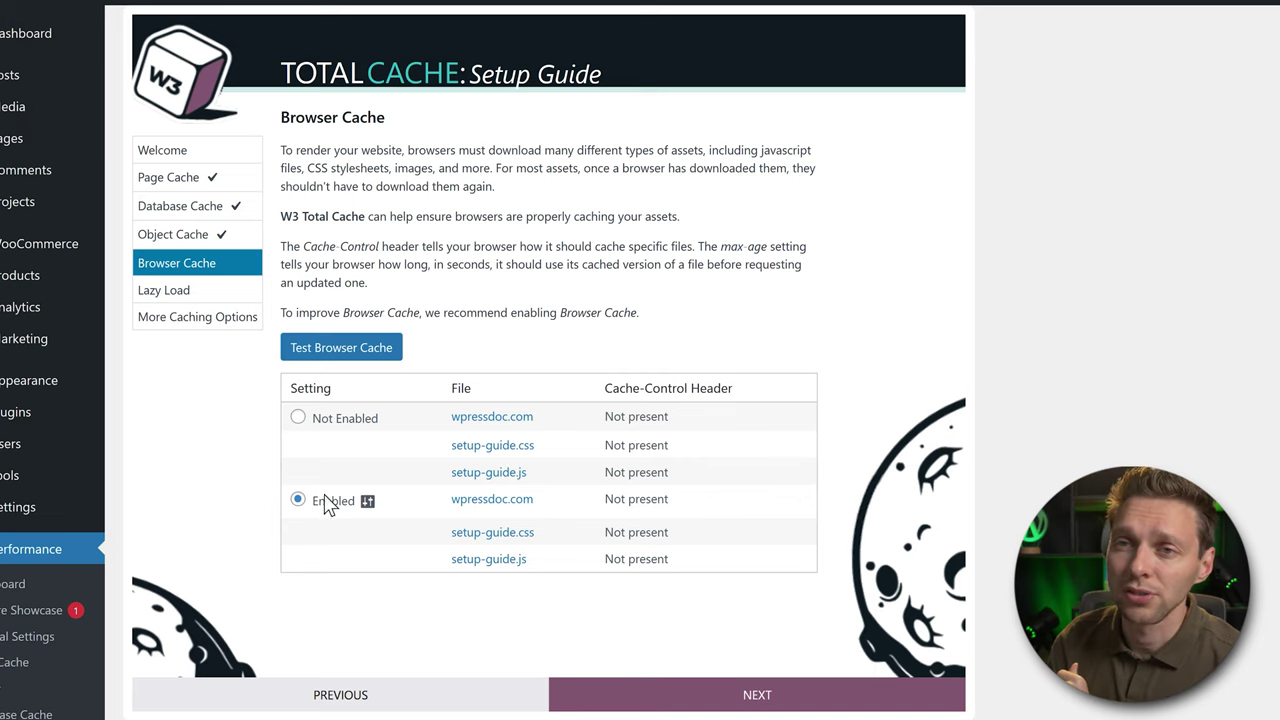
{"action": "left_click", "coordinate": [755, 705]}
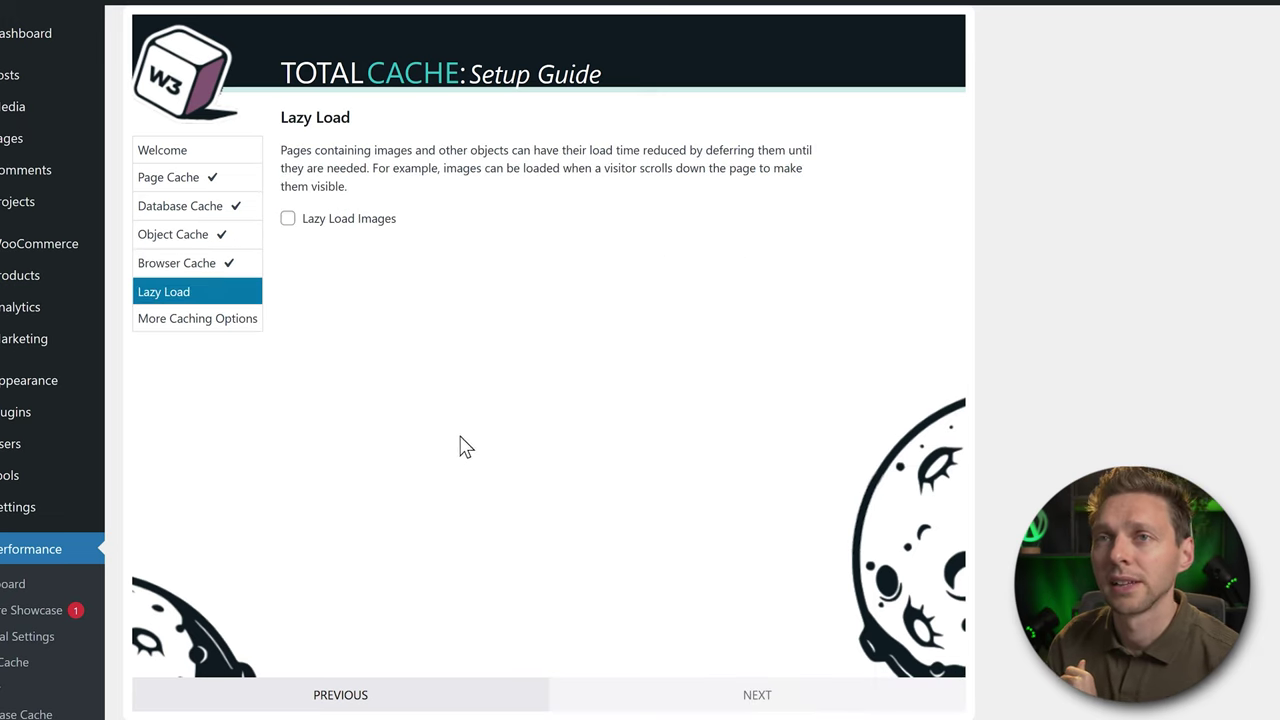
Step: Enable Lazy Load Images and finish the setup guide, continuing to the plugin's dashboard
{"action": "left_click", "coordinate": [333, 230]}
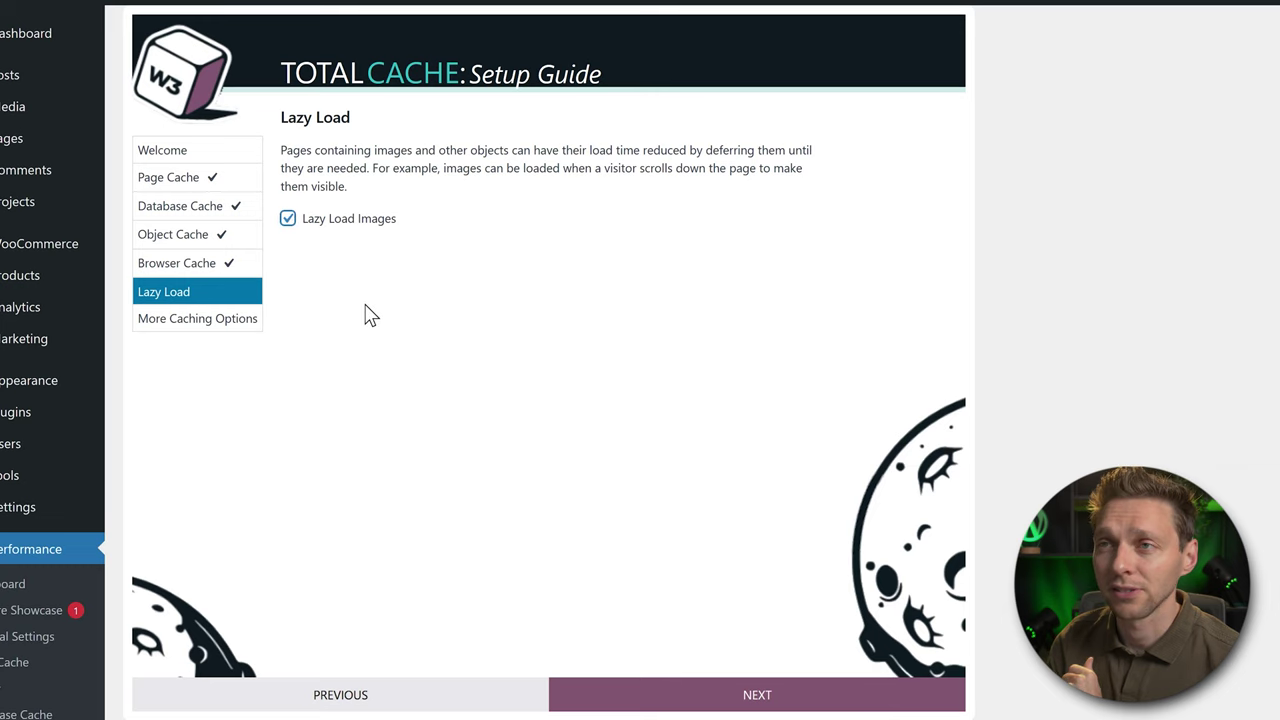
{"action": "left_click", "coordinate": [766, 700]}
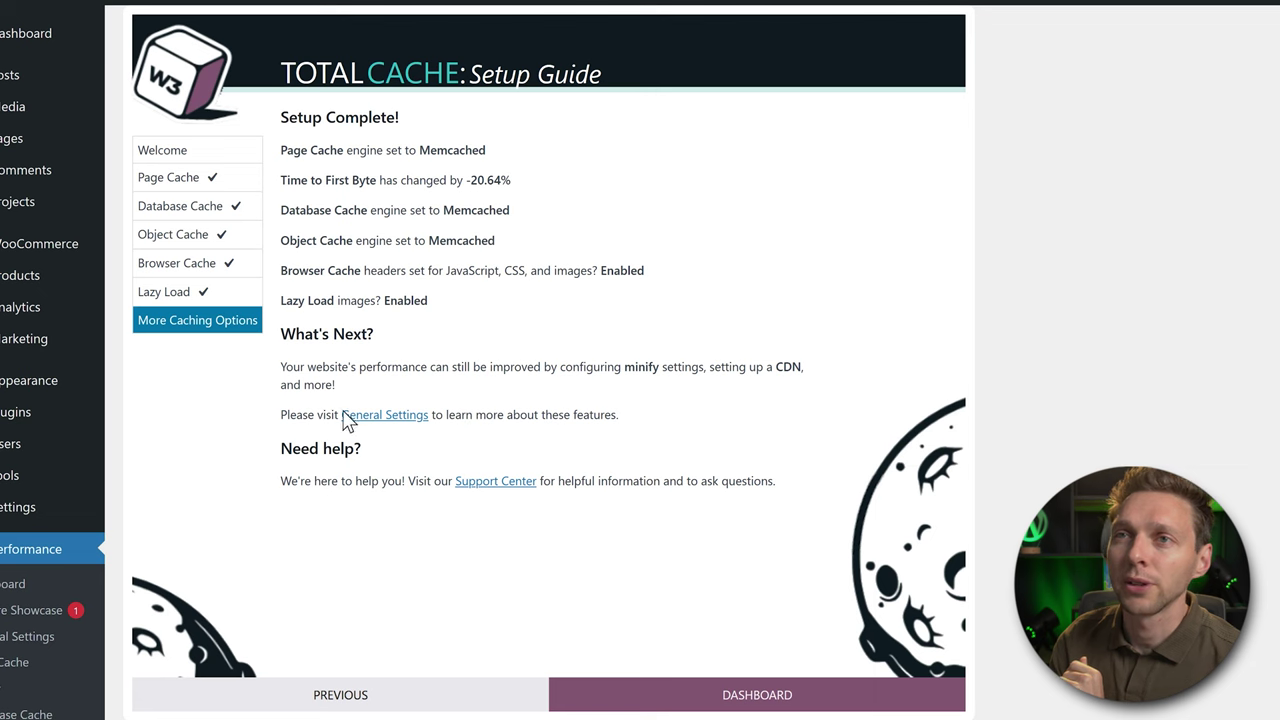
{"action": "left_click", "coordinate": [780, 700]}
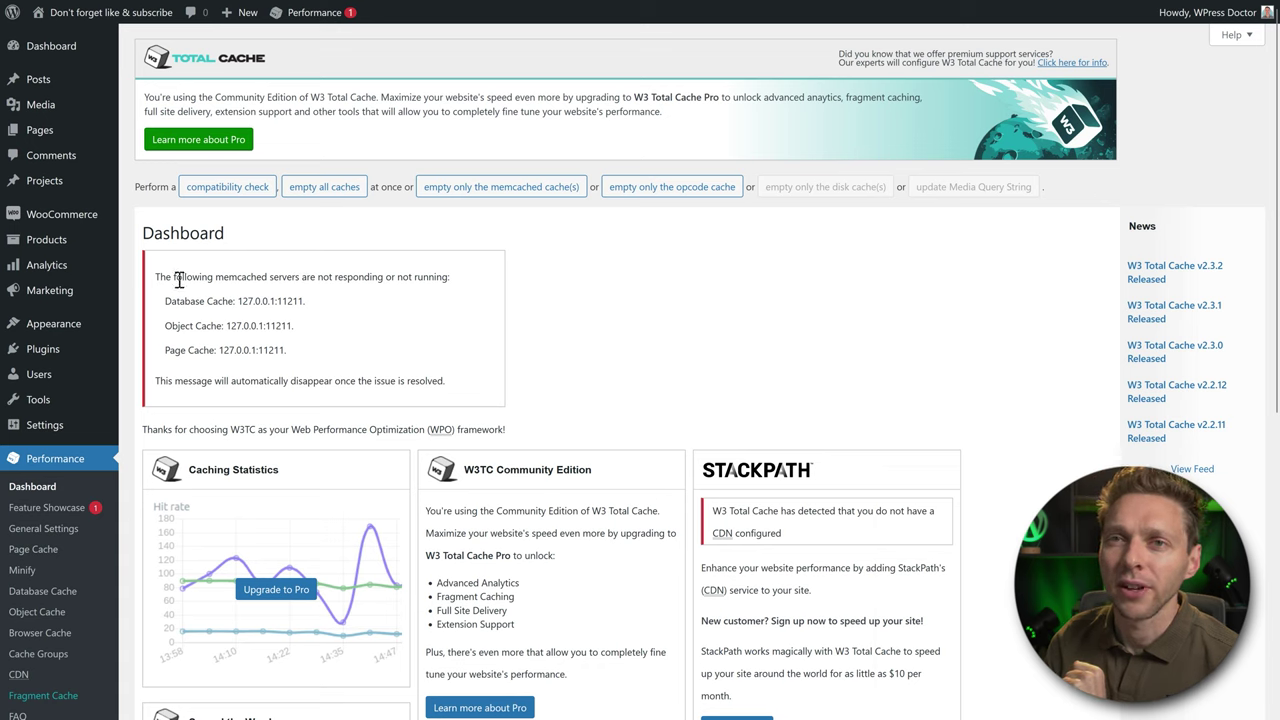
Step: Examine the memcached servers notice and the widgets on the W3 Total Cache dashboard down to the page end
{"action": "left_click_drag", "start_coordinate": [178, 280], "coordinate": [460, 285]}
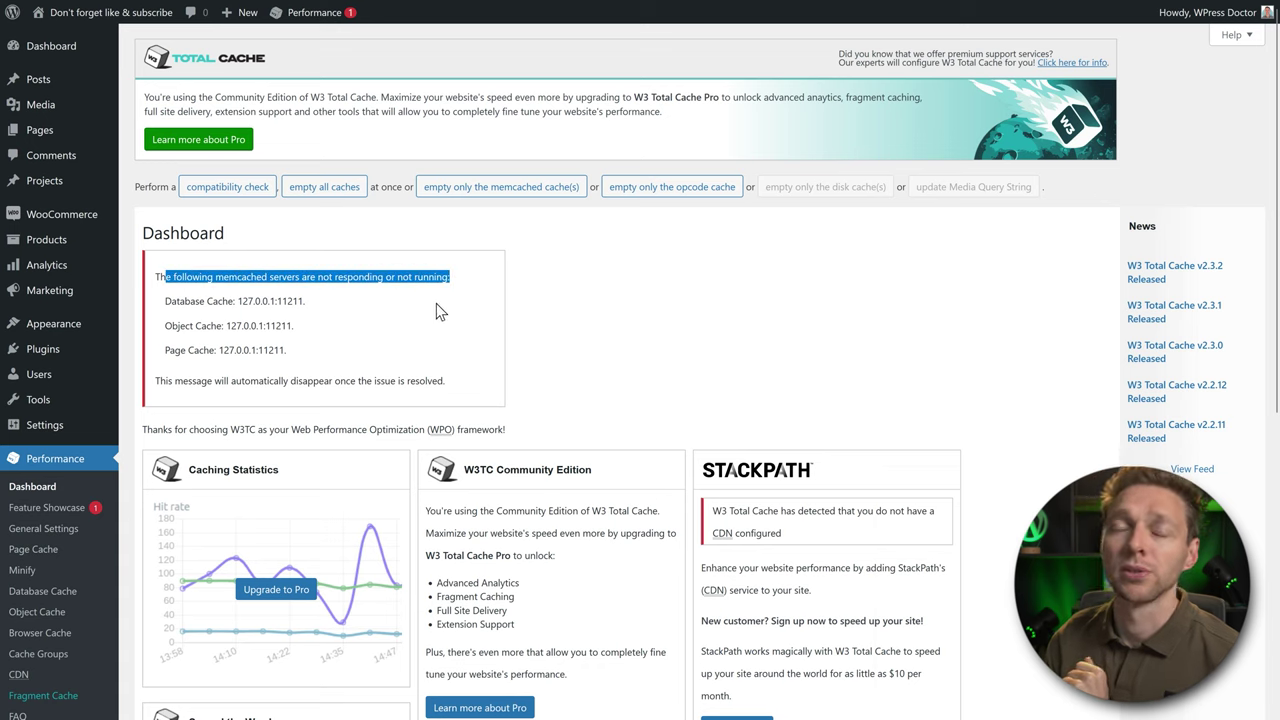
{"action": "left_click", "coordinate": [394, 327]}
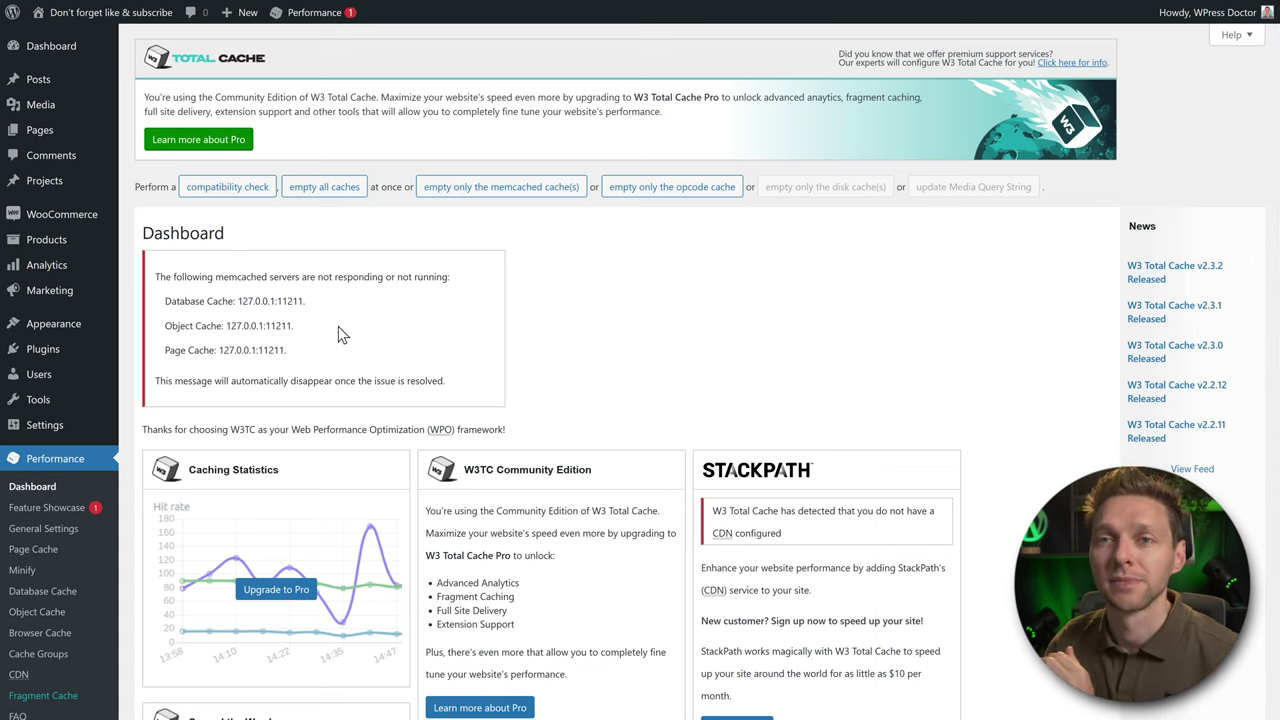
{"action": "left_click_drag", "start_coordinate": [226, 382], "coordinate": [441, 376]}
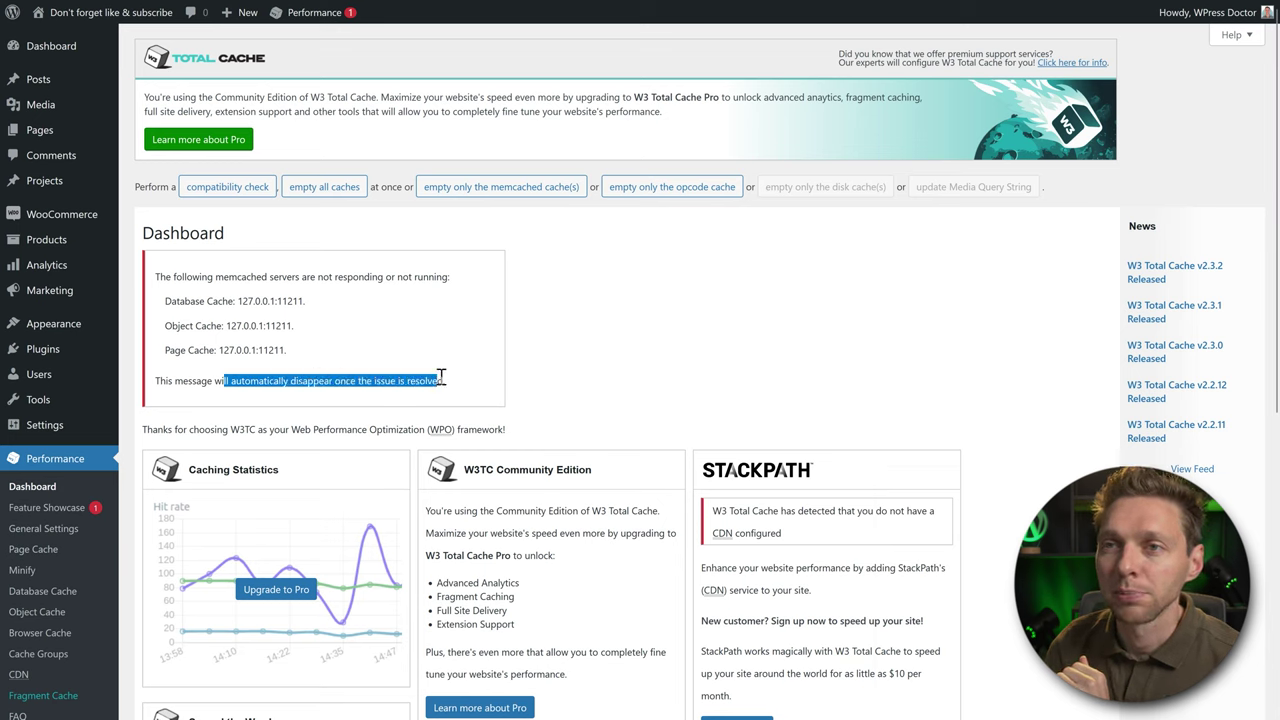
{"action": "left_click", "coordinate": [437, 388]}
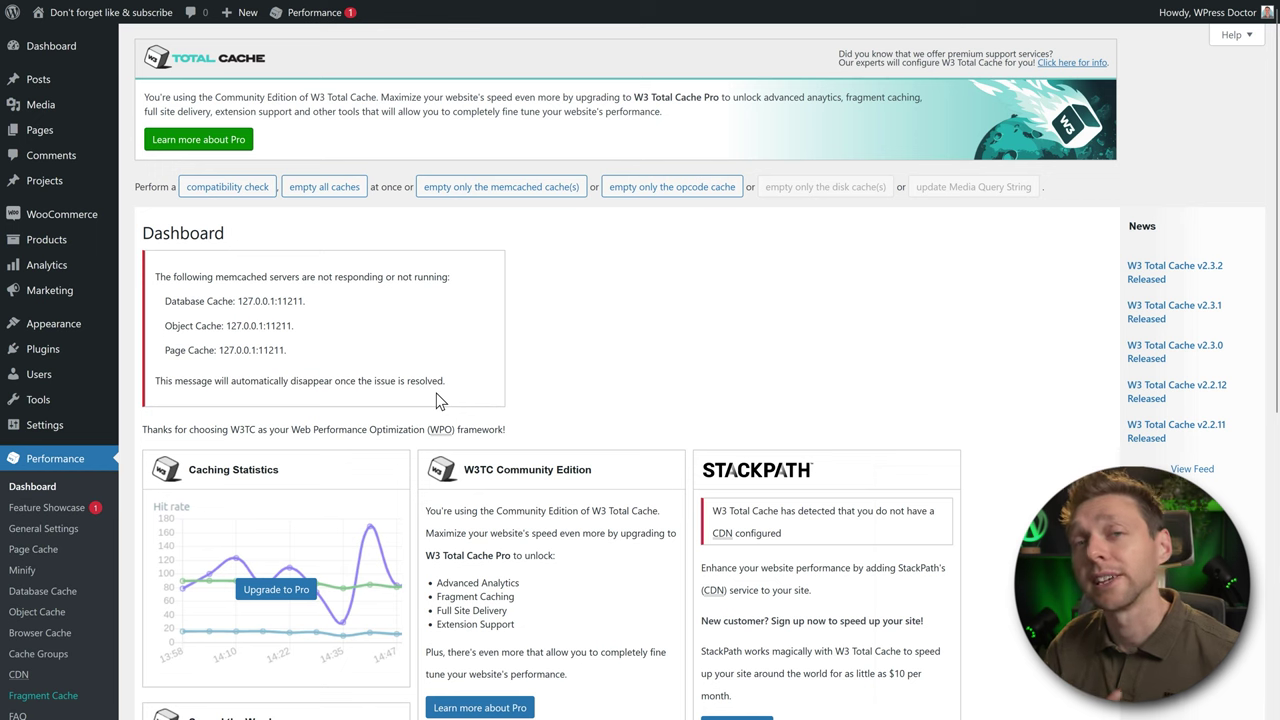
{"action": "middle_click", "coordinate": [1000, 219]}
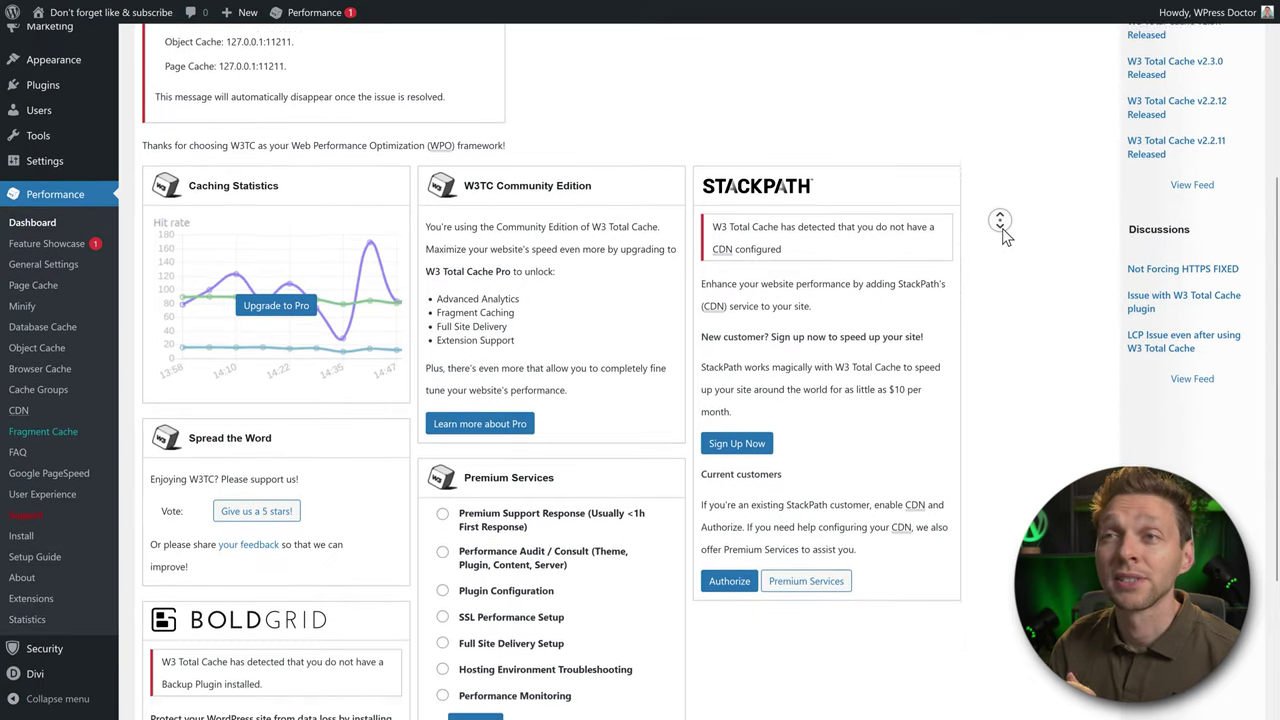
{"action": "left_click", "coordinate": [953, 238]}
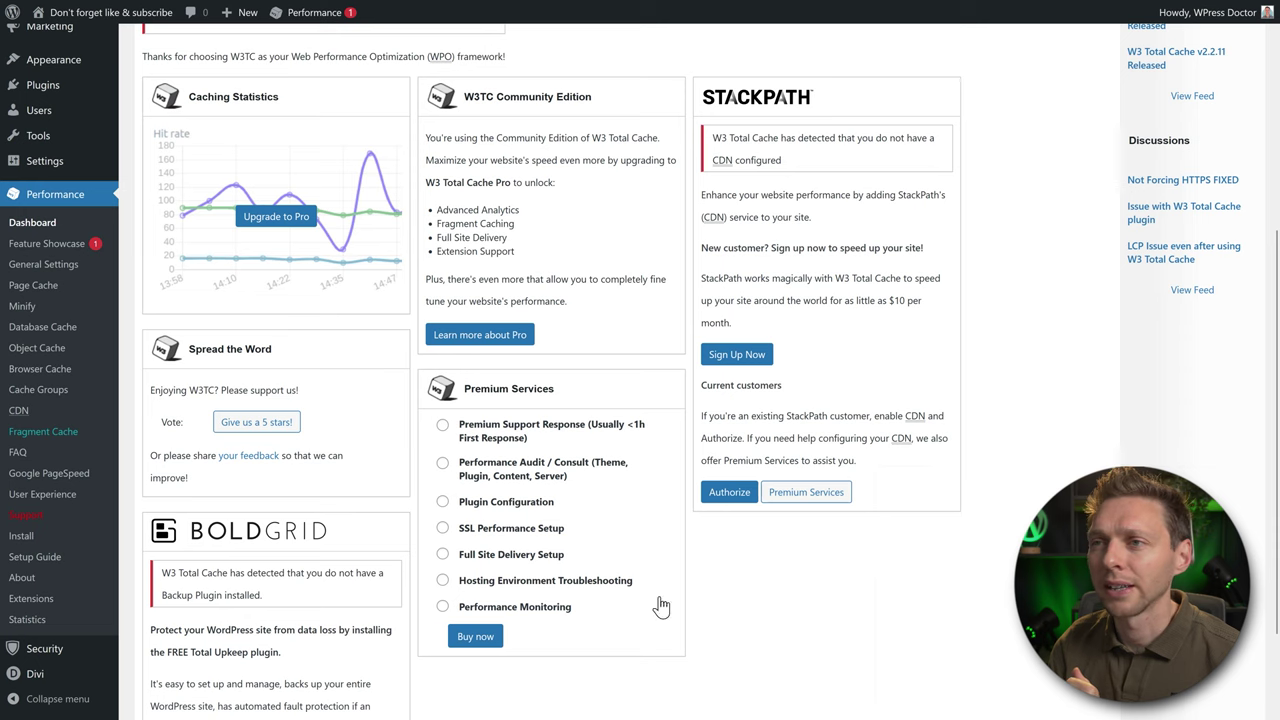
{"action": "middle_click", "coordinate": [713, 560]}
{"action": "left_click", "coordinate": [717, 588]}
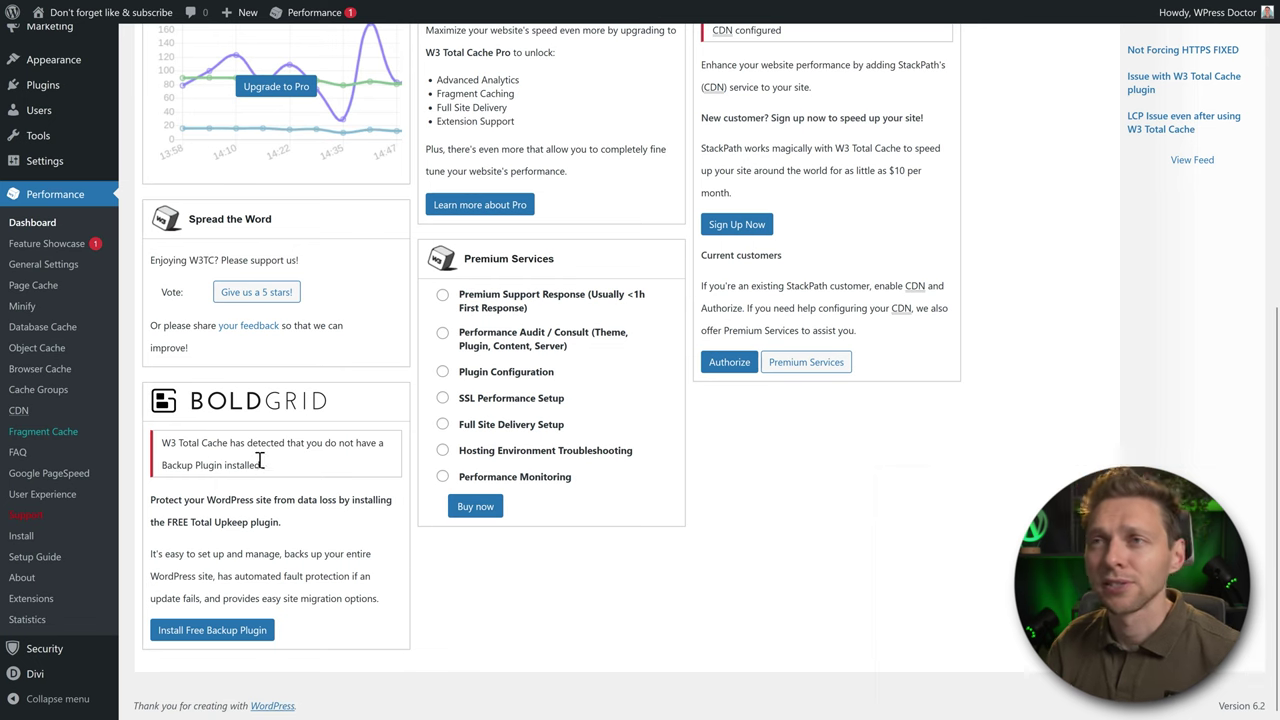
{"action": "middle_click", "coordinate": [847, 472]}
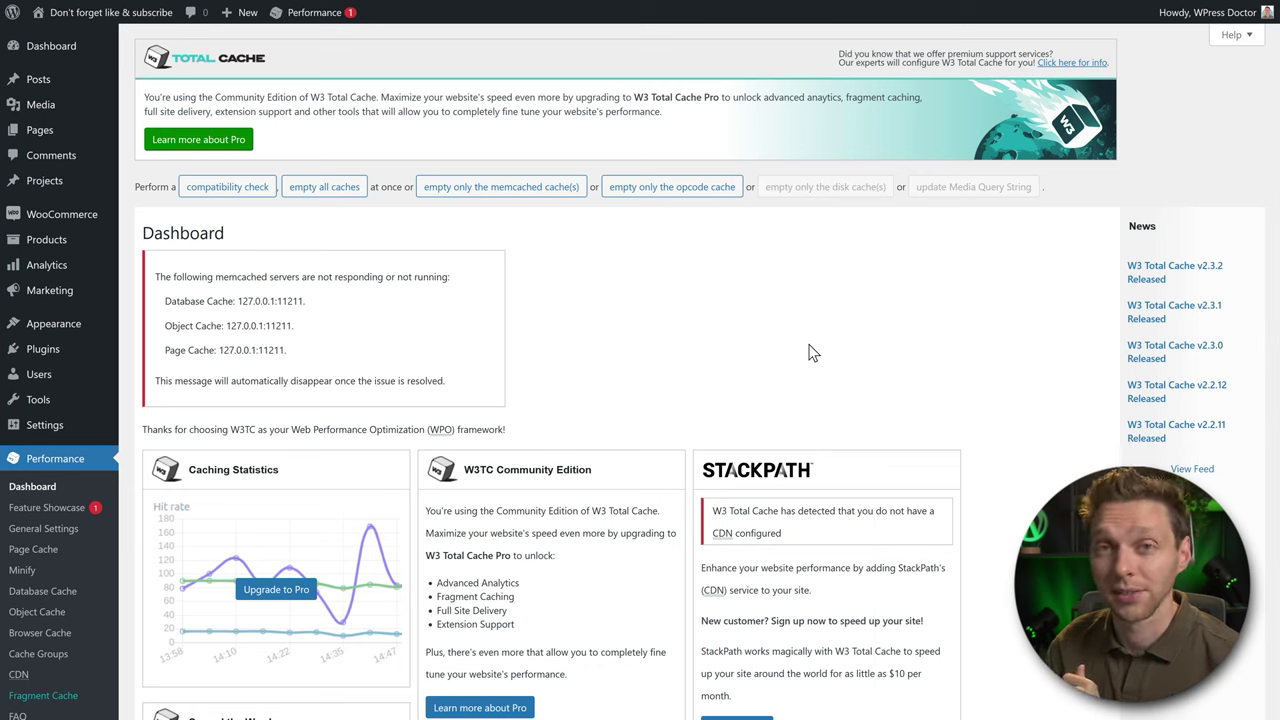
Step: Open the Feature Showcase and review the Pro features and the free caching modules
{"action": "left_click", "coordinate": [31, 515]}
{"action": "scroll", "coordinate": [1118, 200], "scroll_direction": "down", "scroll_amount": 3}
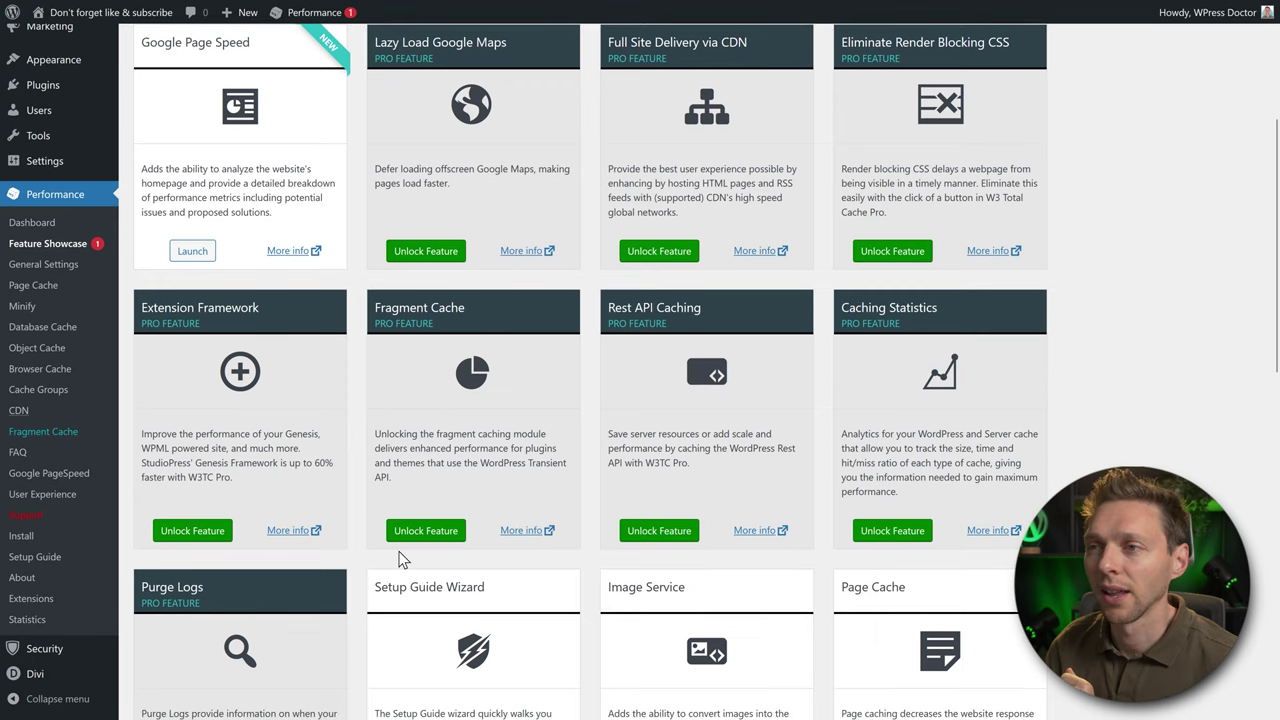
{"action": "middle_click", "coordinate": [1168, 402]}
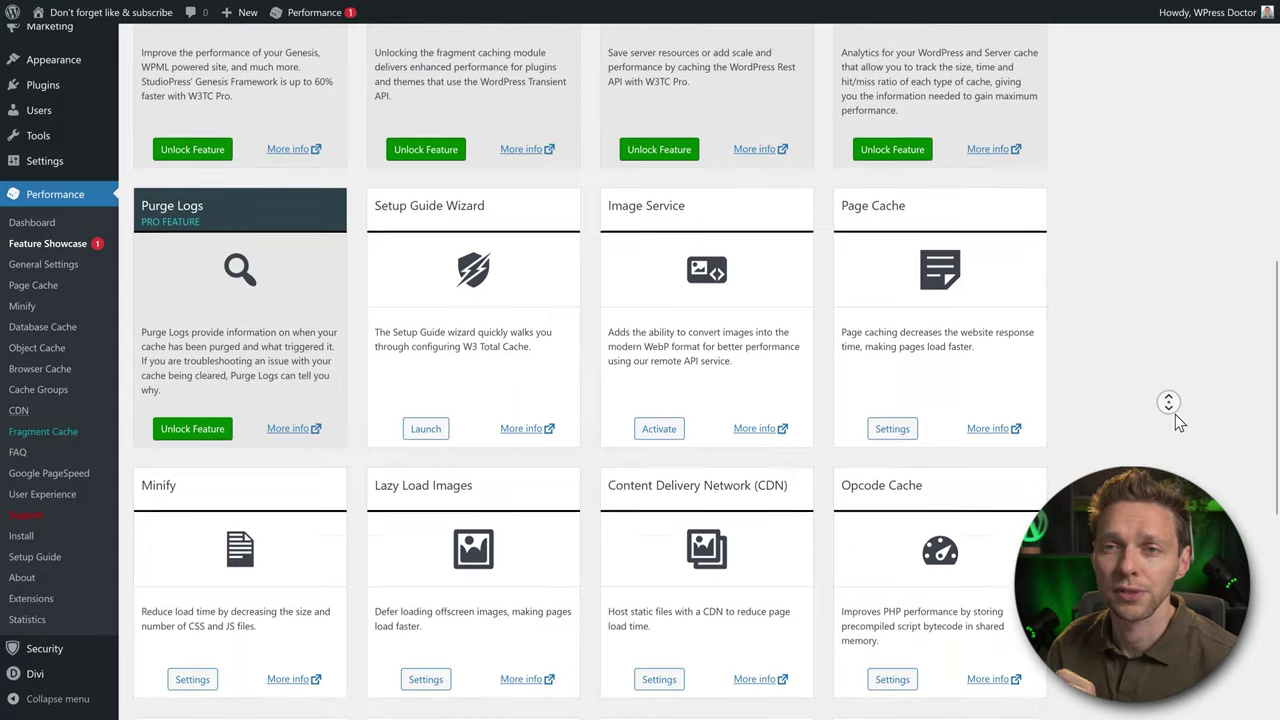
{"action": "left_click", "coordinate": [1160, 387]}
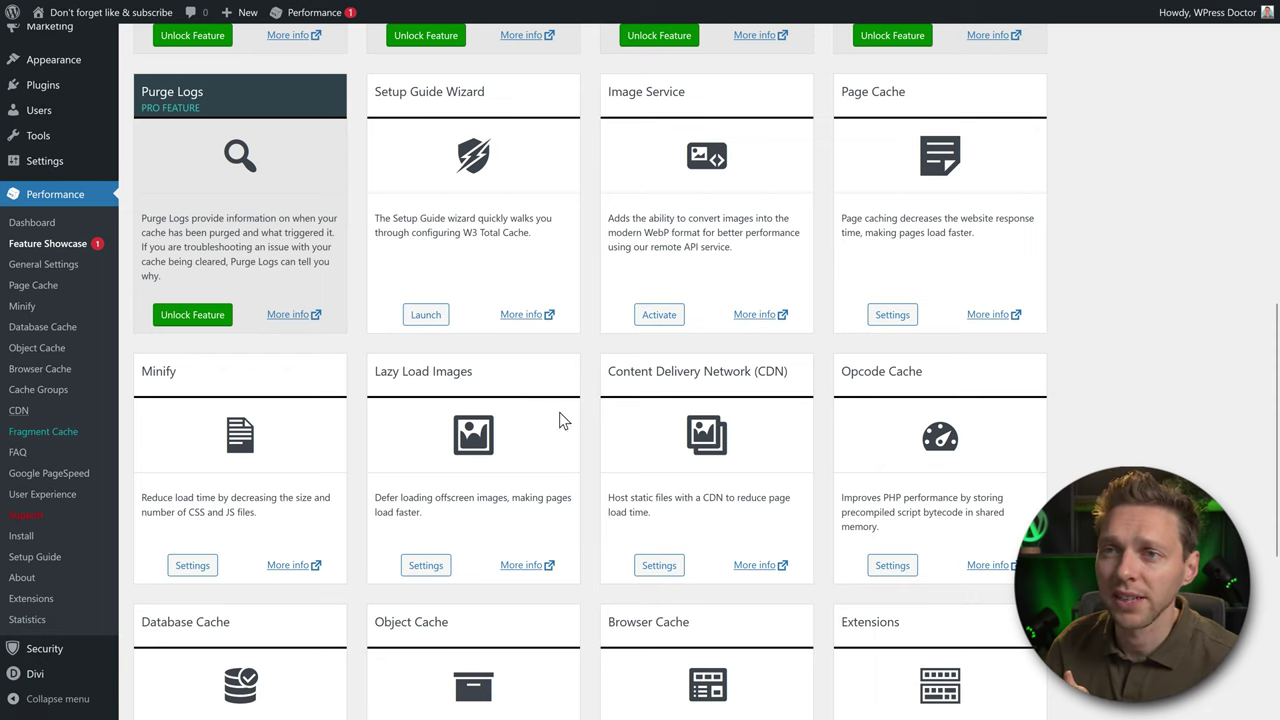
{"action": "middle_click", "coordinate": [1113, 285]}
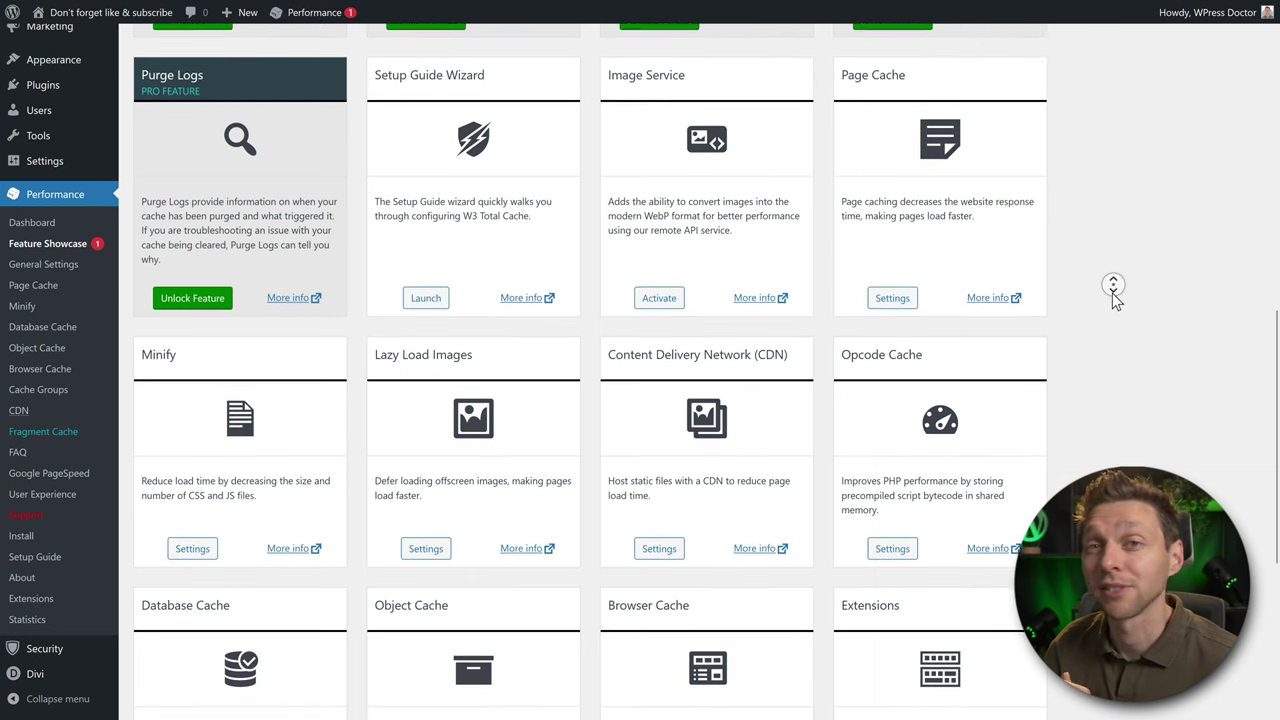
{"action": "left_click", "coordinate": [1112, 296]}
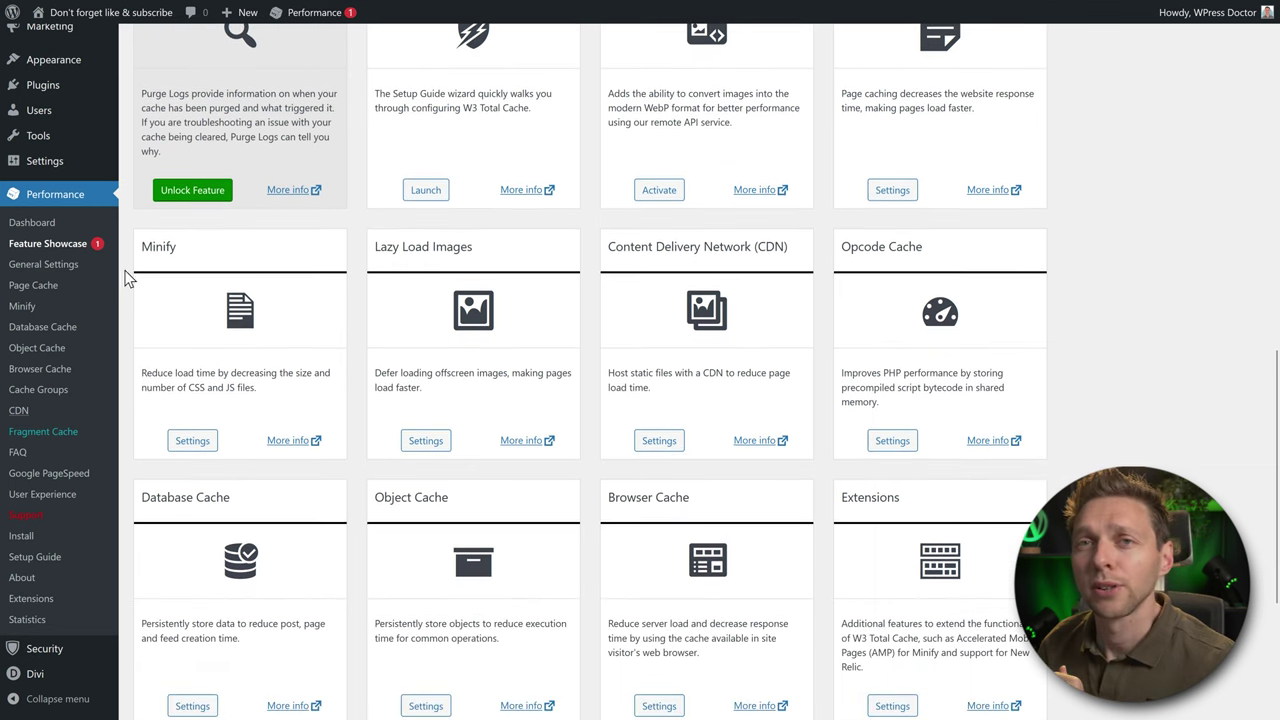
Step: Open the plugin's General Settings and choose Memcached as the Page Cache Method
{"action": "left_click", "coordinate": [52, 266]}
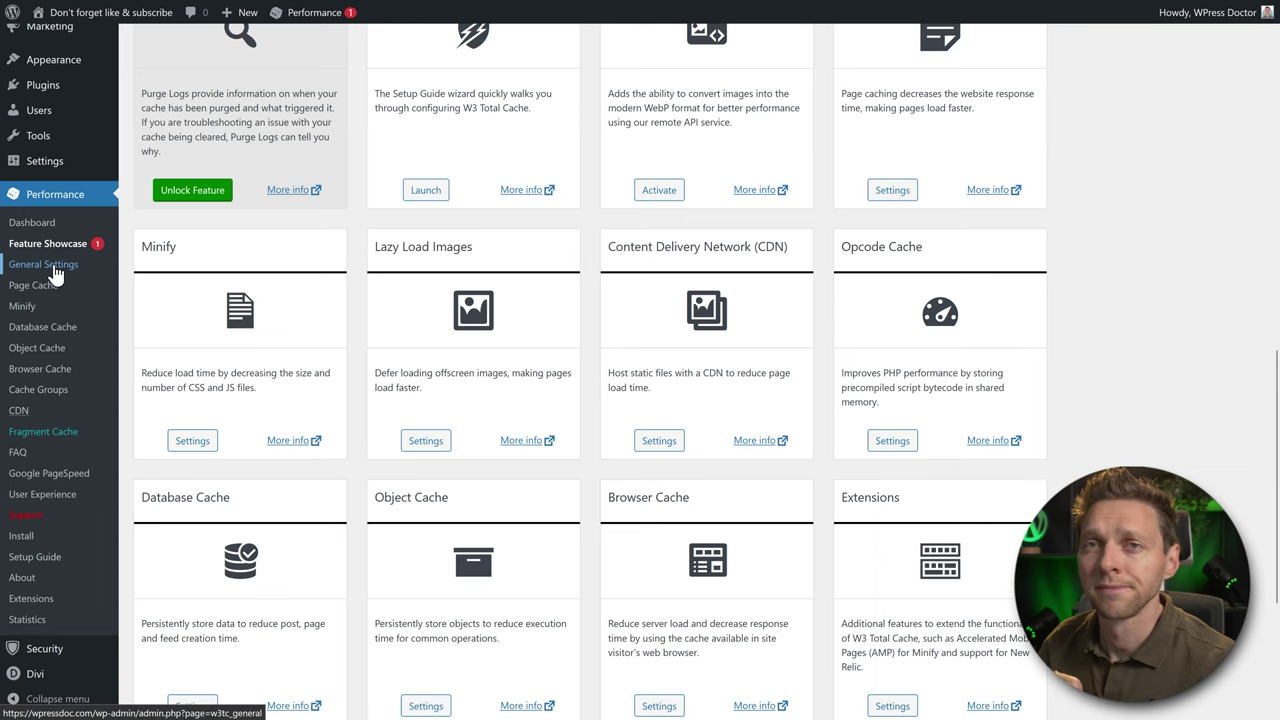
{"action": "middle_click", "coordinate": [769, 175]}
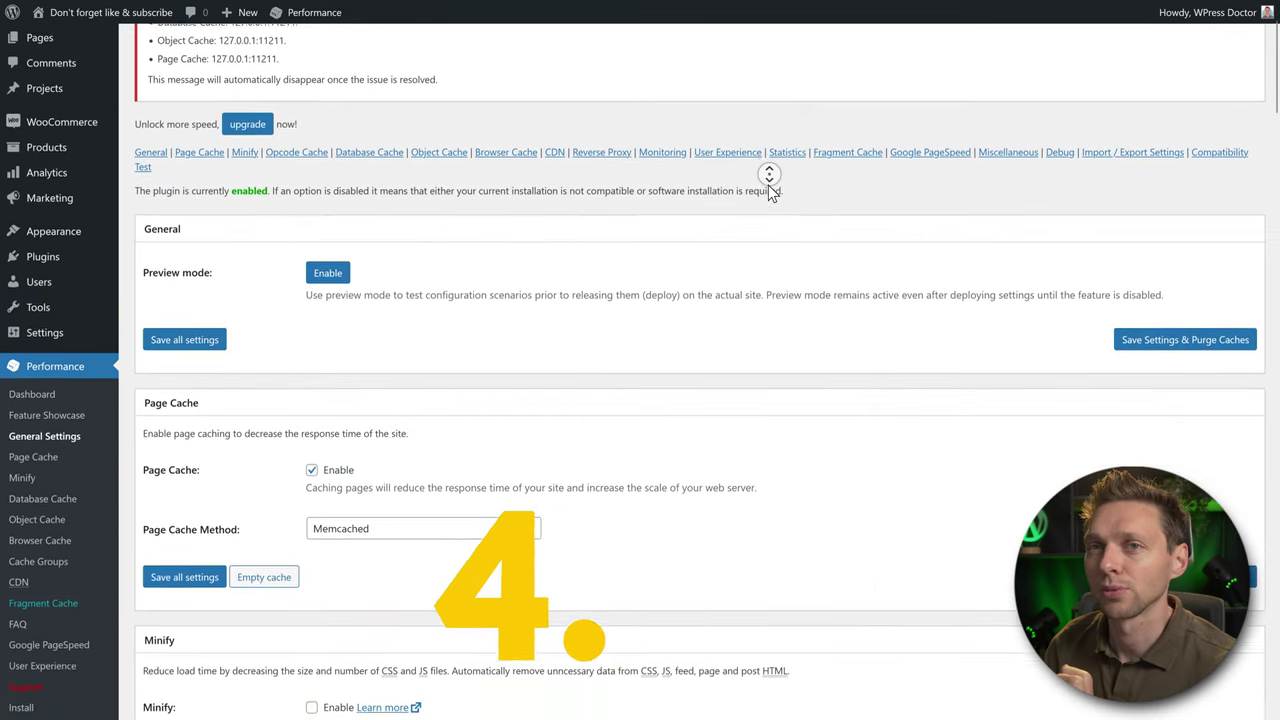
{"action": "left_click", "coordinate": [222, 172]}
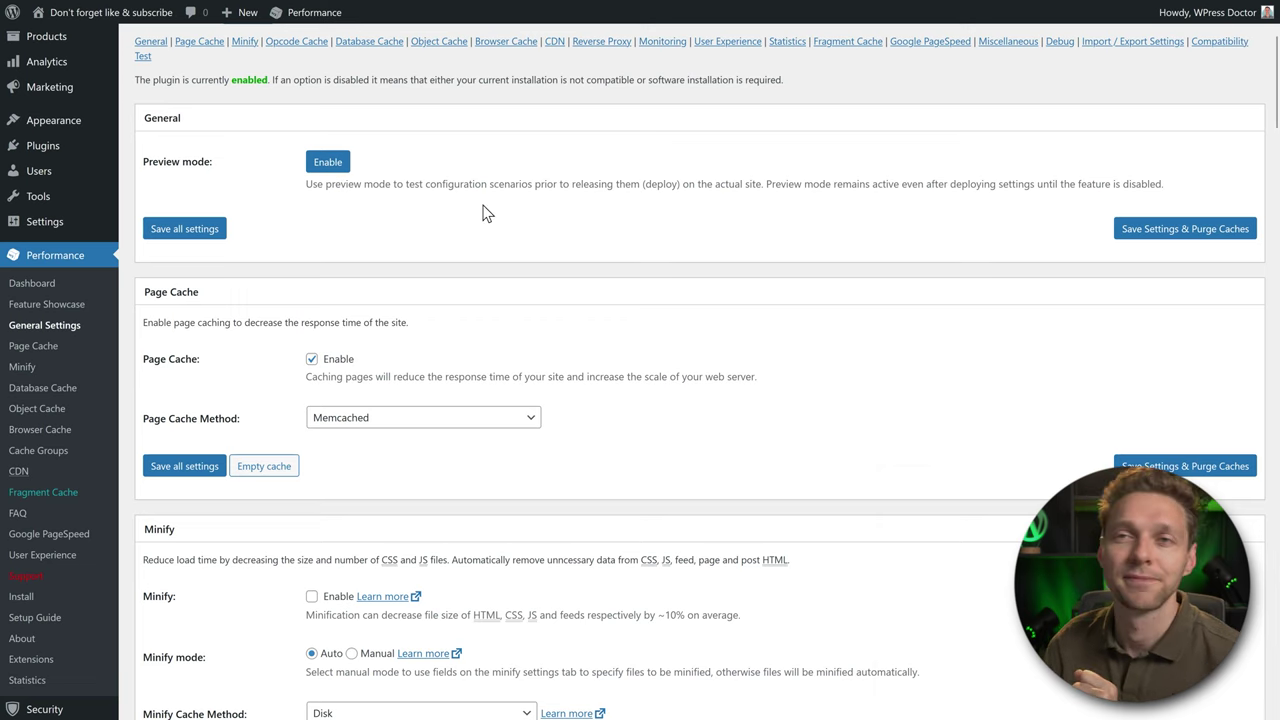
{"action": "middle_click", "coordinate": [548, 180]}
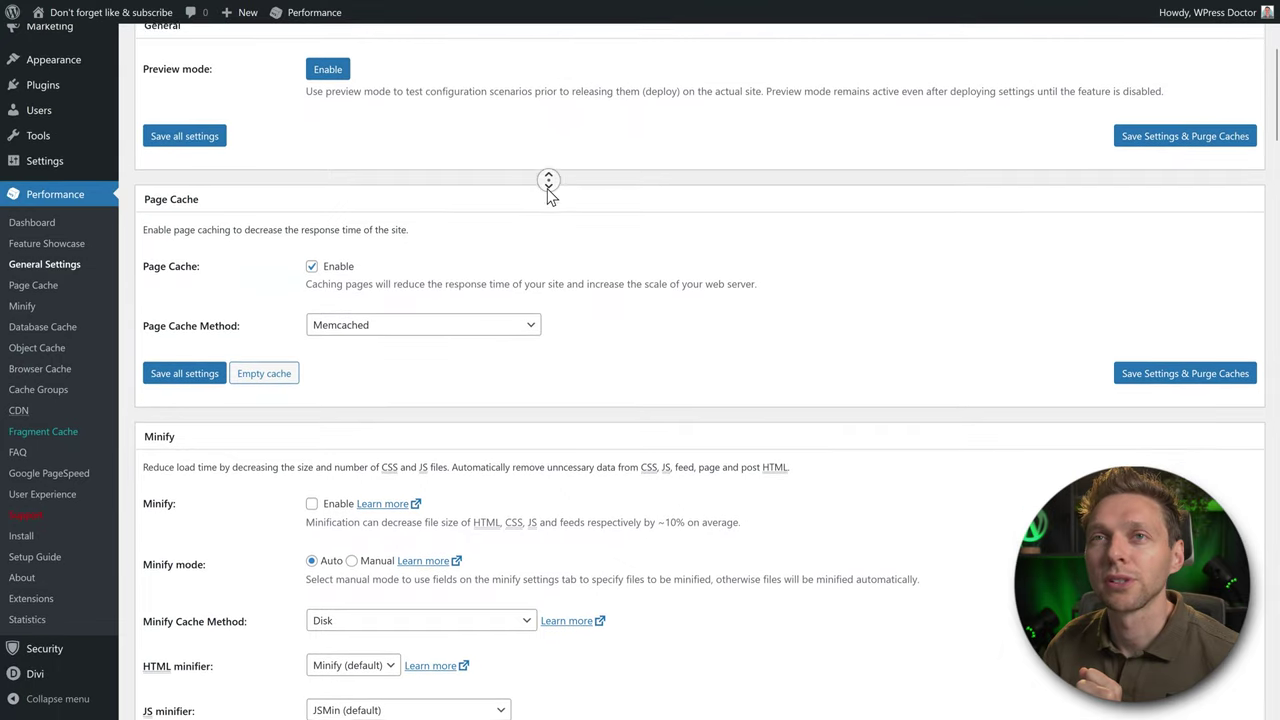
{"action": "middle_click", "coordinate": [550, 197]}
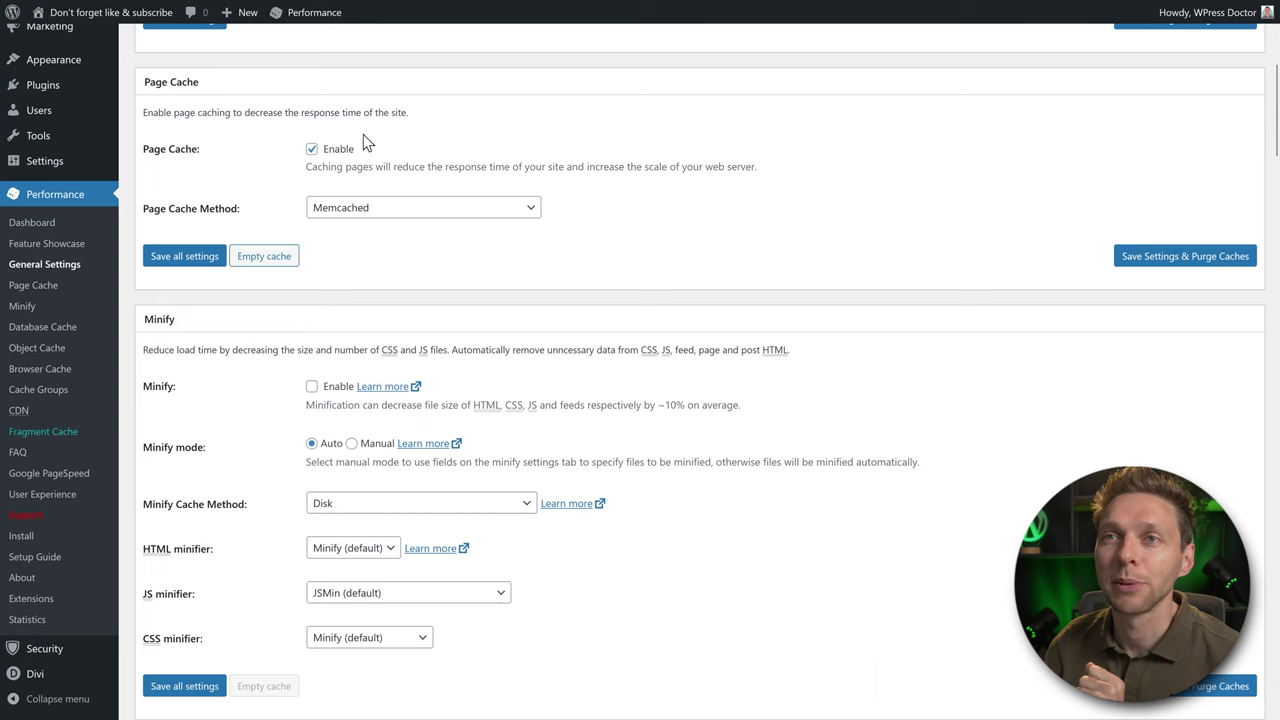
{"action": "left_click", "coordinate": [378, 214]}
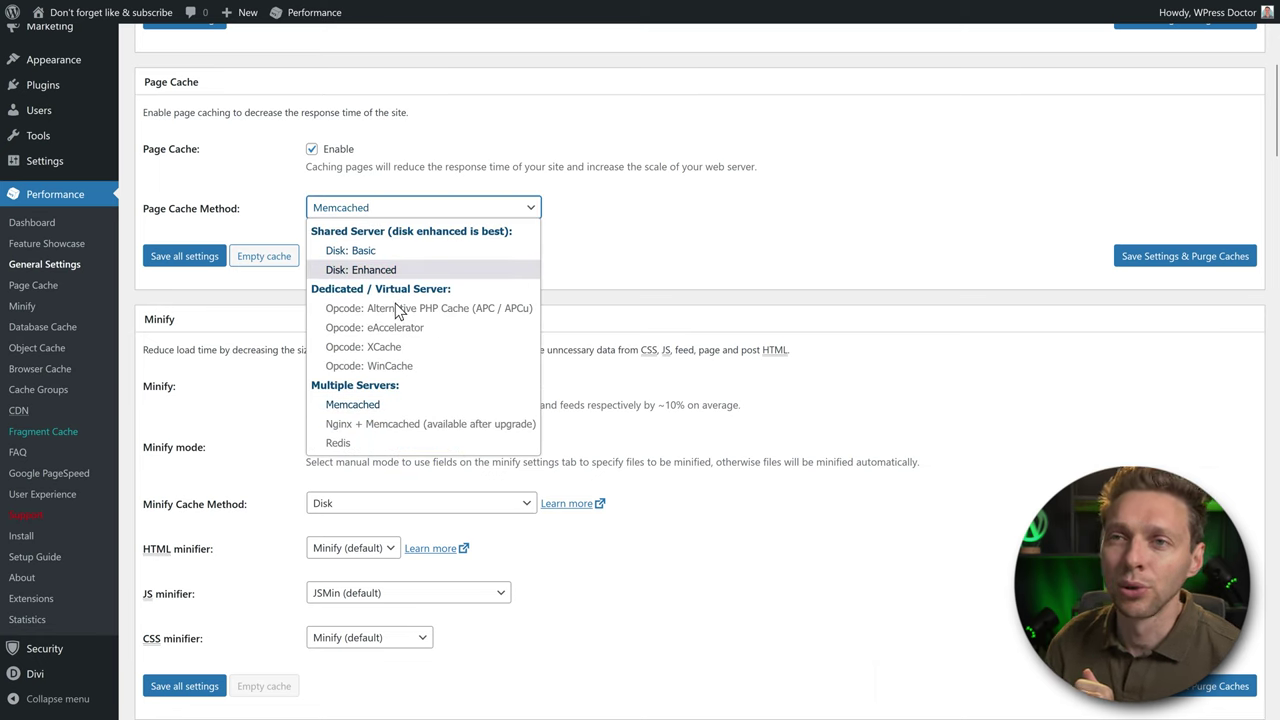
{"action": "left_click", "coordinate": [370, 415]}
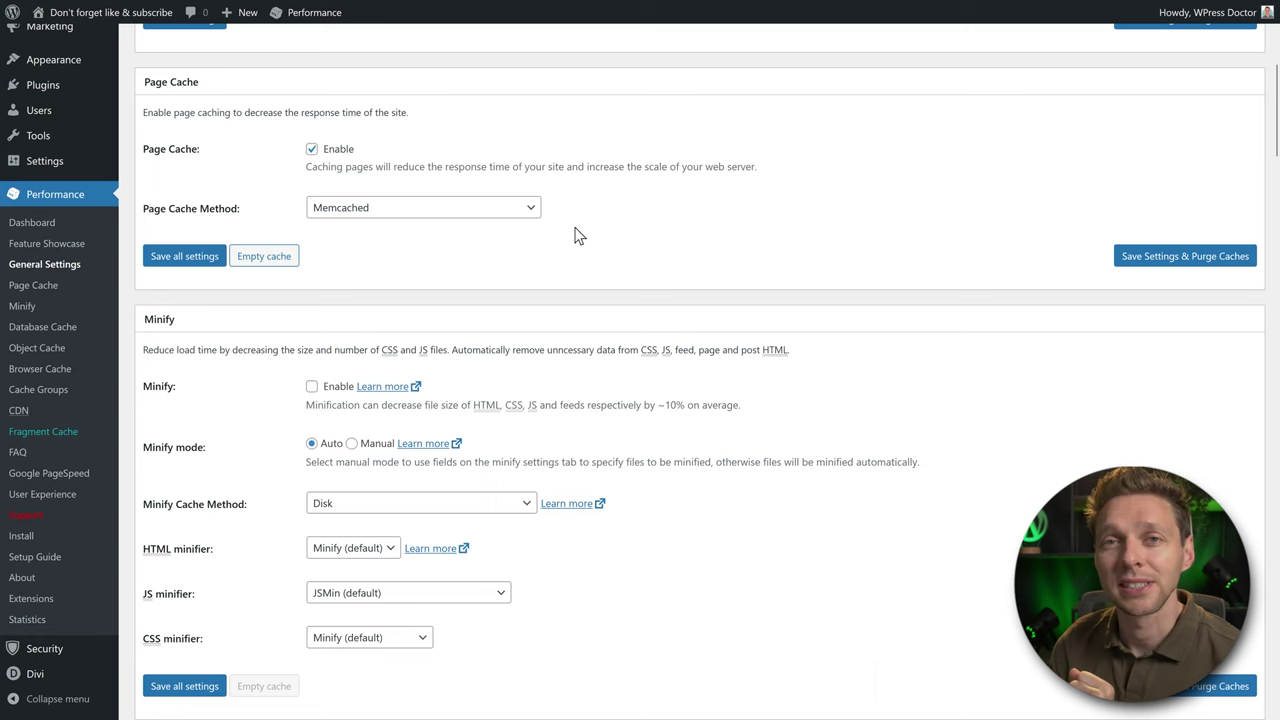
Step: Enable Minify, acknowledging its risks, and set the Minify Cache Method to Memcached
{"action": "middle_click", "coordinate": [629, 220]}
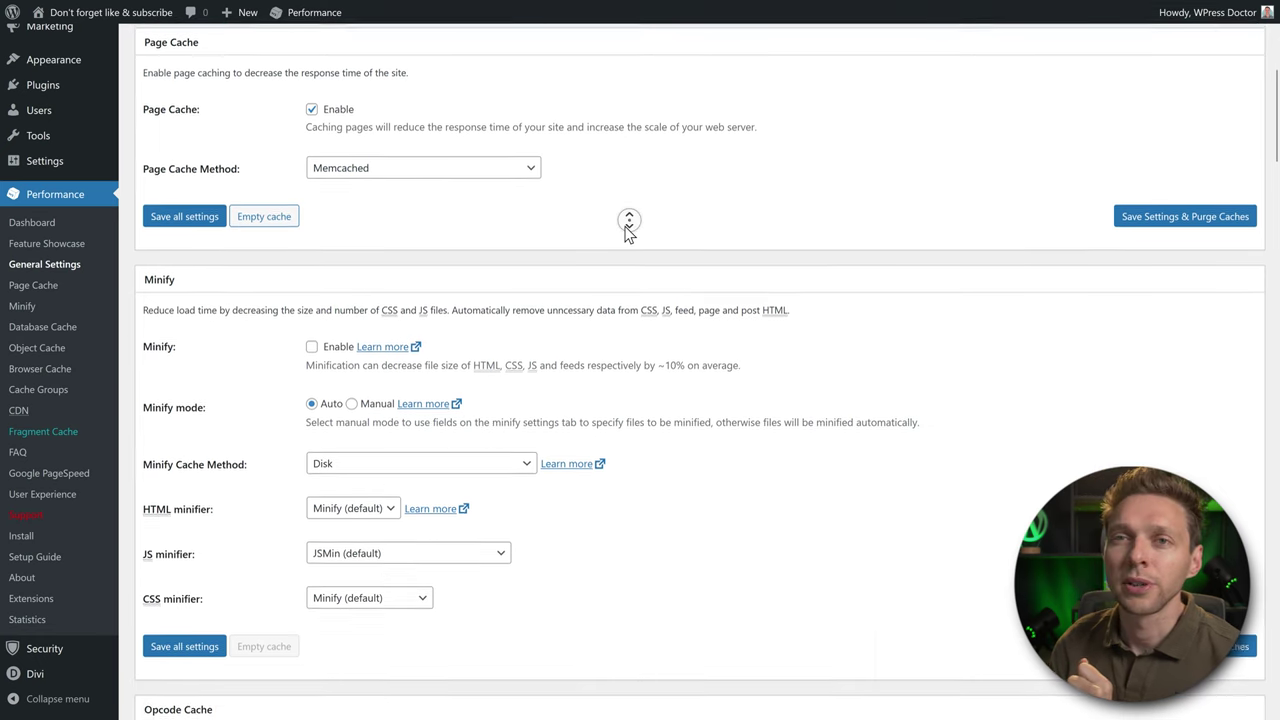
{"action": "left_click", "coordinate": [308, 212]}
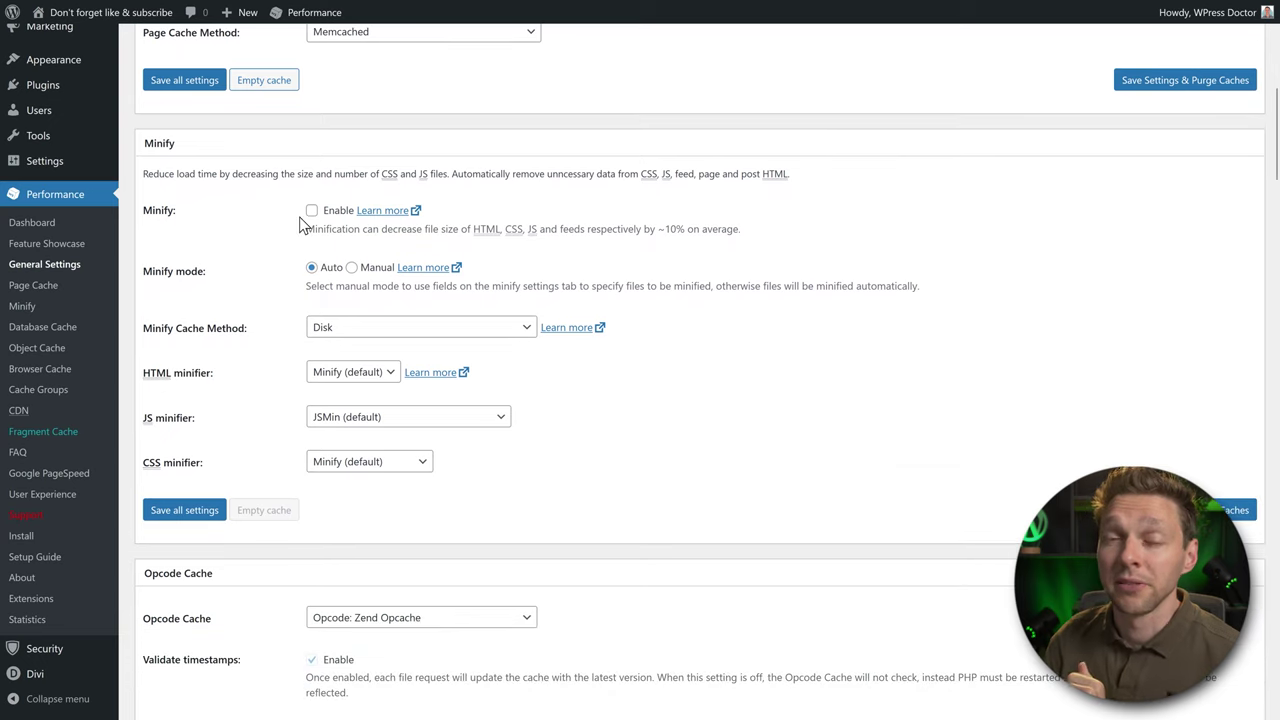
{"action": "left_click", "coordinate": [312, 213]}
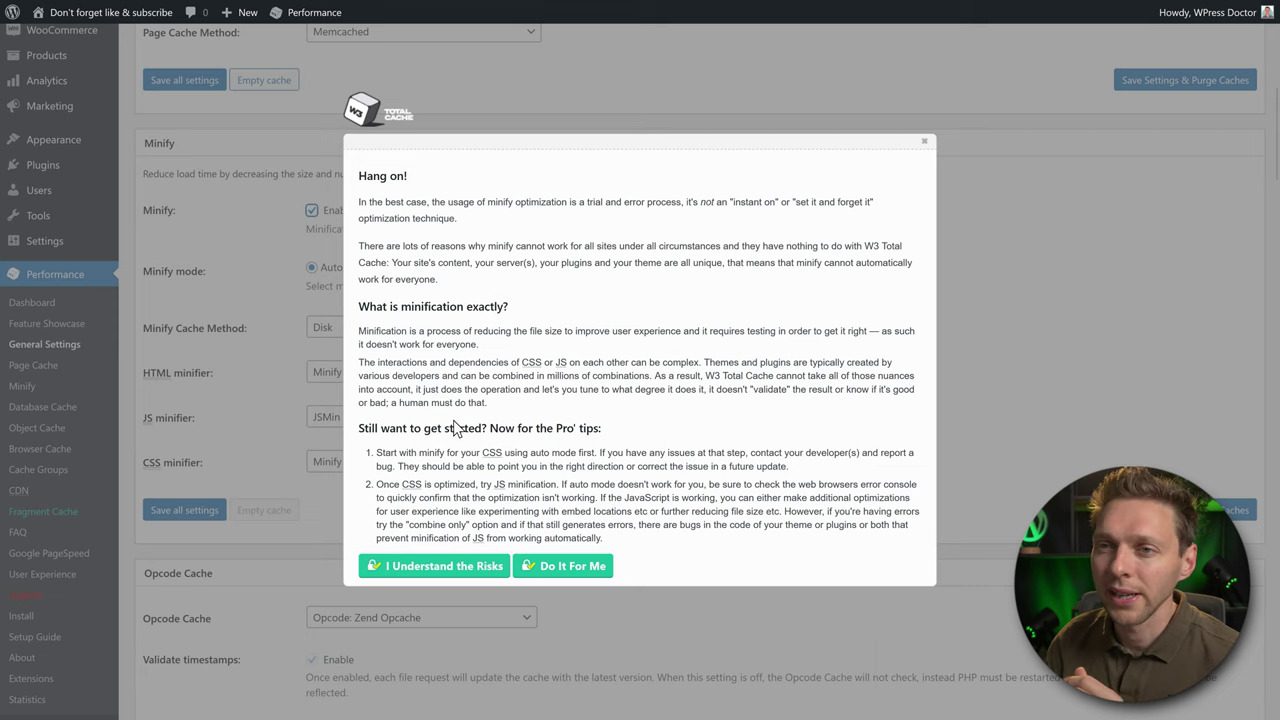
{"action": "left_click", "coordinate": [421, 567]}
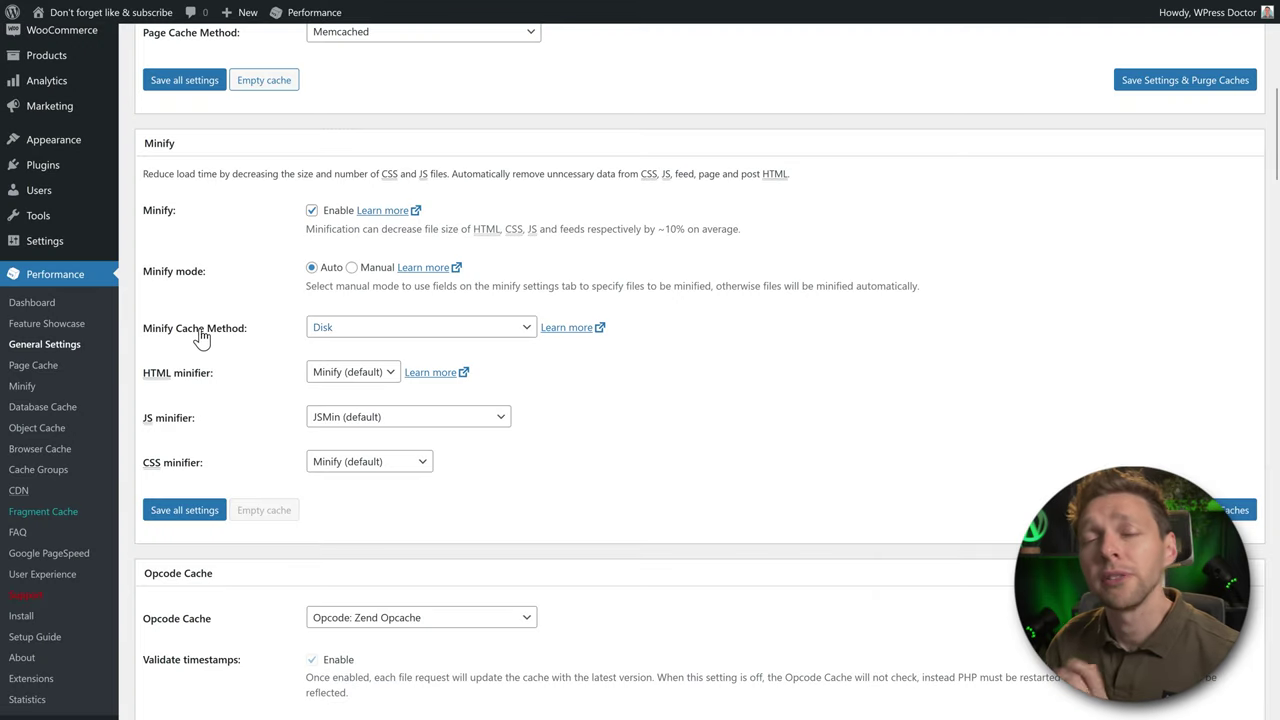
{"action": "left_click", "coordinate": [334, 334]}
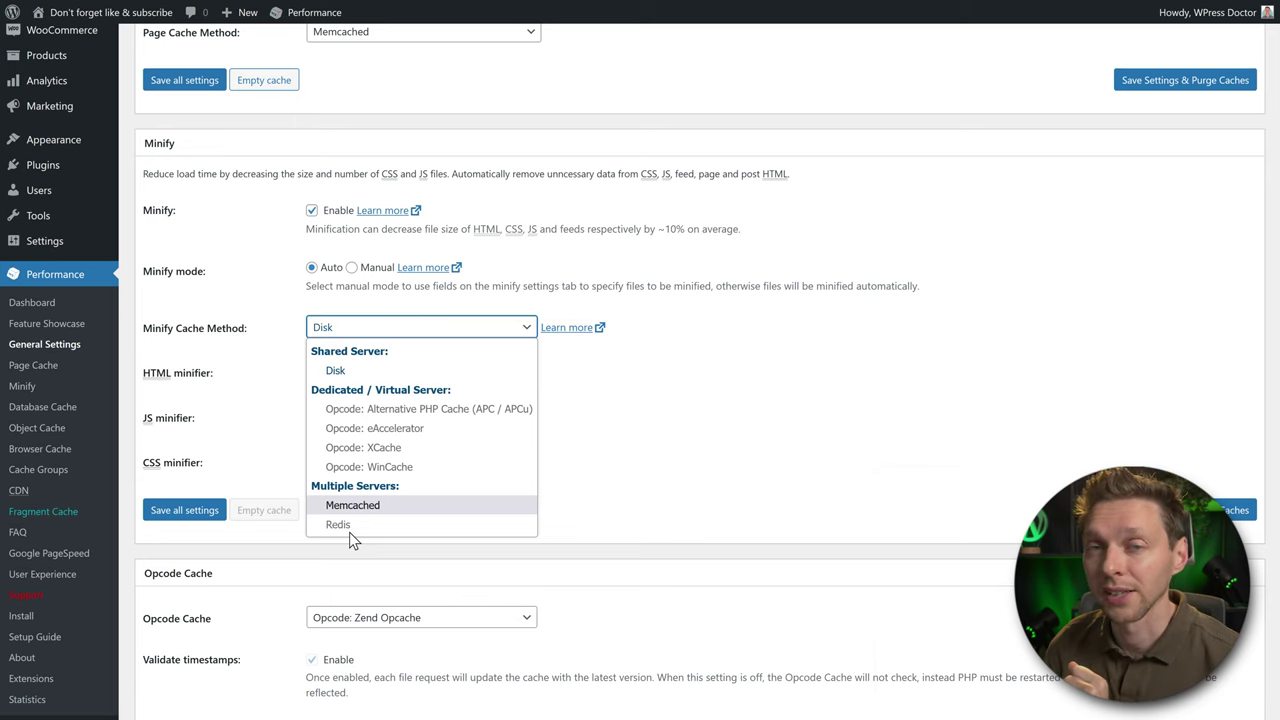
{"action": "left_click", "coordinate": [355, 505]}
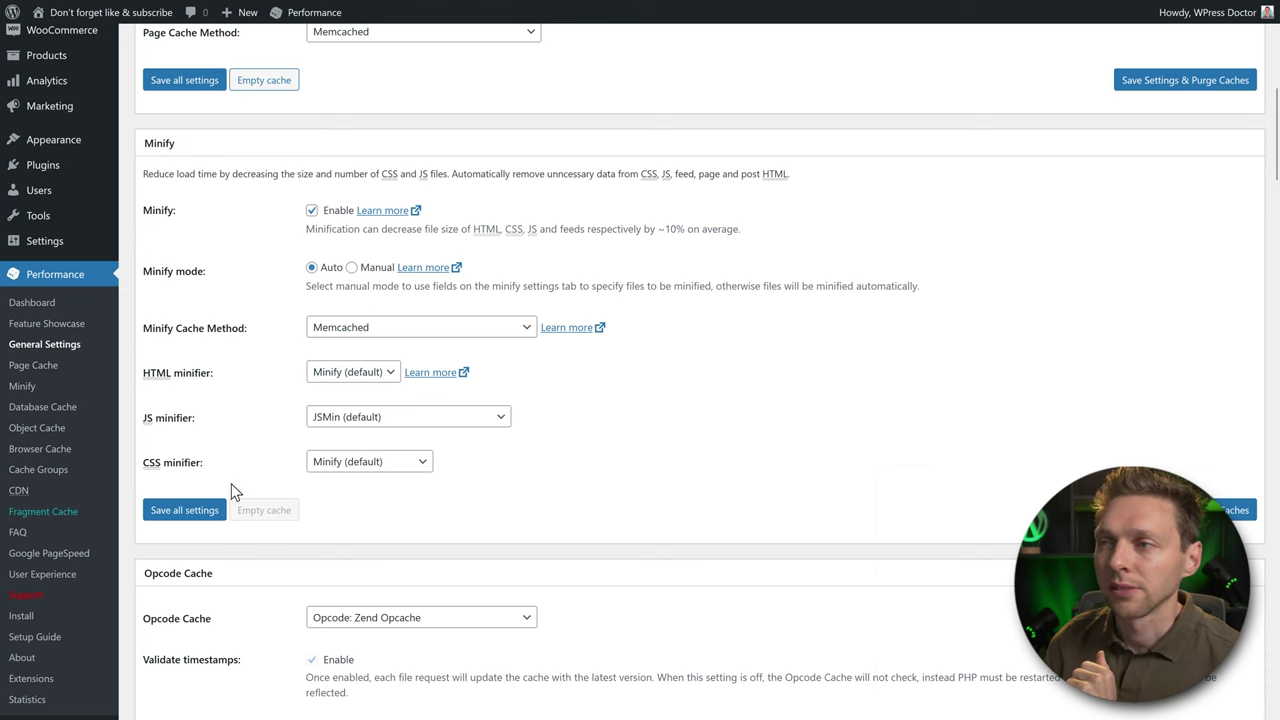
Step: Choose Opcode: Zend Opcache as the Opcode Cache
{"action": "middle_click", "coordinate": [593, 370]}
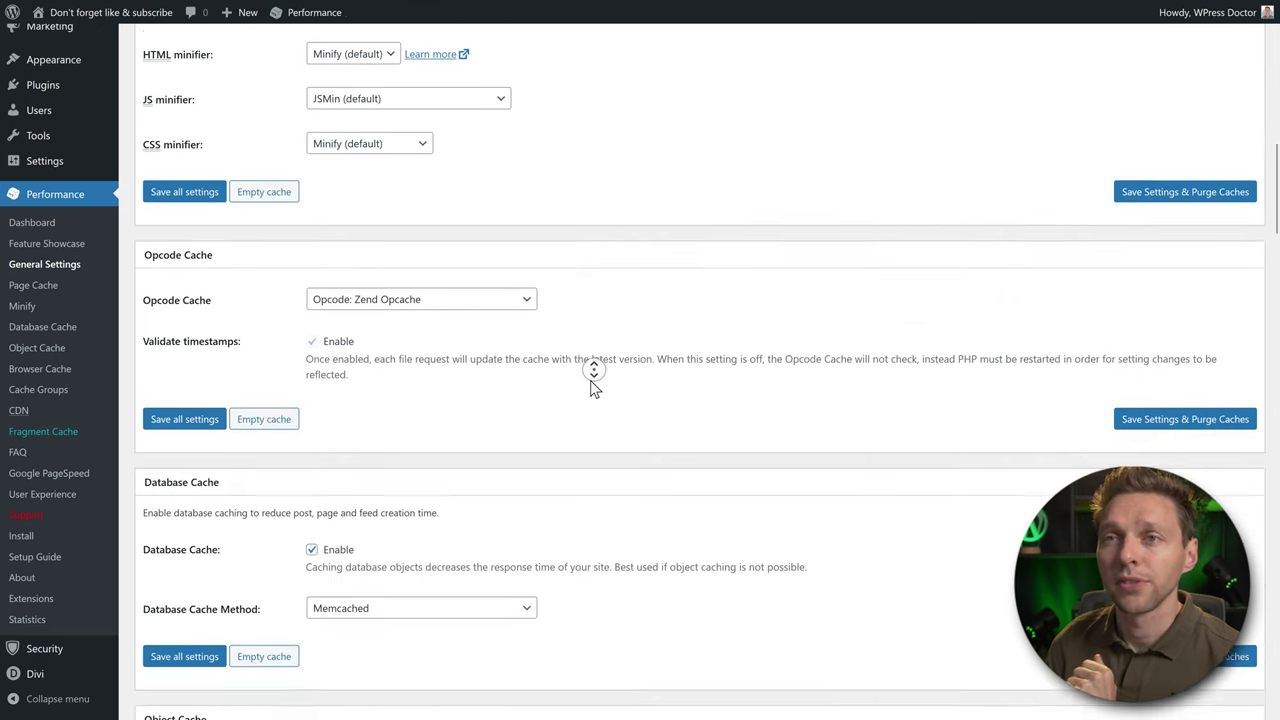
{"action": "left_click", "coordinate": [428, 190]}
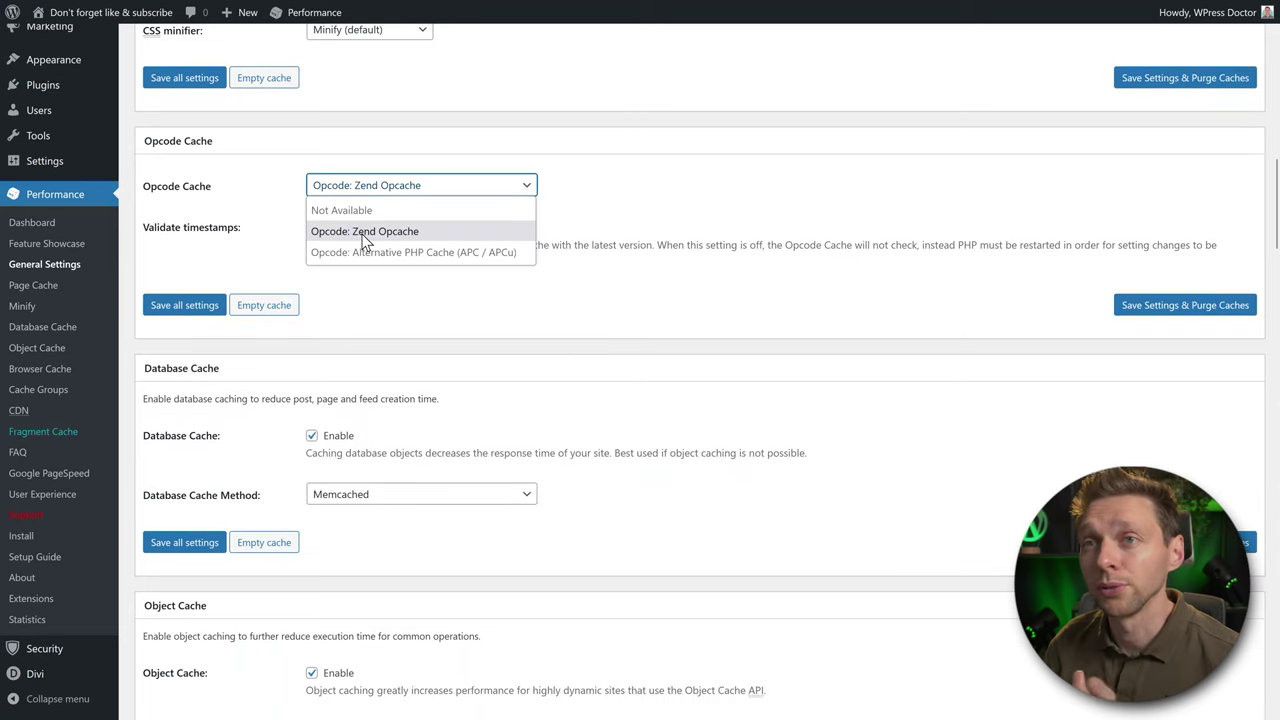
{"action": "left_click", "coordinate": [397, 229]}
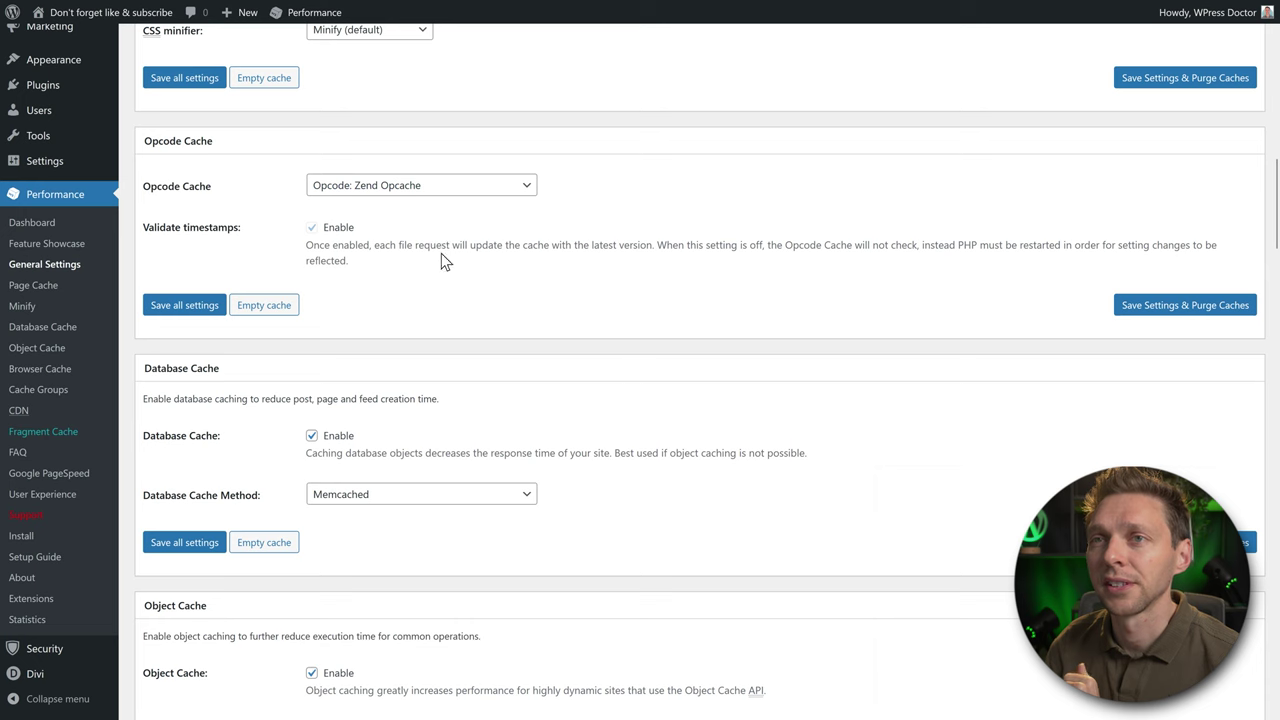
Step: Try enabling the CDN with Akamai as the CDN Type, and turn the CDN off again
{"action": "middle_click", "coordinate": [515, 279]}
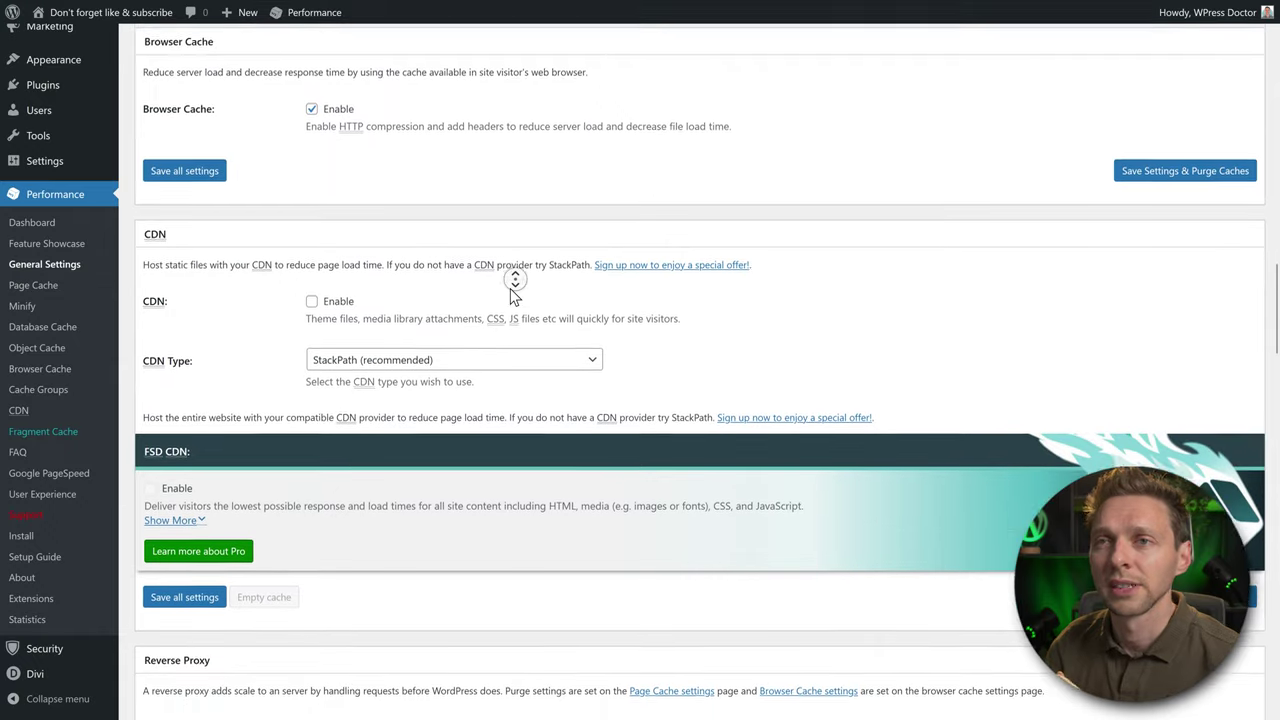
{"action": "middle_click", "coordinate": [468, 259]}
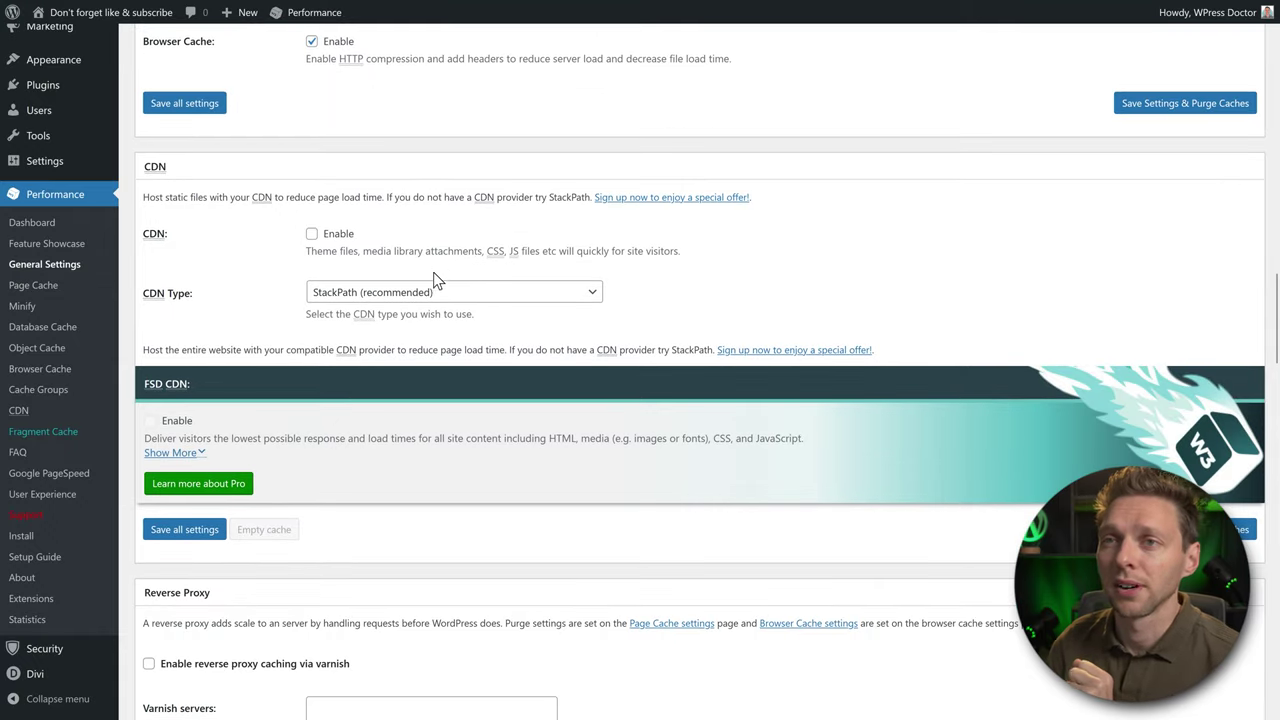
{"action": "scroll", "coordinate": [593, 179], "scroll_direction": "down", "scroll_amount": 1}
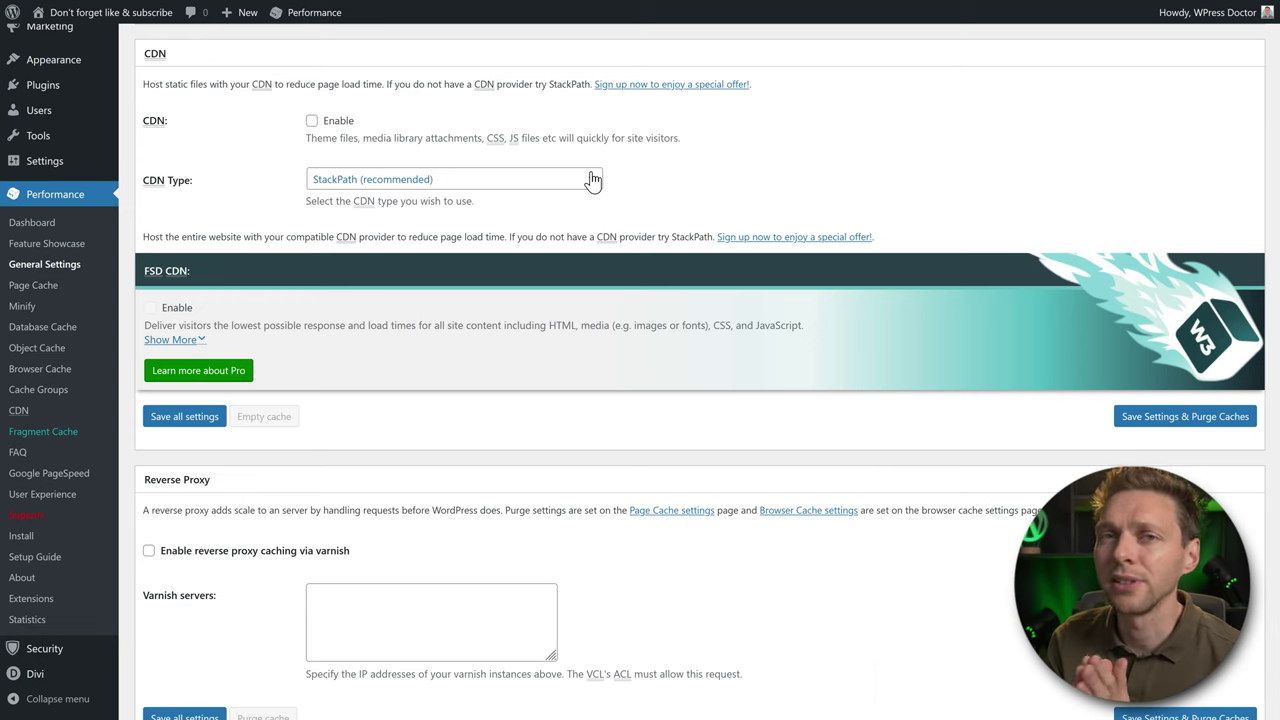
{"action": "left_click", "coordinate": [311, 121]}
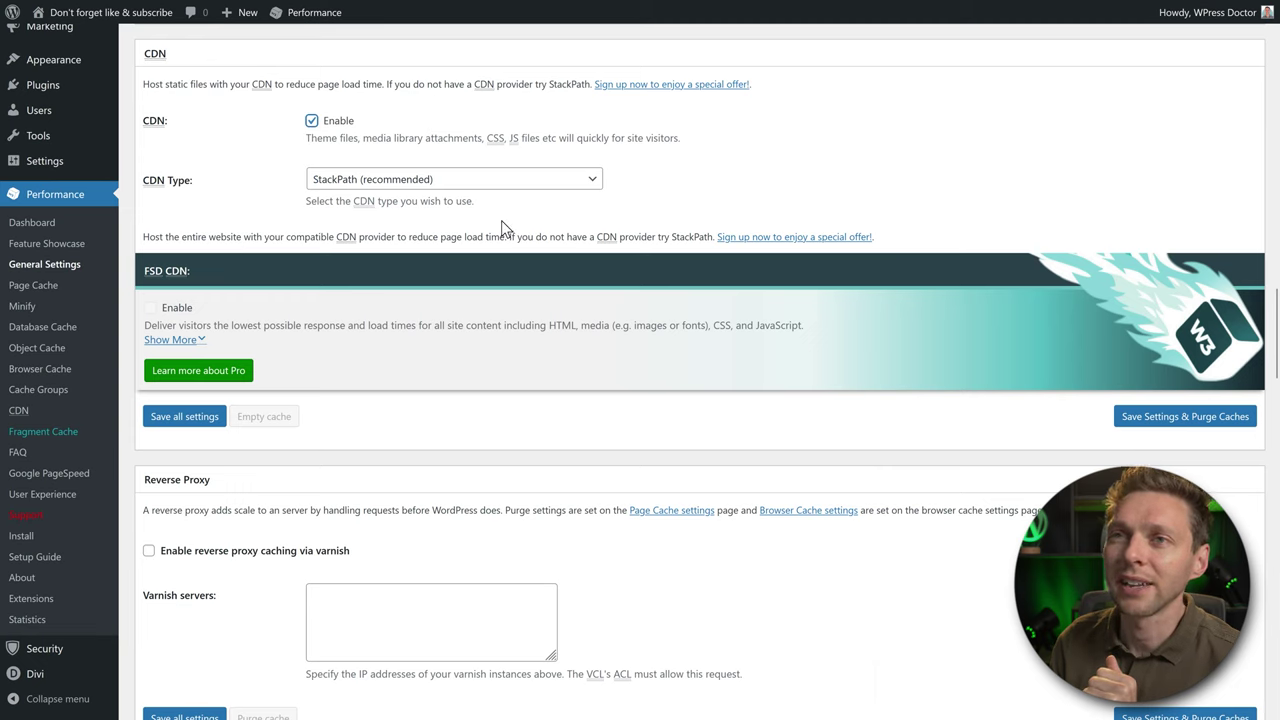
{"action": "left_click", "coordinate": [340, 182]}
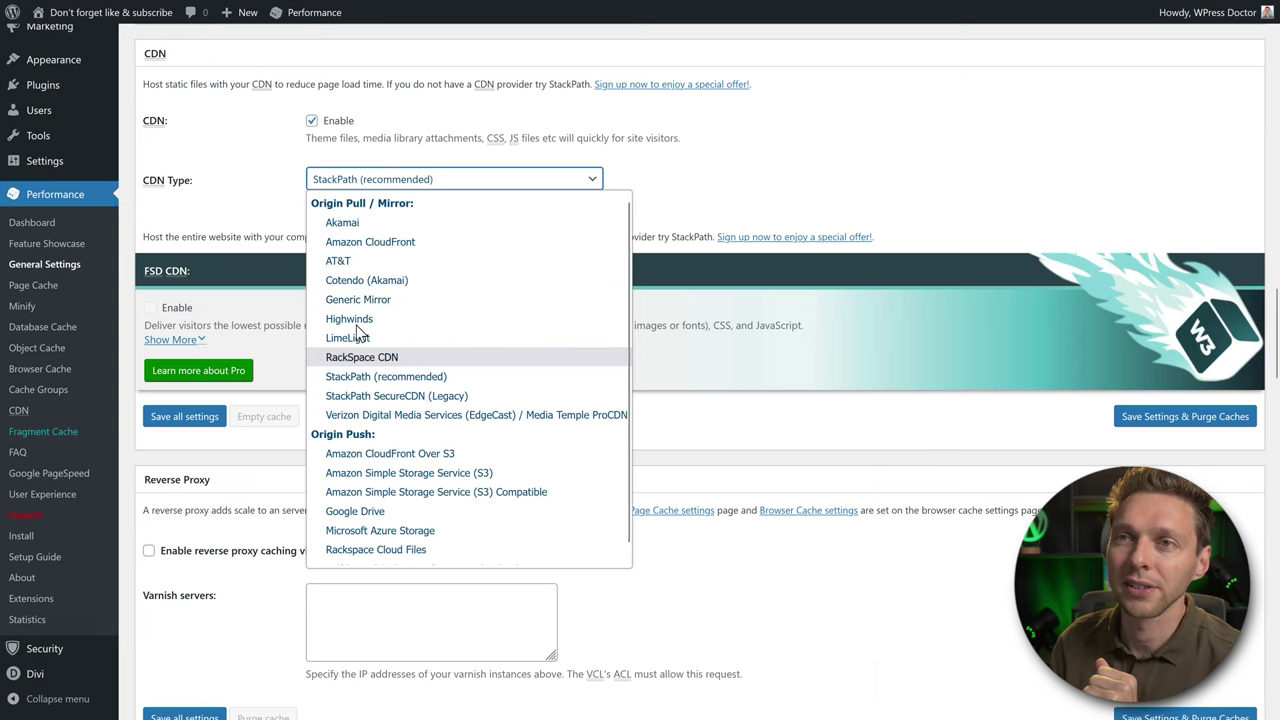
{"action": "left_click", "coordinate": [345, 226]}
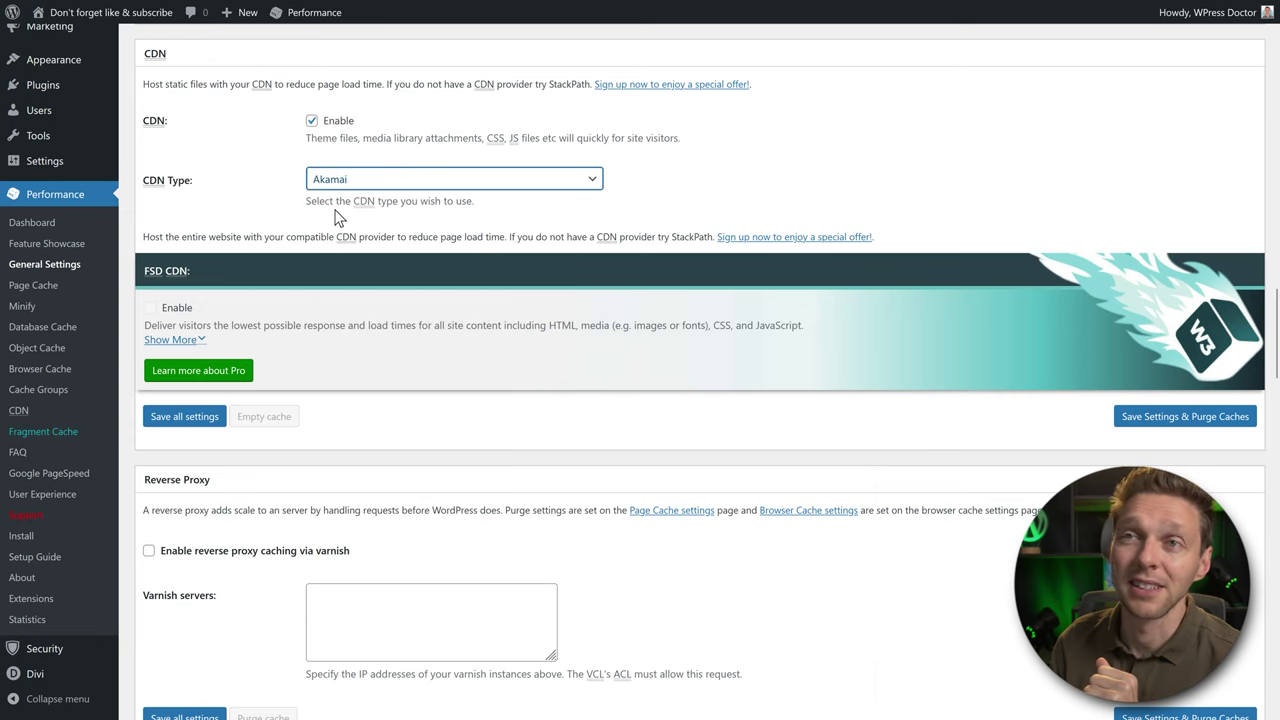
{"action": "left_click", "coordinate": [311, 120]}
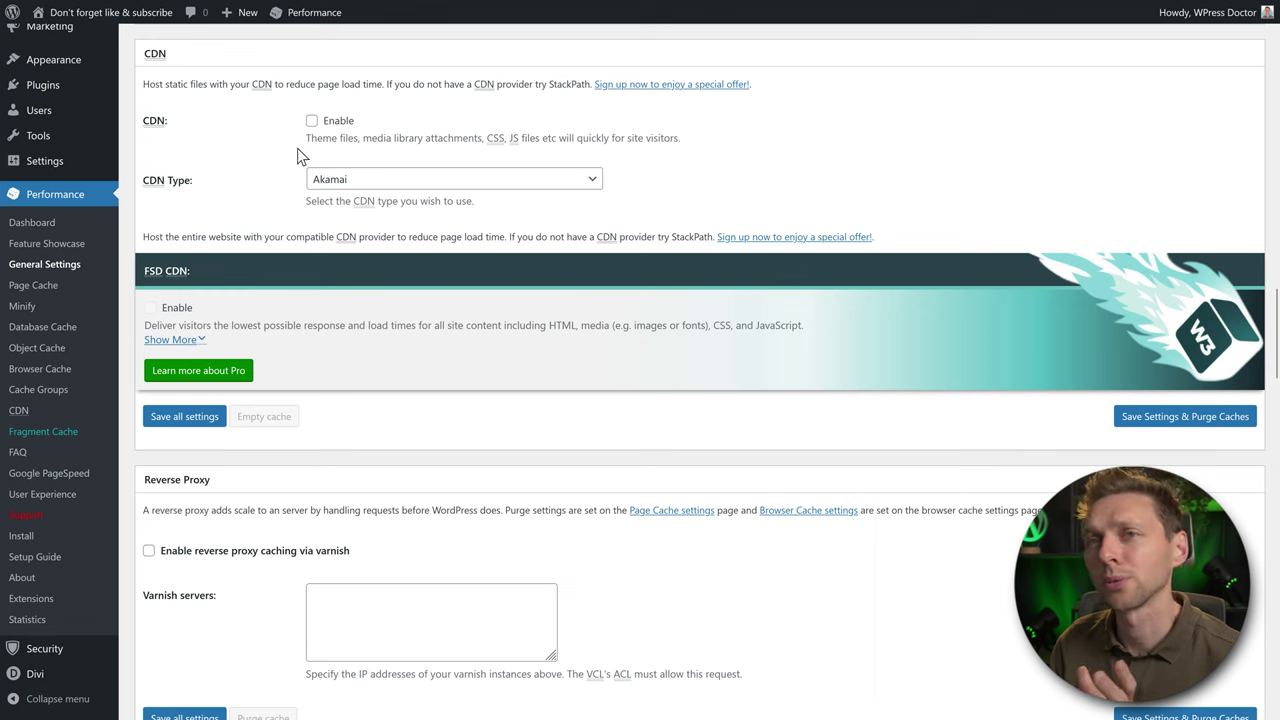
Step: Try enabling reverse proxy caching via varnish, look at its servers field, and switch the option off again
{"action": "scroll", "coordinate": [320, 125], "scroll_direction": "down", "scroll_amount": 4}
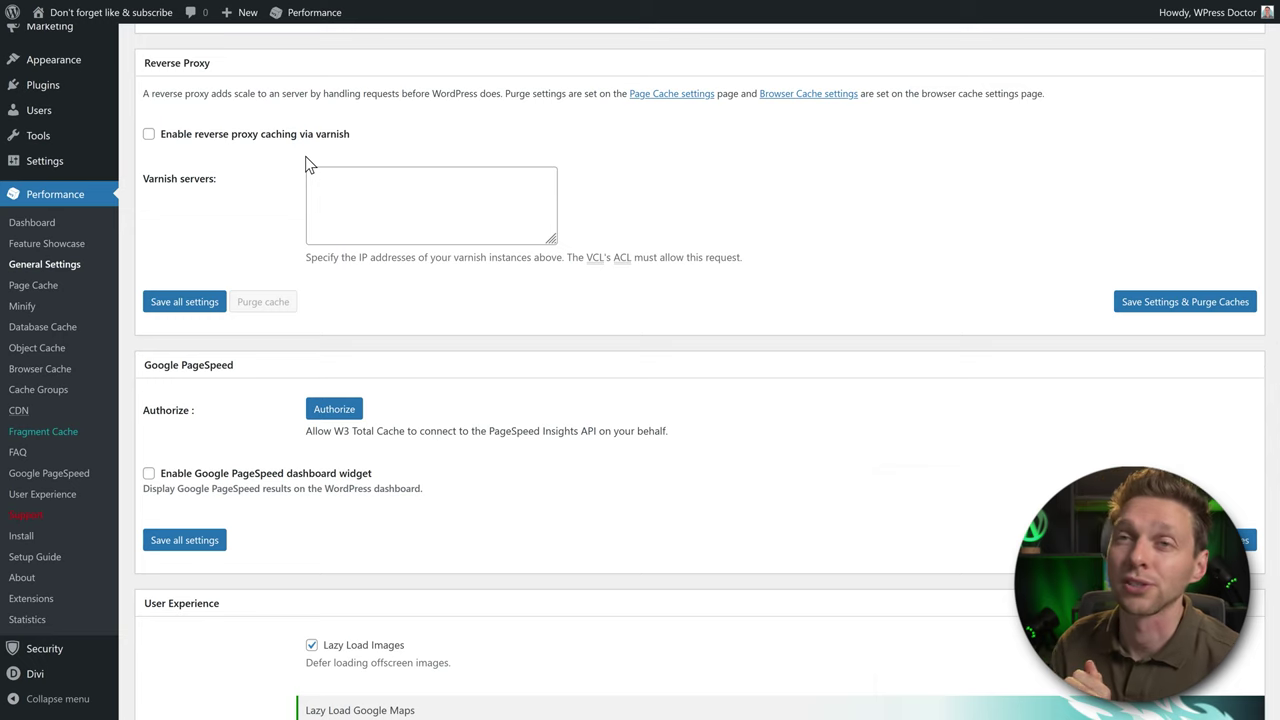
{"action": "left_click", "coordinate": [174, 138]}
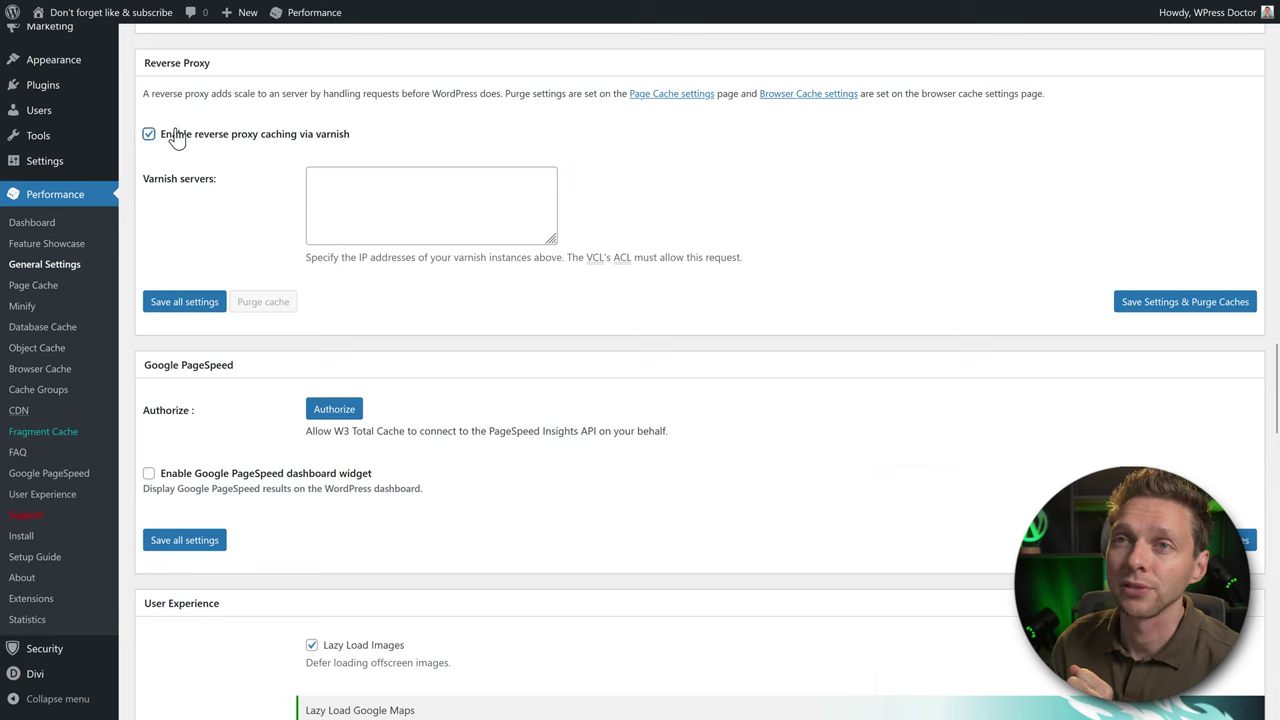
{"action": "left_click", "coordinate": [345, 188]}
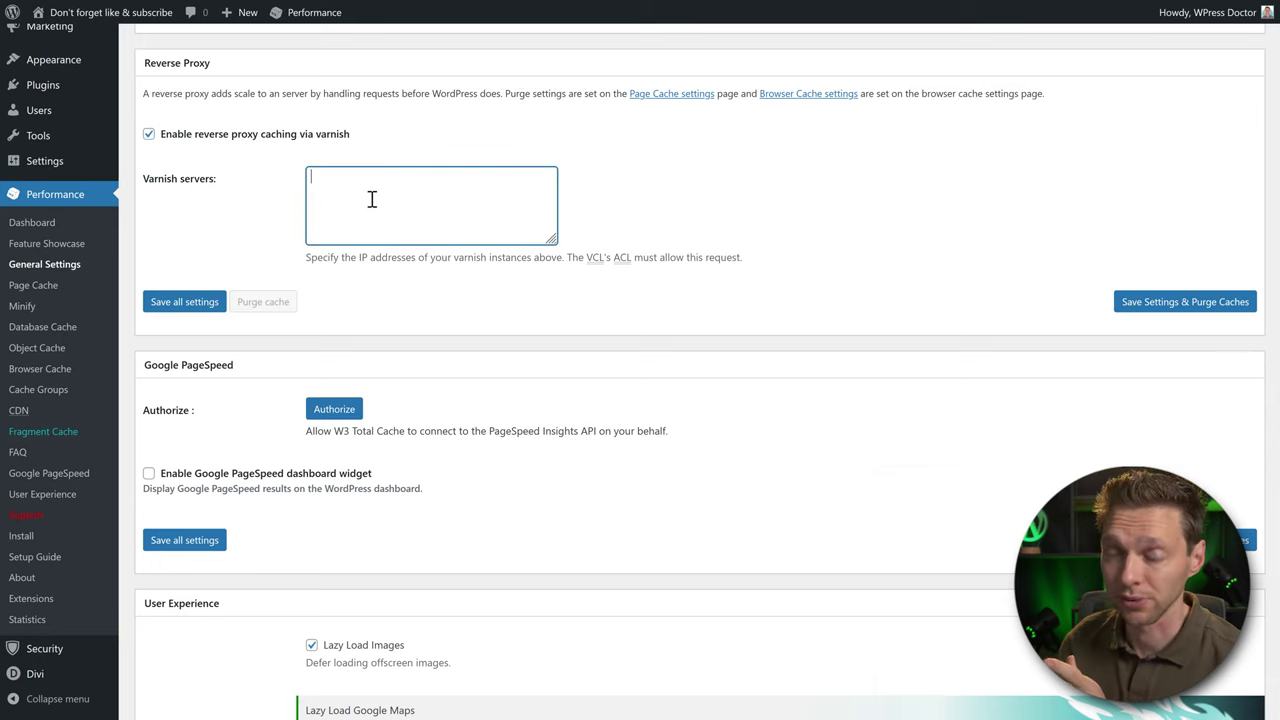
{"action": "left_click", "coordinate": [176, 145]}
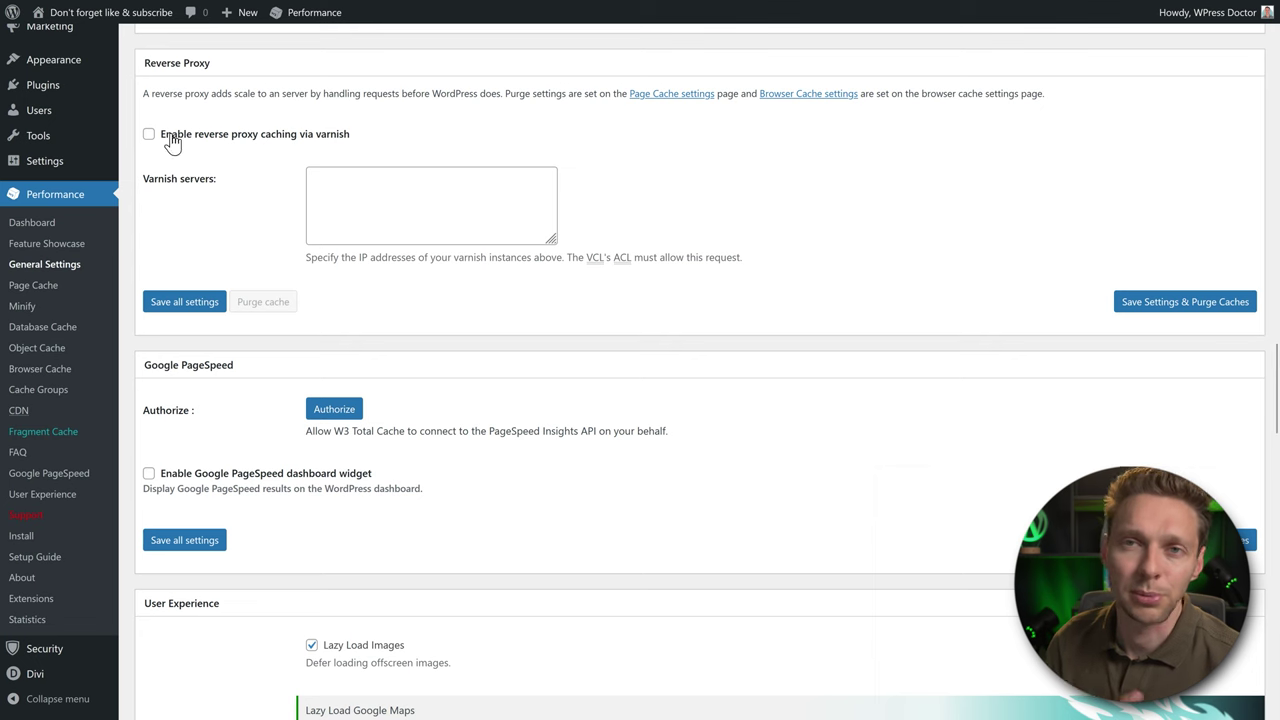
Step: Authorize W3 Total Cache to connect to the PageSpeed Insights API with the existing Google account
{"action": "middle_click", "coordinate": [443, 140]}
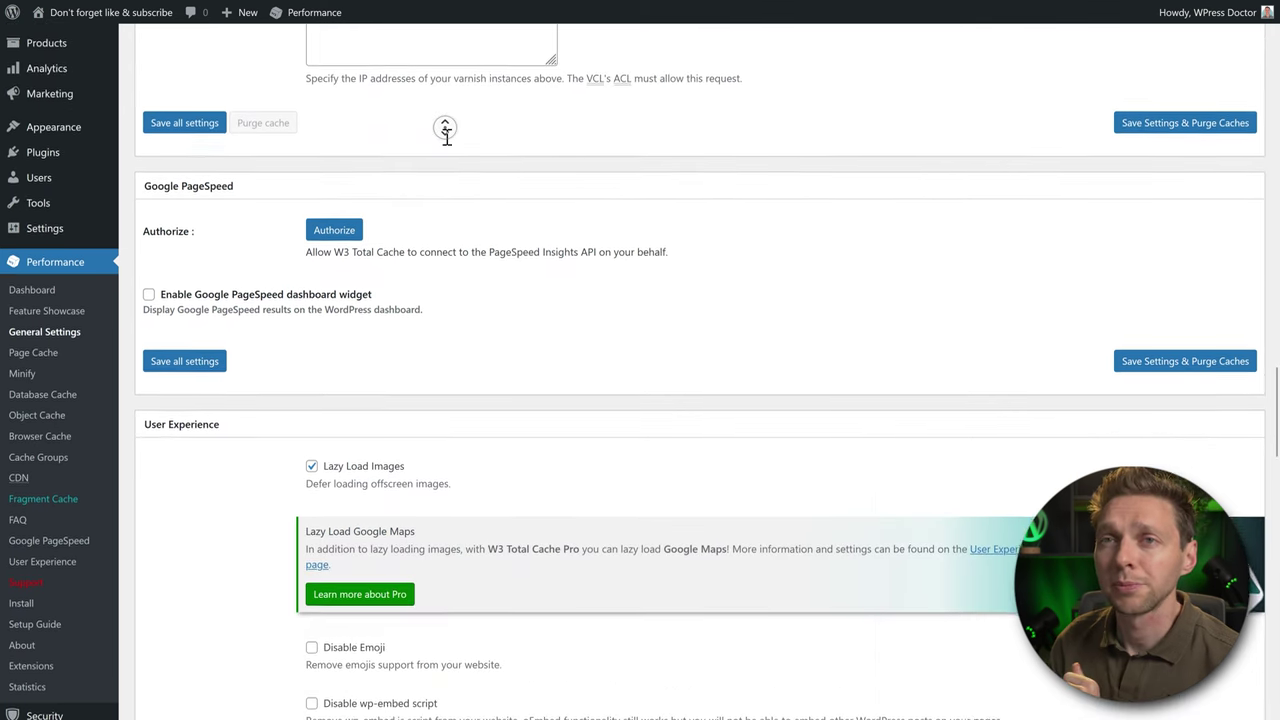
{"action": "left_click", "coordinate": [400, 155]}
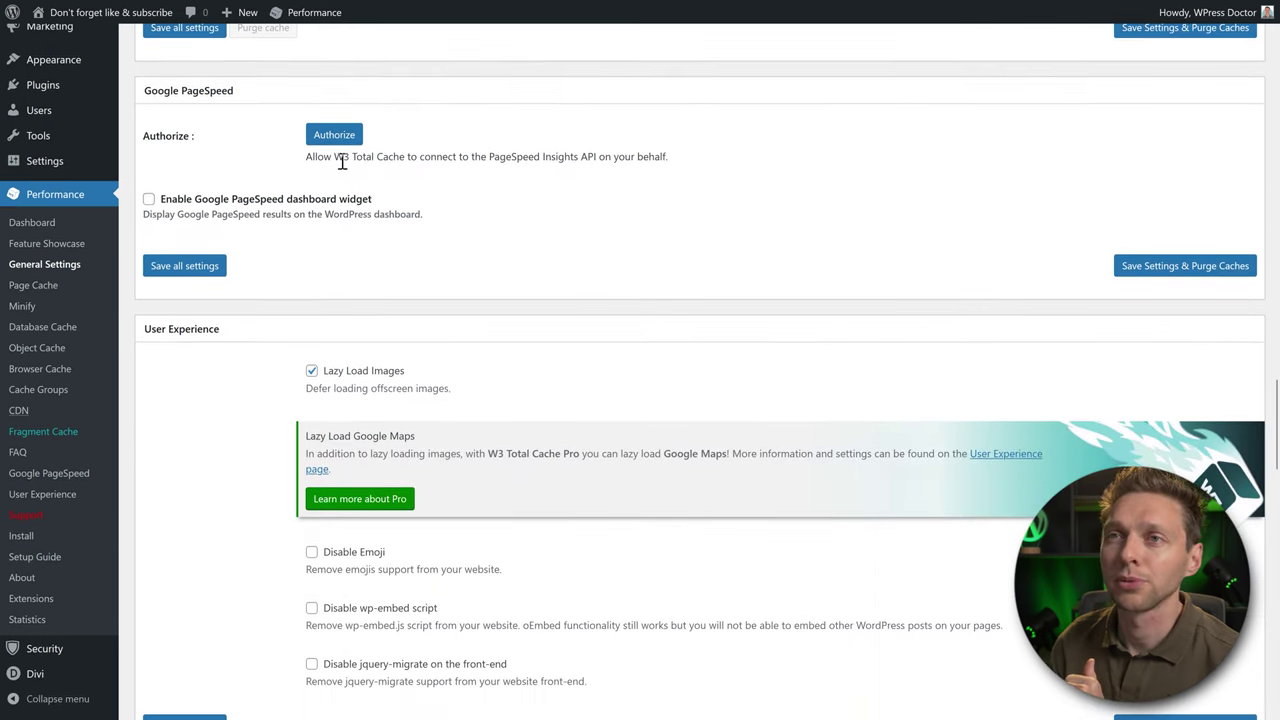
{"action": "left_click_drag", "start_coordinate": [334, 157], "coordinate": [608, 161]}
{"action": "left_click", "coordinate": [577, 190]}
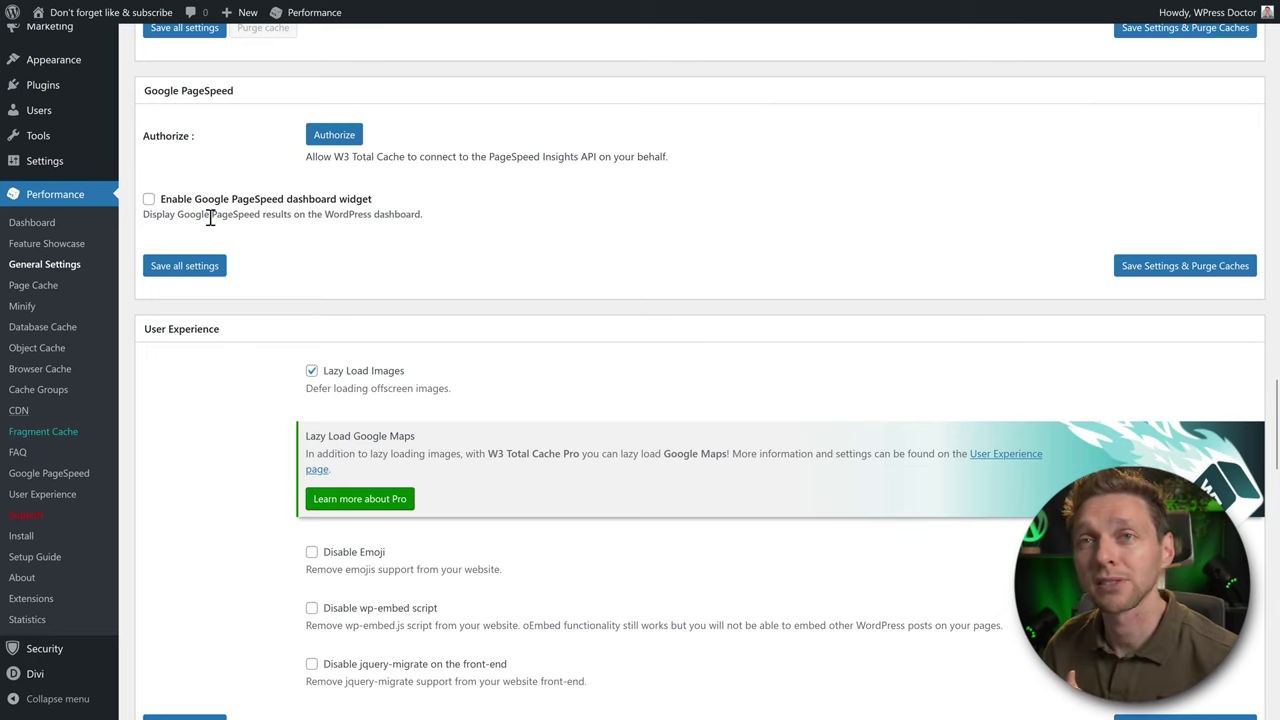
{"action": "left_click", "coordinate": [148, 202]}
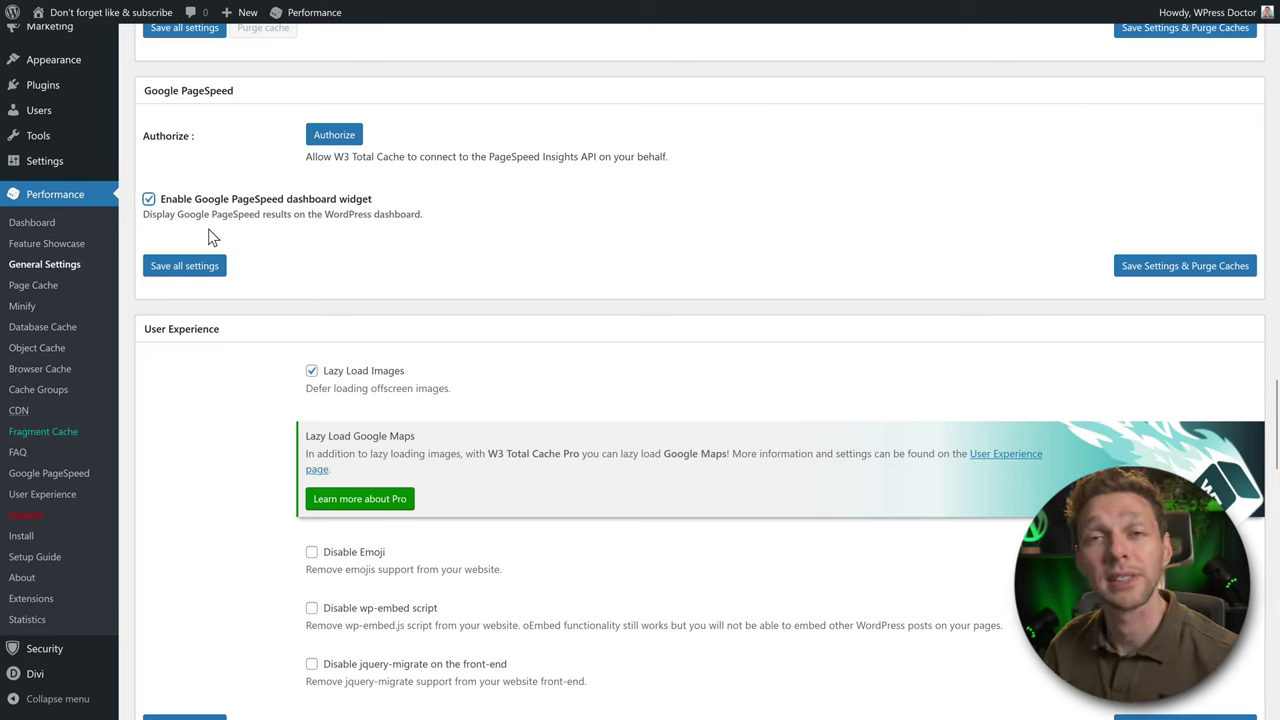
{"action": "left_click", "coordinate": [342, 143]}
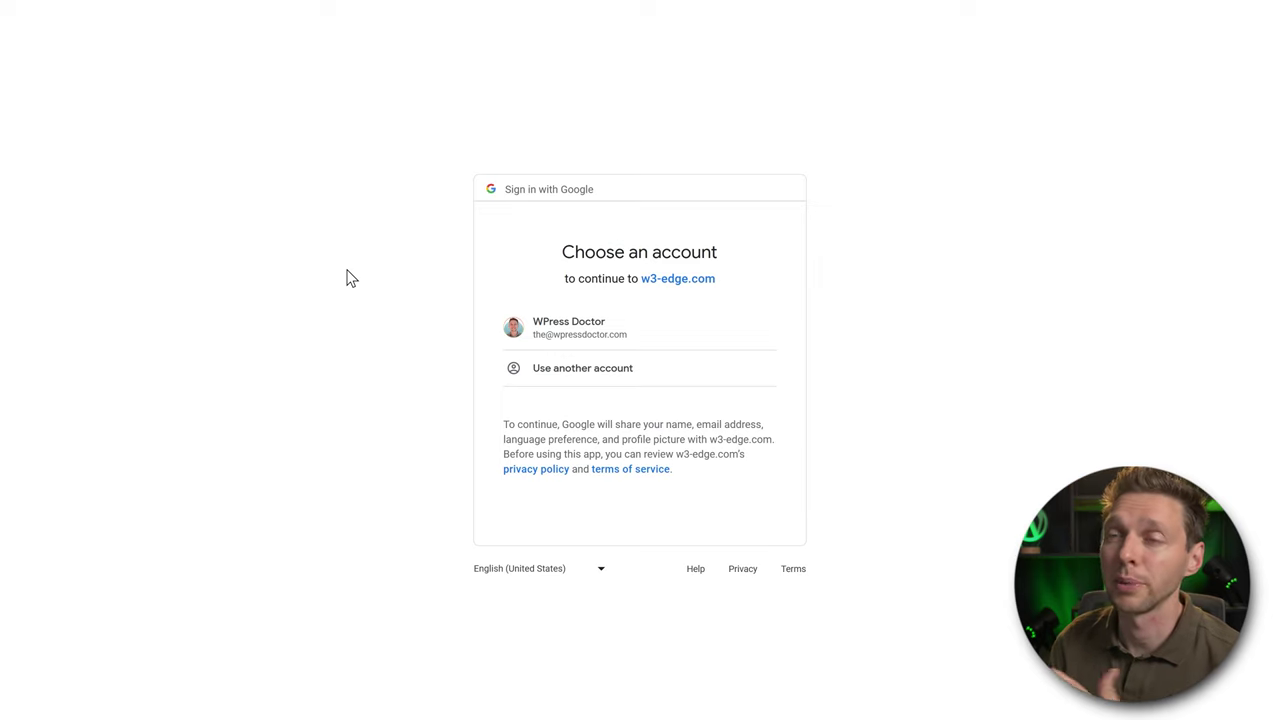
{"action": "left_click", "coordinate": [610, 338]}
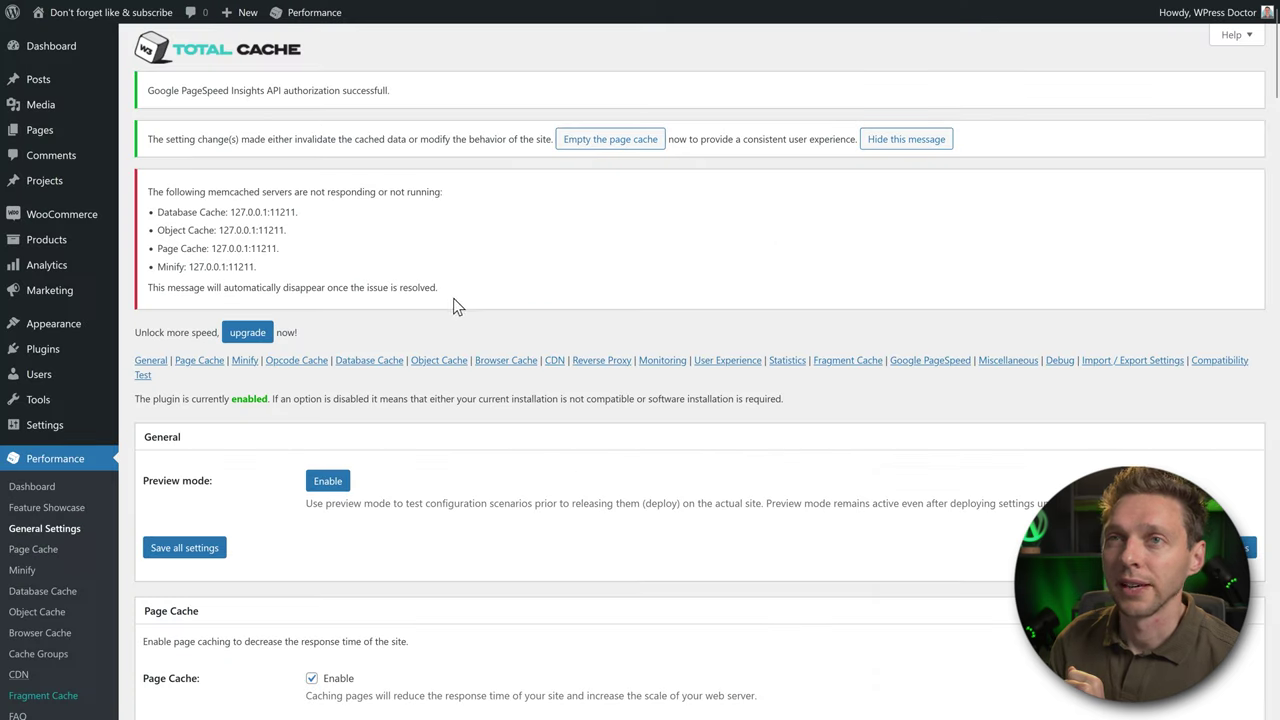
{"action": "left_click_drag", "start_coordinate": [160, 88], "coordinate": [457, 95]}
{"action": "left_click", "coordinate": [457, 95]}
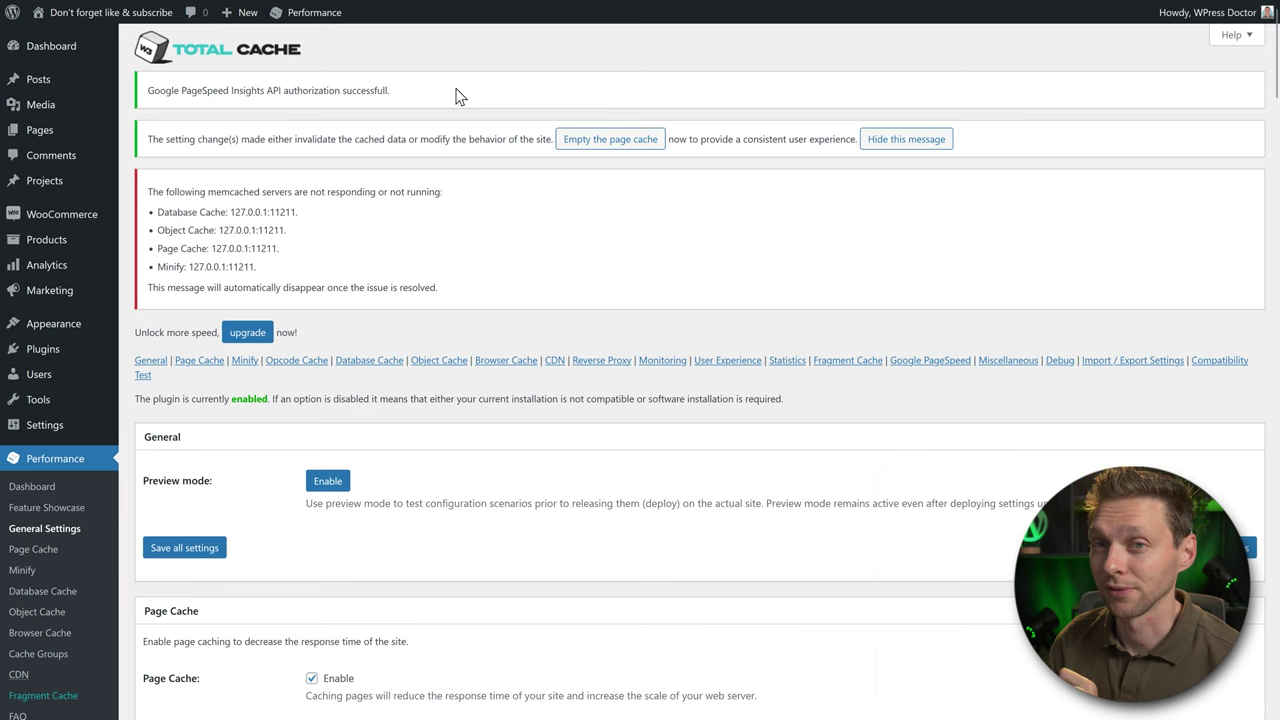
Step: Enable the Google PageSpeed dashboard widget in the General Settings
{"action": "middle_click", "coordinate": [529, 90]}
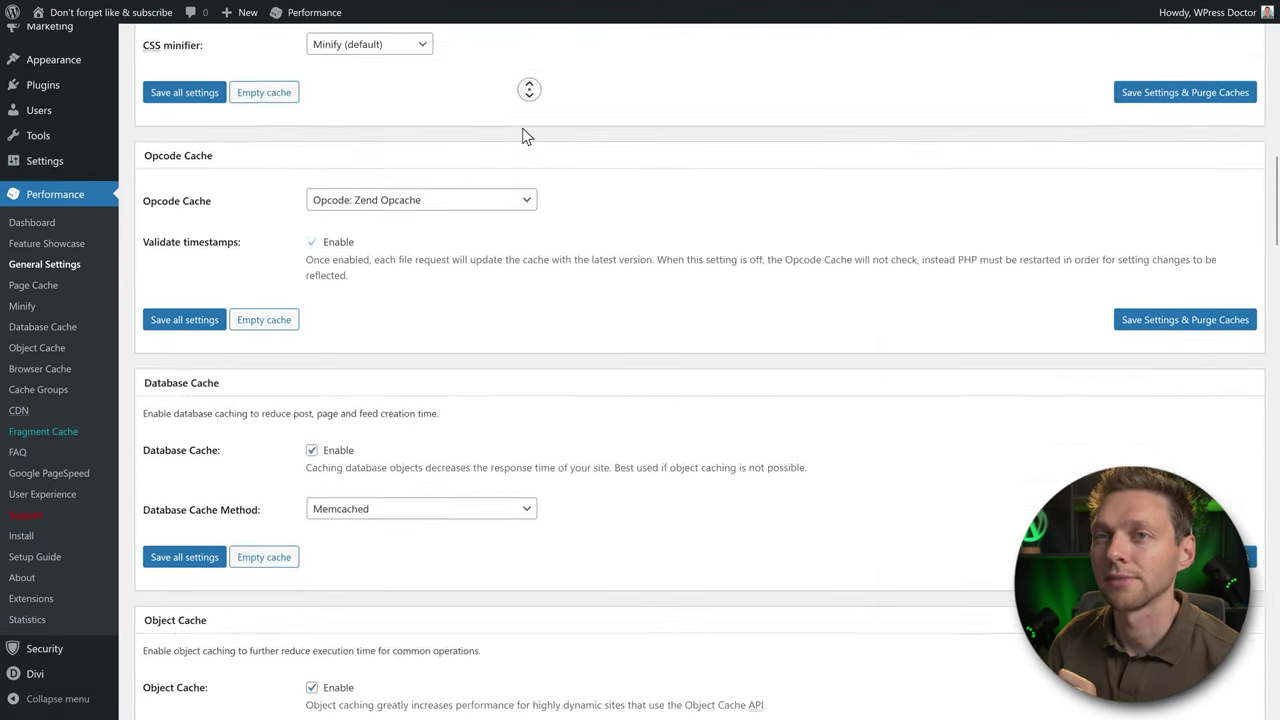
{"action": "left_click", "coordinate": [183, 214]}
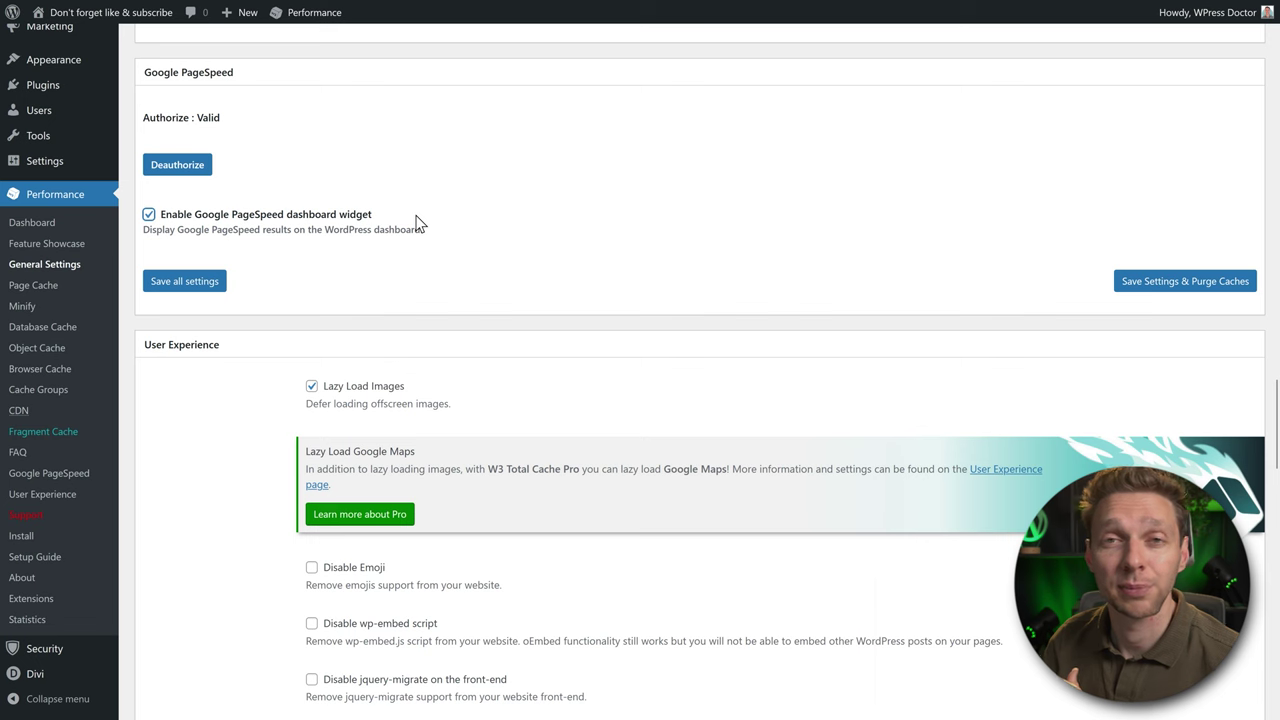
Step: In the User Experience settings, enable Disable Emoji, Disable wp-embed script and Disable jquery-migrate on the front-end
{"action": "middle_click", "coordinate": [526, 219]}
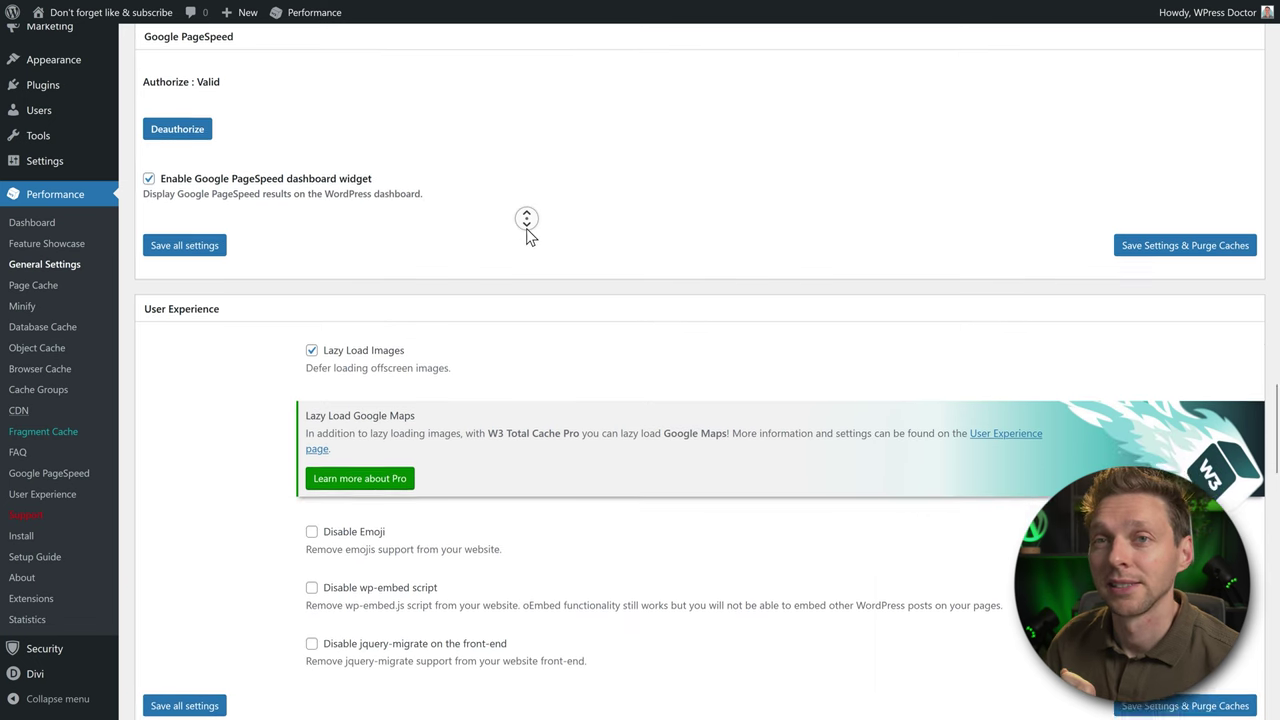
{"action": "left_click", "coordinate": [526, 240]}
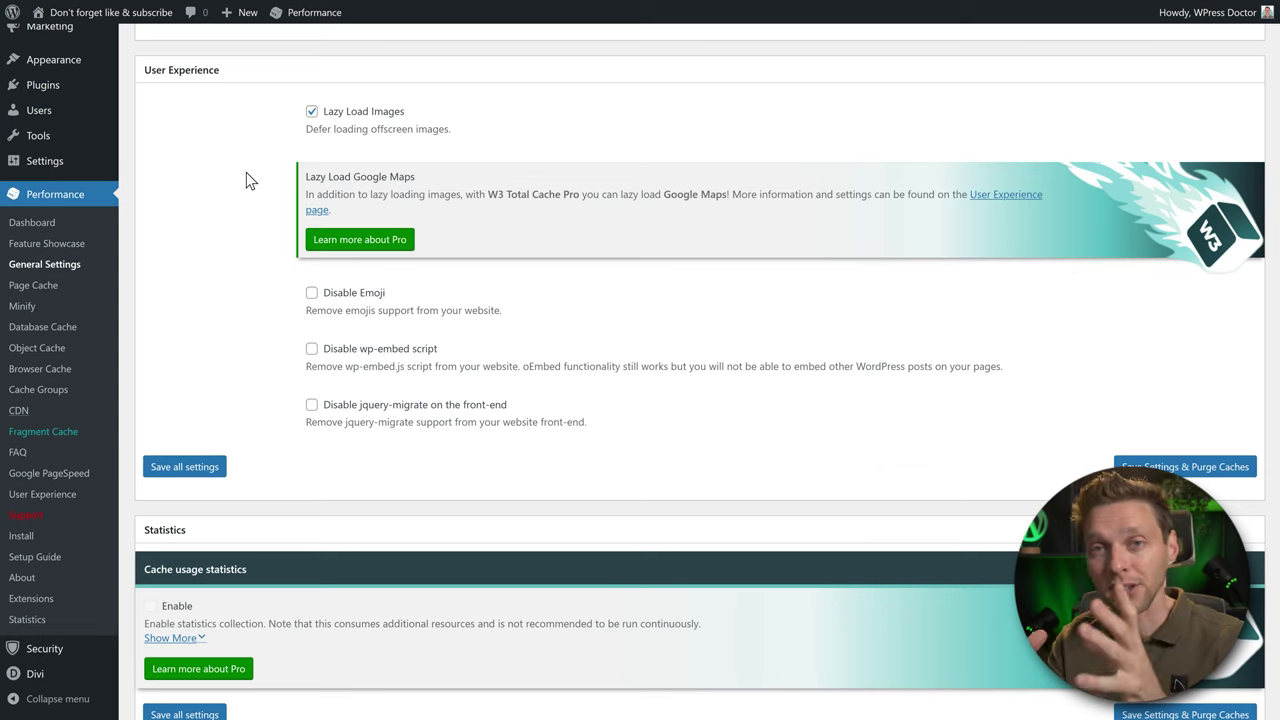
{"action": "left_click", "coordinate": [311, 293]}
{"action": "left_click", "coordinate": [311, 293]}
{"action": "left_click", "coordinate": [311, 293]}
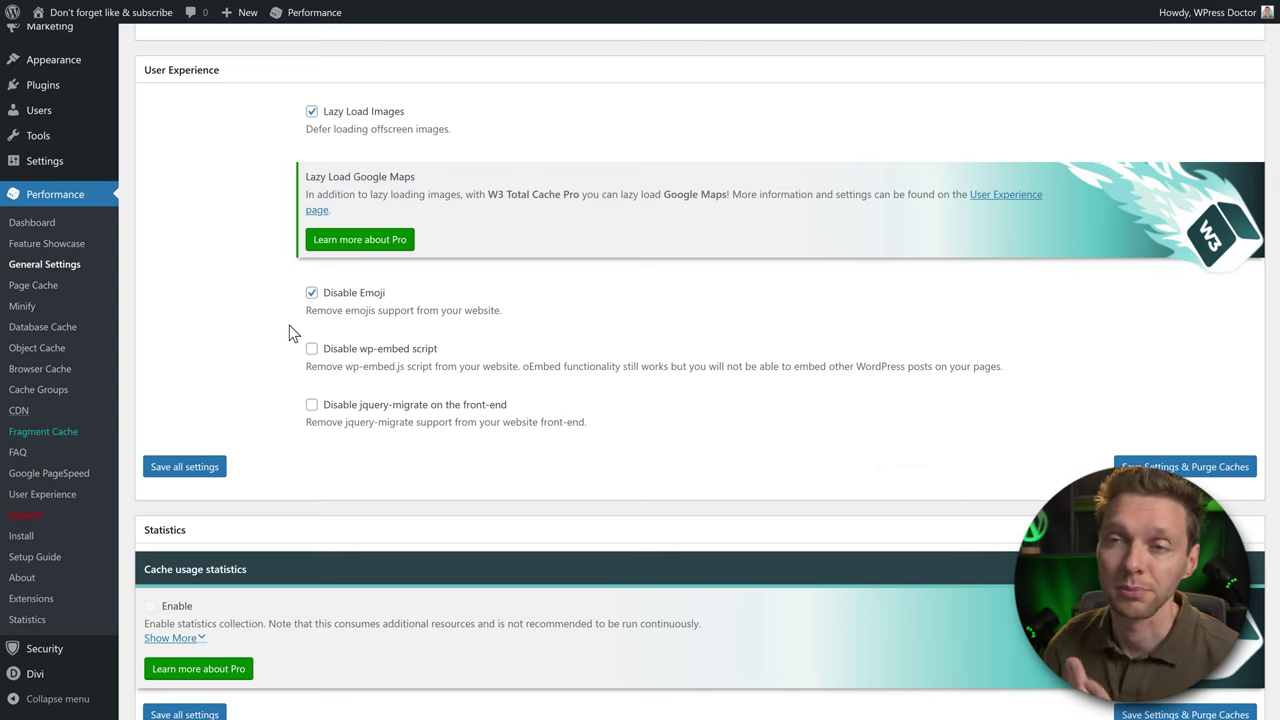
{"action": "left_click", "coordinate": [311, 349]}
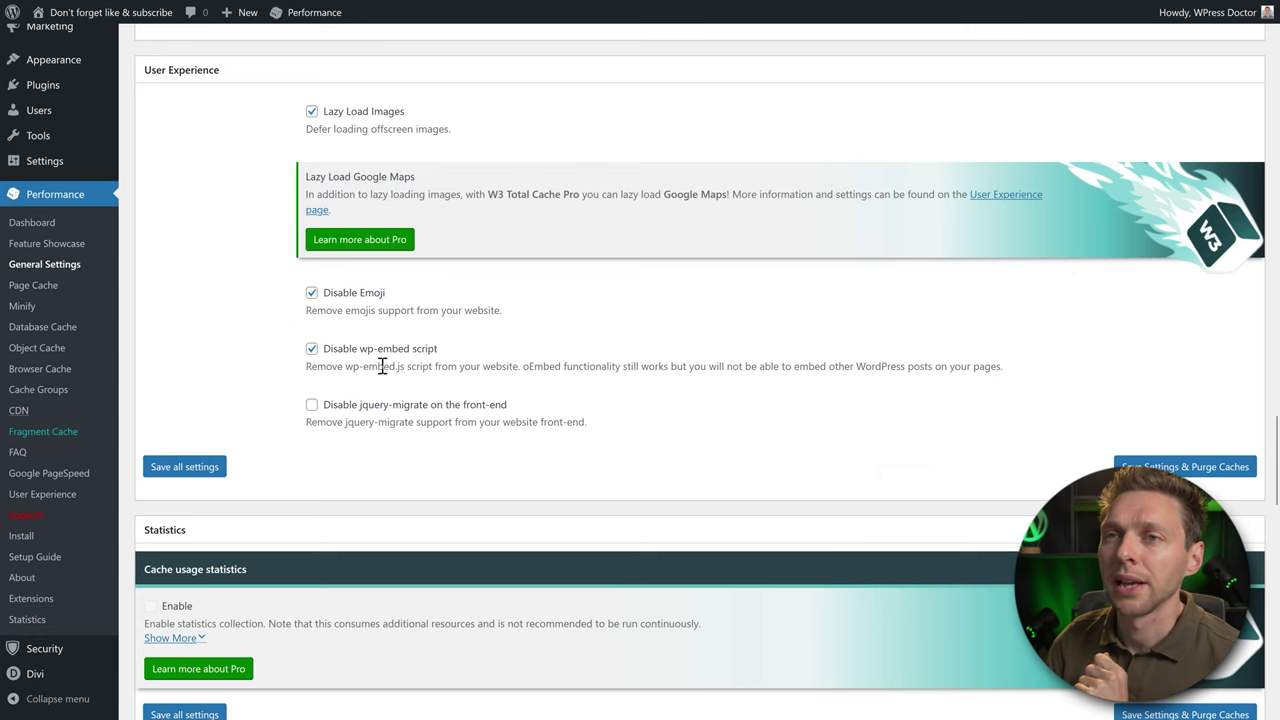
{"action": "scroll", "coordinate": [452, 360], "scroll_direction": "down", "scroll_amount": 1}
{"action": "left_click", "coordinate": [311, 302]}
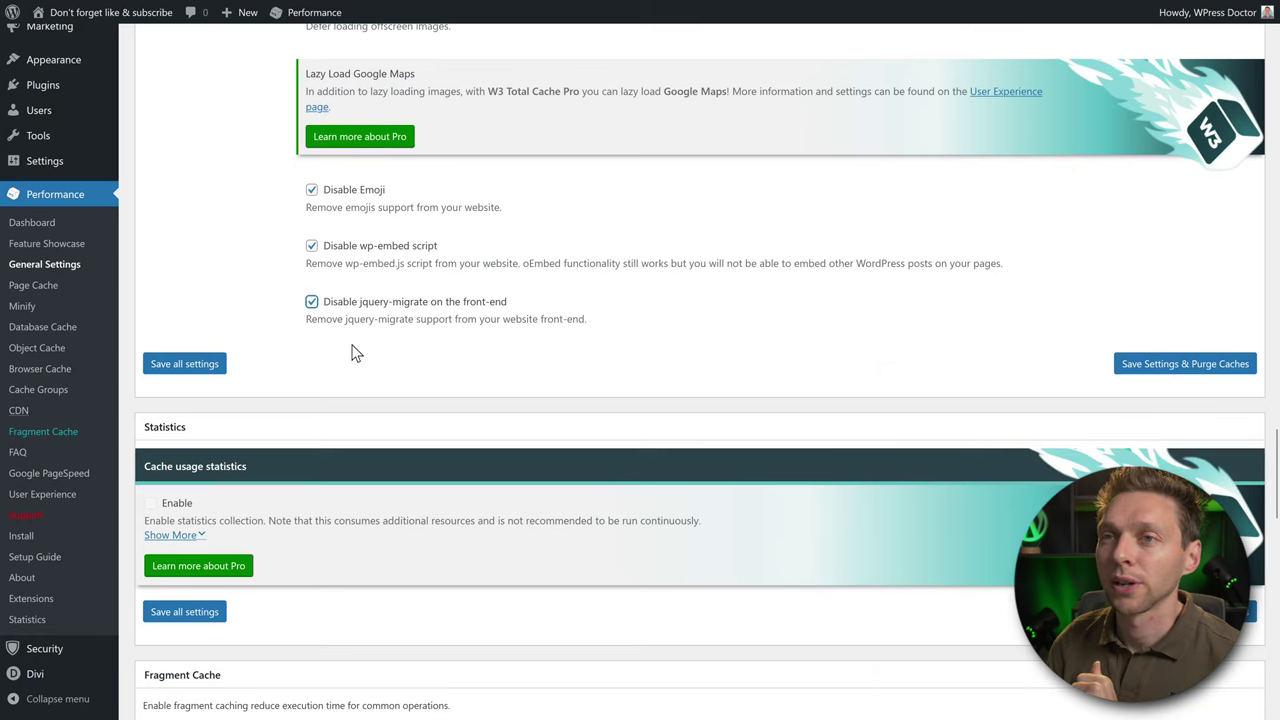
Step: Set the Fragment Cache Method to Memcached
{"action": "middle_click", "coordinate": [531, 330]}
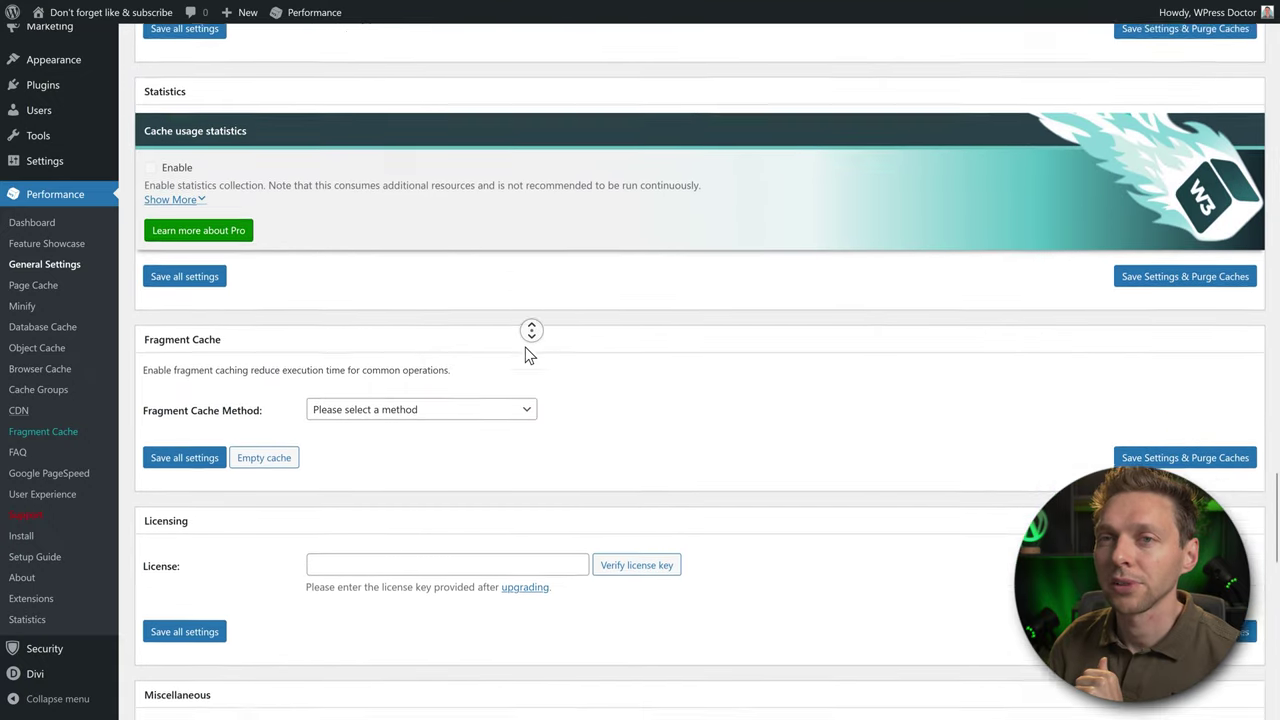
{"action": "middle_click", "coordinate": [527, 349]}
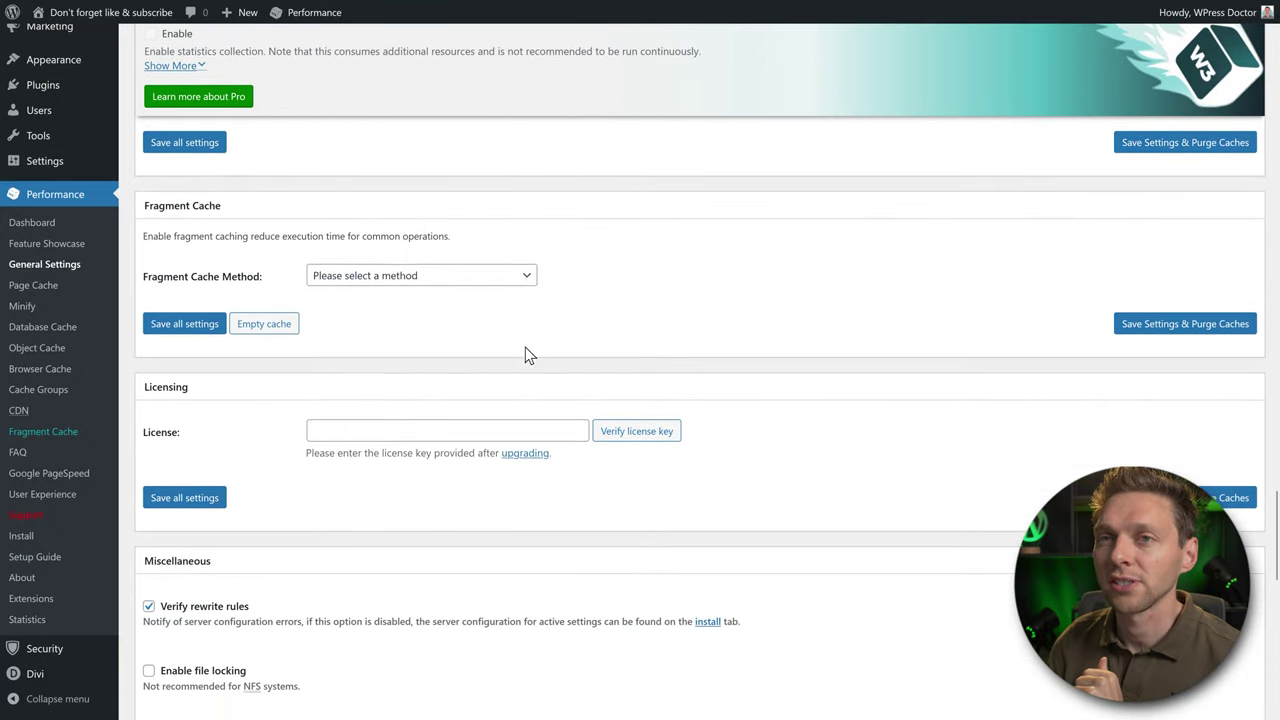
{"action": "left_click", "coordinate": [421, 275]}
{"action": "left_click", "coordinate": [340, 474]}
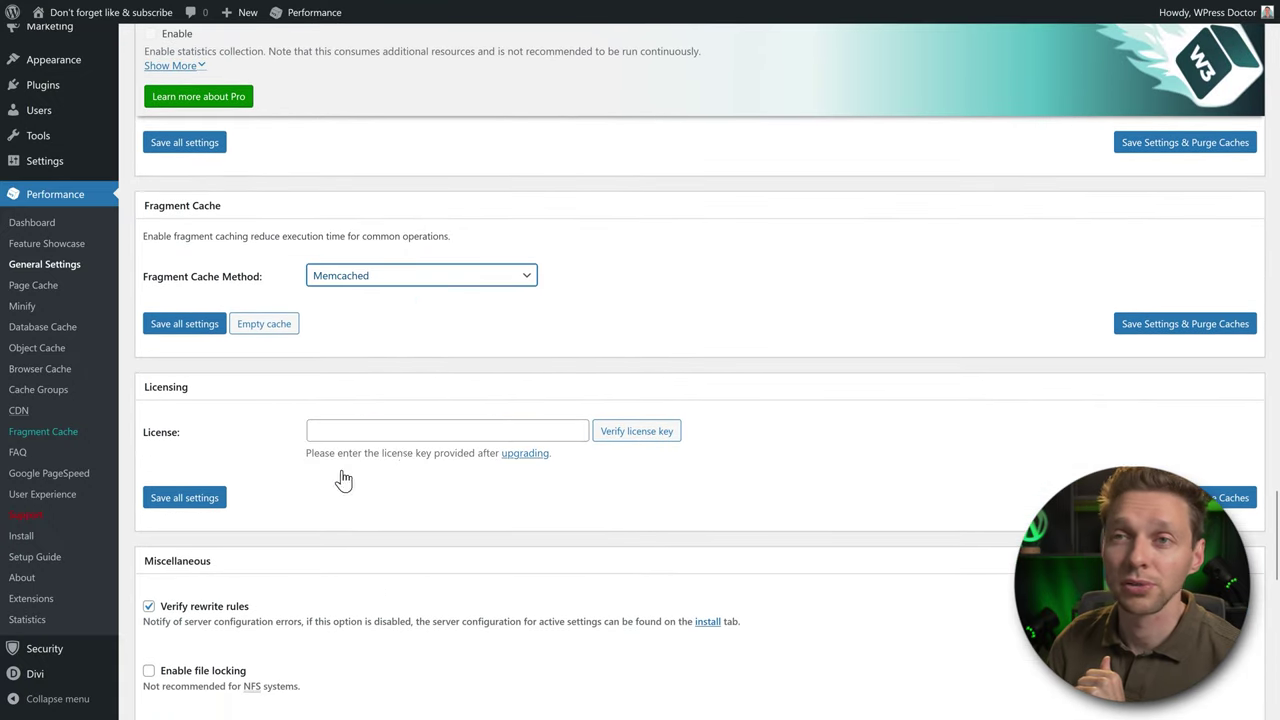
Step: Review the Debug and Import / Export sections, then save the General Settings and purge the caches
{"action": "middle_click", "coordinate": [533, 226]}
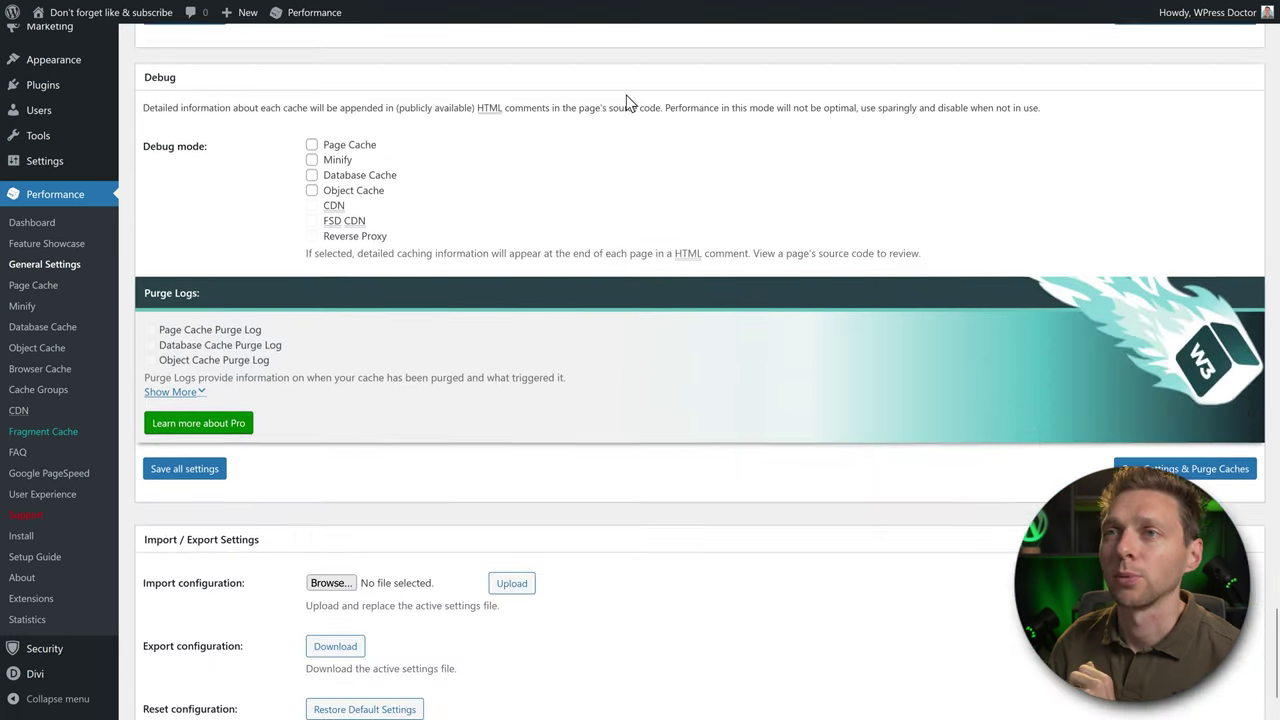
{"action": "middle_click", "coordinate": [674, 97]}
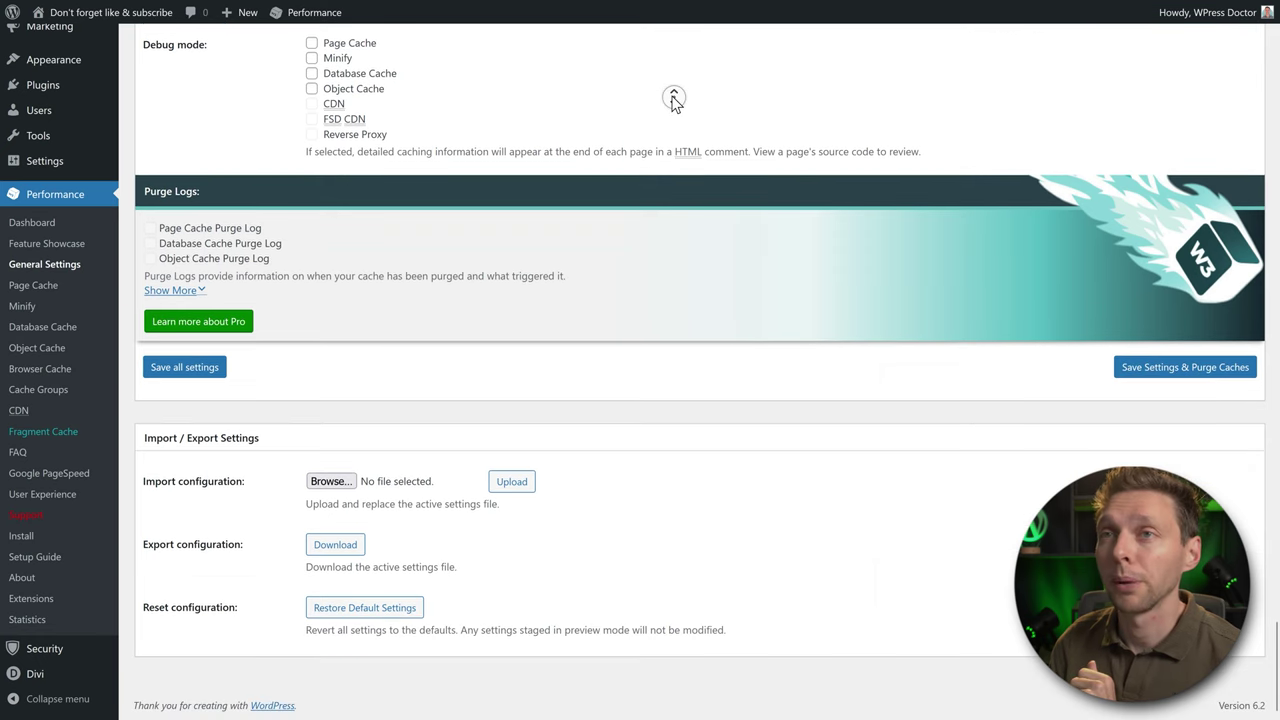
{"action": "left_click", "coordinate": [674, 132]}
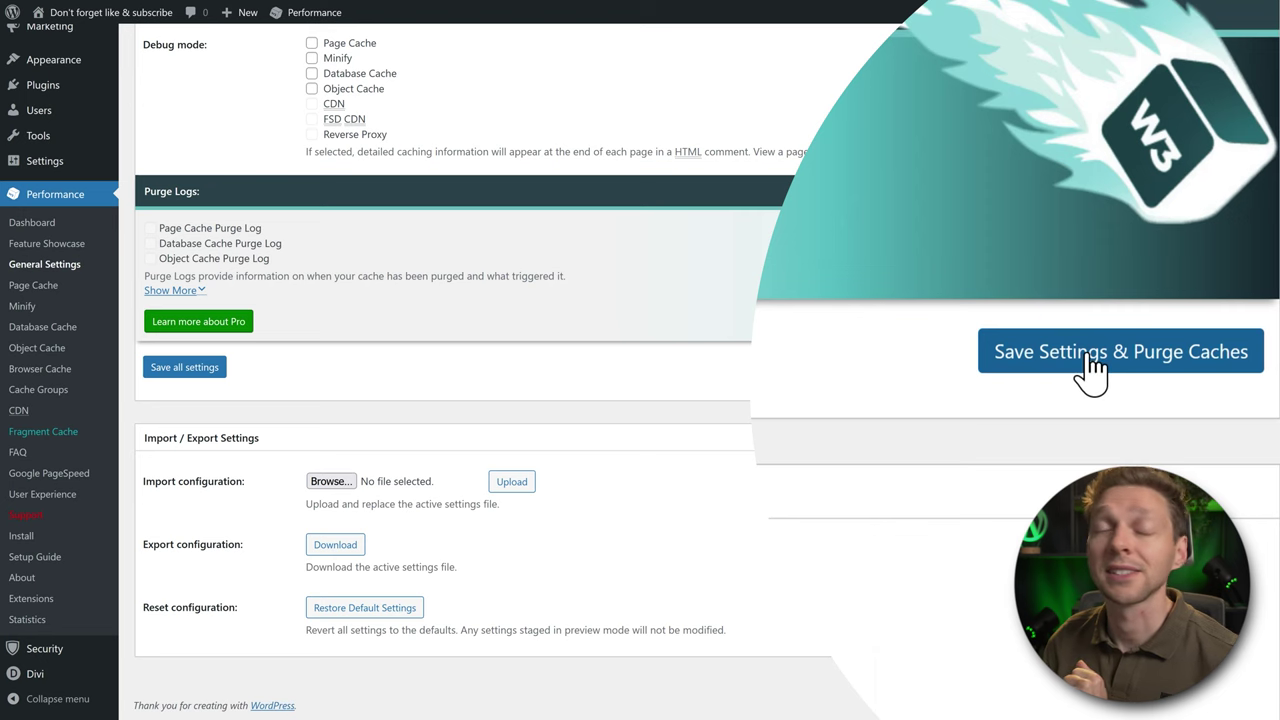
{"action": "left_click", "coordinate": [1190, 368]}
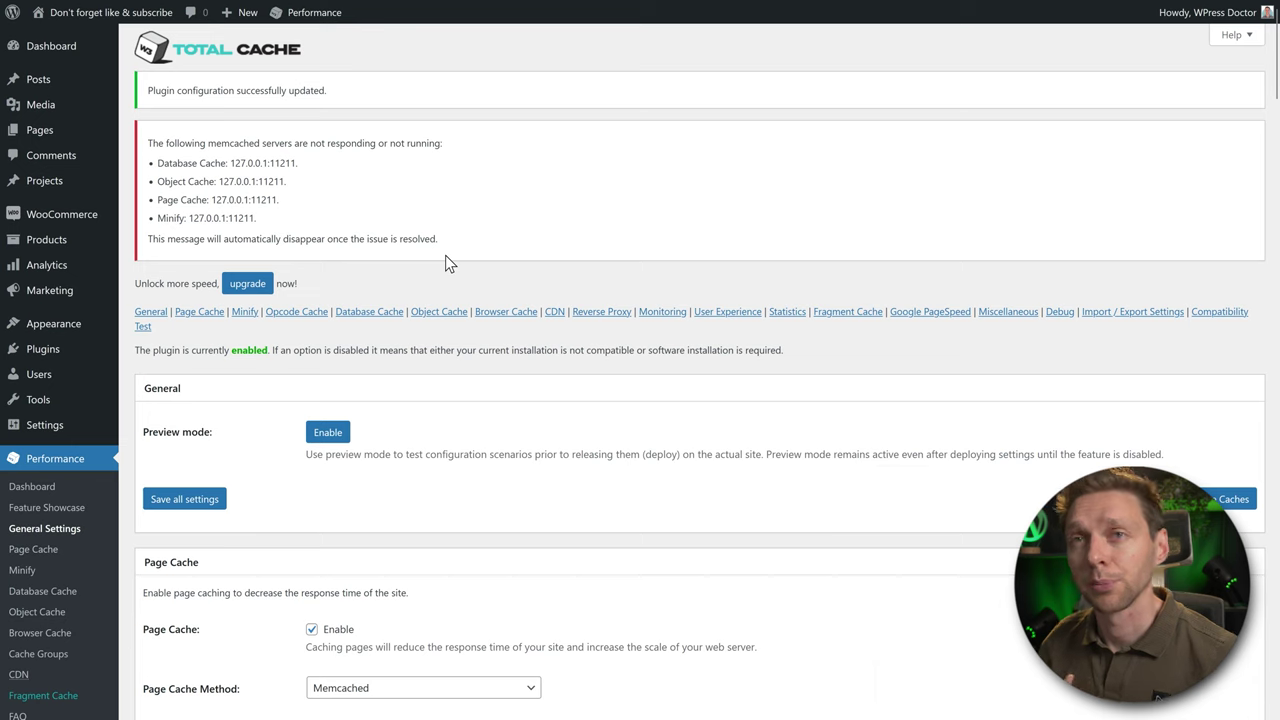
Step: Switch to the SiteGround site tools for wpressdoc.com and enable NGINX Direct Delivery in the SuperCacher settings
{"action": "left_click_drag", "start_coordinate": [166, 143], "coordinate": [356, 238]}
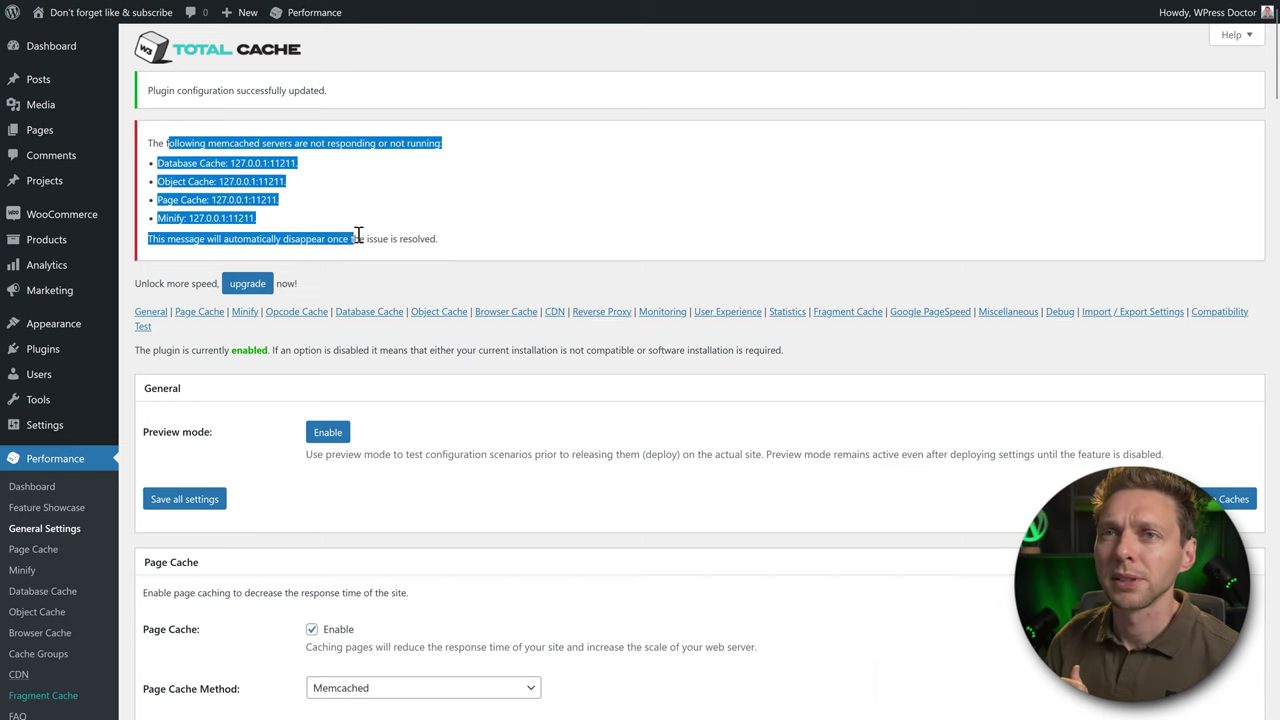
{"action": "left_click", "coordinate": [372, 238]}
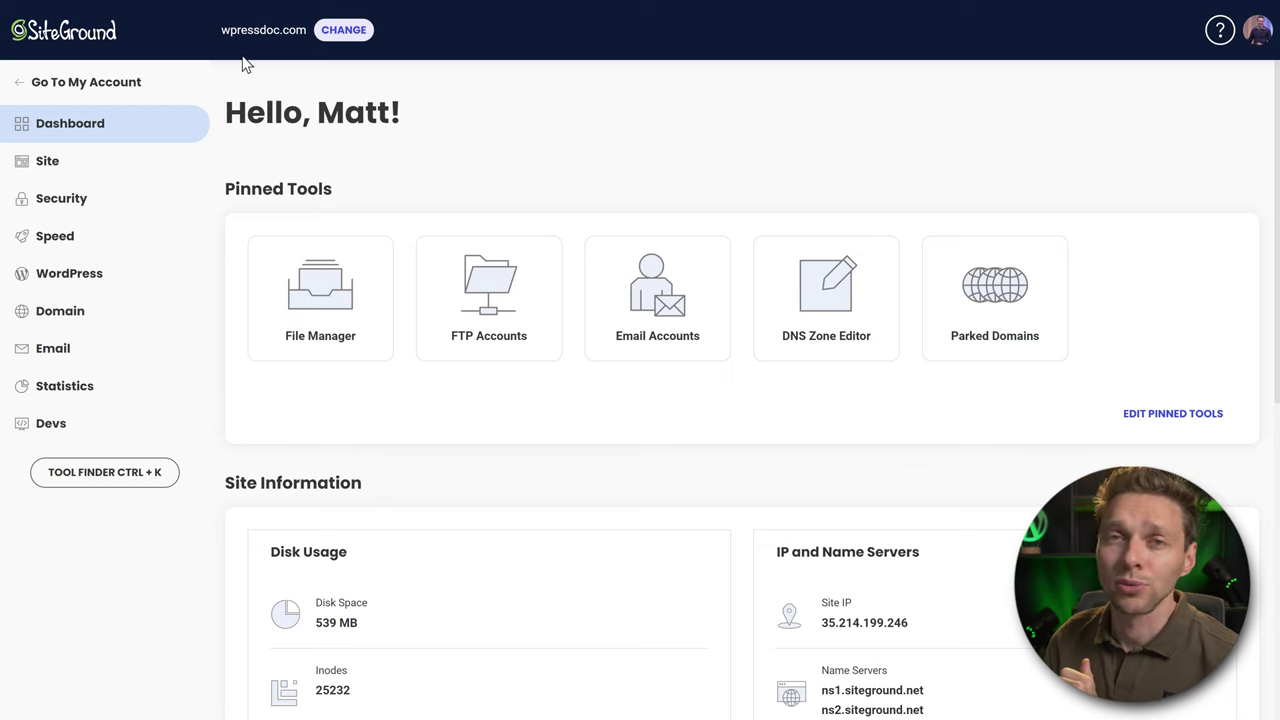
{"action": "left_click_drag", "start_coordinate": [220, 30], "coordinate": [306, 30]}
{"action": "left_click", "coordinate": [283, 30]}
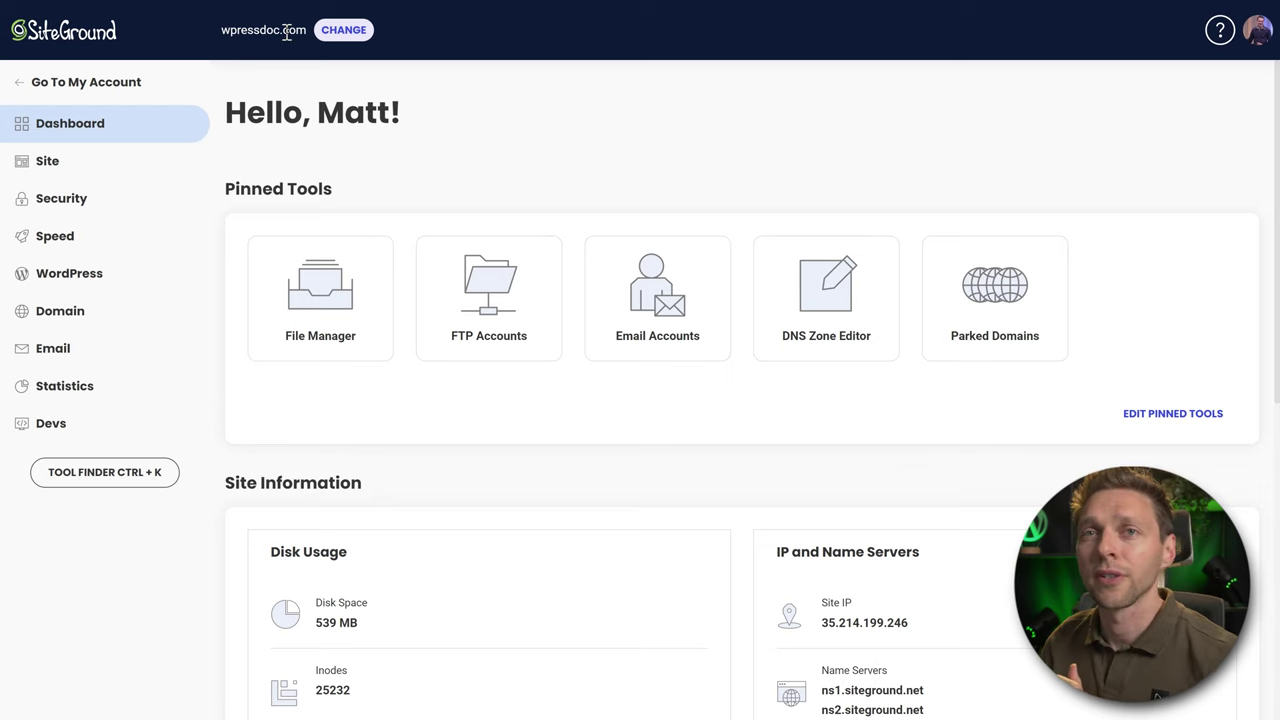
{"action": "left_click", "coordinate": [72, 234]}
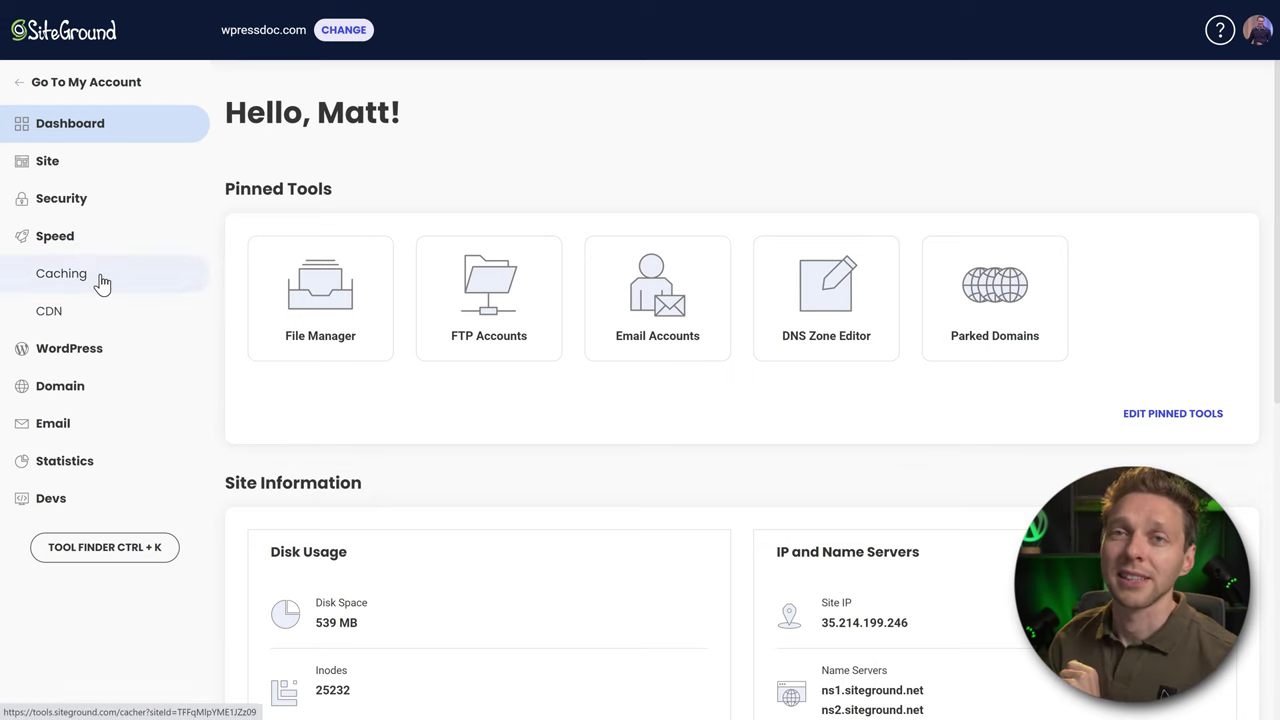
{"action": "left_click", "coordinate": [101, 284]}
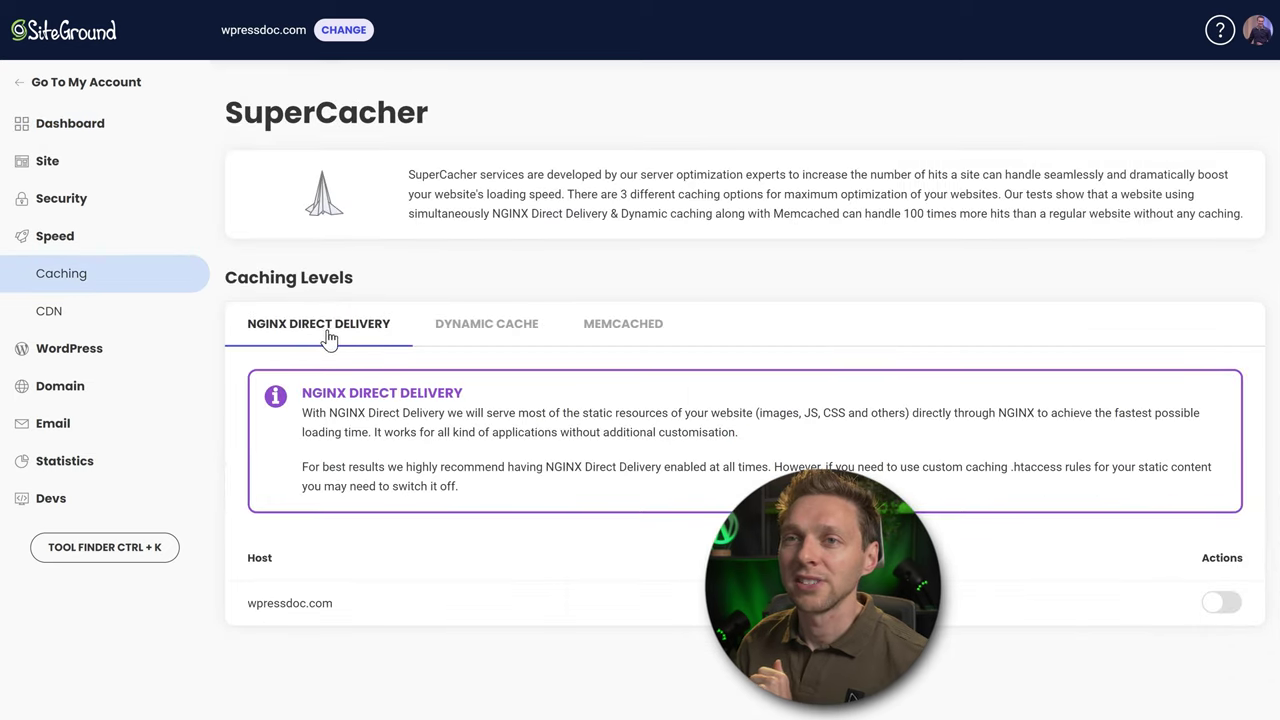
{"action": "left_click", "coordinate": [1218, 604]}
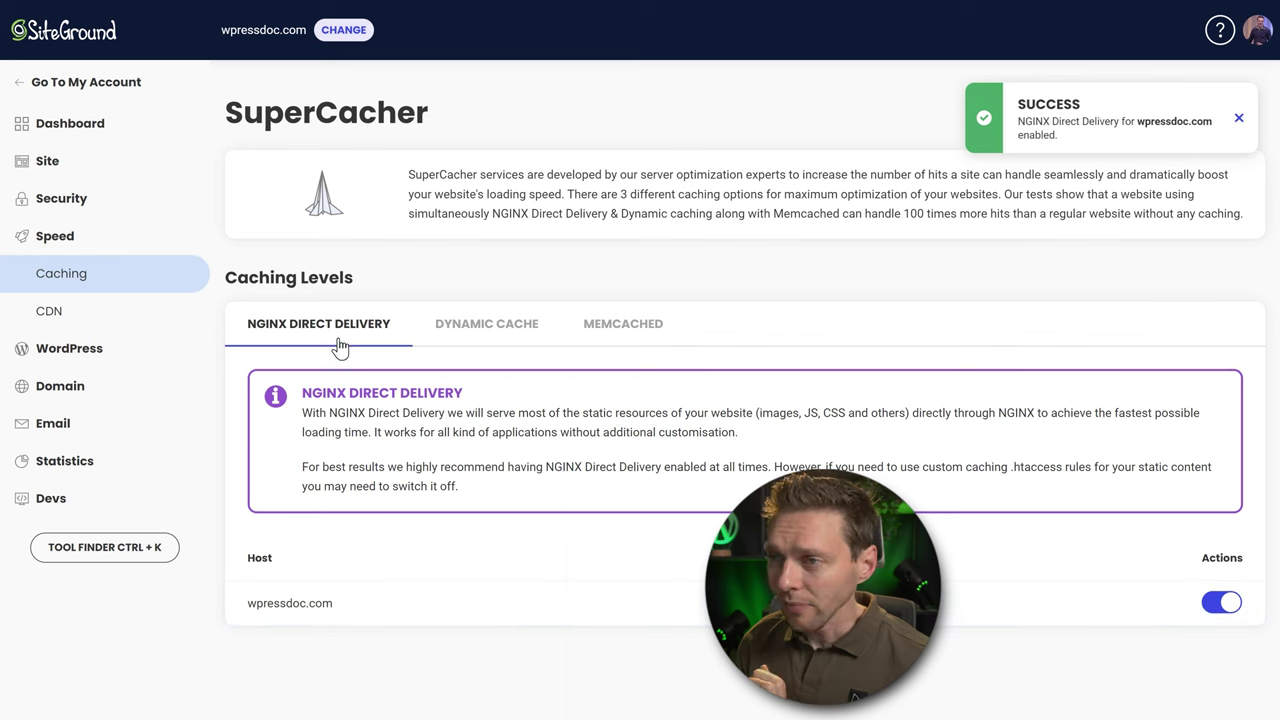
Step: Review the Dynamic Cache level, then enable Memcached for all sites and flush its cache
{"action": "left_click", "coordinate": [482, 336]}
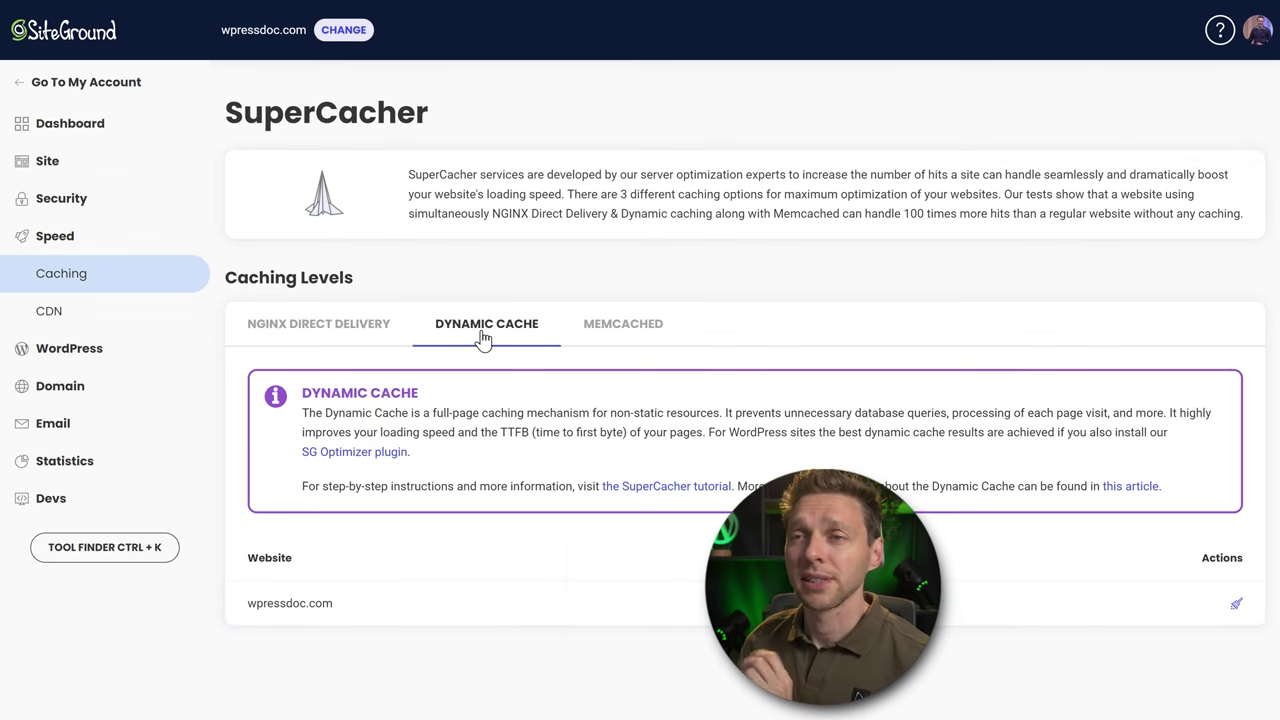
{"action": "left_click", "coordinate": [626, 336]}
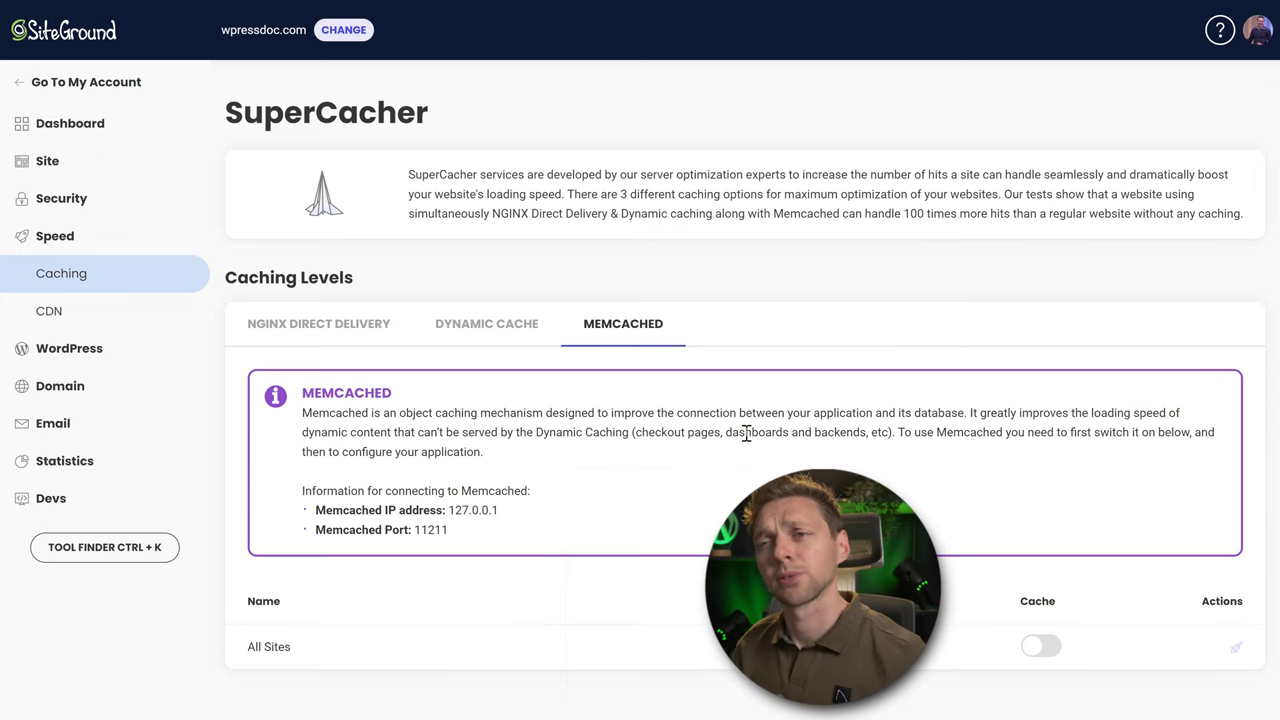
{"action": "left_click", "coordinate": [1042, 647]}
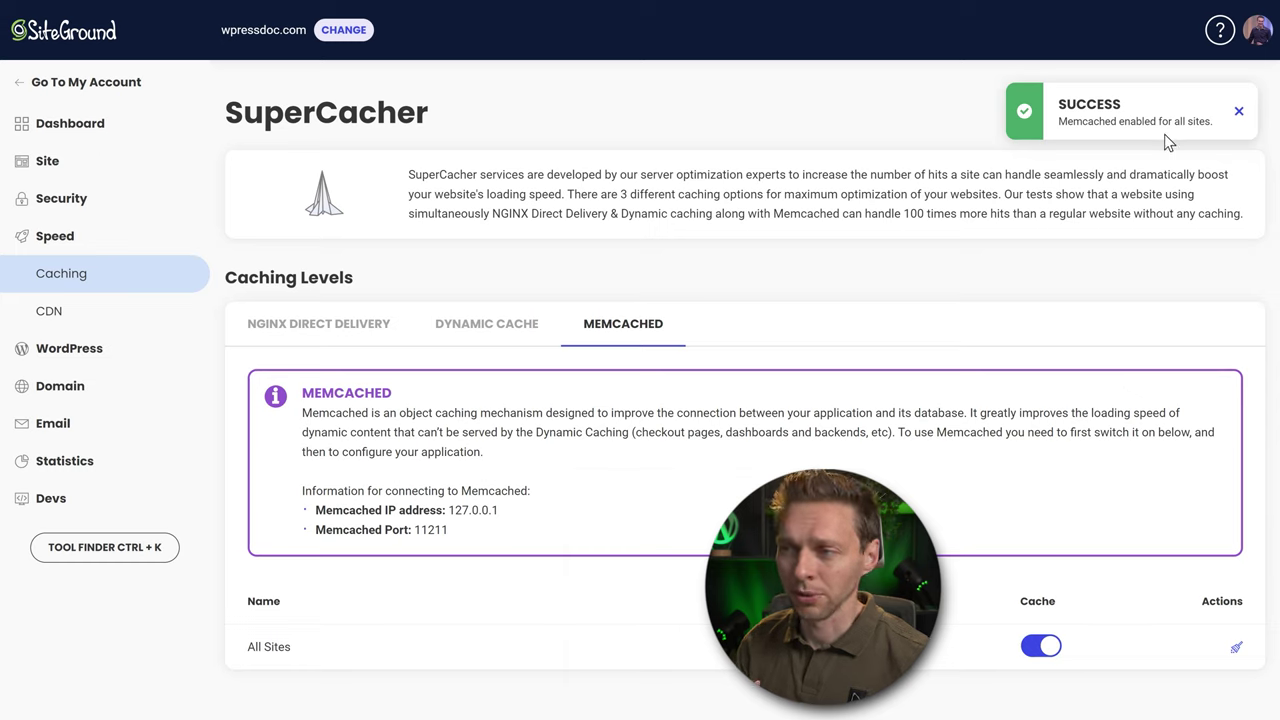
{"action": "left_click", "coordinate": [1238, 111]}
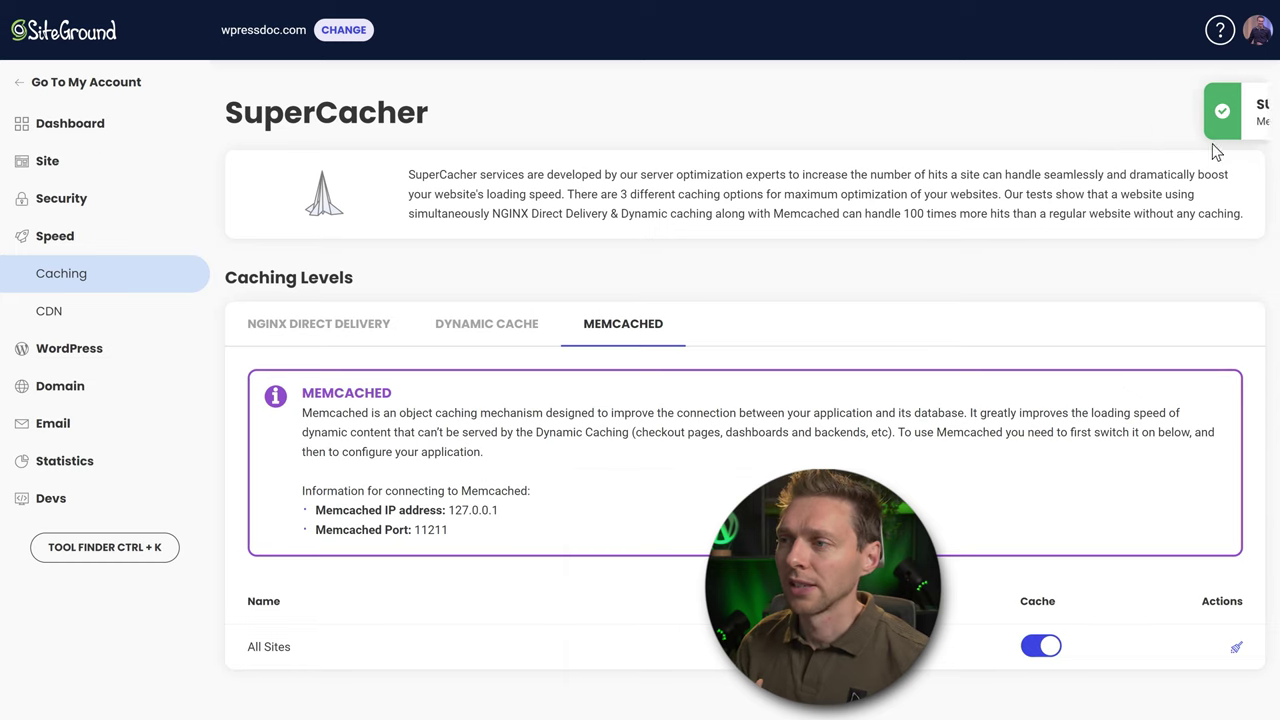
{"action": "left_click", "coordinate": [1236, 647]}
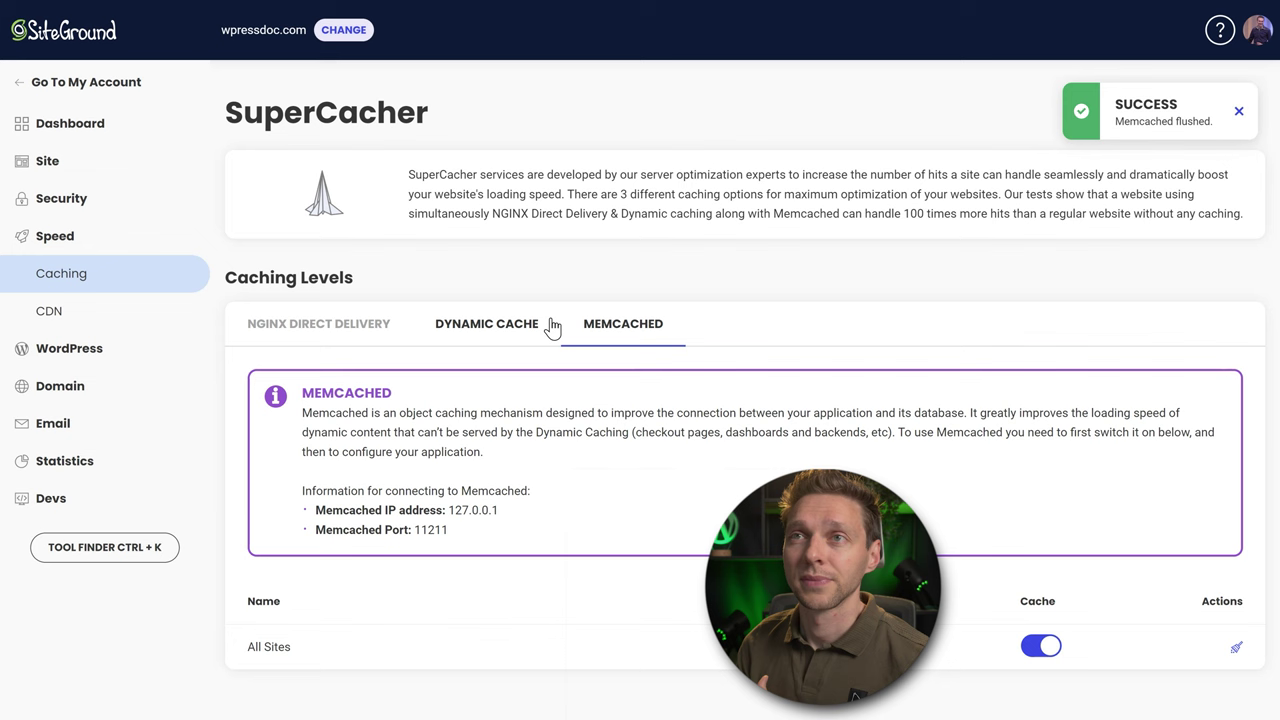
Step: Return to the WordPress admin and disable Don't cache pages for logged in users in the W3 Total Cache Page Cache settings
{"action": "mouse_move", "coordinate": [392, 9]}
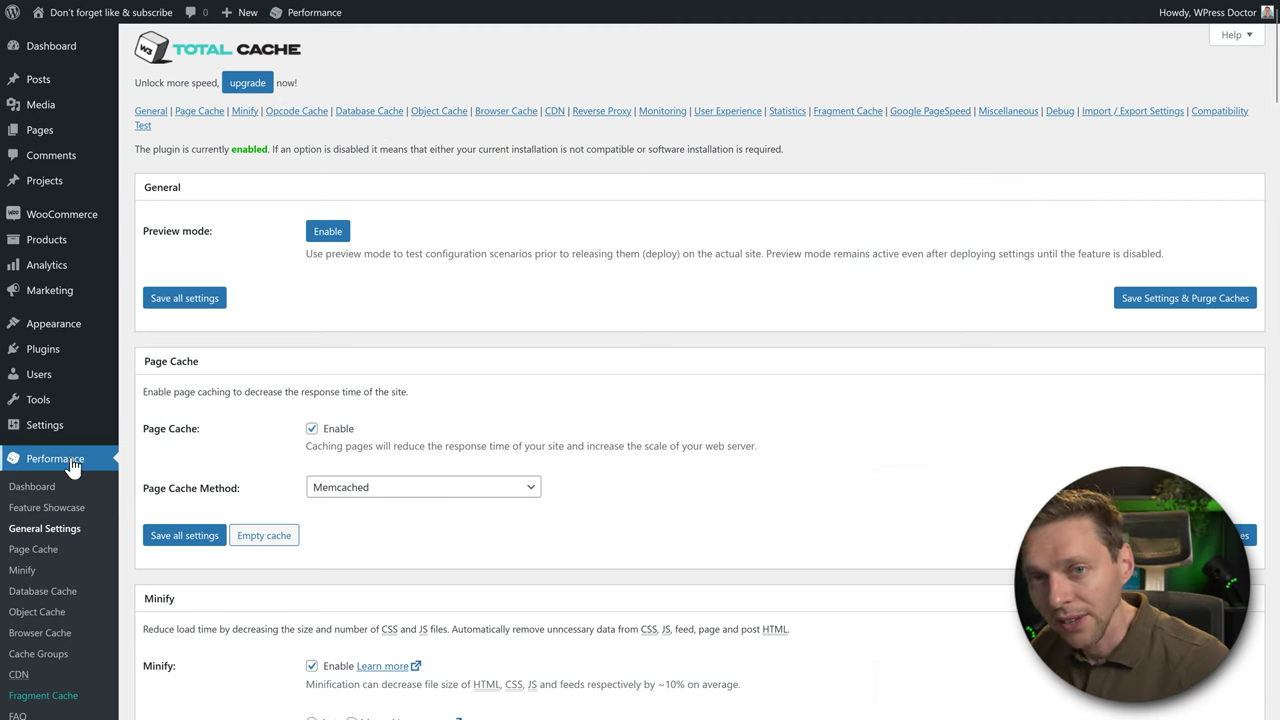
{"action": "left_click", "coordinate": [40, 560]}
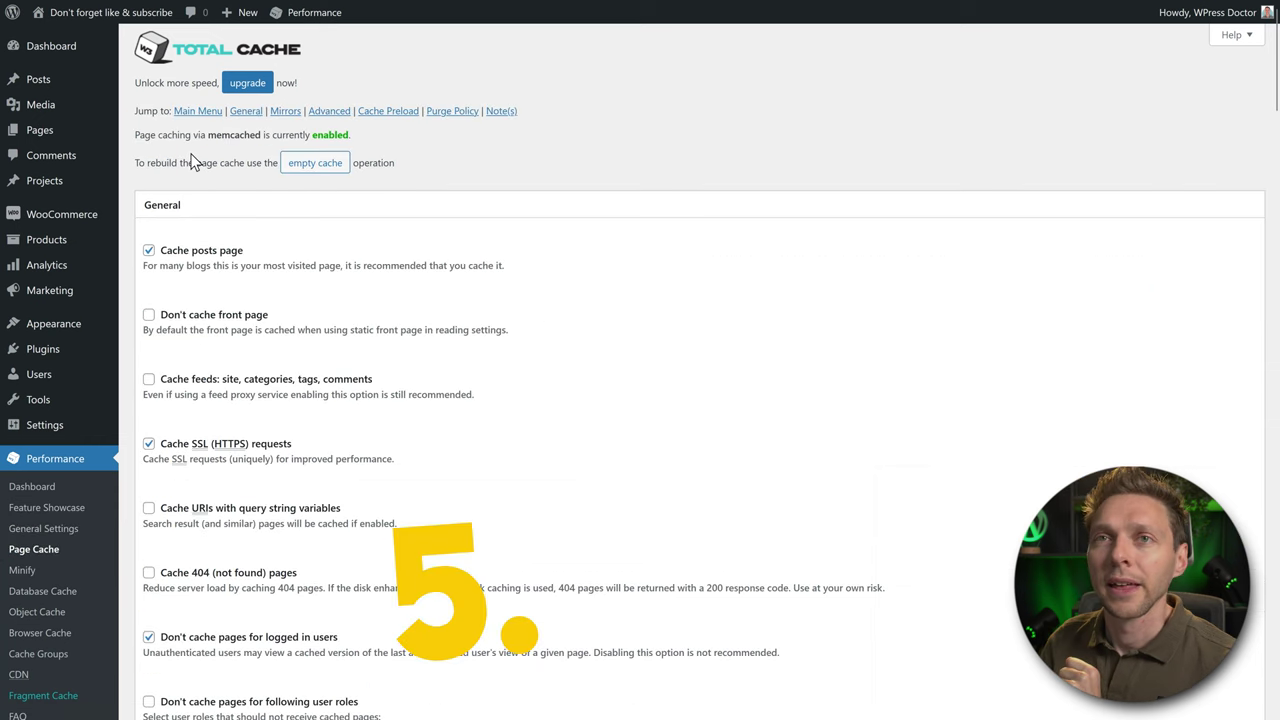
{"action": "left_click_drag", "start_coordinate": [135, 134], "coordinate": [350, 135]}
{"action": "left_click", "coordinate": [384, 135]}
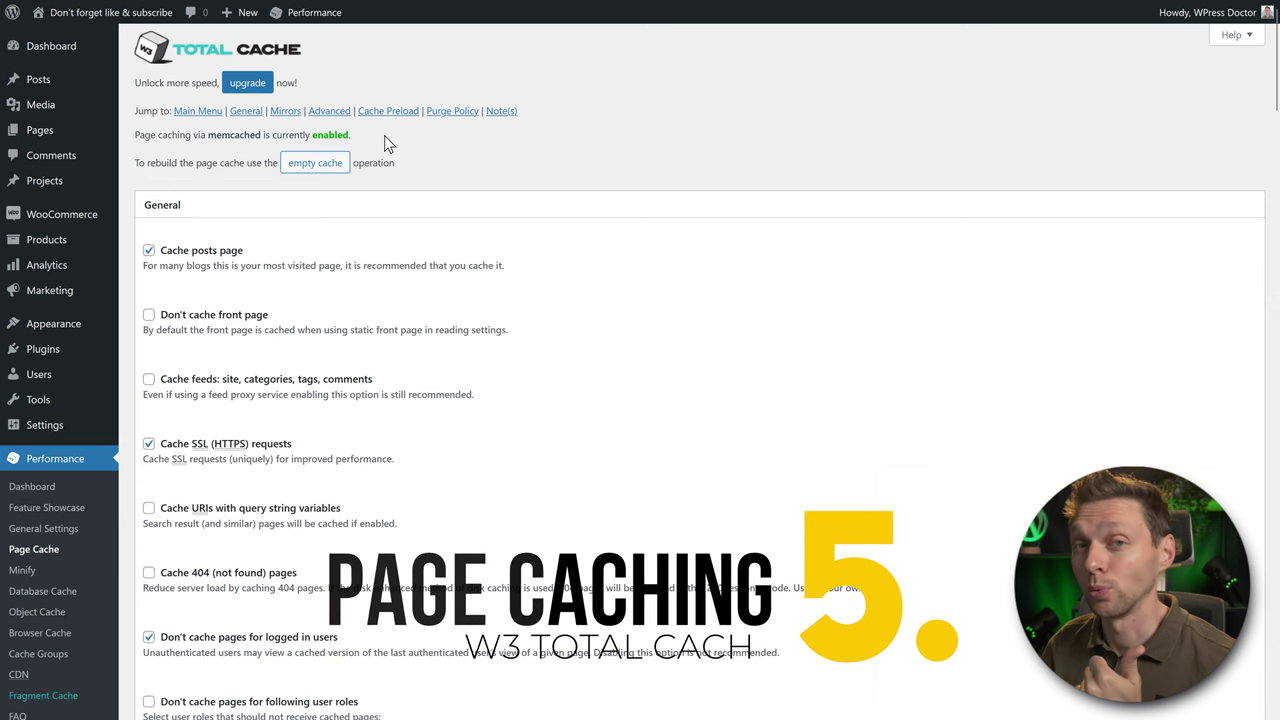
{"action": "middle_click", "coordinate": [782, 243]}
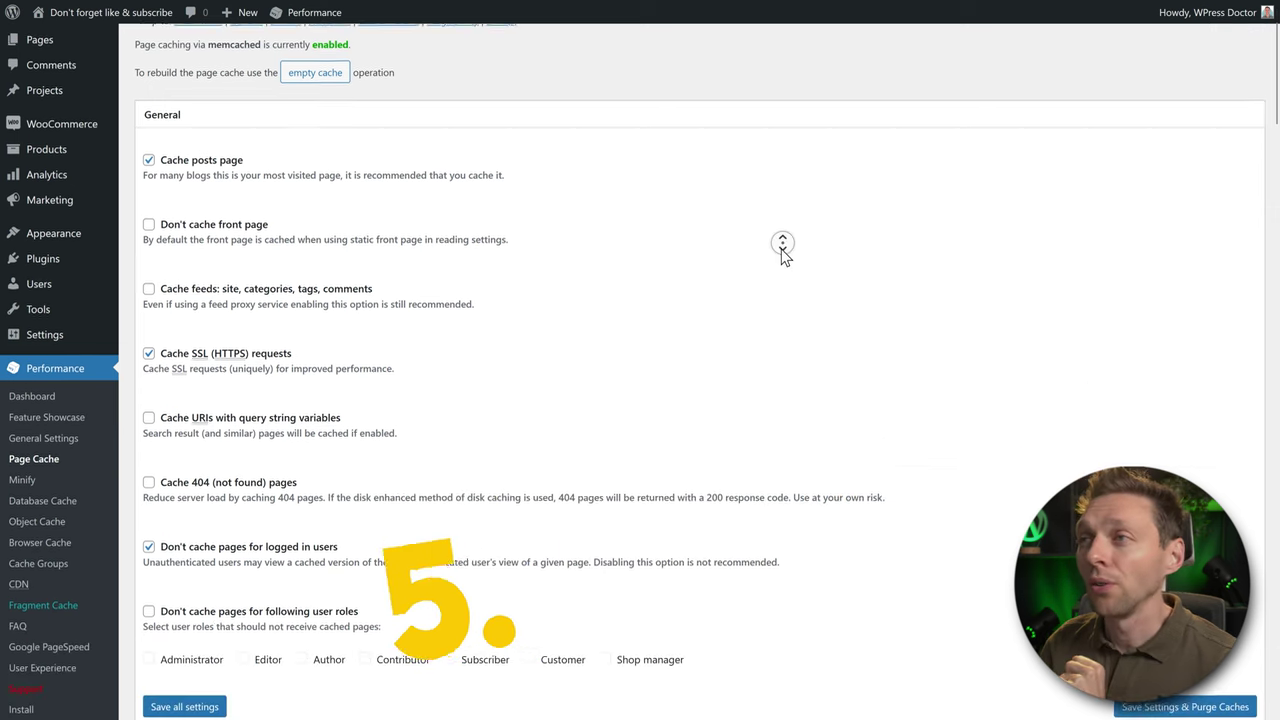
{"action": "middle_click", "coordinate": [788, 263]}
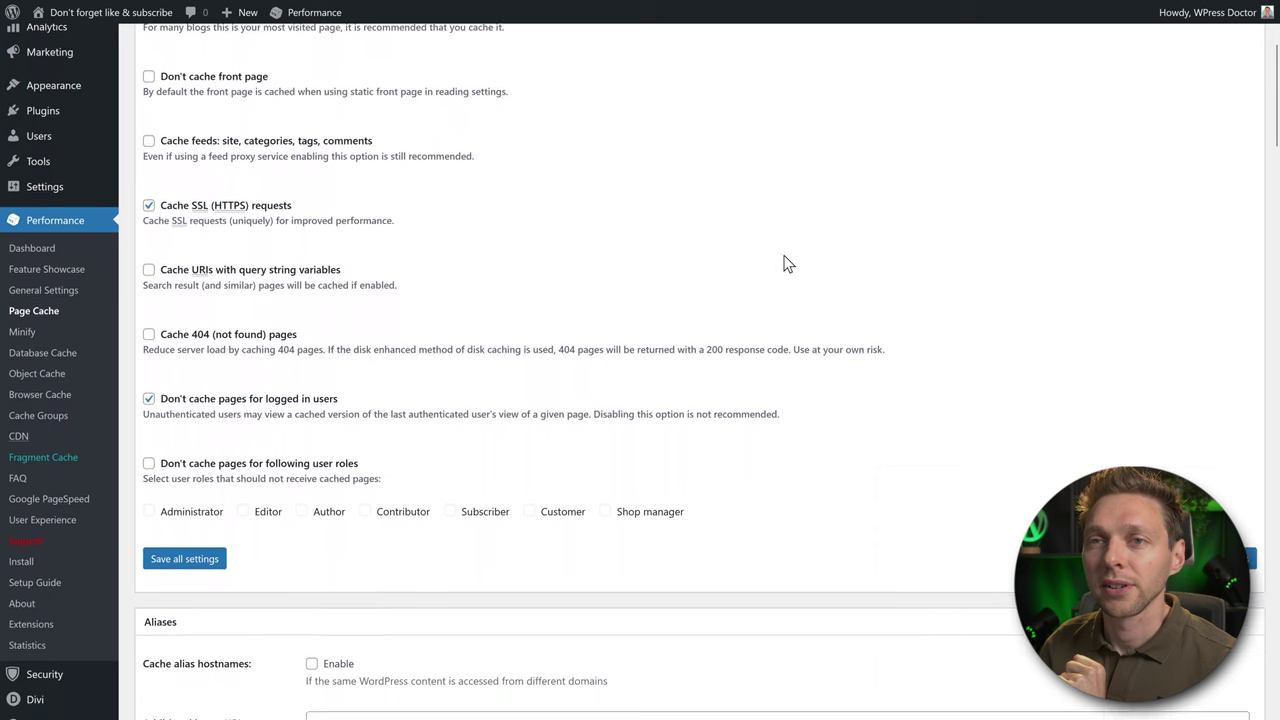
{"action": "left_click_drag", "start_coordinate": [338, 404], "coordinate": [158, 404]}
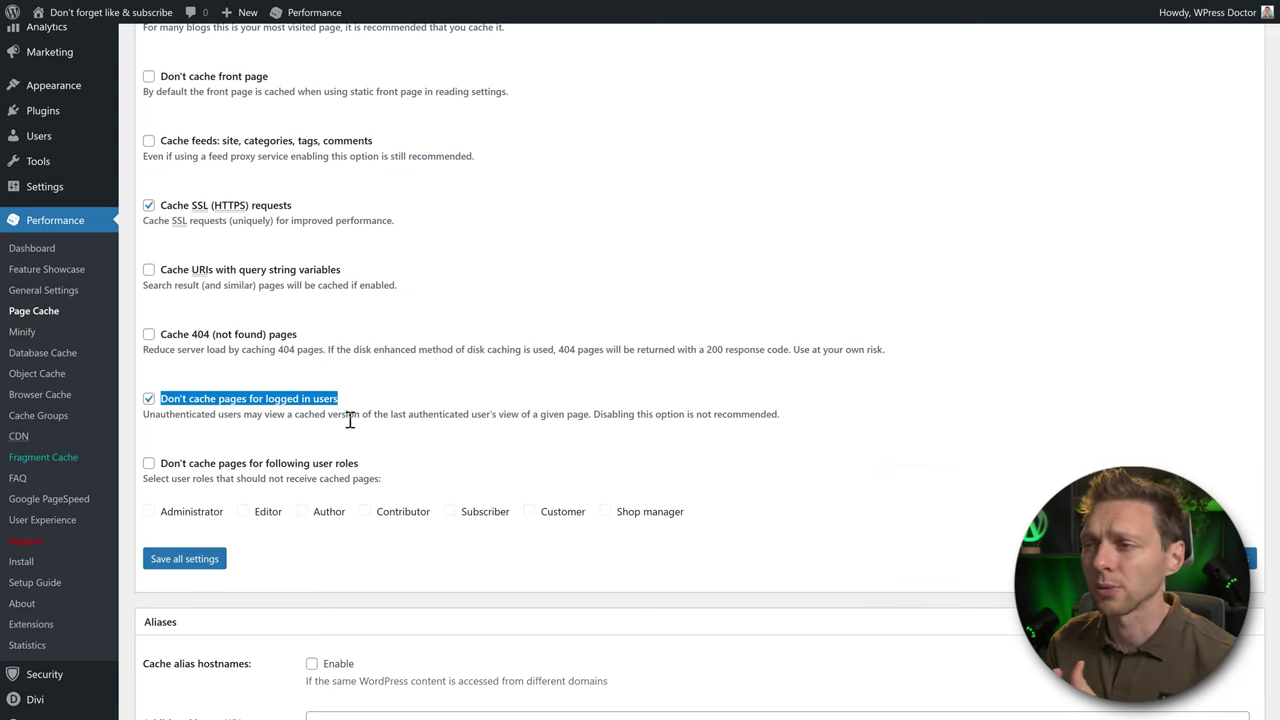
{"action": "left_click", "coordinate": [148, 398]}
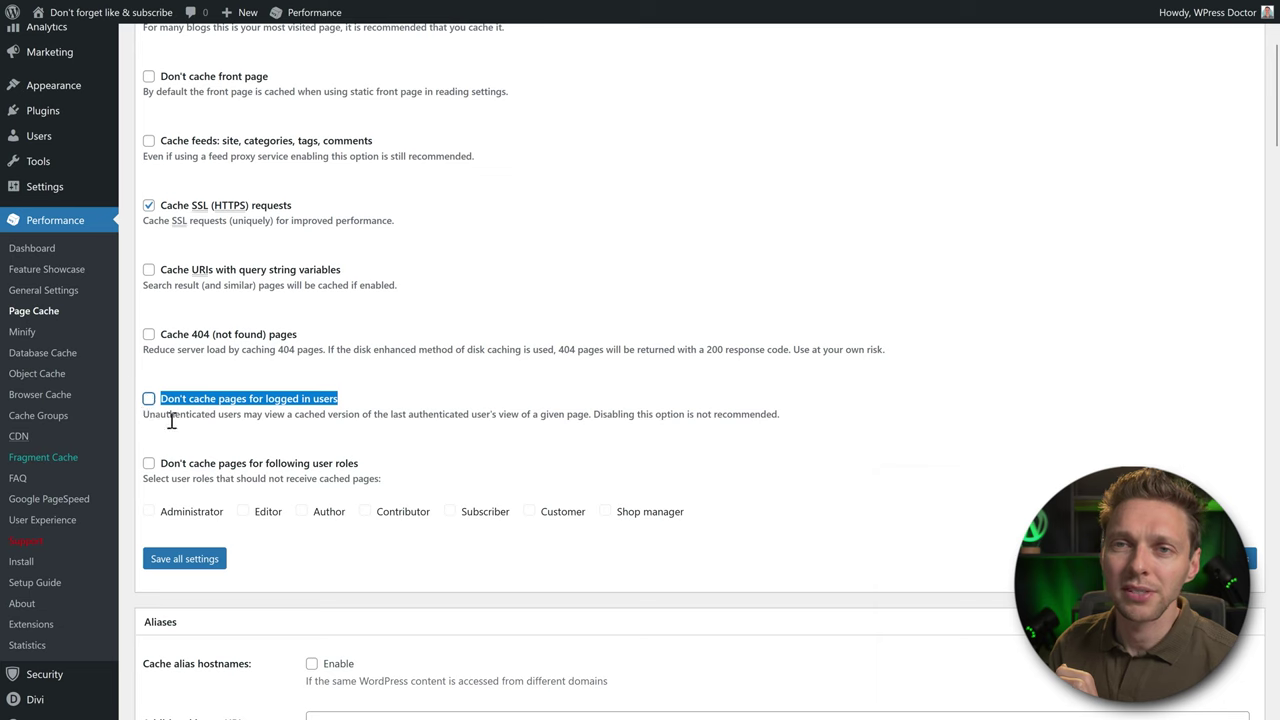
{"action": "left_click", "coordinate": [176, 418]}
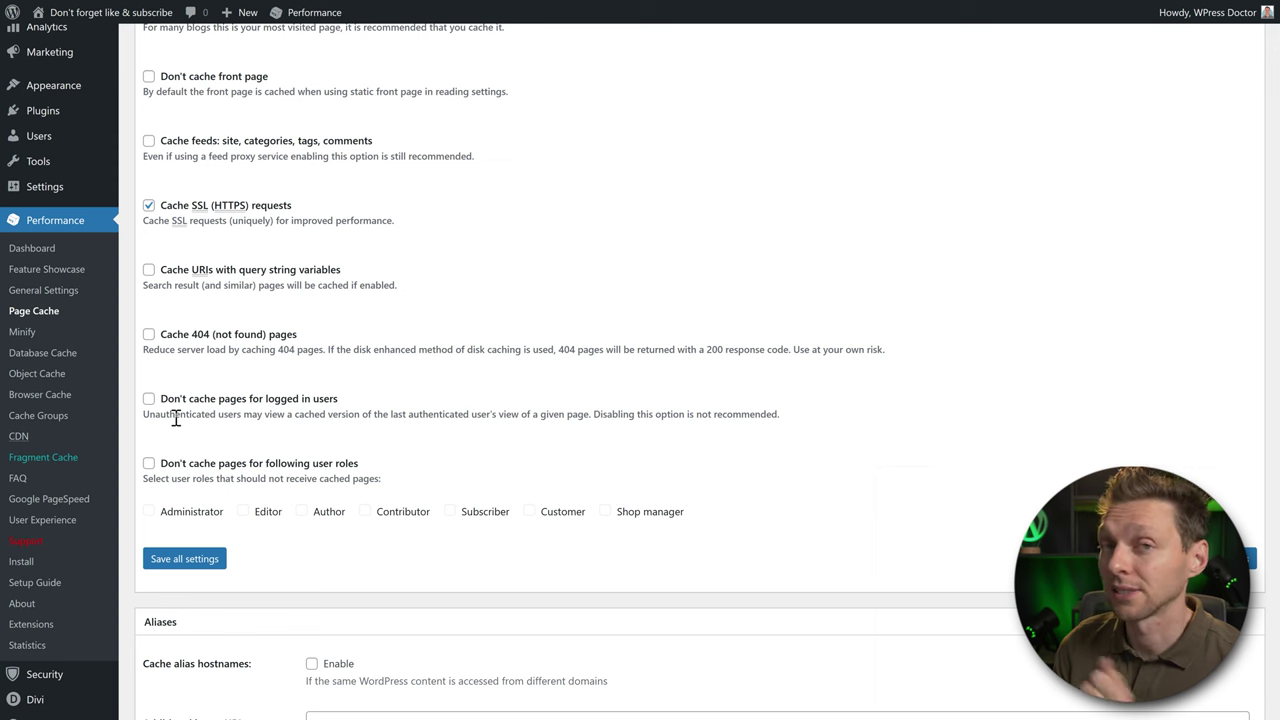
Step: Enable Don't cache pages for following user roles and select the Administrator role
{"action": "scroll", "coordinate": [212, 325], "scroll_direction": "down", "scroll_amount": 1}
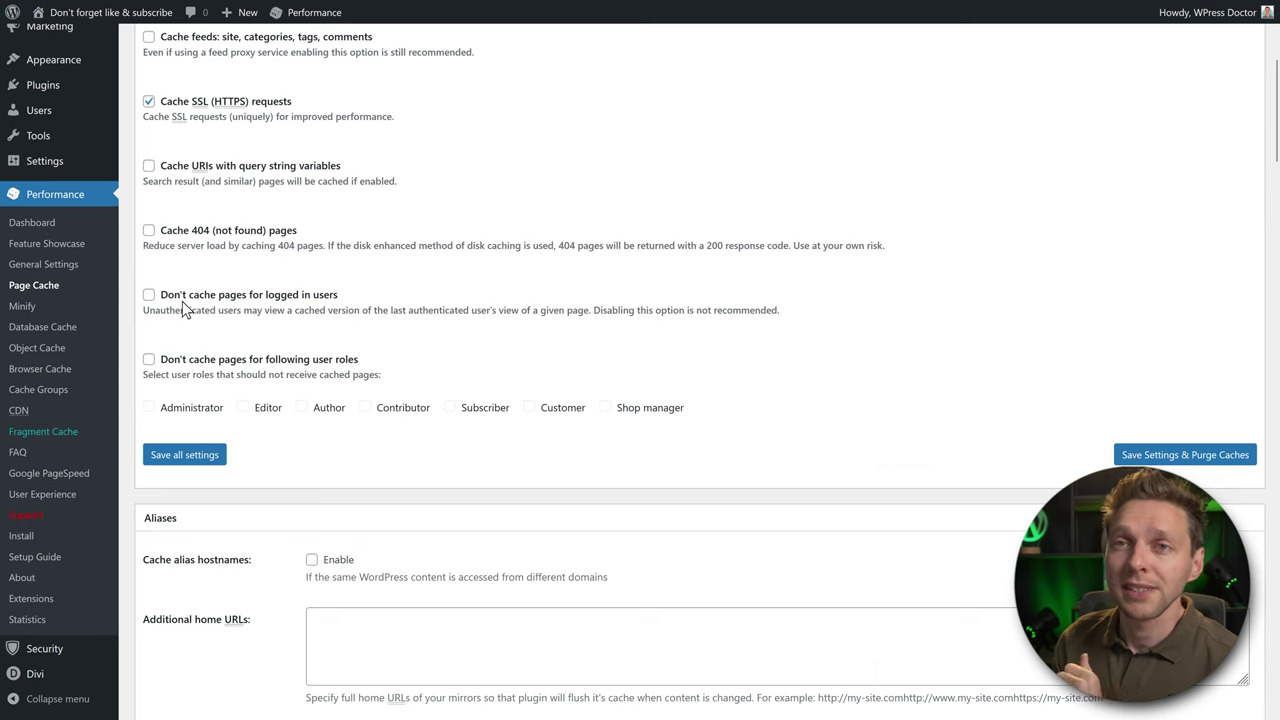
{"action": "left_click", "coordinate": [178, 363]}
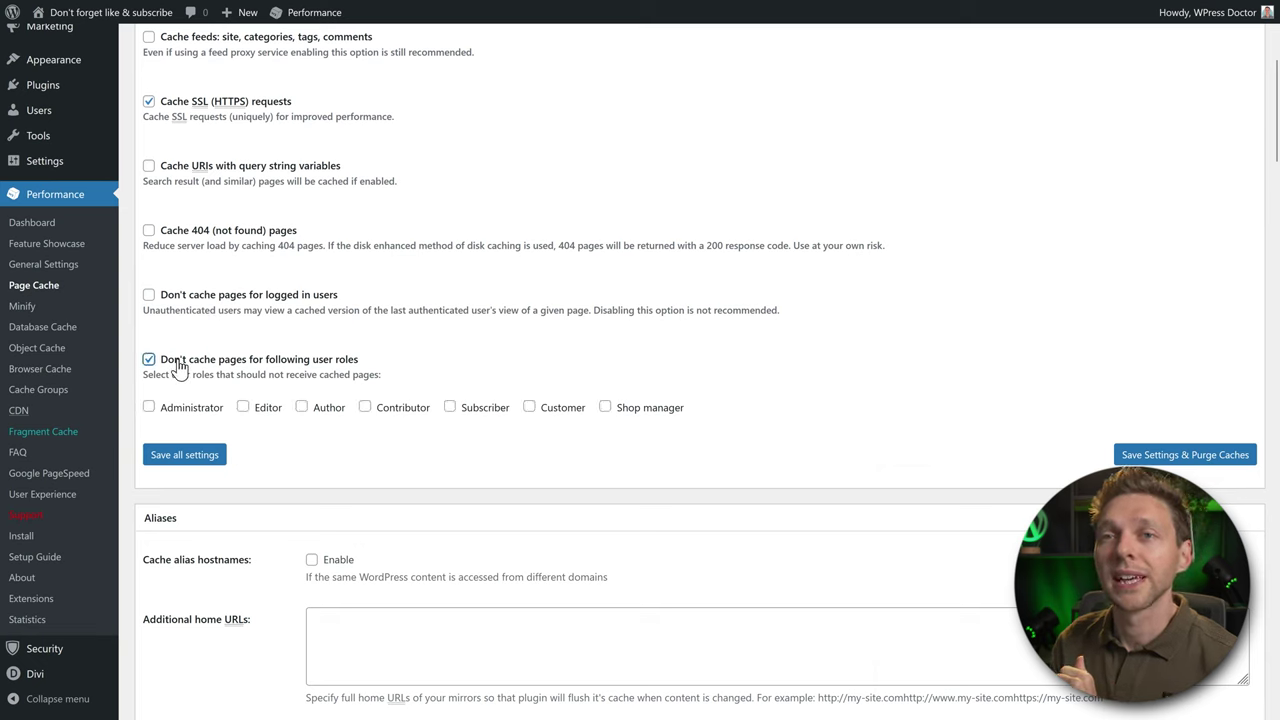
{"action": "left_click", "coordinate": [177, 416]}
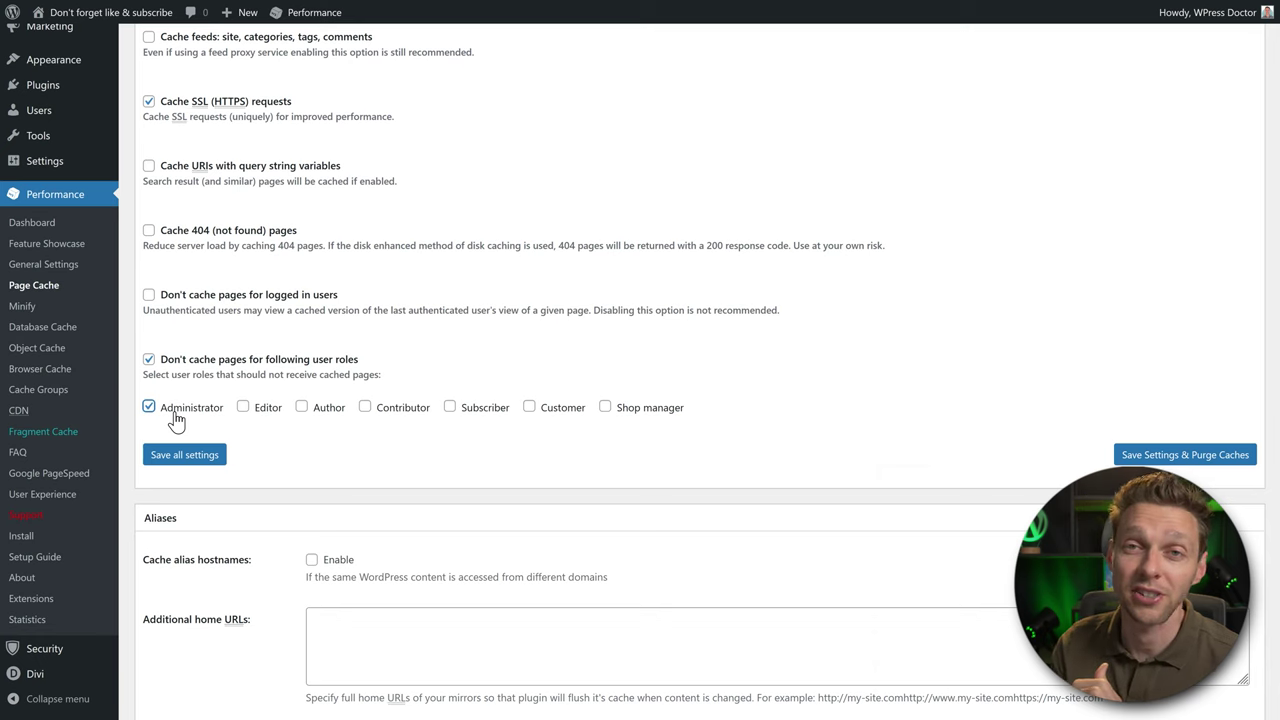
Step: Leave the Aliases section empty and enable Automatically prime the page cache under Cache Preload
{"action": "scroll", "coordinate": [175, 420], "scroll_direction": "down", "scroll_amount": 3}
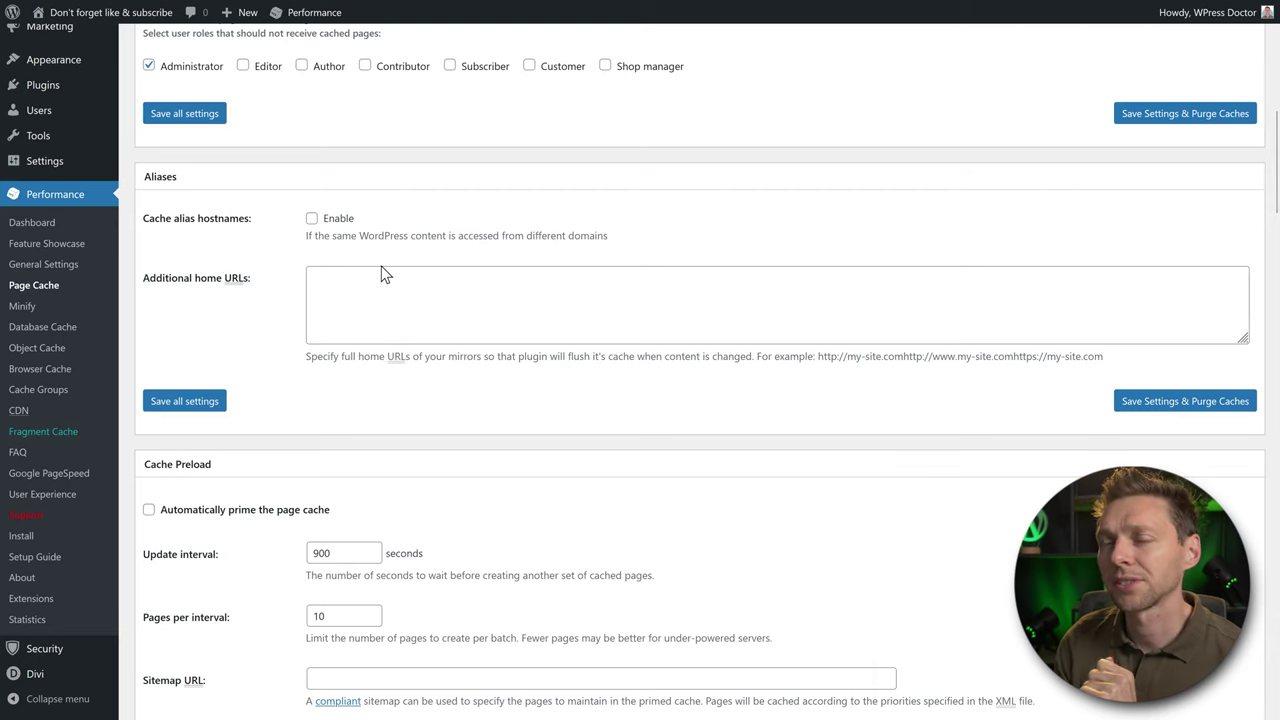
{"action": "left_click", "coordinate": [336, 294]}
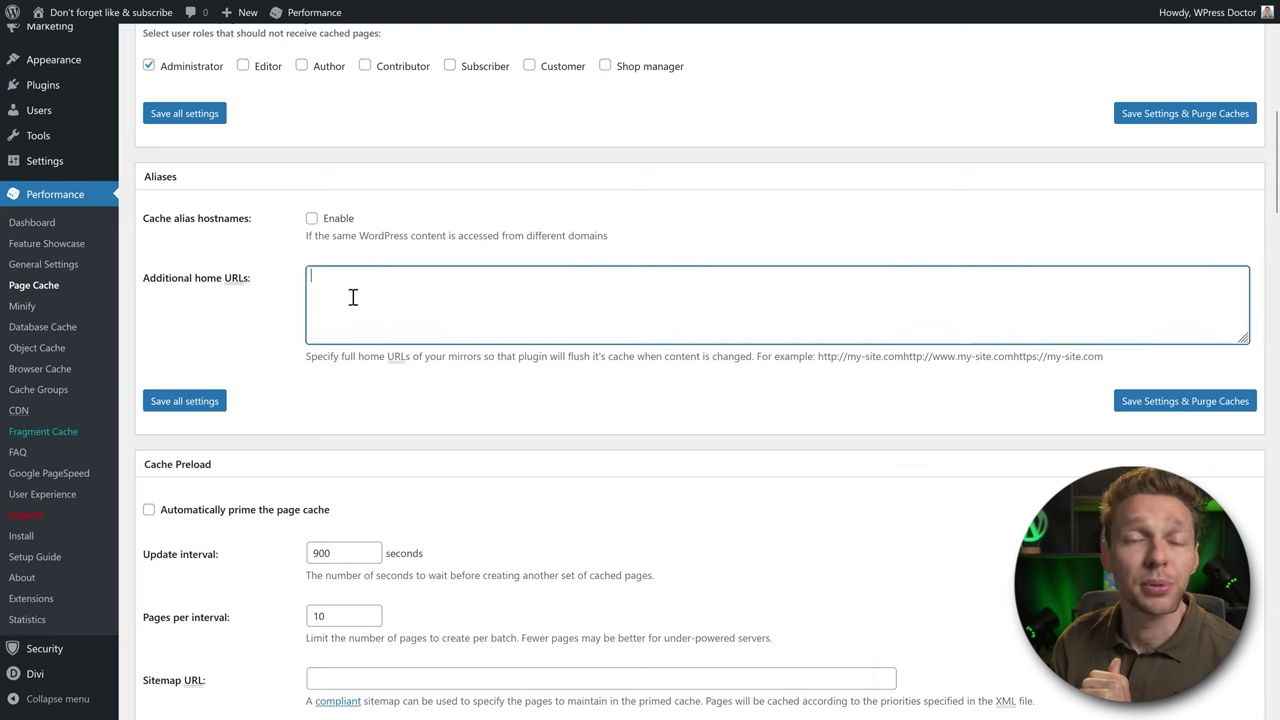
{"action": "left_click", "coordinate": [258, 326]}
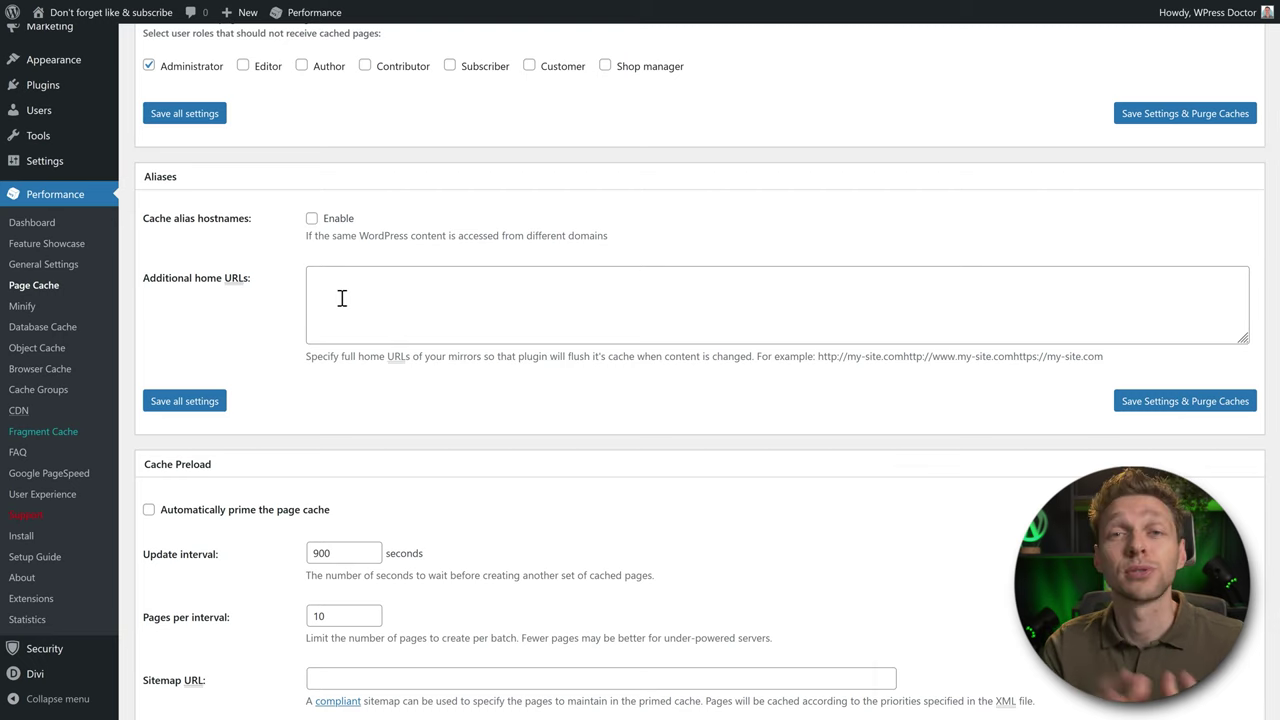
{"action": "middle_click", "coordinate": [567, 228]}
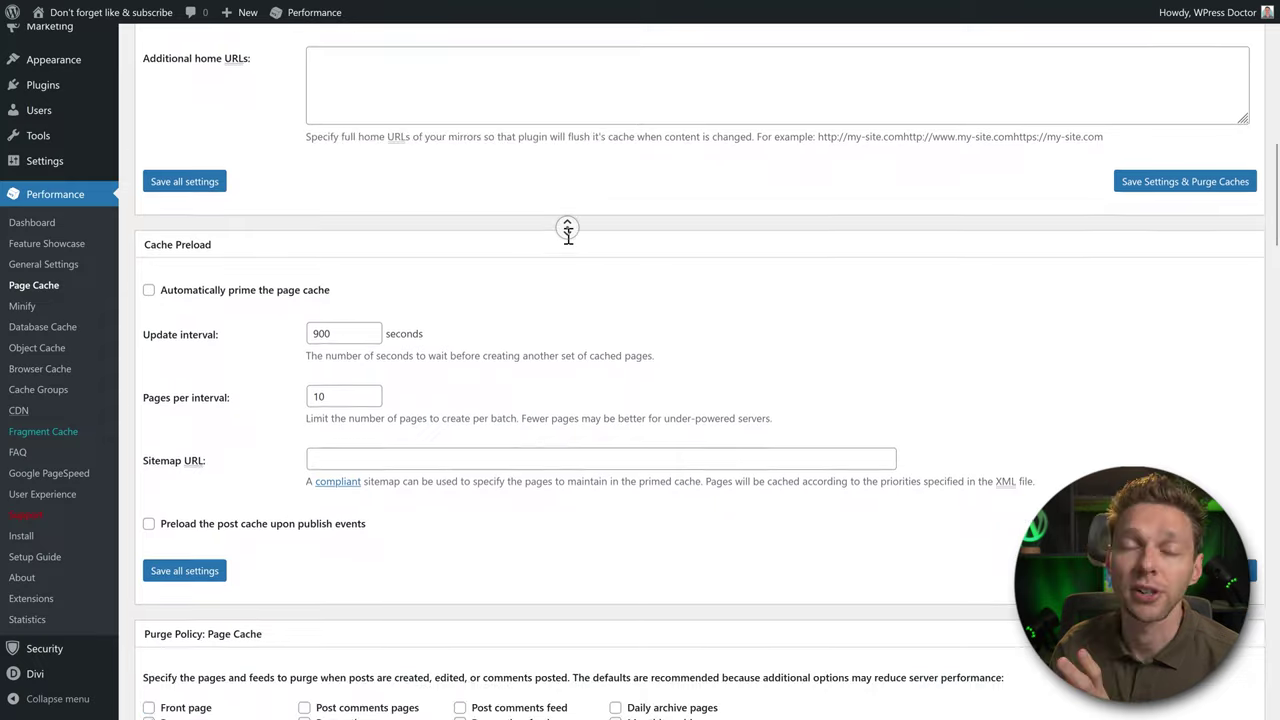
{"action": "left_click", "coordinate": [291, 234]}
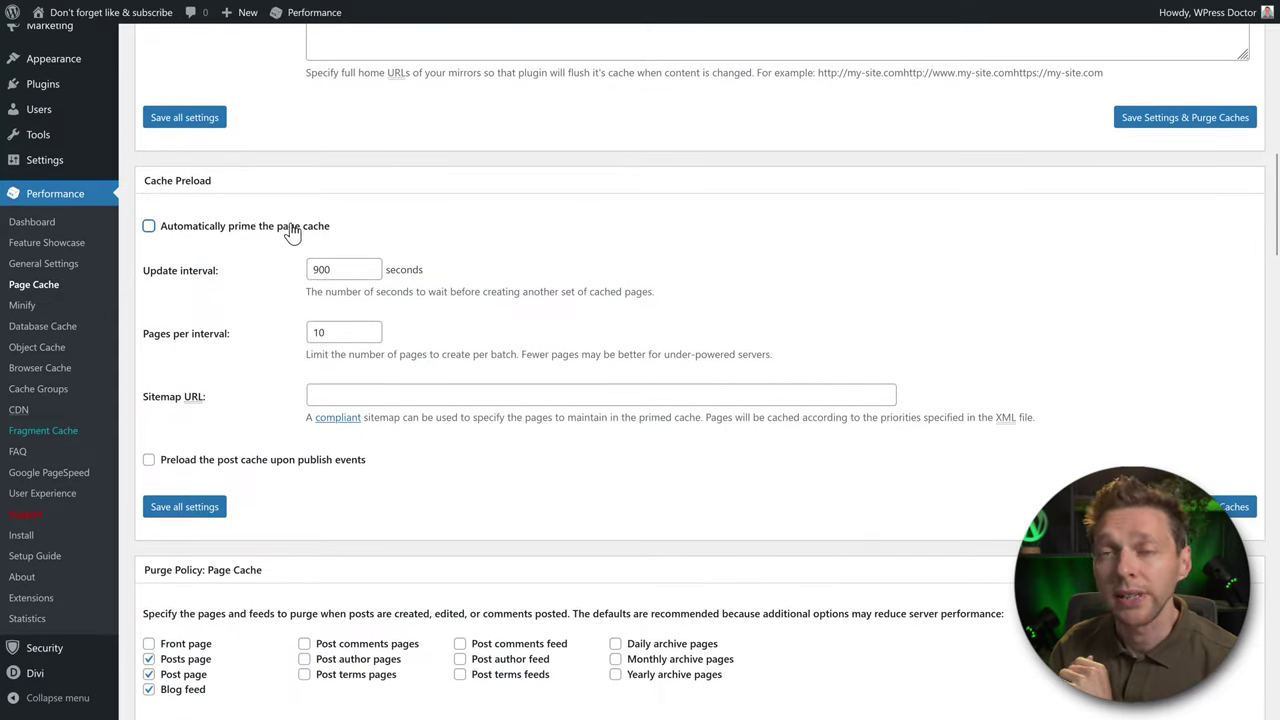
{"action": "left_click", "coordinate": [258, 231]}
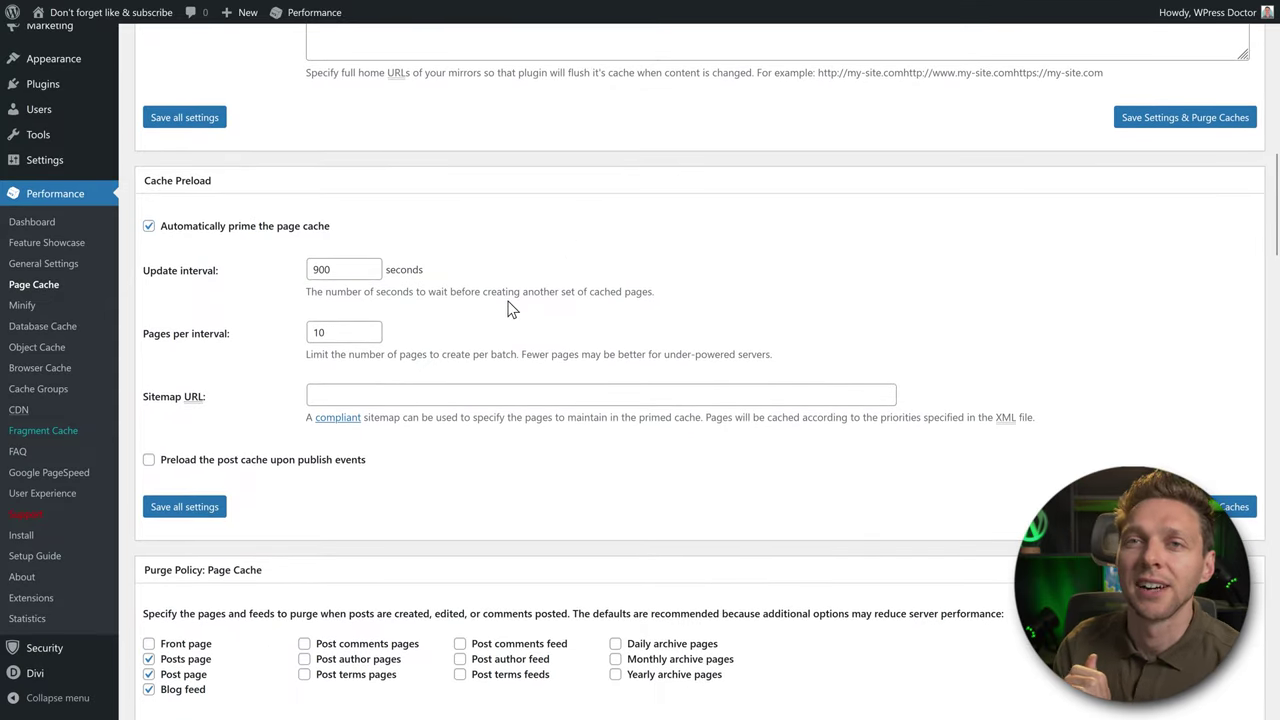
Step: Examine the update interval, pages per interval and sitemap URL settings of Cache Preload
{"action": "left_click_drag", "start_coordinate": [343, 266], "coordinate": [295, 288]}
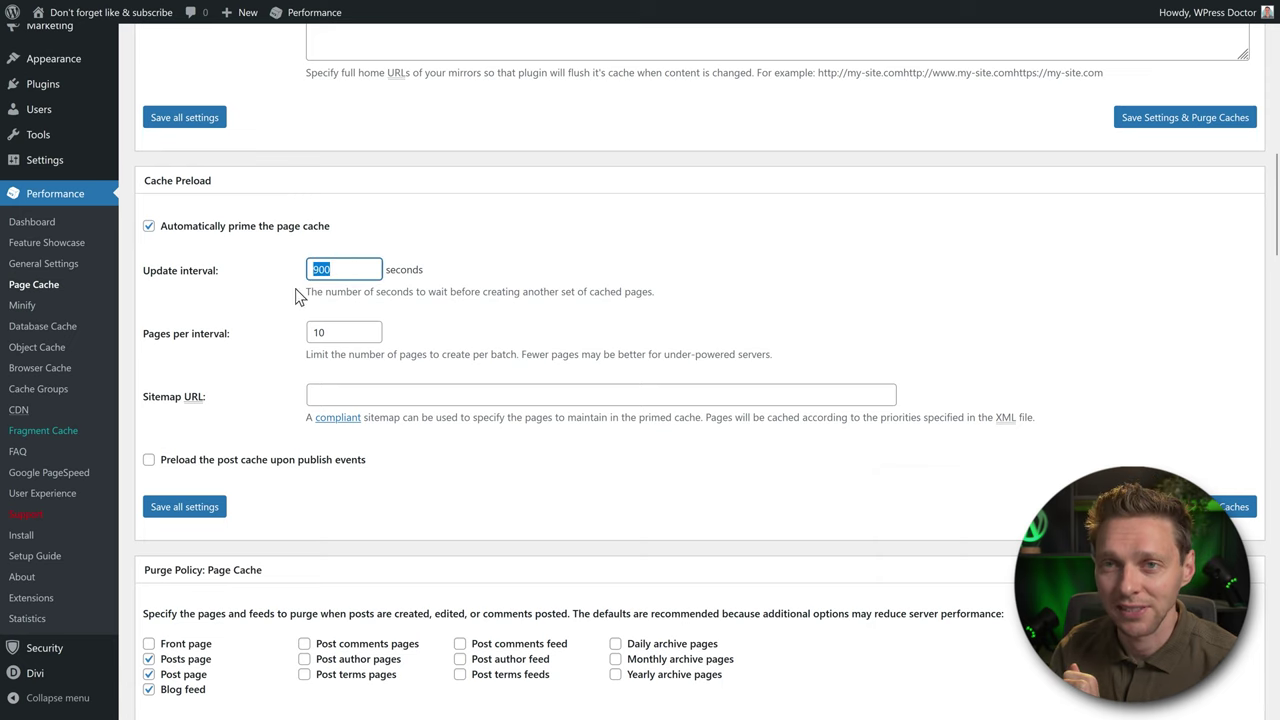
{"action": "left_click_drag", "start_coordinate": [351, 332], "coordinate": [296, 357]}
{"action": "left_click", "coordinate": [274, 366]}
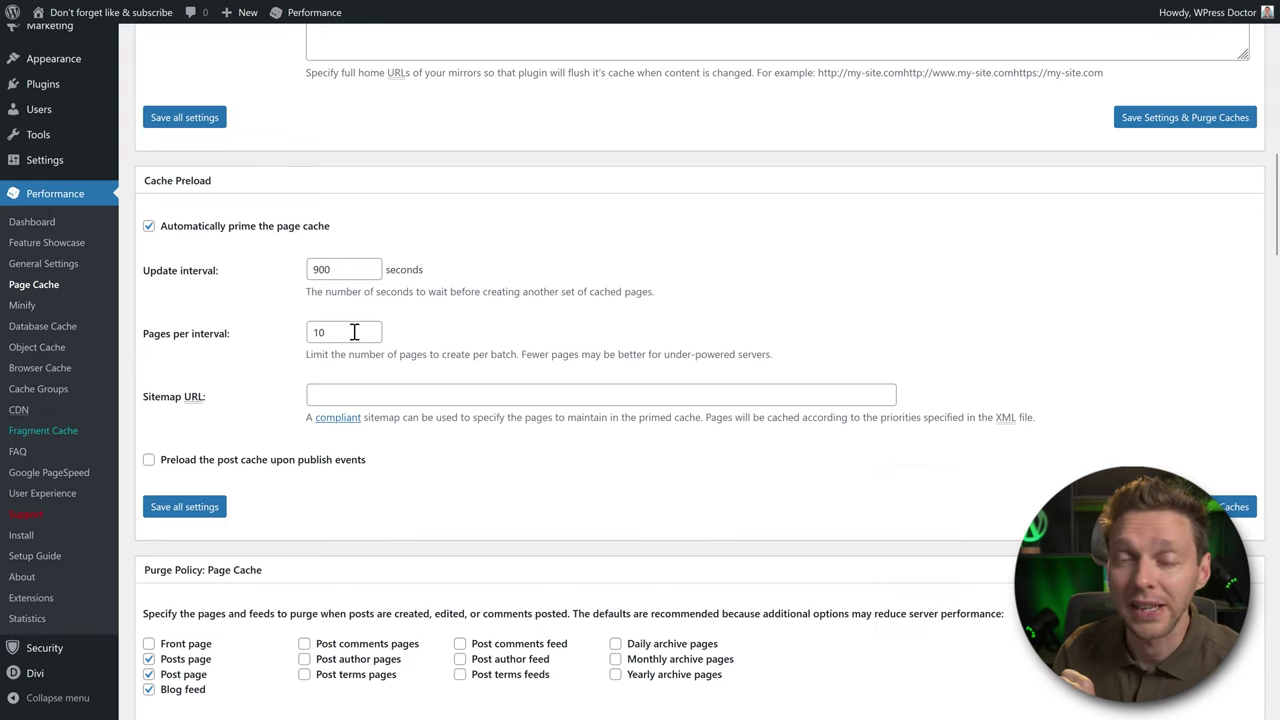
{"action": "left_click", "coordinate": [346, 400]}
{"action": "left_click", "coordinate": [445, 318]}
{"action": "left_click_drag", "start_coordinate": [341, 277], "coordinate": [292, 278]}
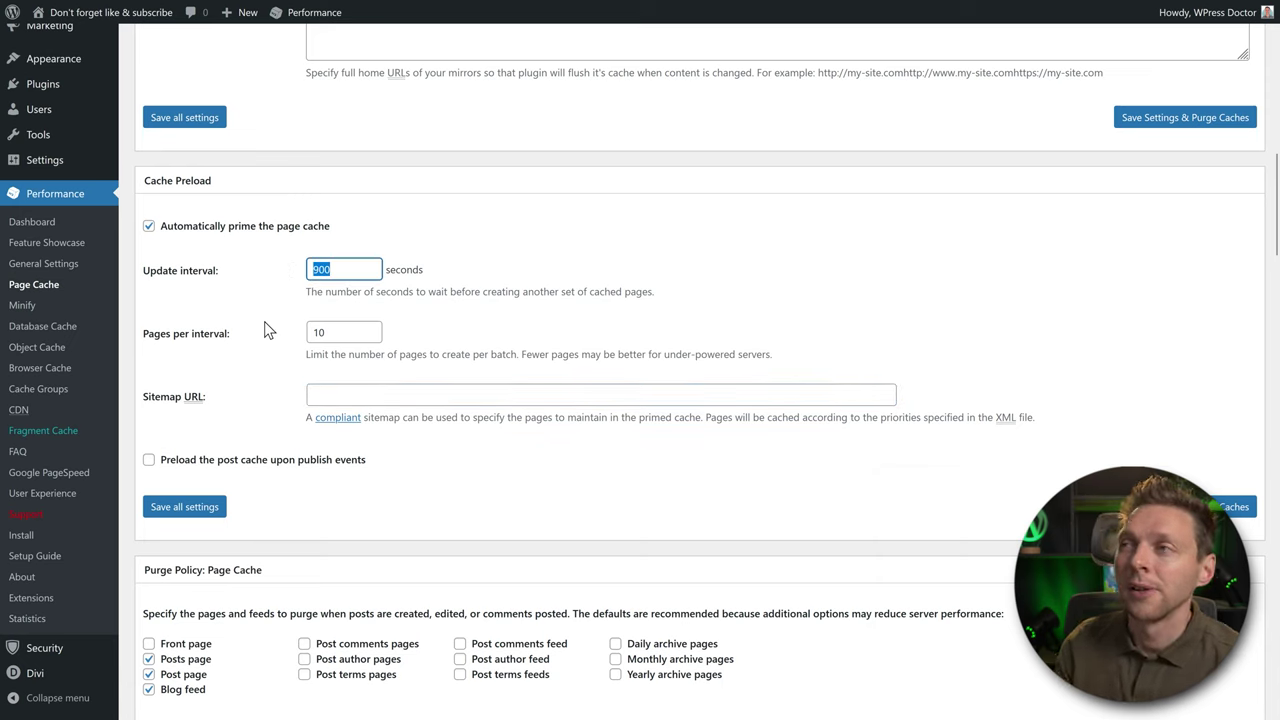
{"action": "left_click", "coordinate": [267, 315]}
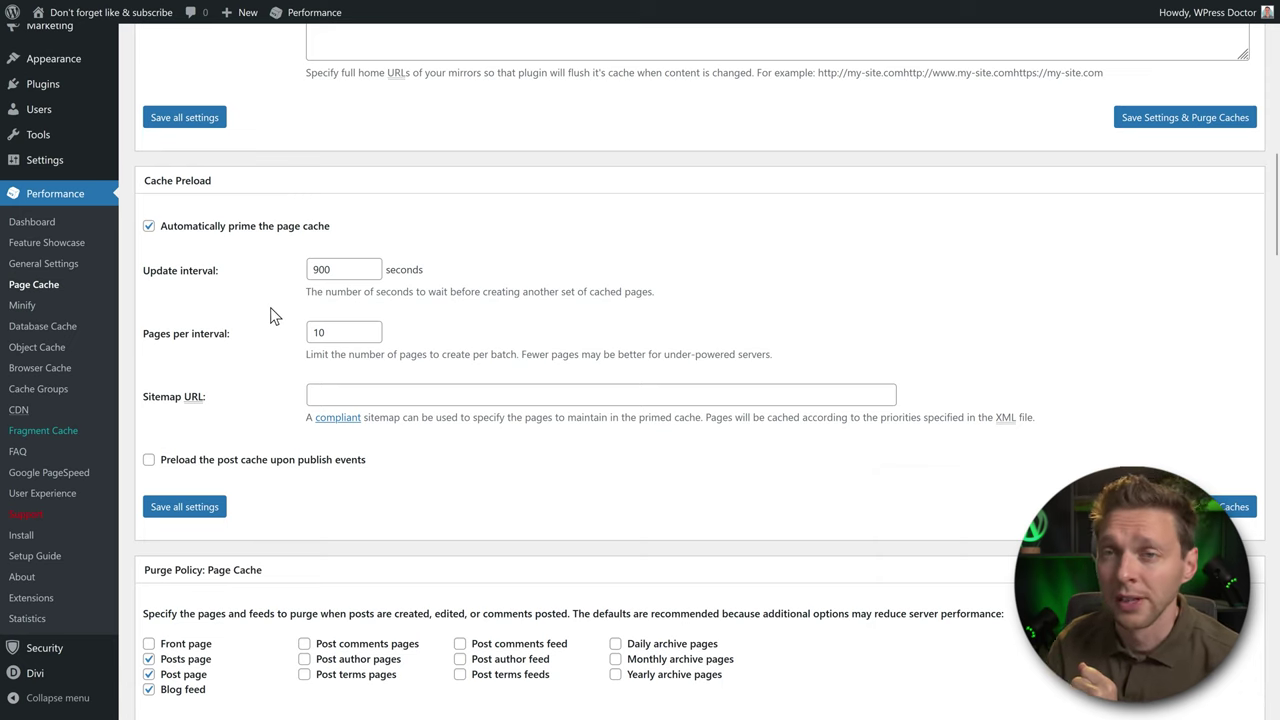
Step: Try a Cache Preload update interval of 9000 seconds and set it back to 900
{"action": "left_click", "coordinate": [354, 272]}
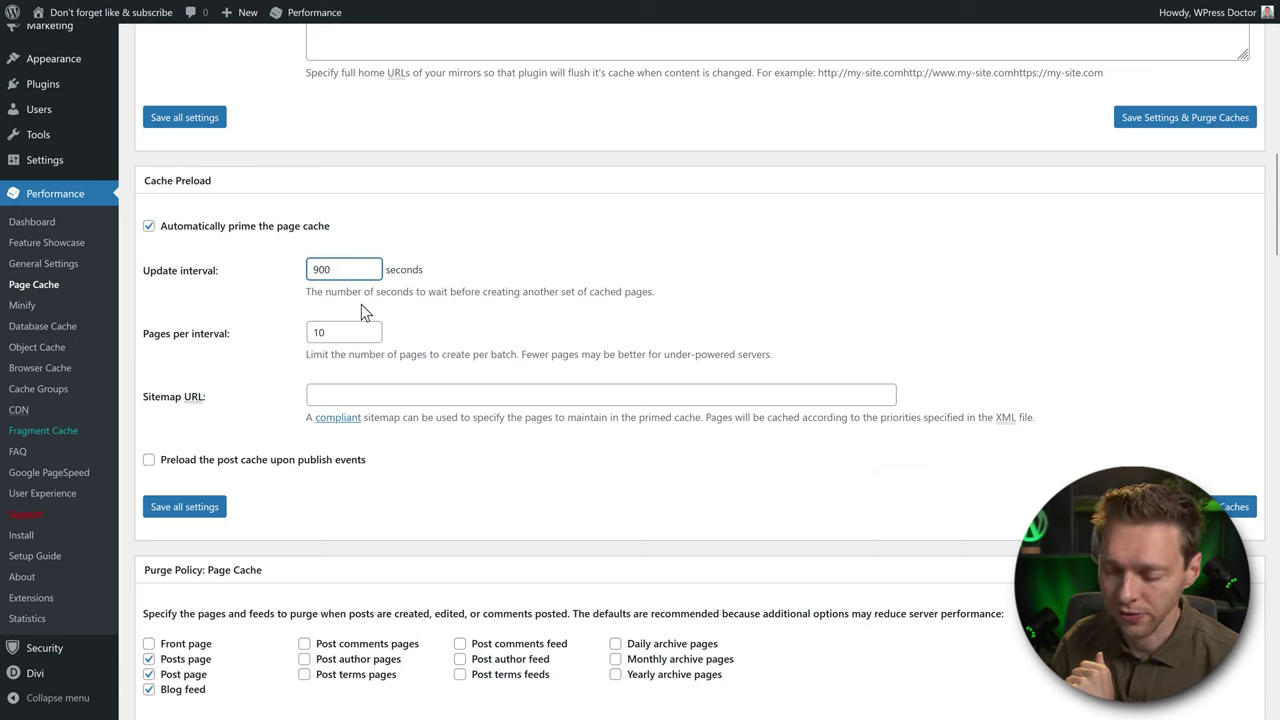
{"action": "left_click", "coordinate": [361, 304]}
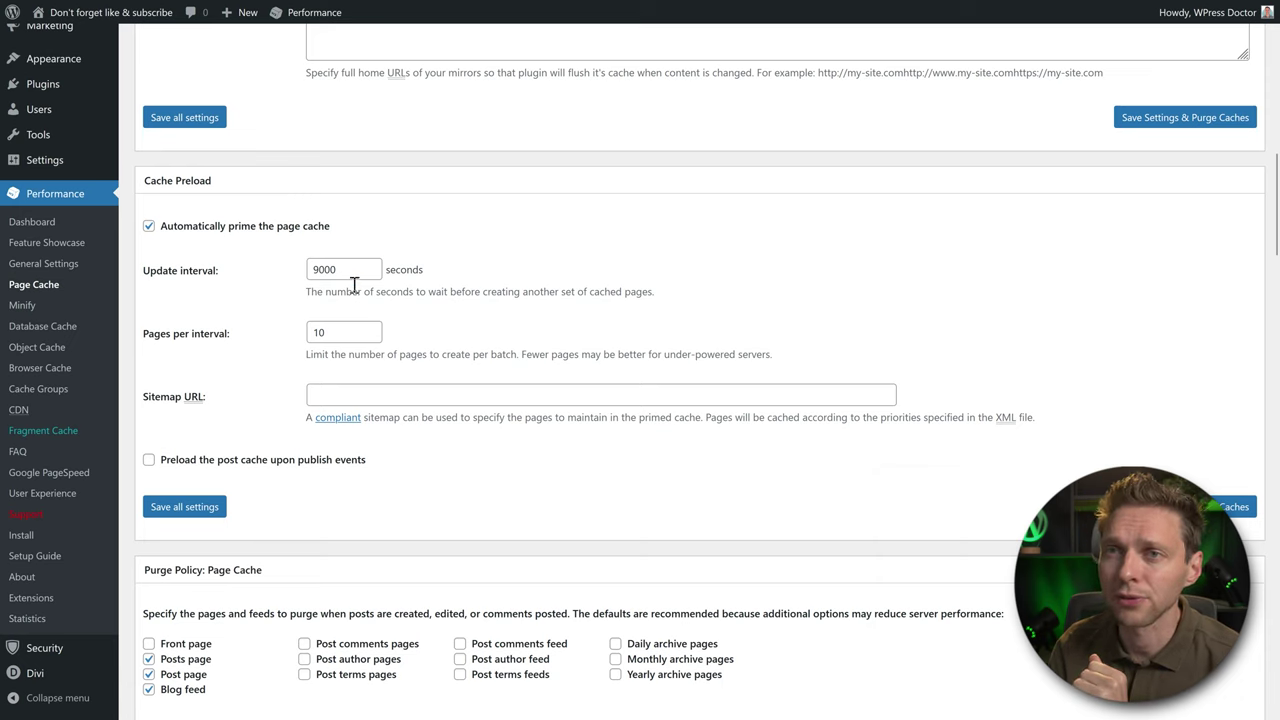
{"action": "left_click", "coordinate": [357, 272]}
{"action": "key", "text": "BackSpace"}
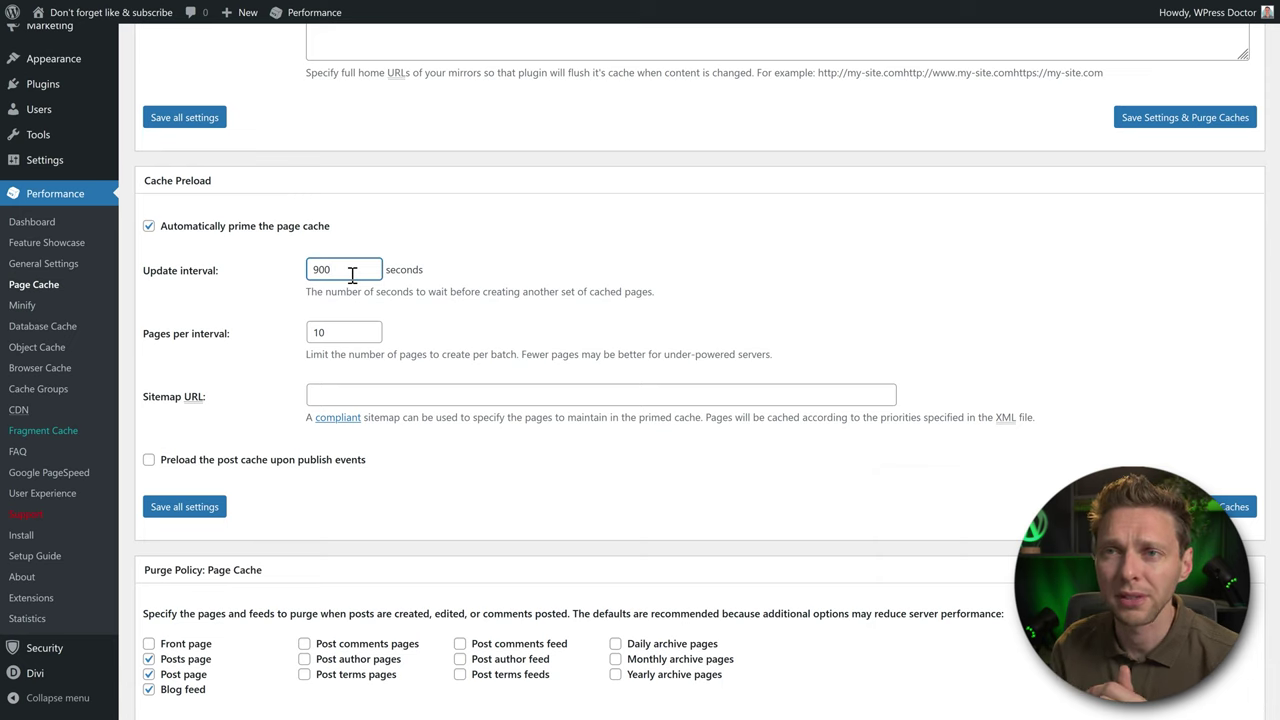
{"action": "left_click", "coordinate": [388, 293]}
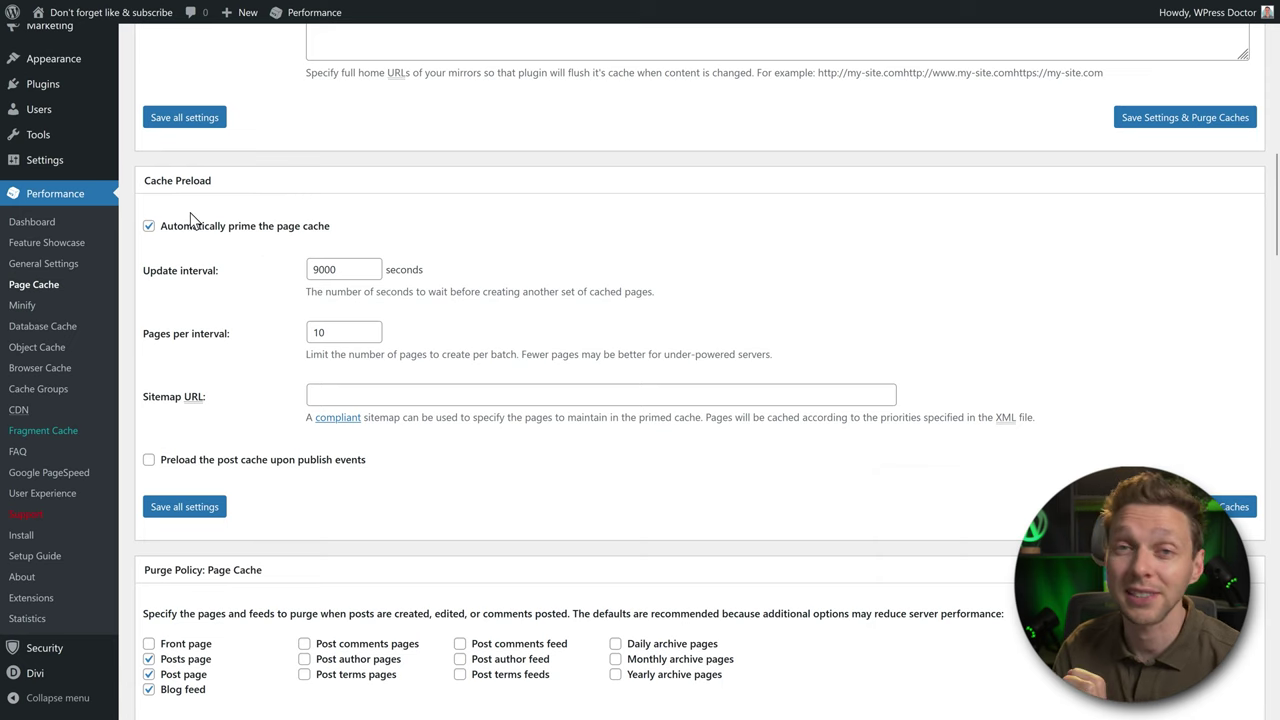
{"action": "left_click", "coordinate": [411, 398]}
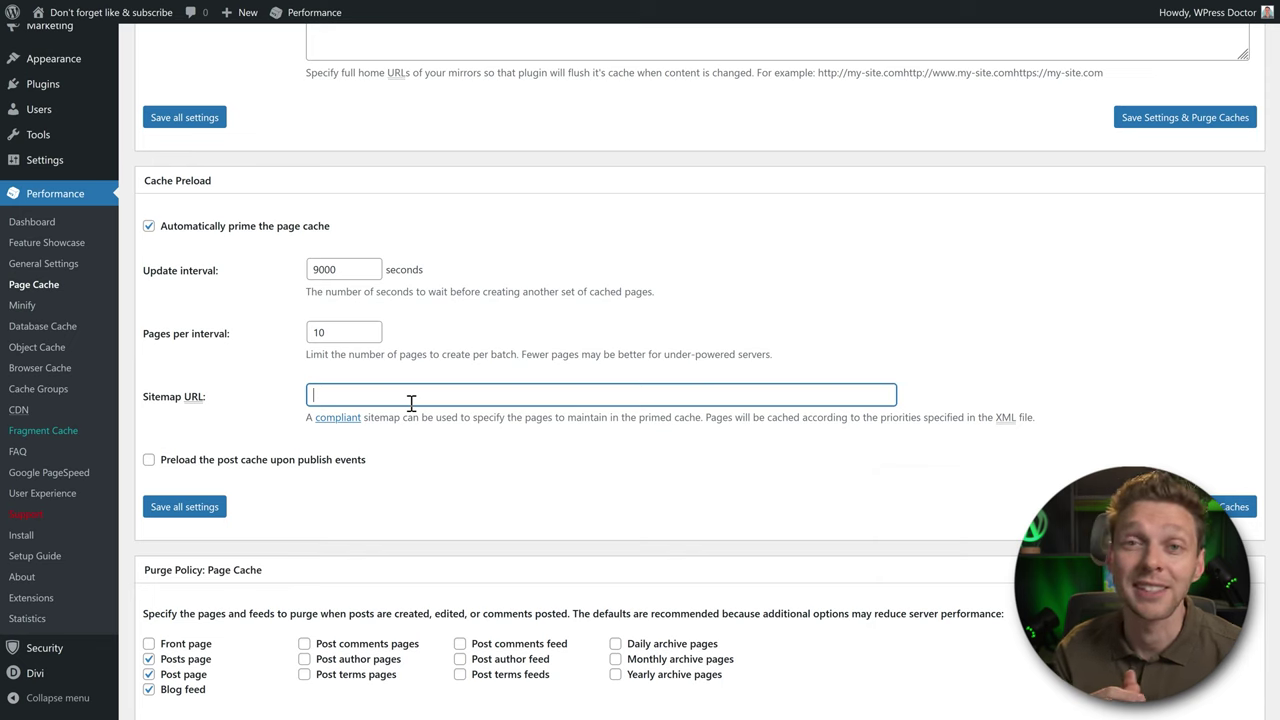
{"action": "type", "text": "http"}
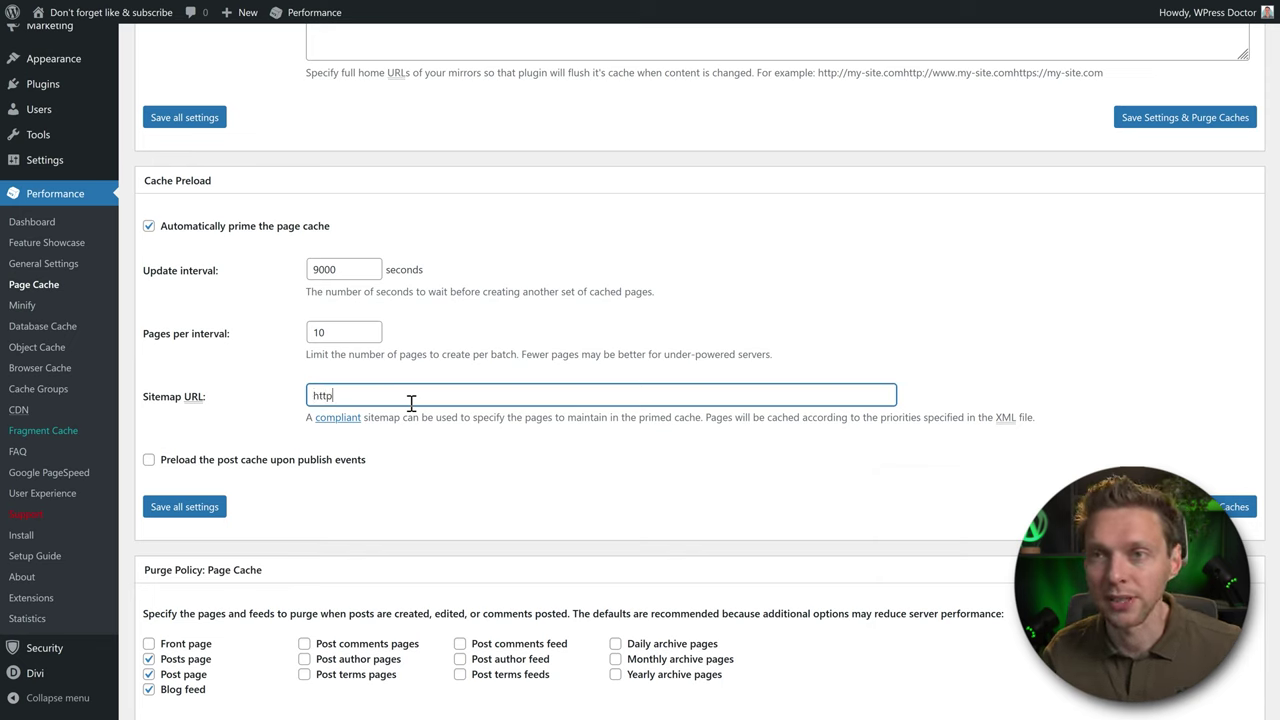
{"action": "type", "text": "s://wpressd"}
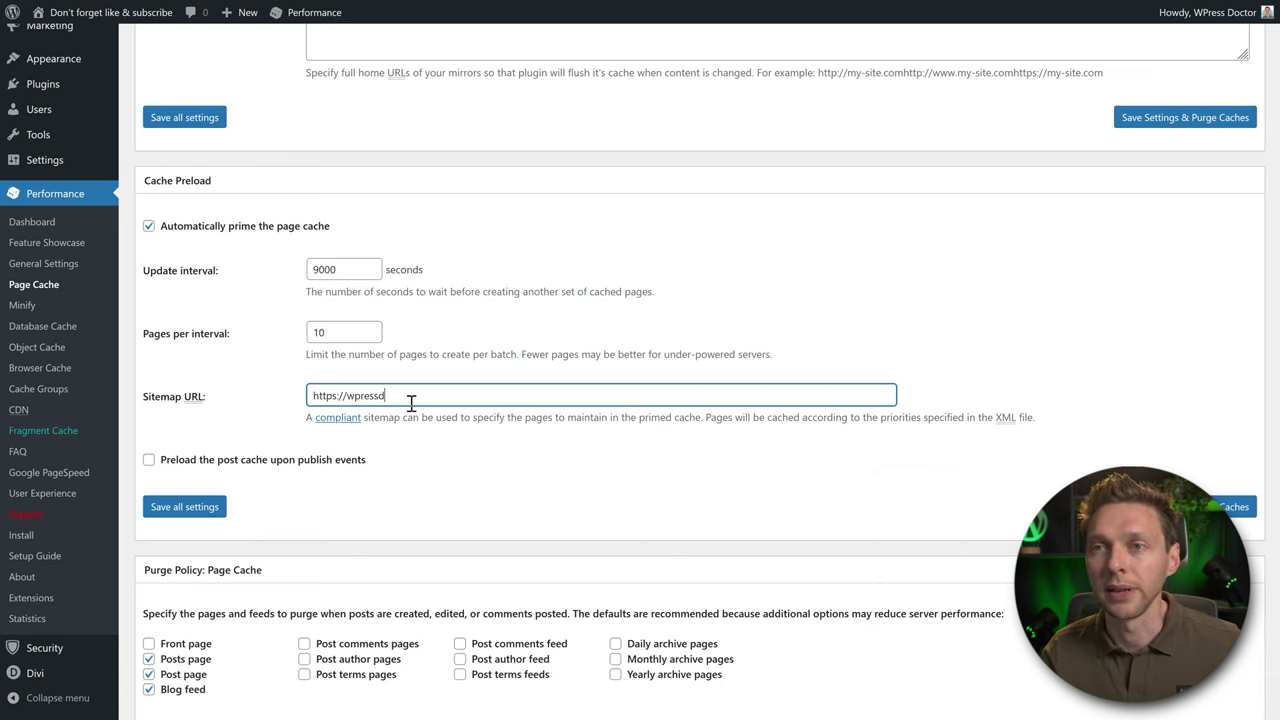
{"action": "type", "text": "oc.com"}
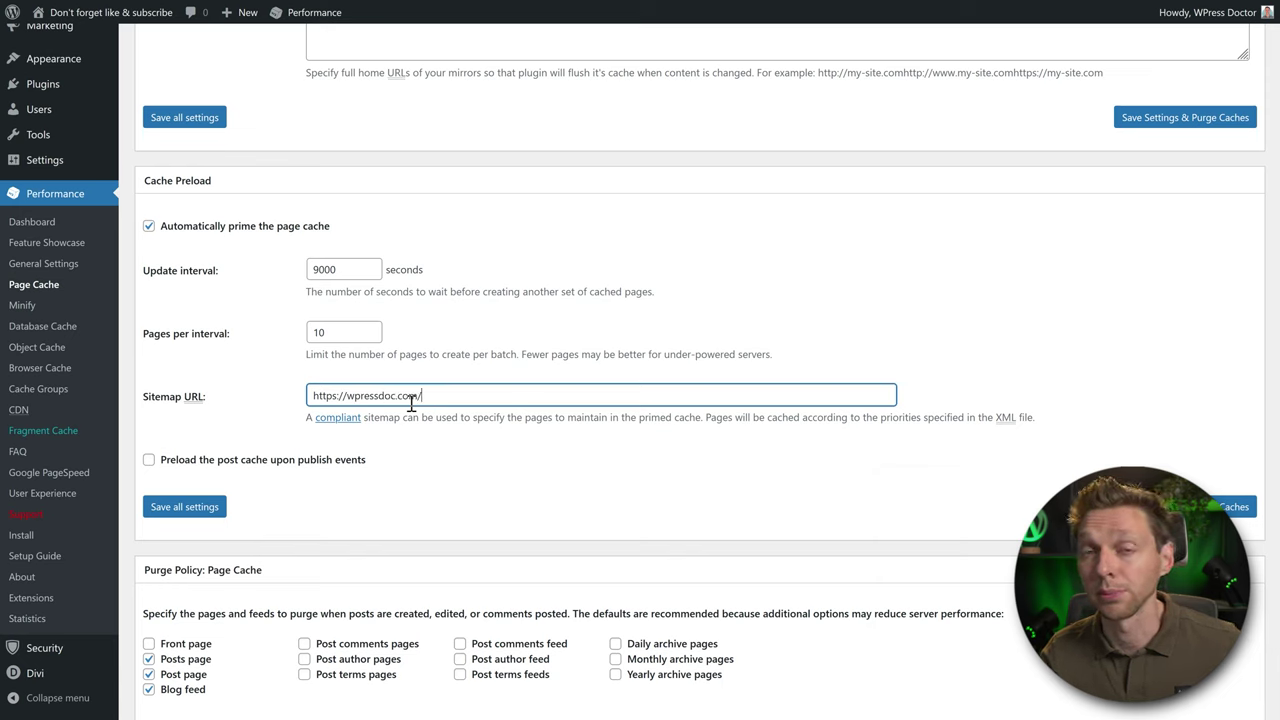
{"action": "type", "text": "/sitemap.xml"}
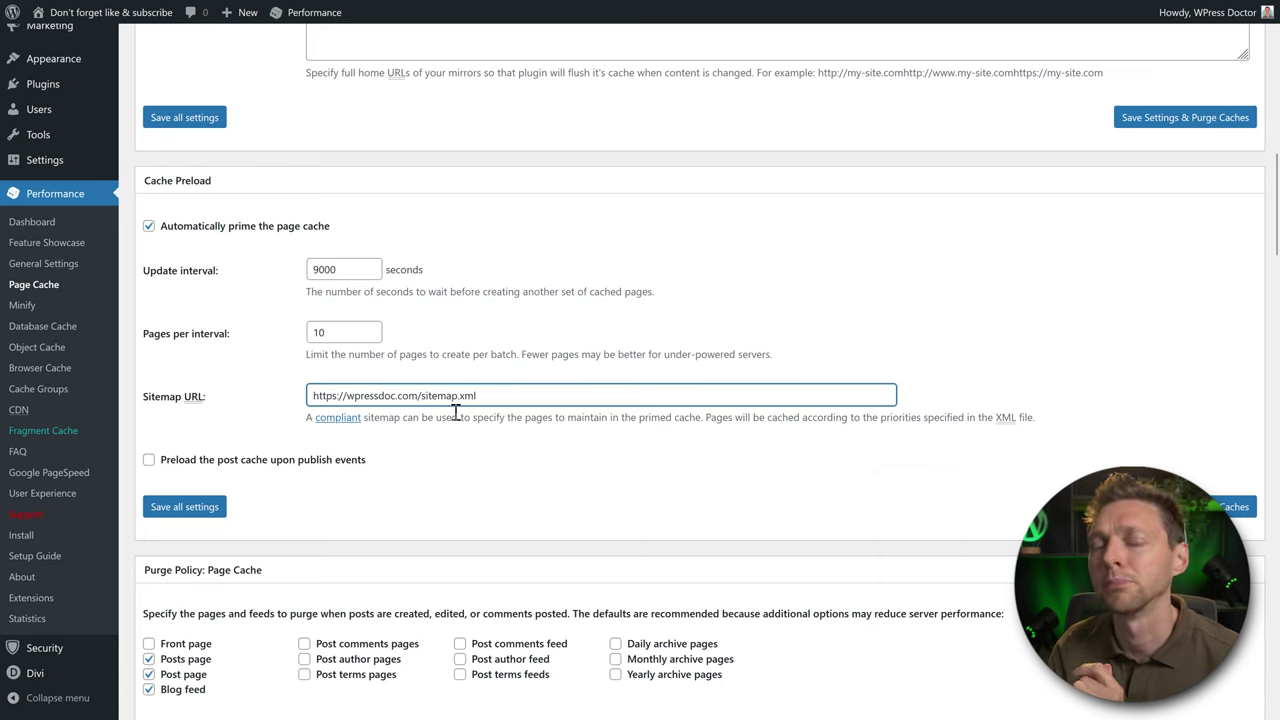
{"action": "left_click_drag", "start_coordinate": [512, 396], "coordinate": [312, 397]}
{"action": "left_click", "coordinate": [522, 396]}
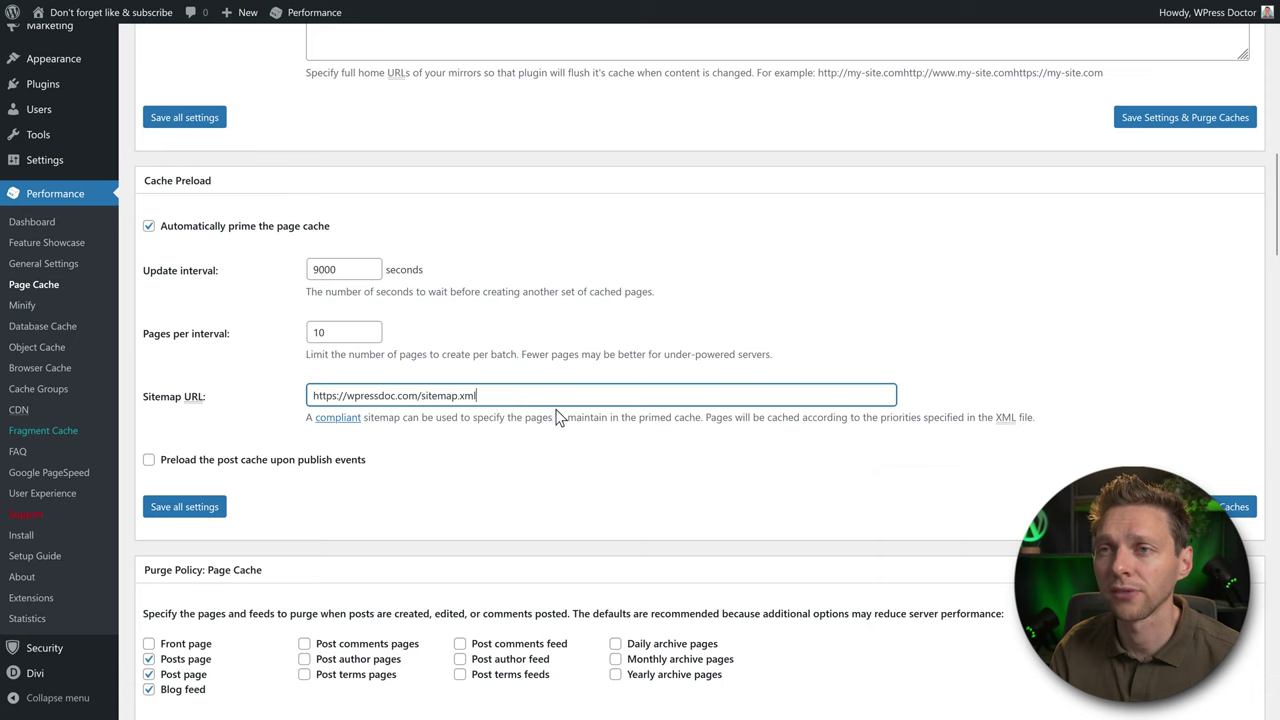
{"action": "left_click_drag", "start_coordinate": [490, 397], "coordinate": [310, 400]}
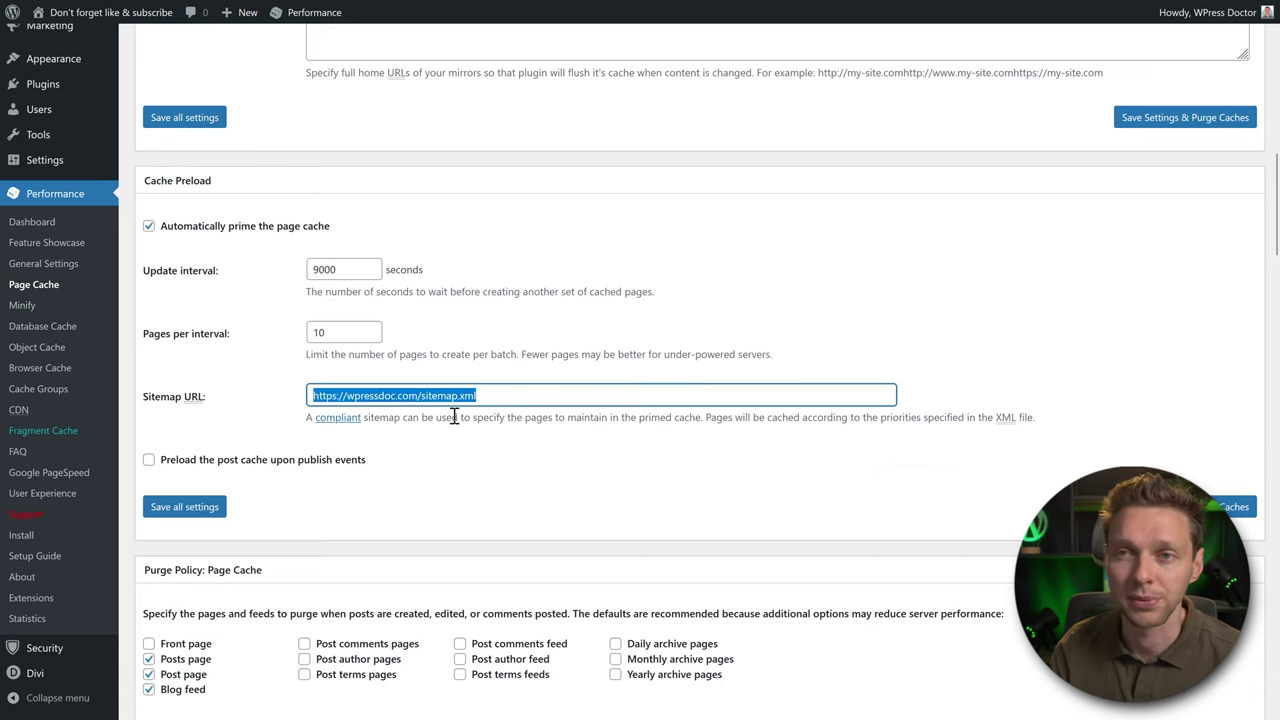
{"action": "left_click", "coordinate": [478, 455]}
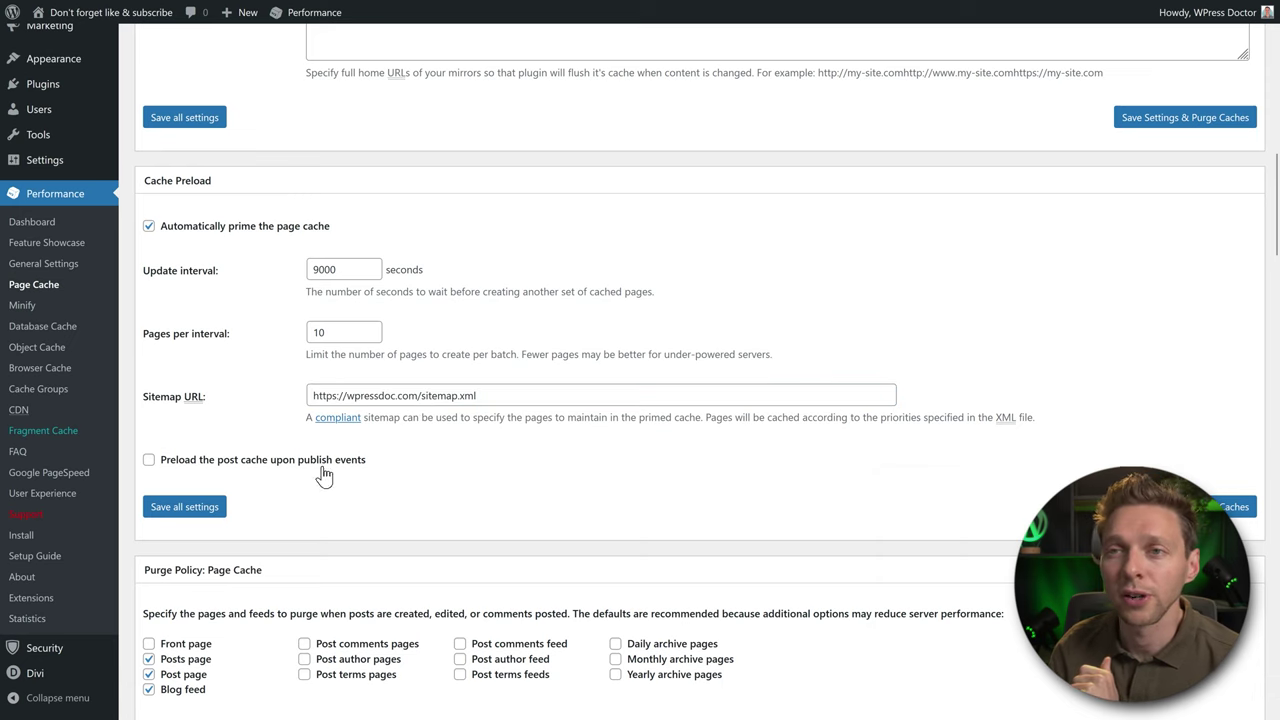
Step: Select Disable REST API in the REST API section of the Page Cache settings
{"action": "left_click_drag", "start_coordinate": [380, 463], "coordinate": [301, 472]}
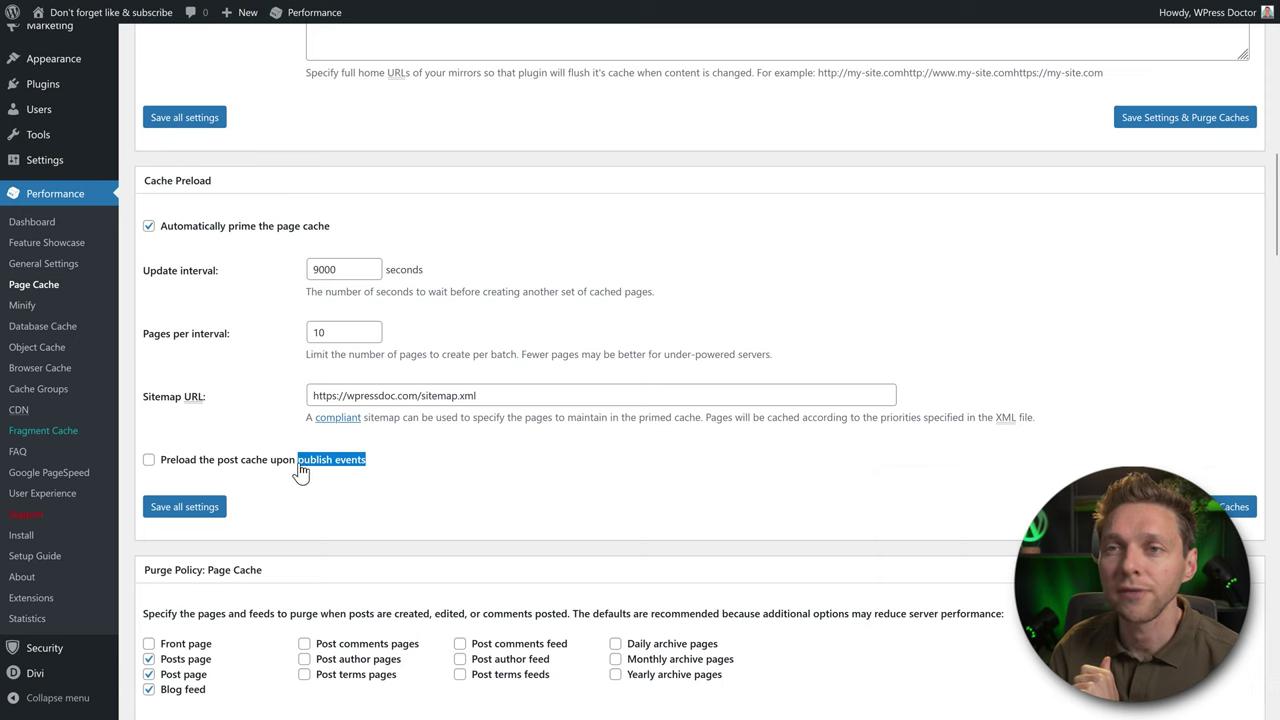
{"action": "left_click", "coordinate": [392, 468]}
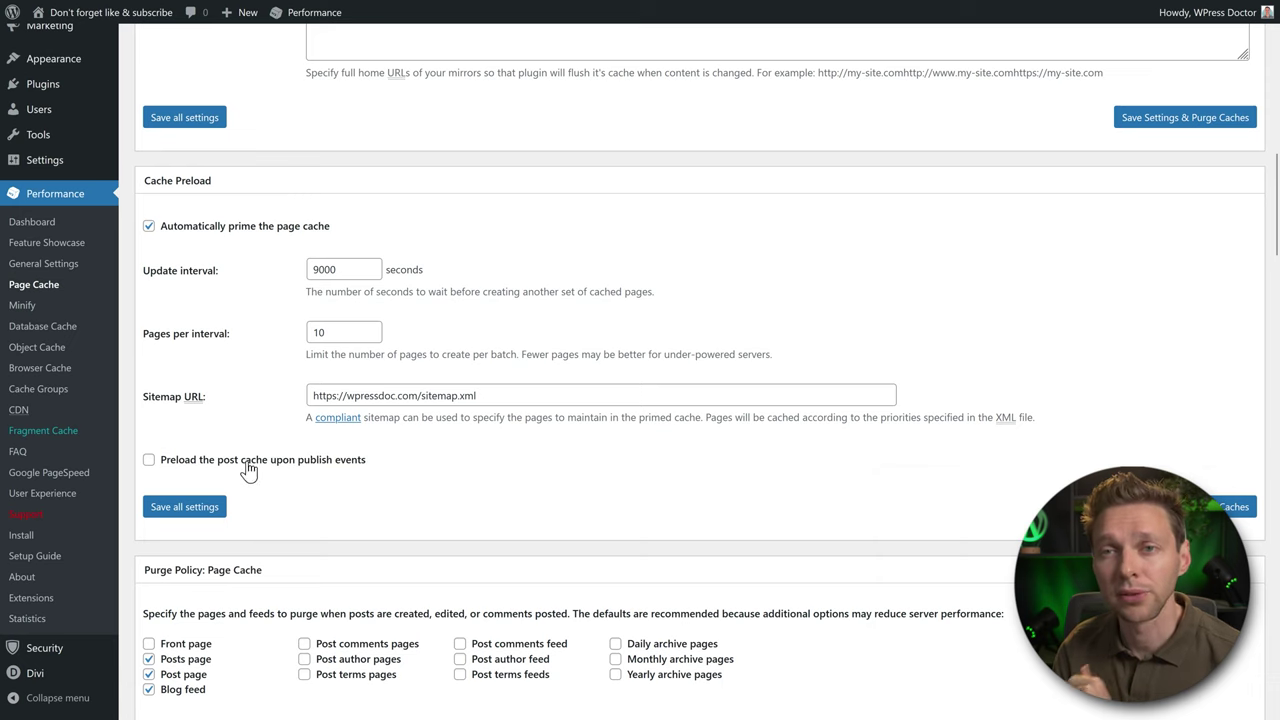
{"action": "middle_click", "coordinate": [649, 566]}
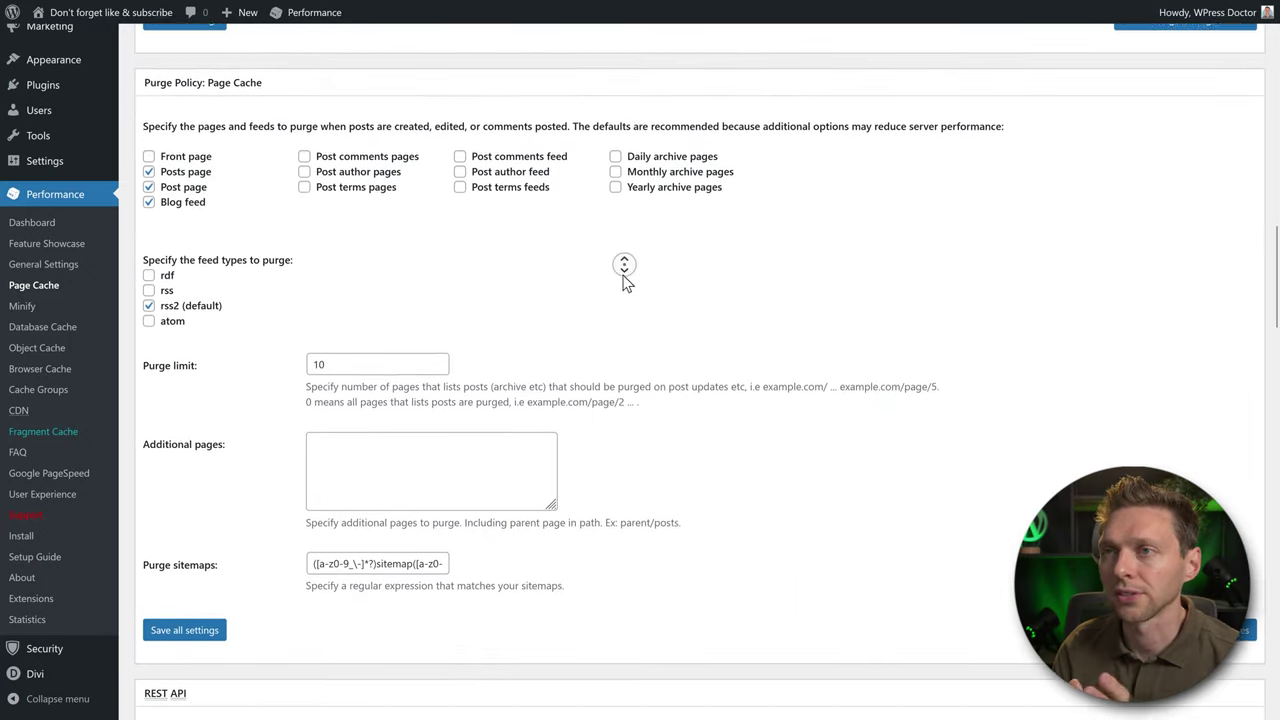
{"action": "scroll", "coordinate": [623, 265], "scroll_direction": "down", "scroll_amount": 3}
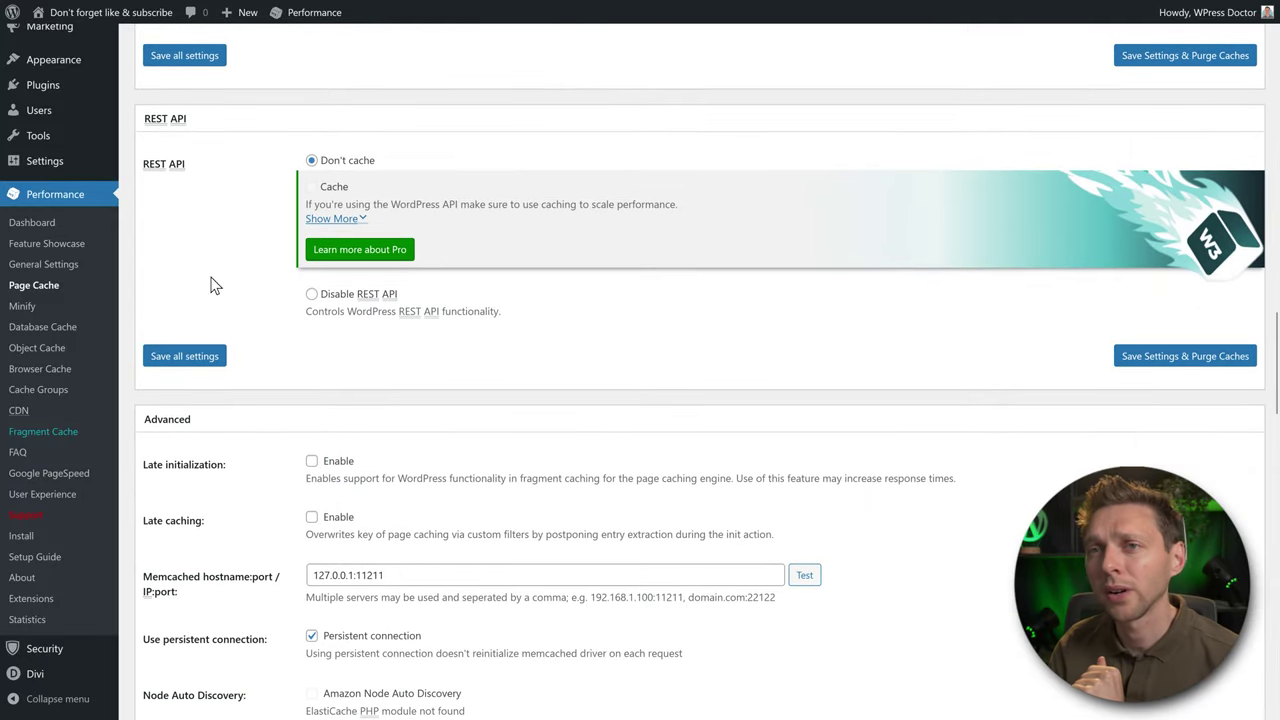
{"action": "left_click", "coordinate": [311, 294]}
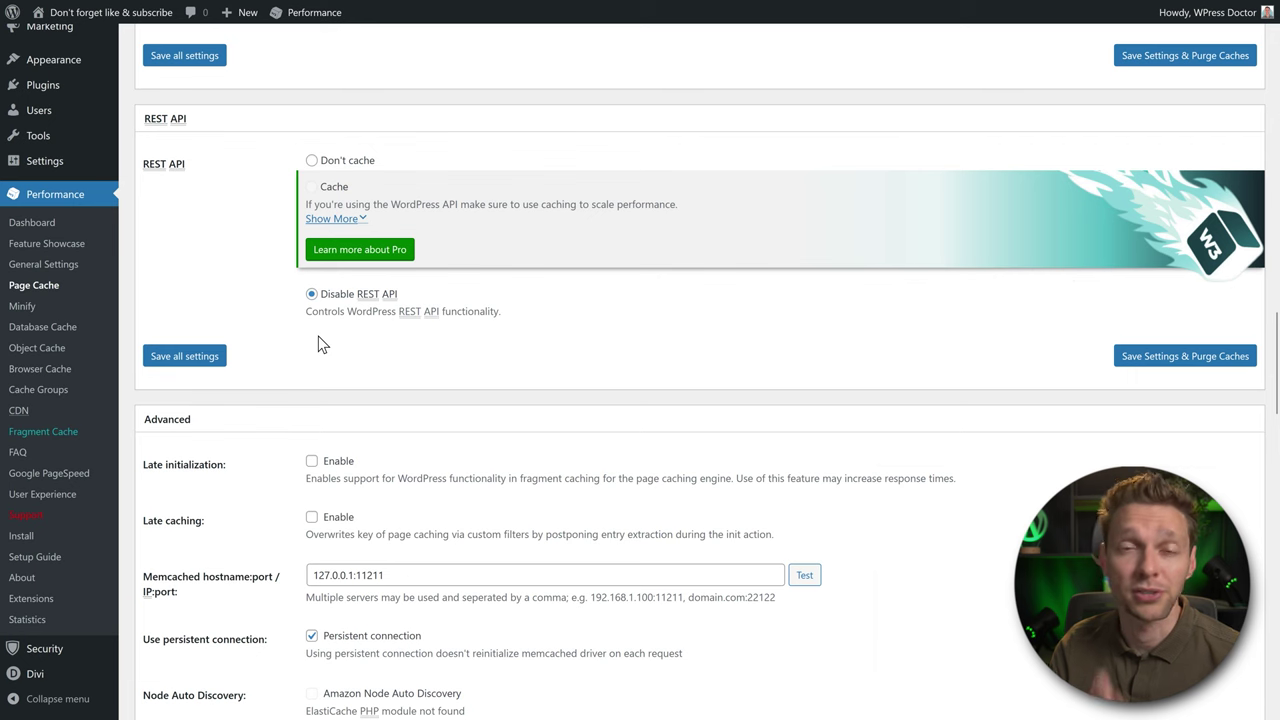
{"action": "scroll", "coordinate": [620, 267], "scroll_direction": "down", "scroll_amount": 1}
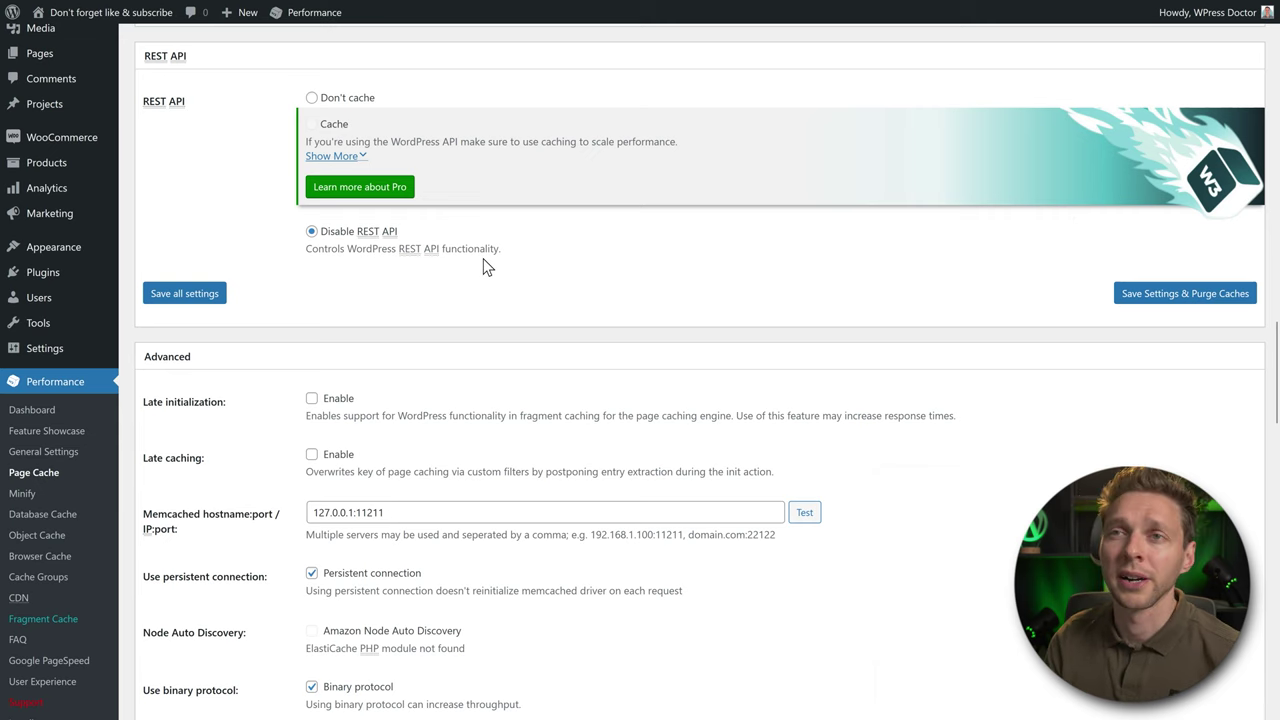
Step: Check the Memcached hostname and port in the Advanced section, then save the Page Cache settings and purge the caches
{"action": "middle_click", "coordinate": [588, 251]}
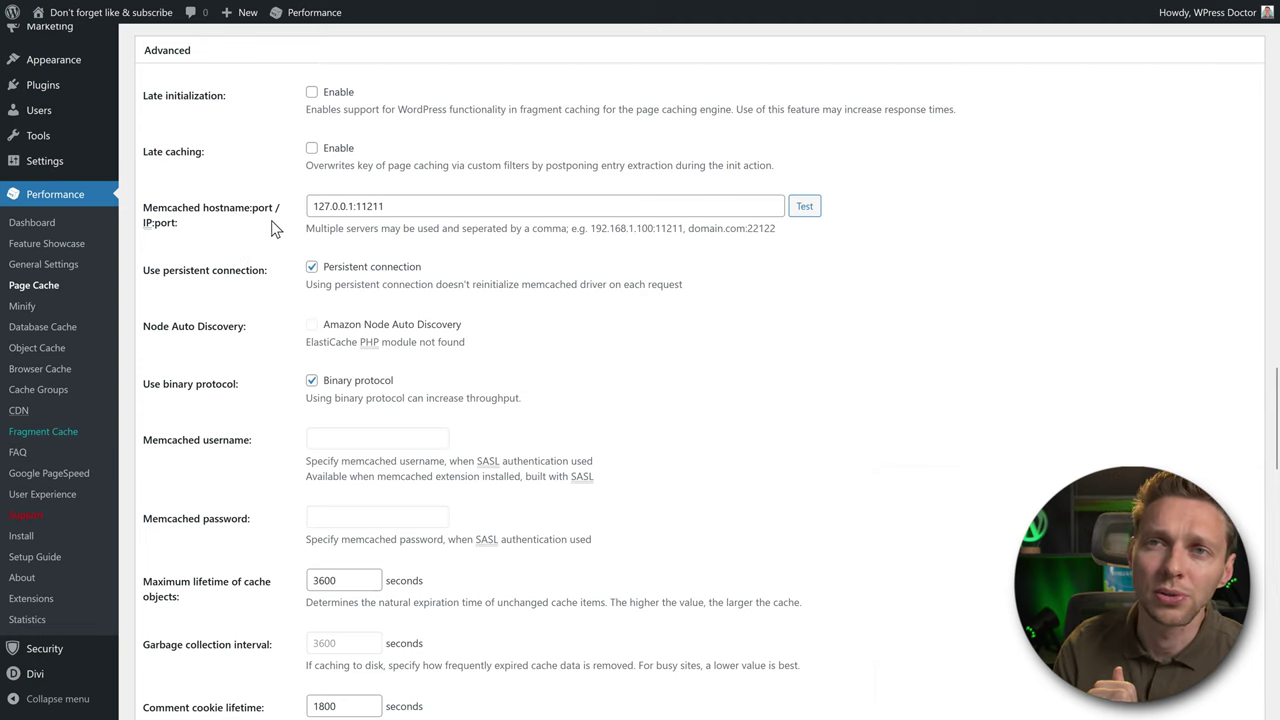
{"action": "left_click_drag", "start_coordinate": [396, 210], "coordinate": [311, 214]}
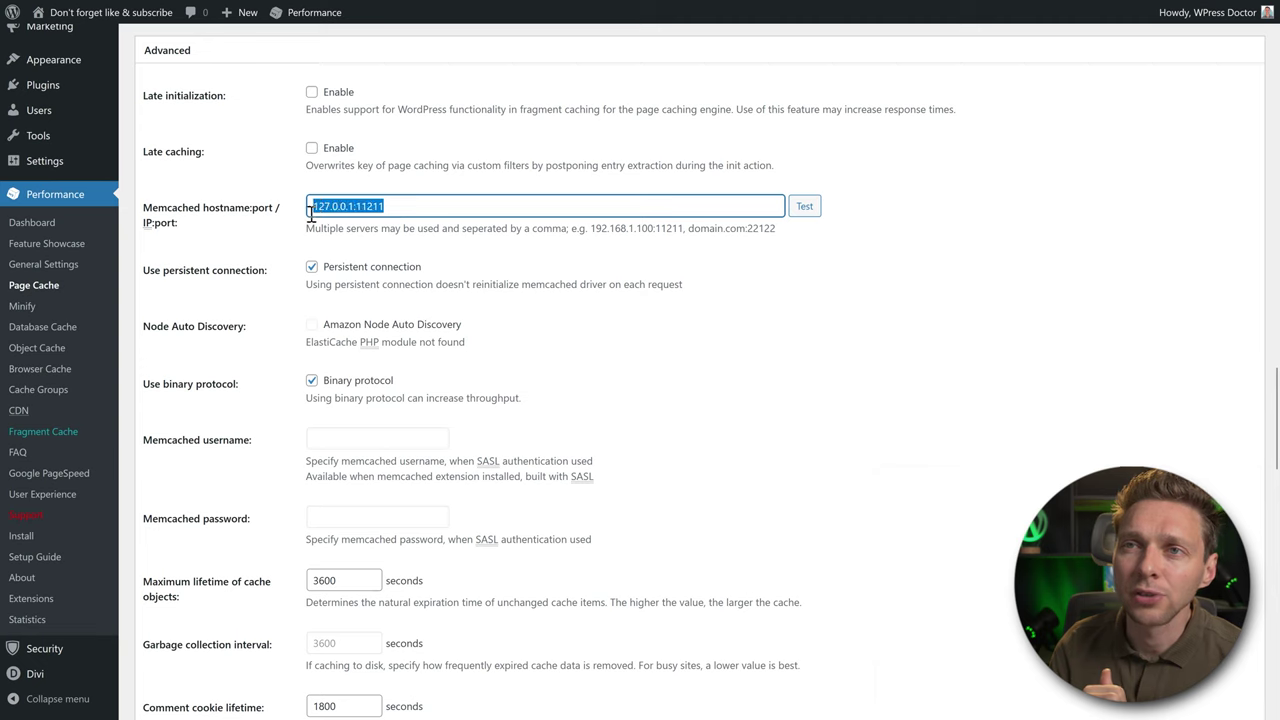
{"action": "left_click", "coordinate": [311, 264]}
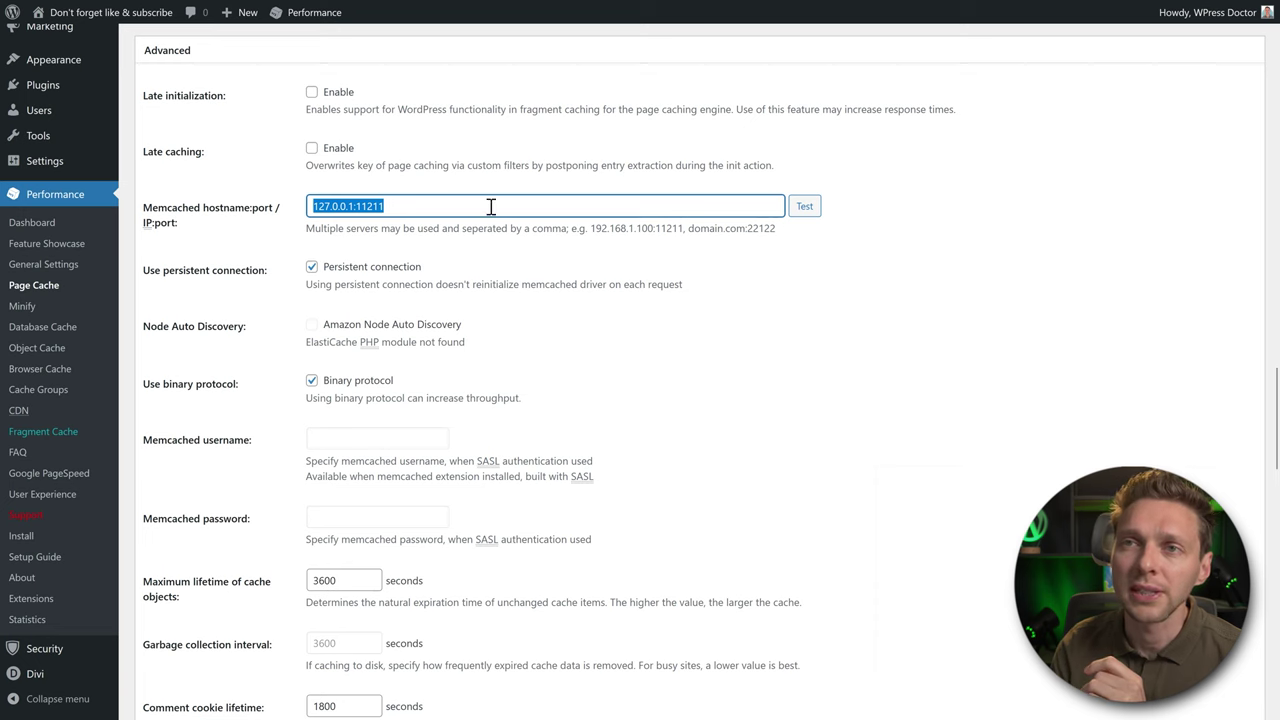
{"action": "left_click", "coordinate": [406, 205]}
{"action": "scroll", "coordinate": [662, 205], "scroll_direction": "down", "scroll_amount": 7}
{"action": "middle_click", "coordinate": [662, 205]}
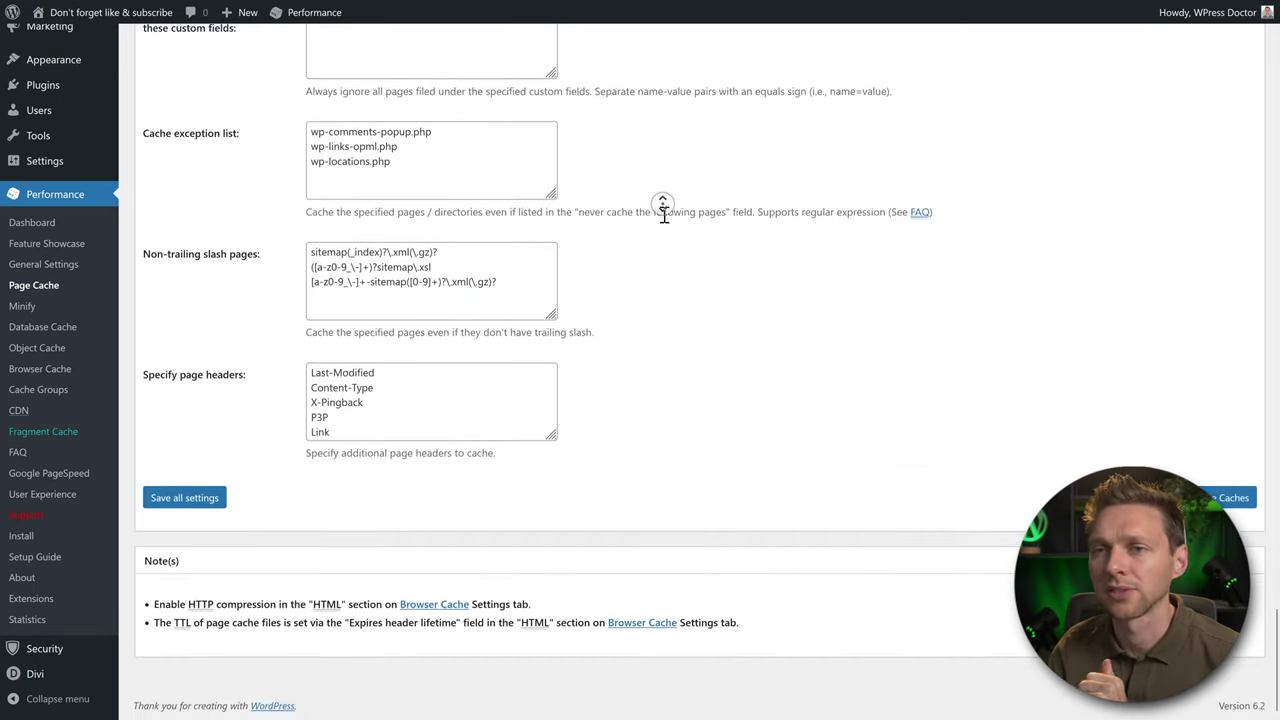
{"action": "middle_click", "coordinate": [664, 215]}
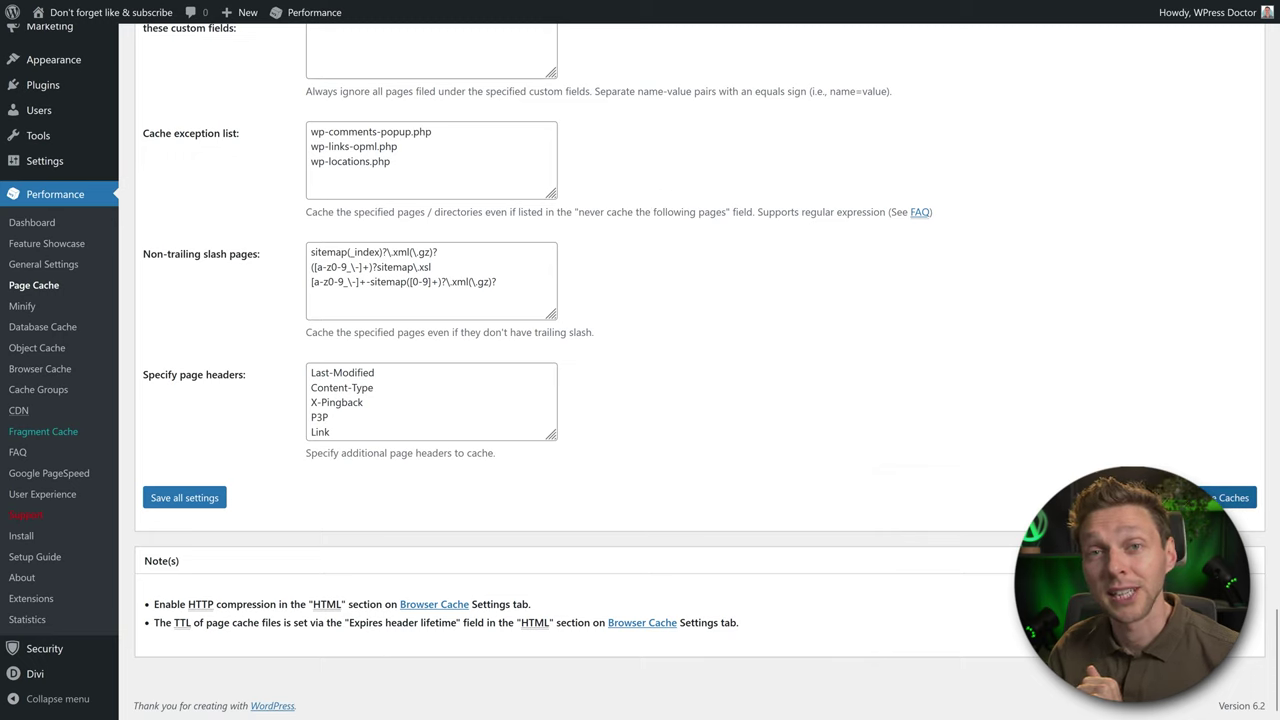
{"action": "left_click", "coordinate": [1230, 497]}
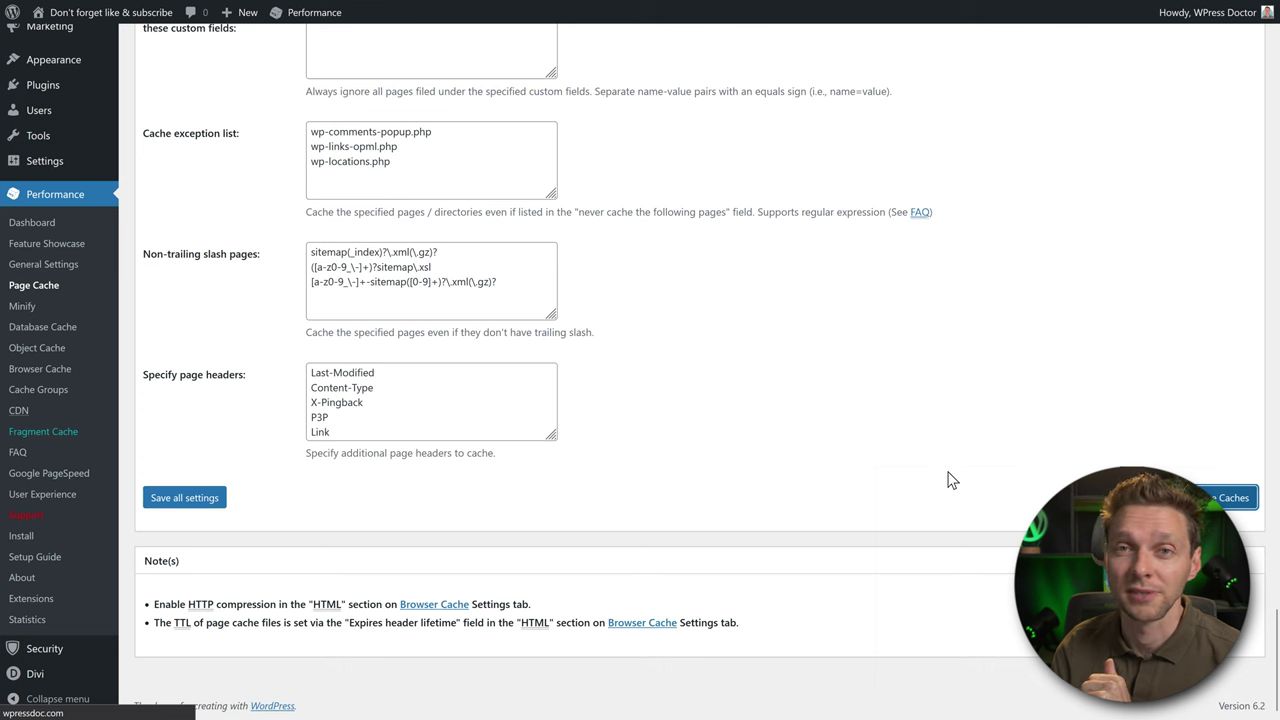
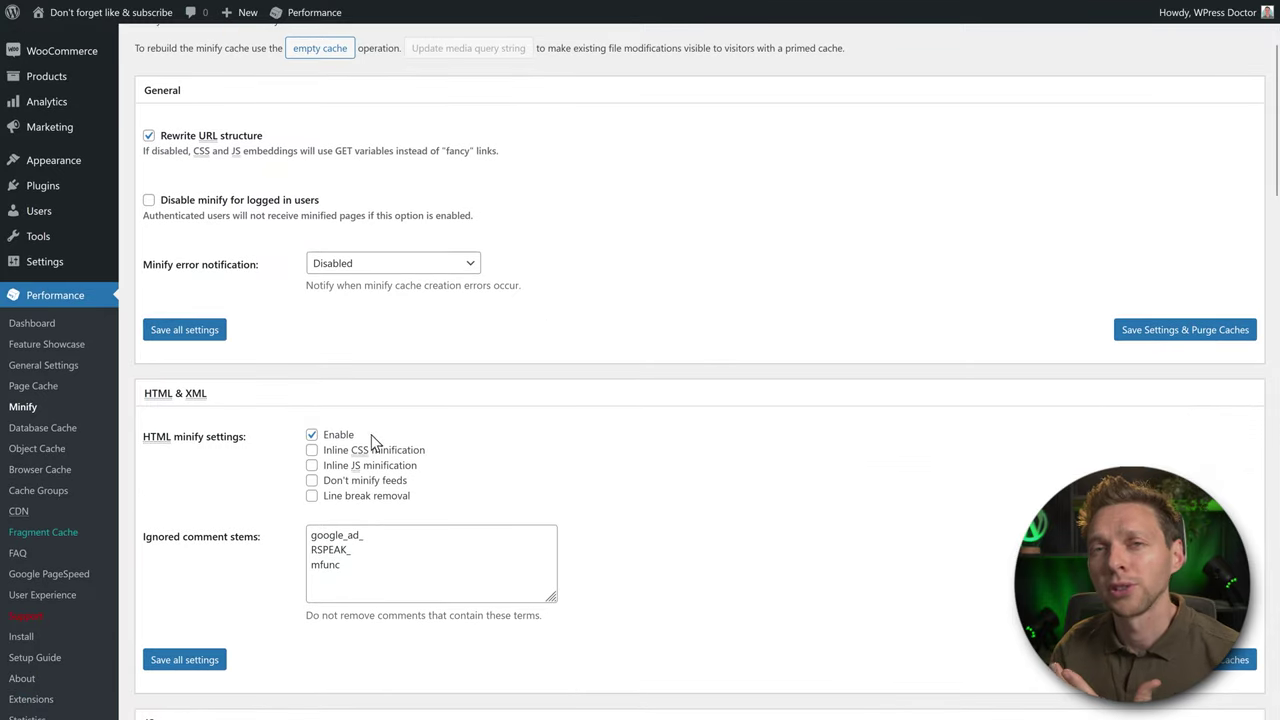
Step: Open the live site in a new private window and inspect the homepage layout and product range
{"action": "mouse_move", "coordinate": [64, 24]}
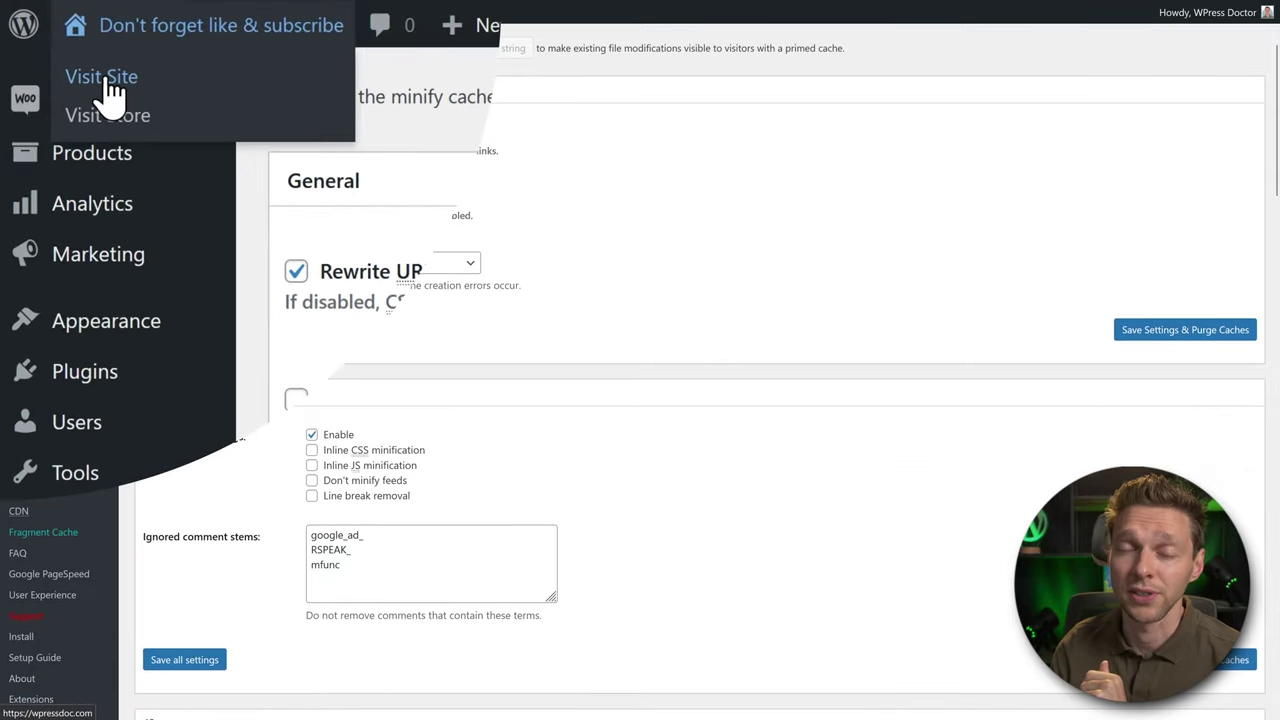
{"action": "right_click", "coordinate": [103, 77]}
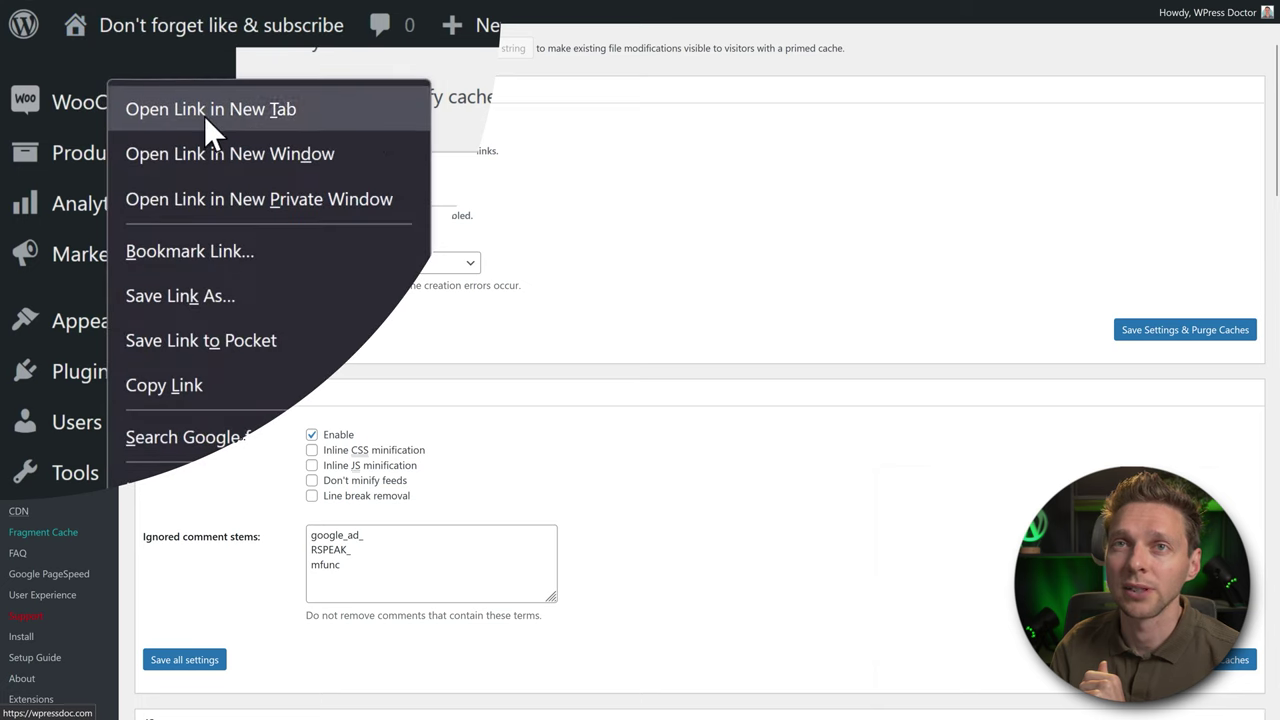
{"action": "left_click", "coordinate": [248, 203]}
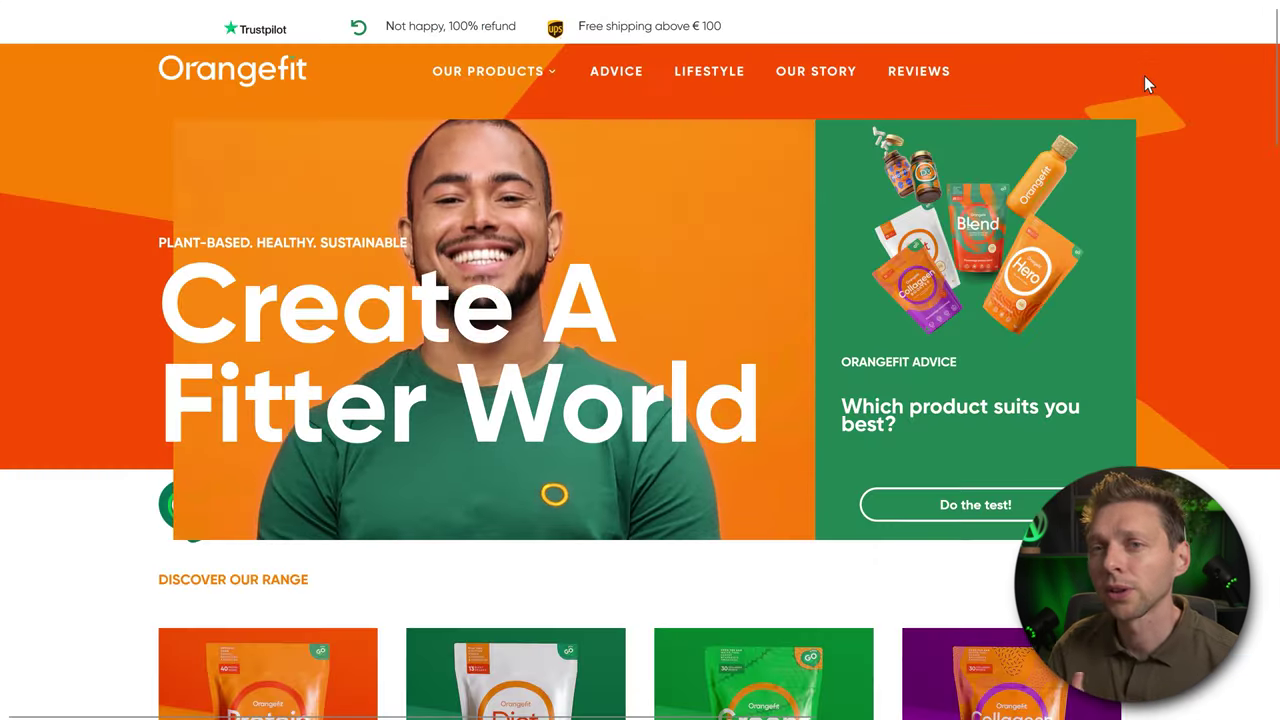
{"action": "scroll", "coordinate": [1147, 85], "scroll_direction": "down", "scroll_amount": 3}
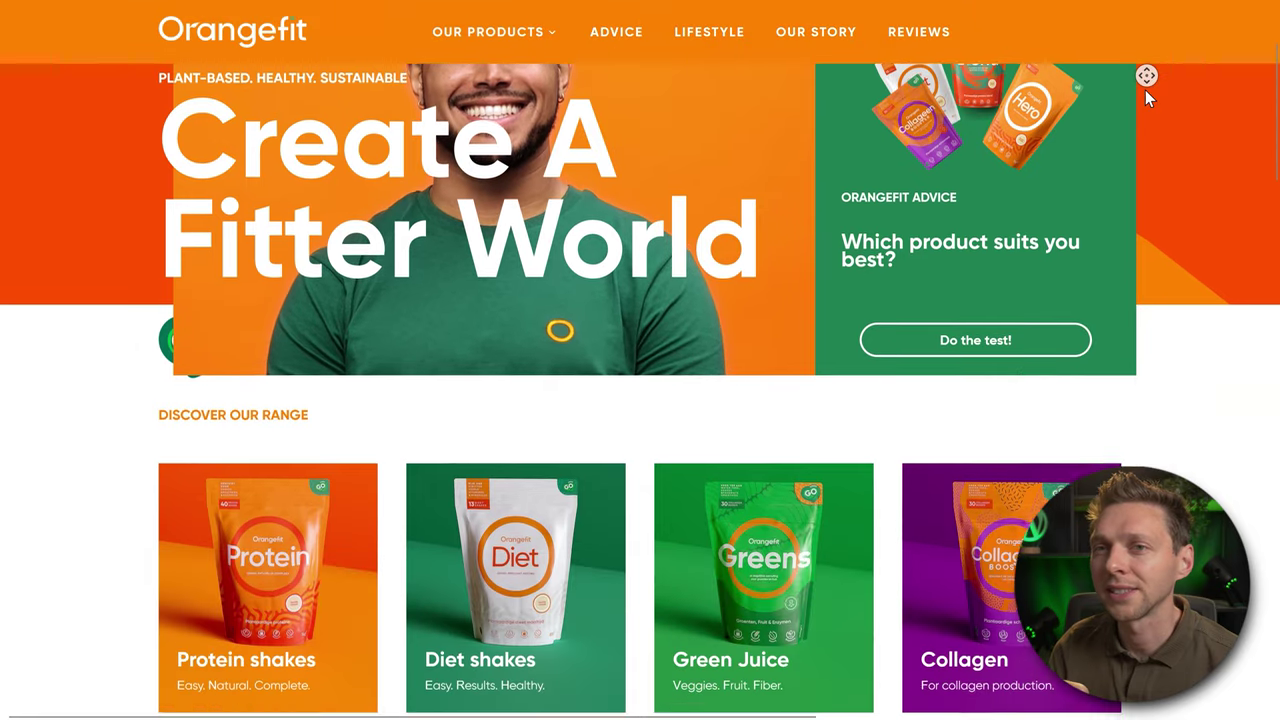
{"action": "scroll", "coordinate": [1147, 97], "scroll_direction": "down", "scroll_amount": 3}
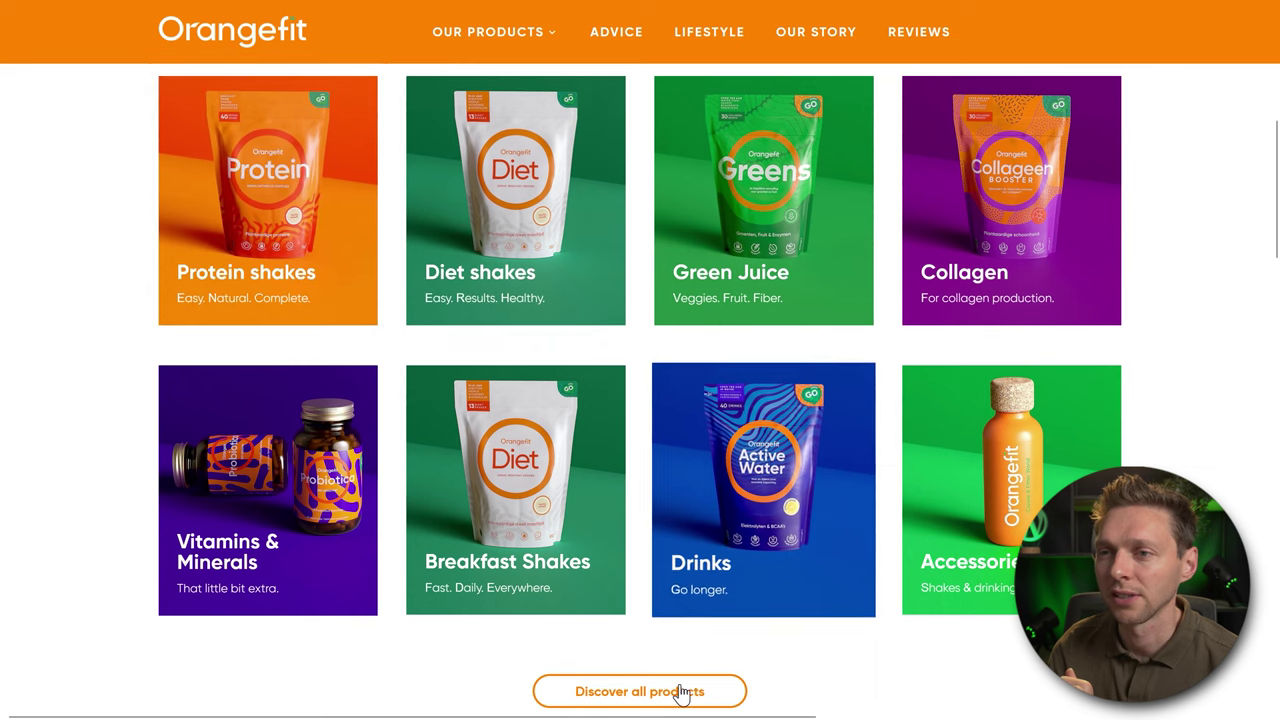
{"action": "middle_click", "coordinate": [1211, 378]}
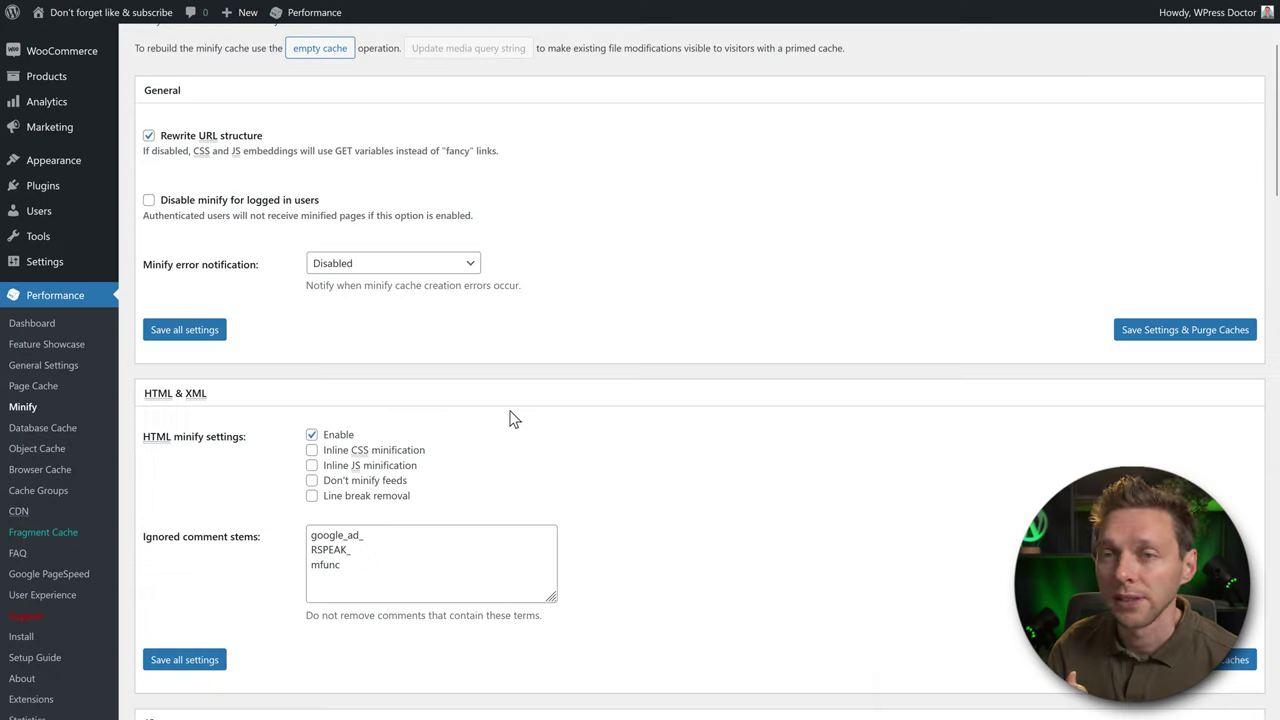
Step: Enable Inline CSS minification, Inline JS minification and Line break removal for HTML minify, and save the settings while purging the caches
{"action": "left_click", "coordinate": [311, 466]}
{"action": "left_click", "coordinate": [312, 496]}
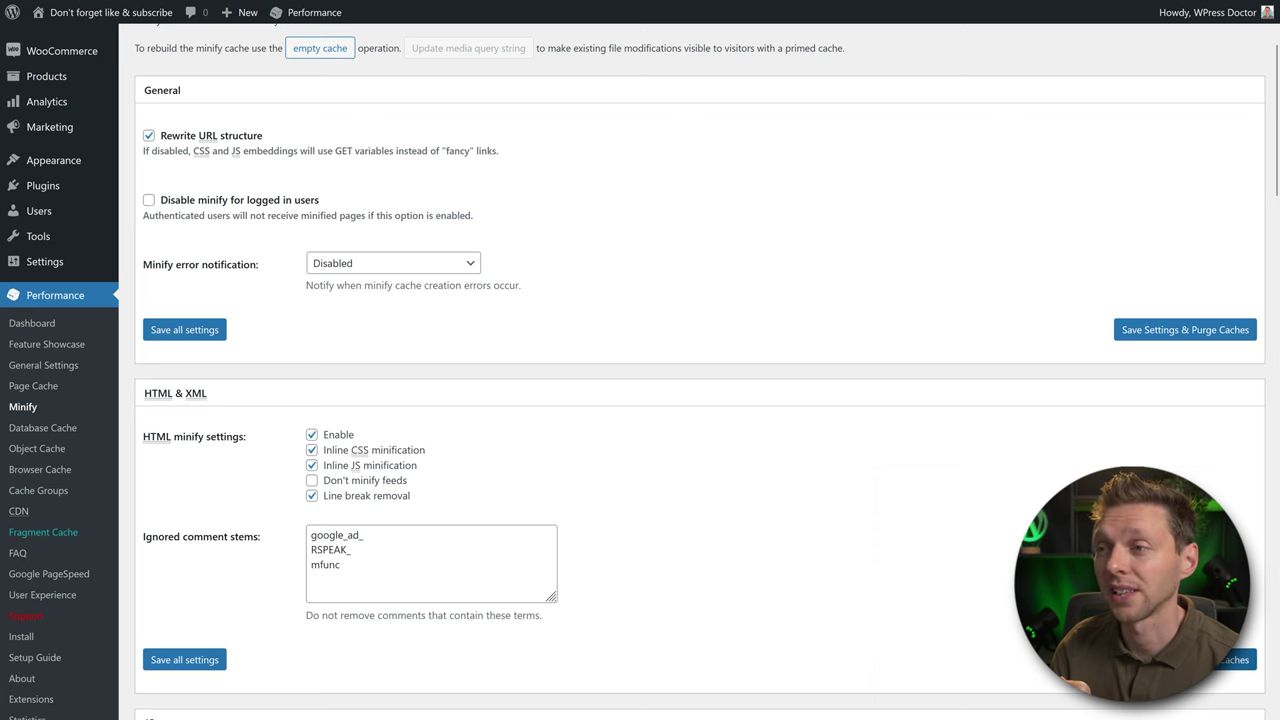
{"action": "left_click", "coordinate": [1190, 660]}
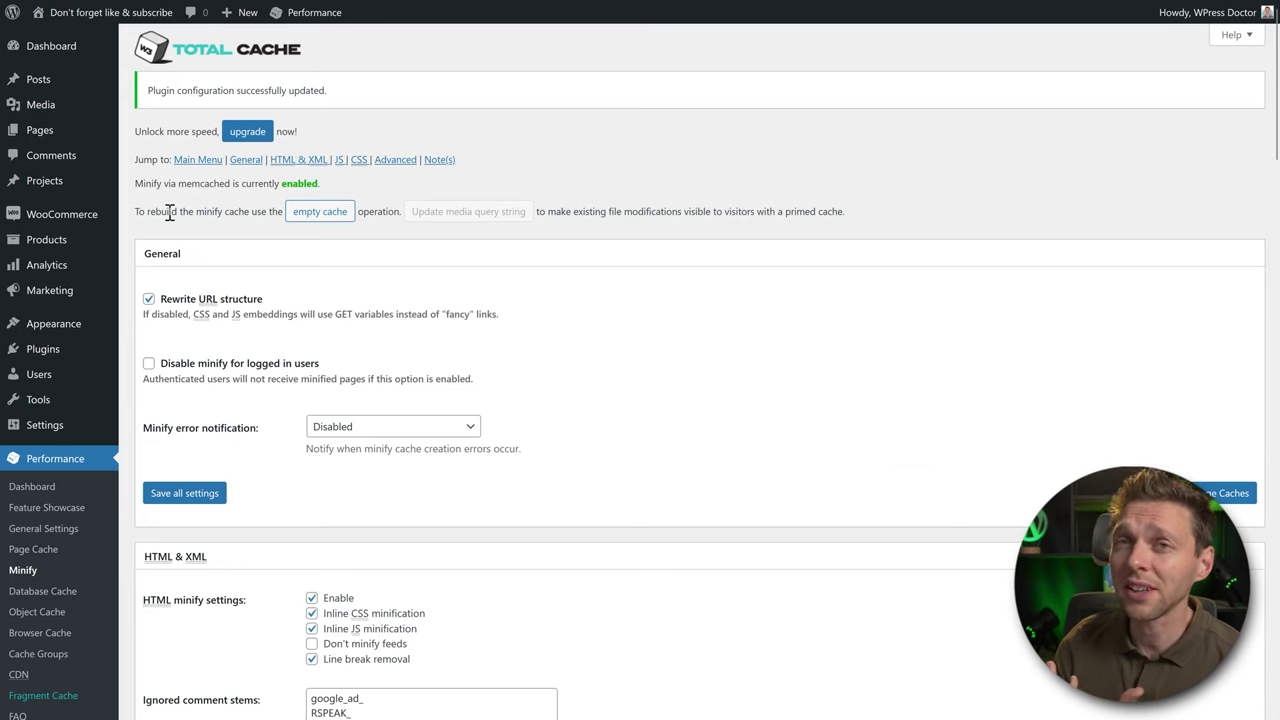
Step: Reopen the live site in a private window to check the homepage with HTML minification, and open the Protein product page
{"action": "mouse_move", "coordinate": [113, 29]}
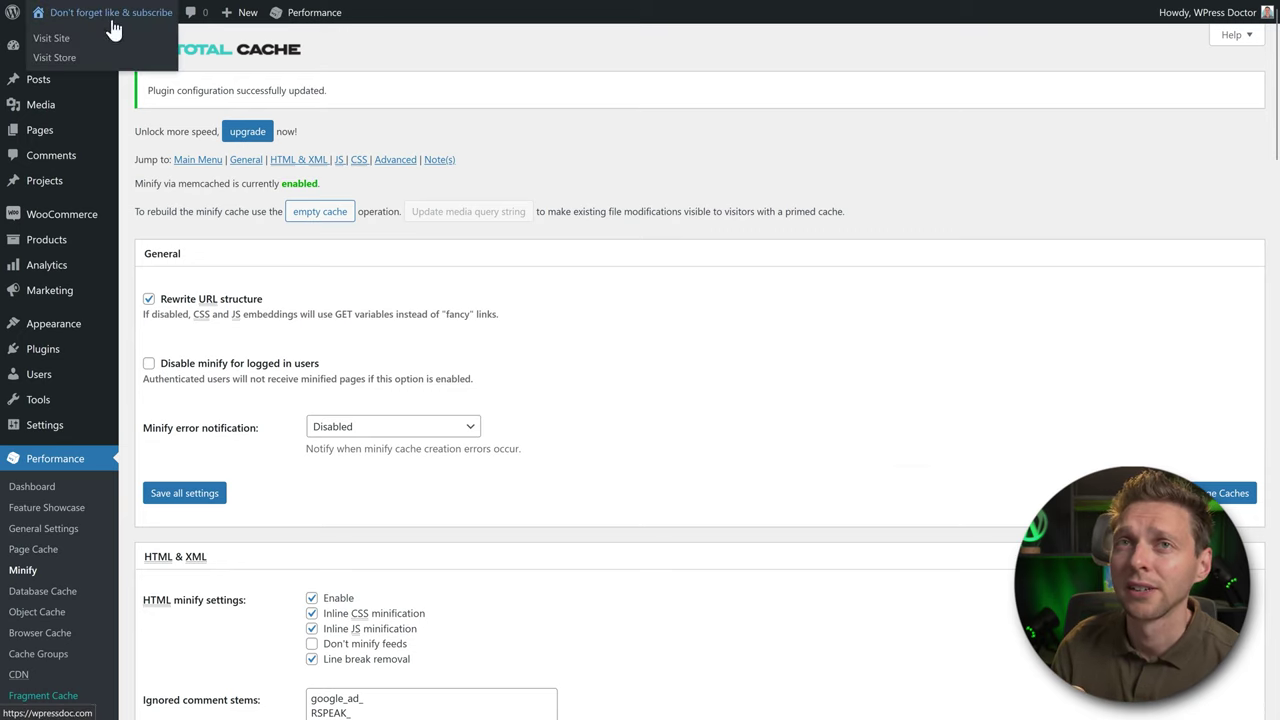
{"action": "right_click", "coordinate": [60, 40]}
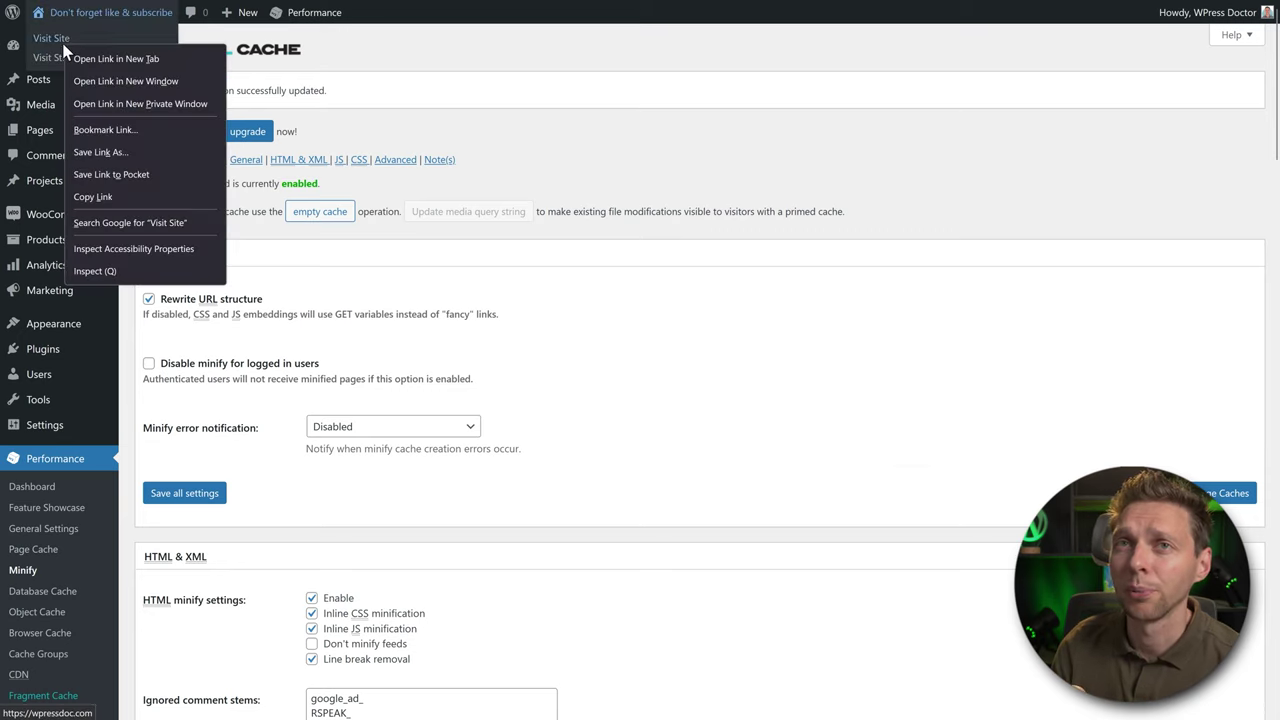
{"action": "left_click", "coordinate": [183, 104]}
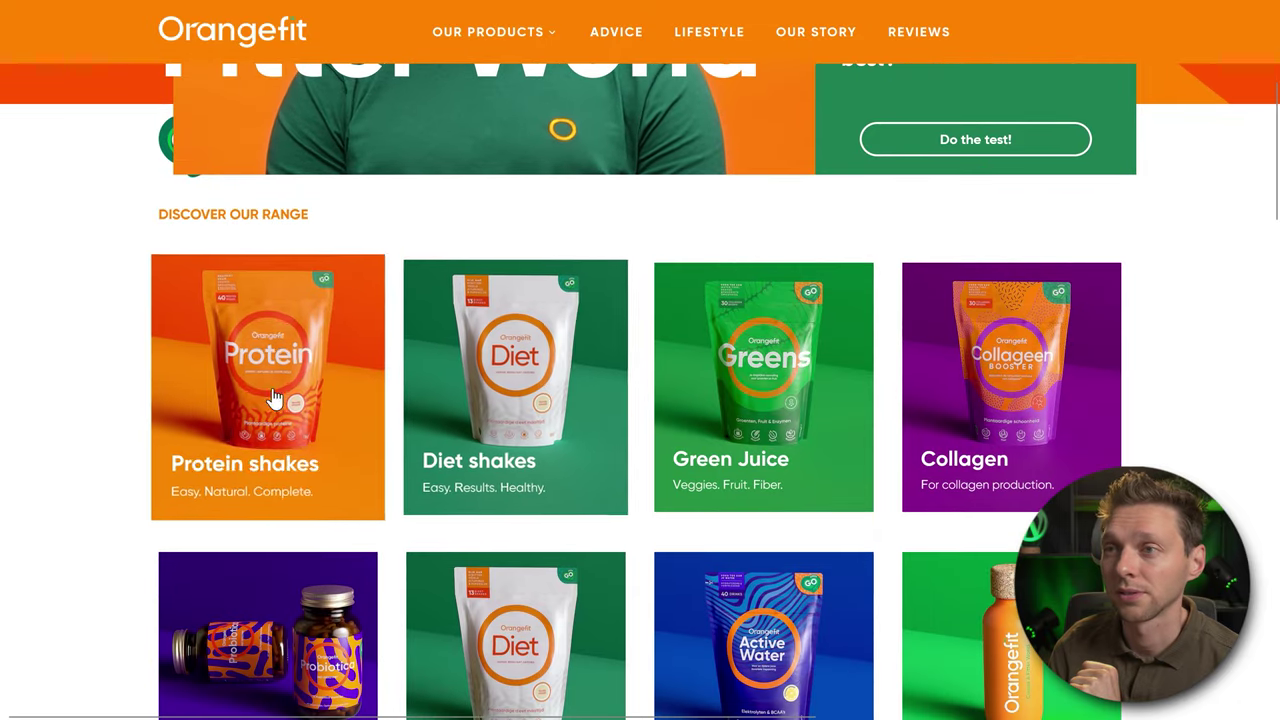
{"action": "middle_click", "coordinate": [1134, 349]}
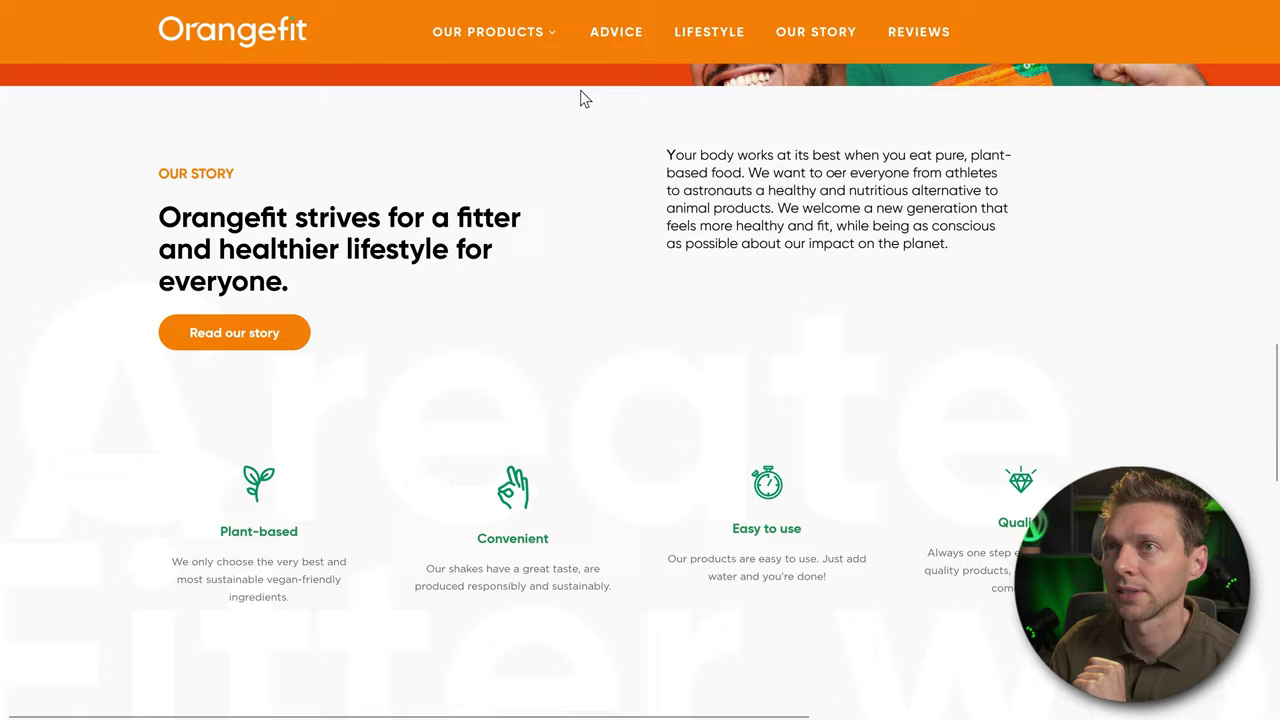
{"action": "middle_click", "coordinate": [408, 183]}
{"action": "left_click", "coordinate": [337, 236]}
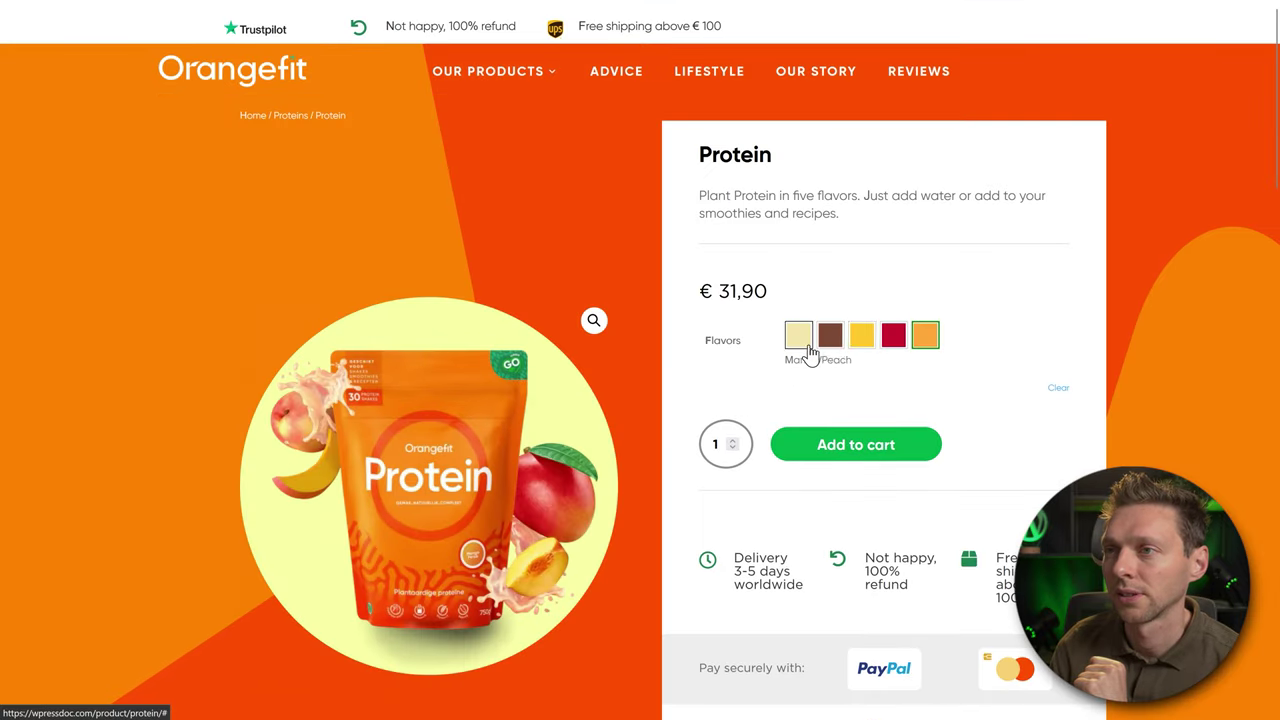
Step: Select the Vanilla flavor on the Protein product page and inspect the rest of the page through the FAQ section
{"action": "middle_click", "coordinate": [1007, 265]}
{"action": "middle_click", "coordinate": [975, 330]}
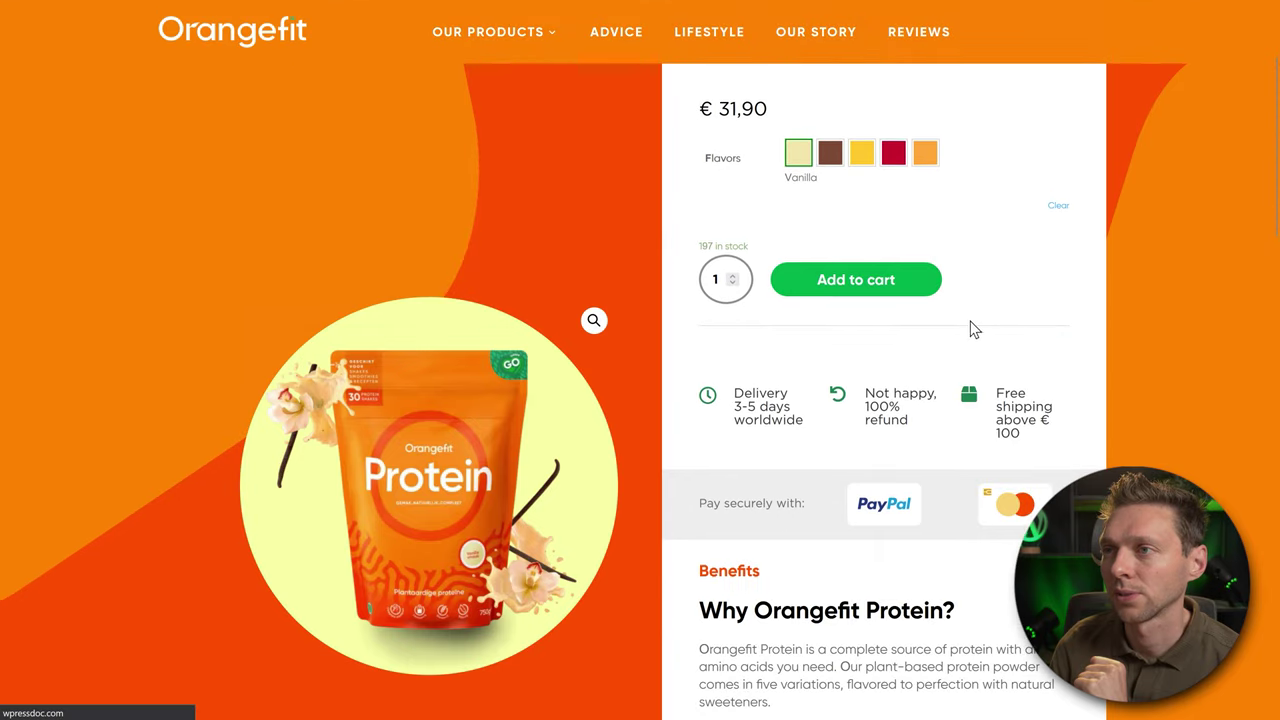
{"action": "scroll", "coordinate": [1021, 262], "scroll_direction": "up", "scroll_amount": 3}
{"action": "middle_click", "coordinate": [1021, 262]}
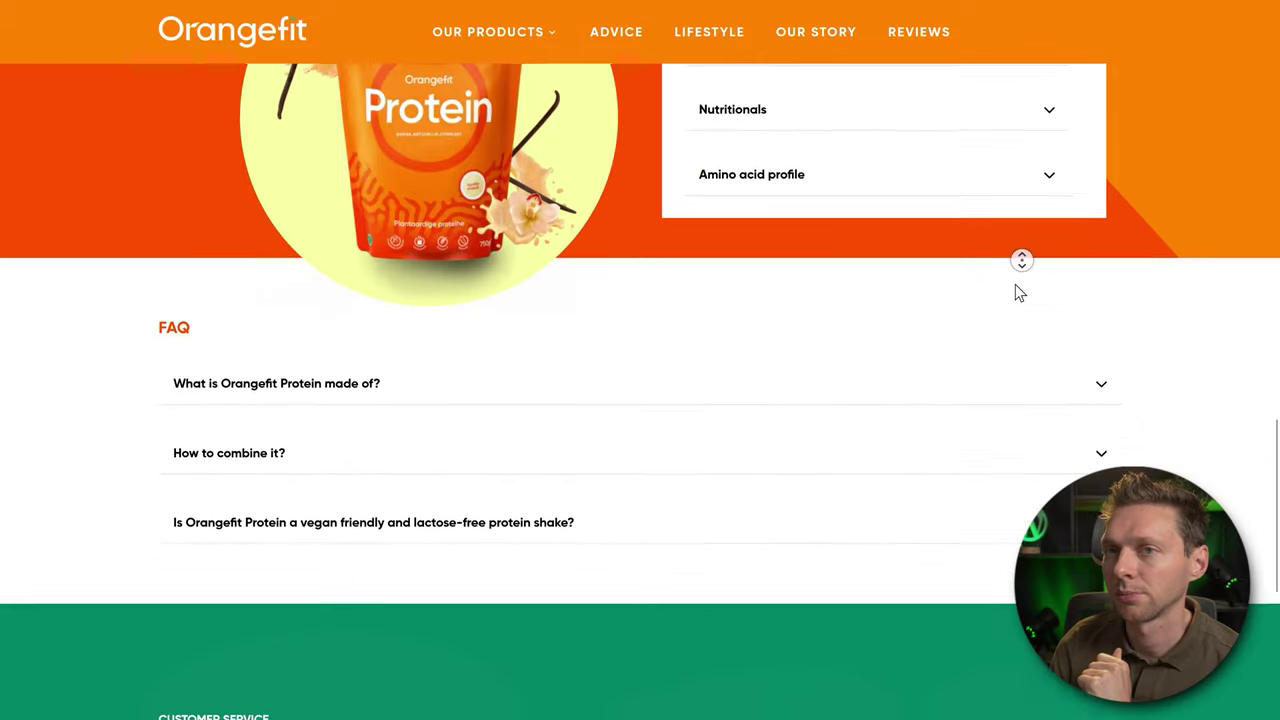
{"action": "middle_click", "coordinate": [1010, 279]}
{"action": "left_click", "coordinate": [1010, 279]}
{"action": "scroll", "coordinate": [960, 297], "scroll_direction": "down", "scroll_amount": 4}
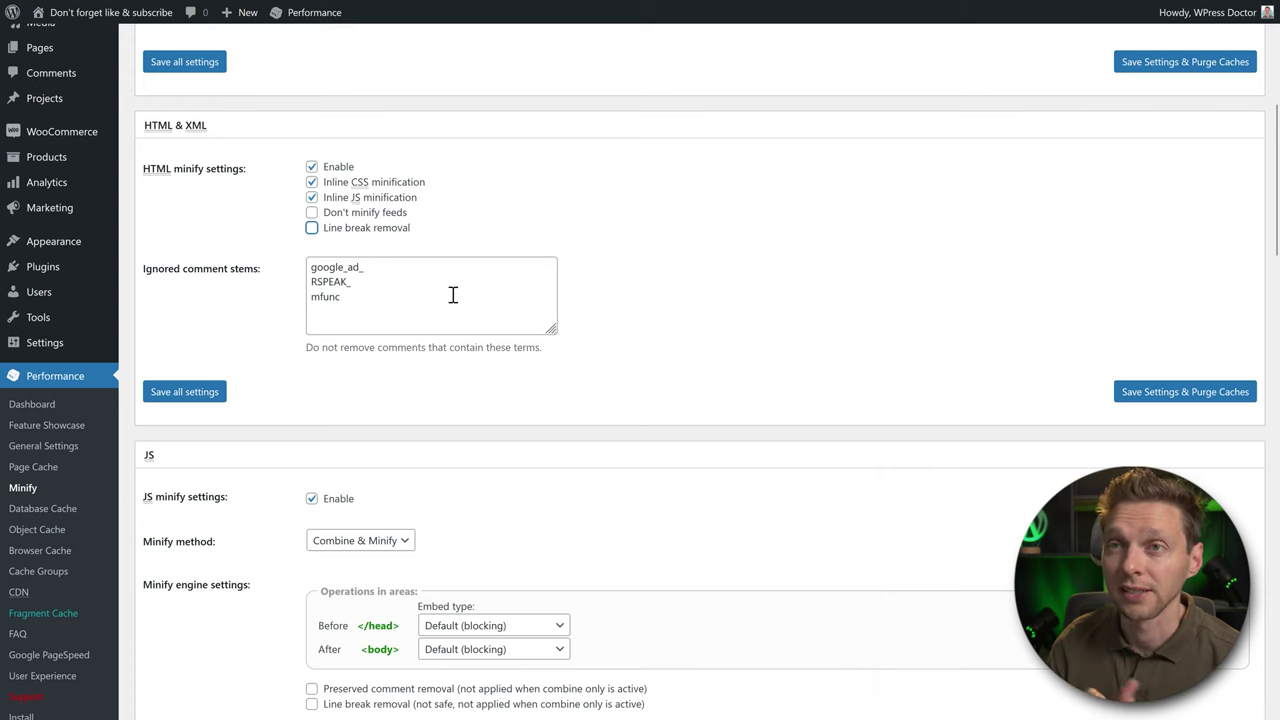
Step: Re-enable Line break removal for HTML minify, and switch Inline JS minification off and on again
{"action": "left_click", "coordinate": [312, 228]}
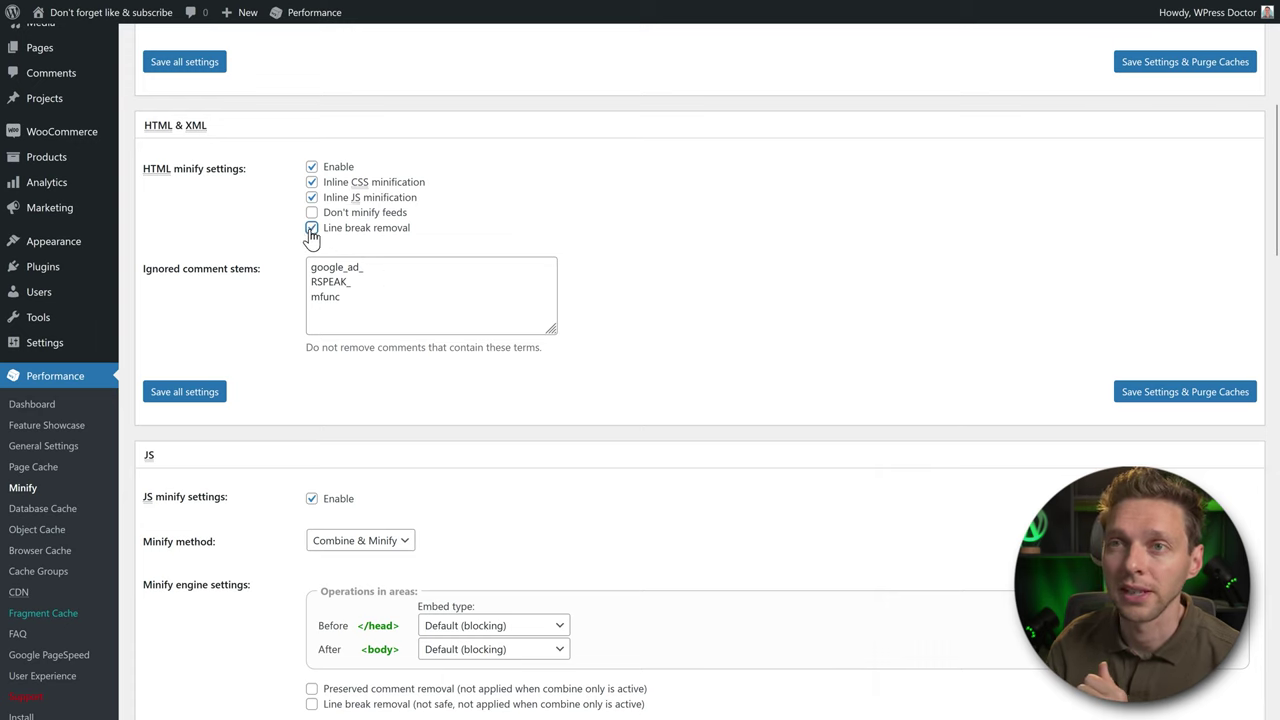
{"action": "left_click", "coordinate": [312, 197]}
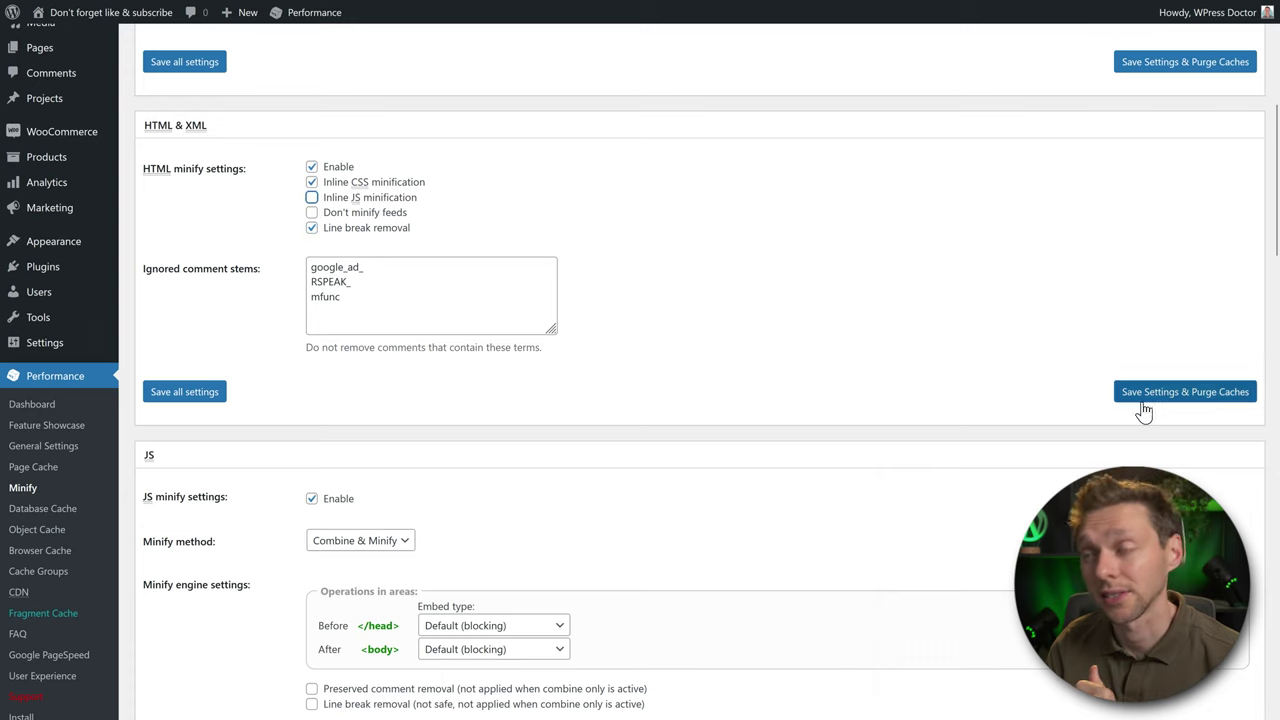
{"action": "left_click", "coordinate": [312, 198]}
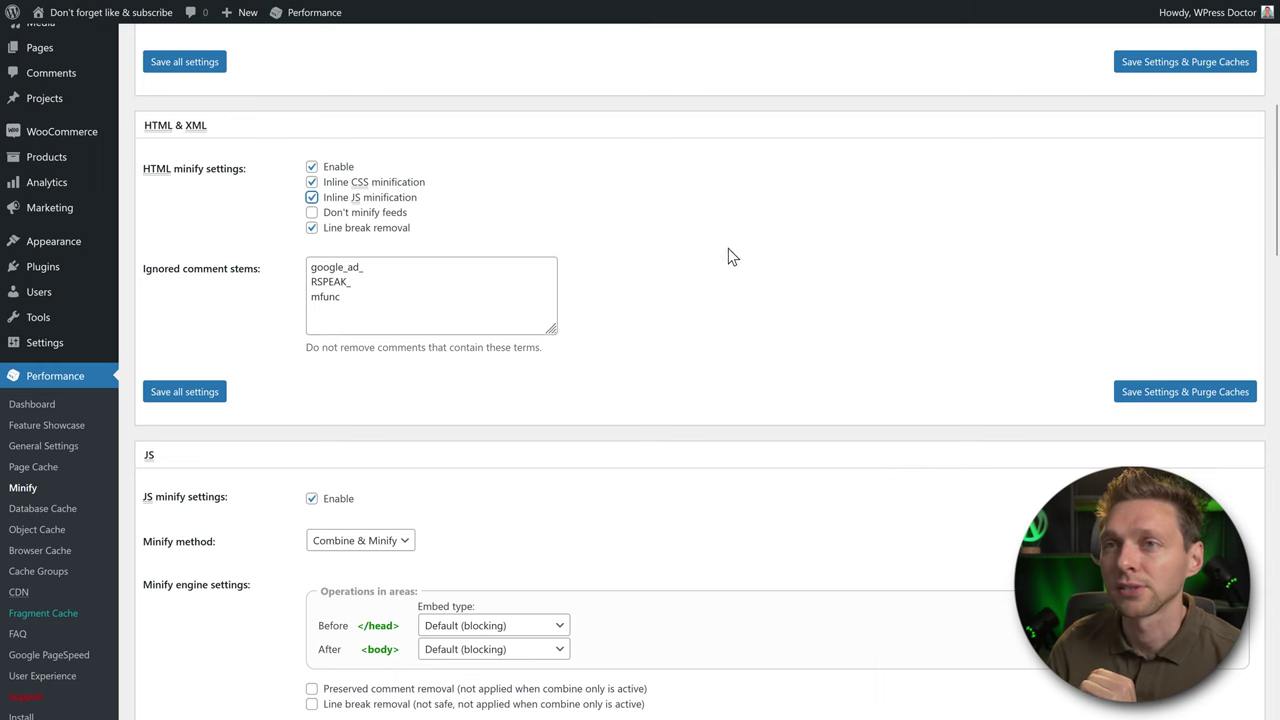
Step: Enable HTTP/2 push in the JS minify settings
{"action": "scroll", "coordinate": [728, 260], "scroll_direction": "down", "scroll_amount": 2}
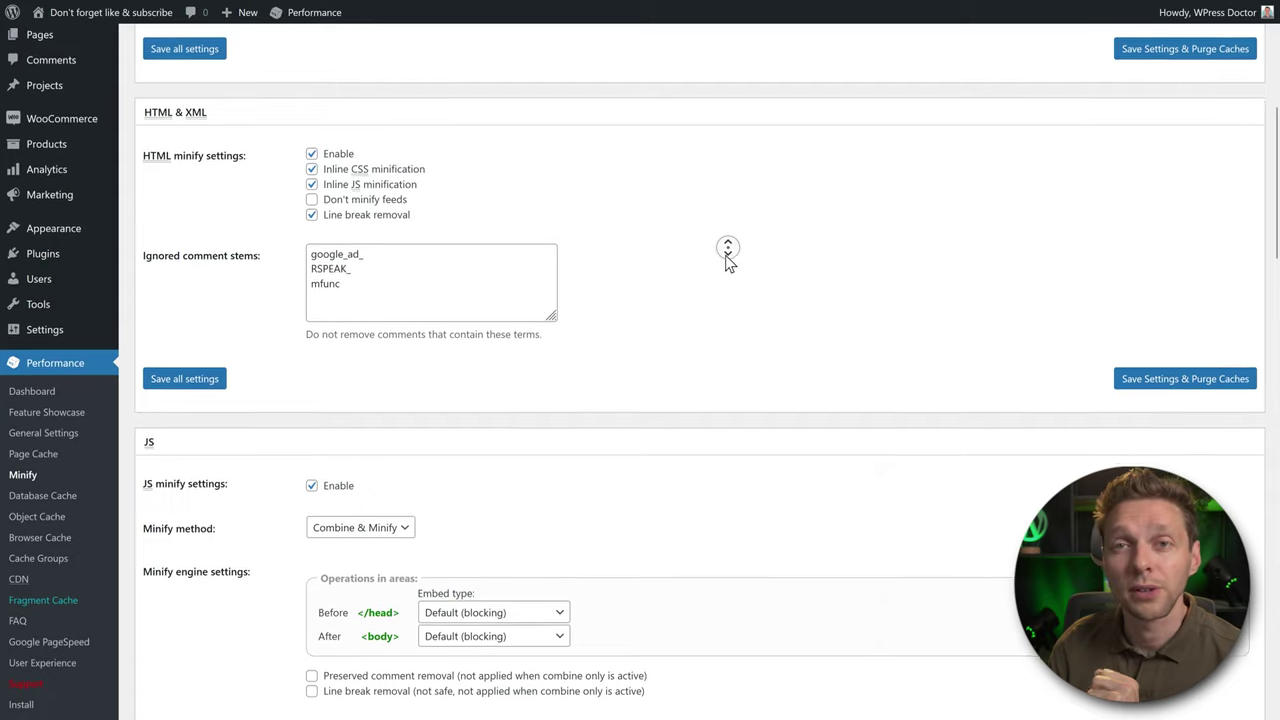
{"action": "scroll", "coordinate": [728, 260], "scroll_direction": "down", "scroll_amount": 5}
{"action": "middle_click", "coordinate": [727, 270]}
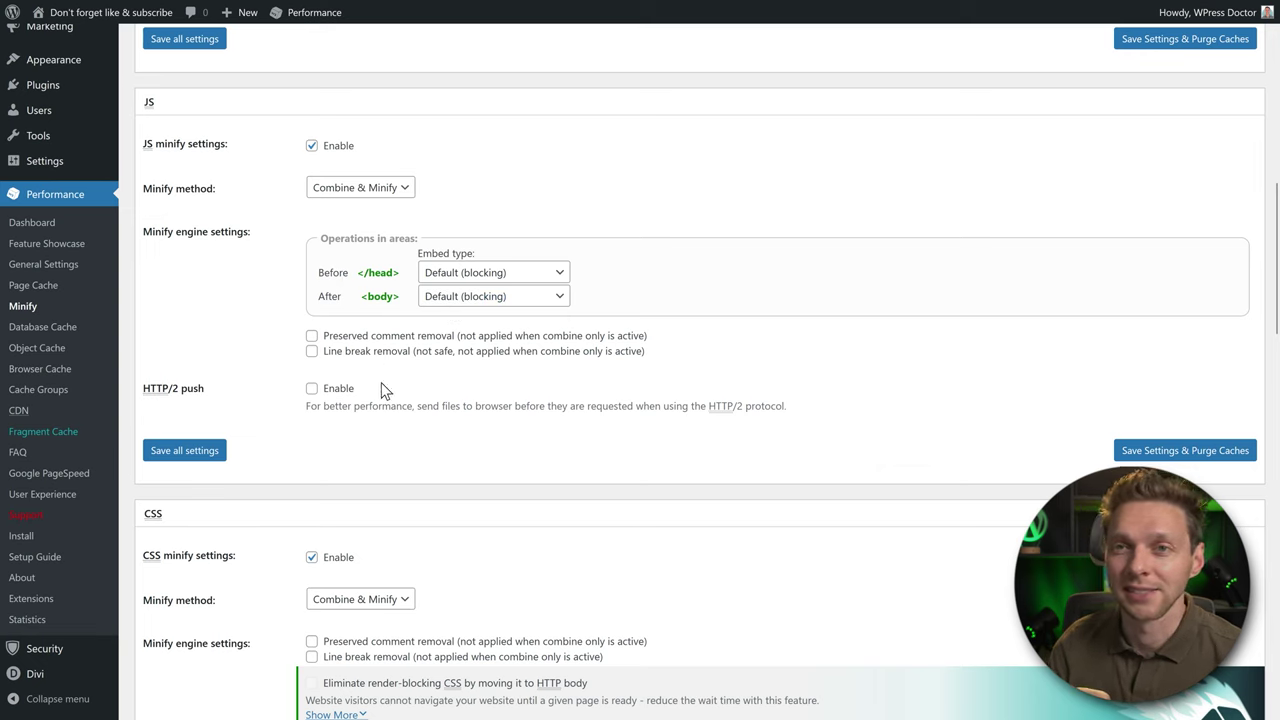
{"action": "left_click", "coordinate": [200, 398]}
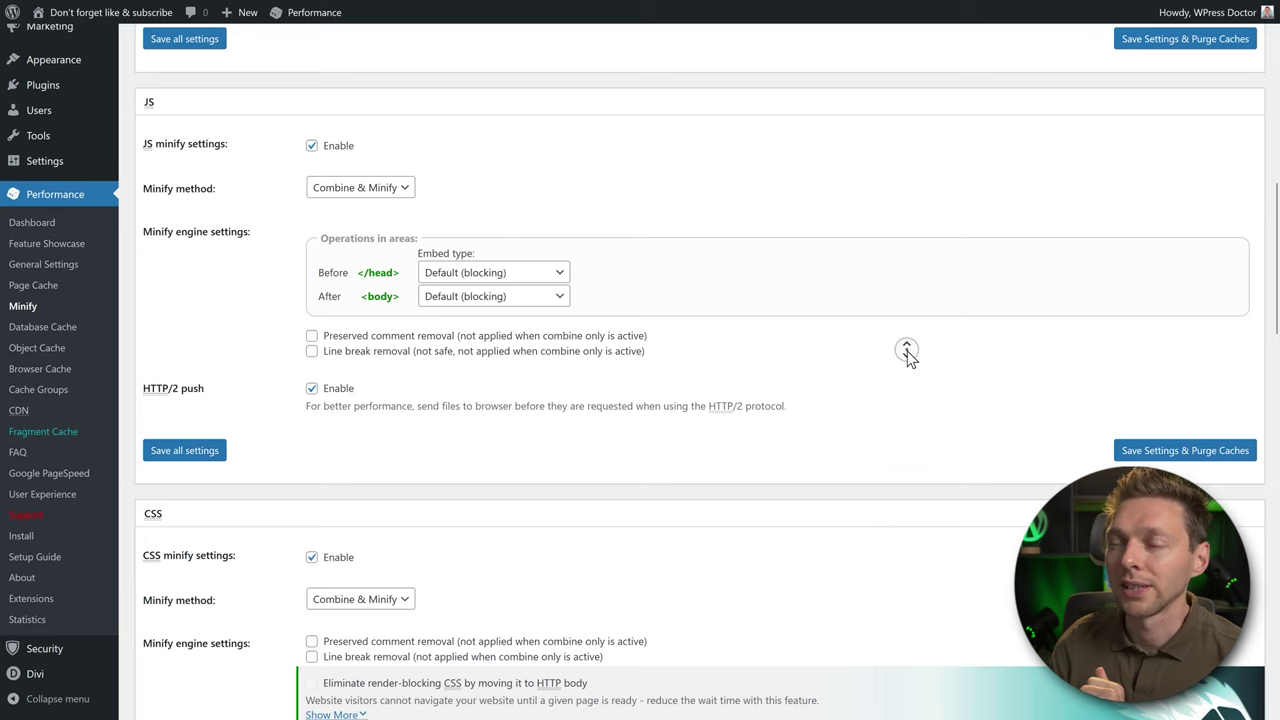
Step: Enable Preserved comment removal, Line break removal and HTTP/2 push in the CSS minify settings
{"action": "scroll", "coordinate": [909, 363], "scroll_direction": "down", "scroll_amount": 4}
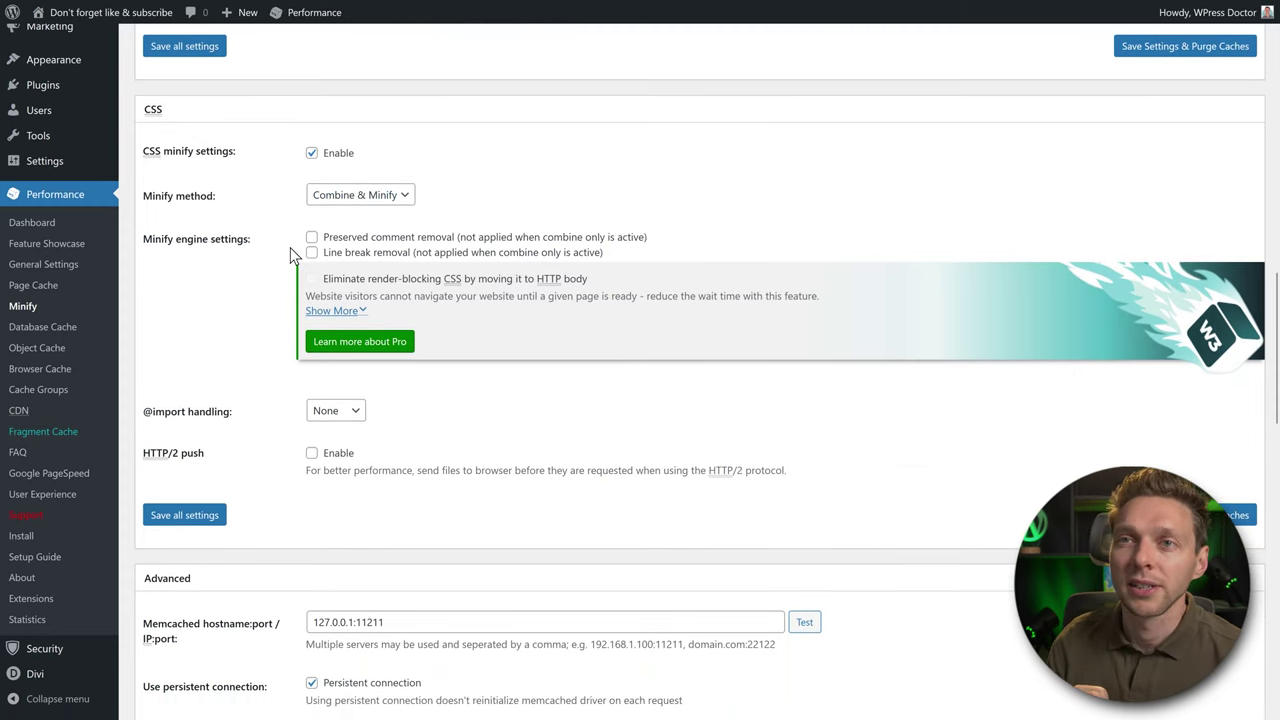
{"action": "left_click", "coordinate": [312, 453]}
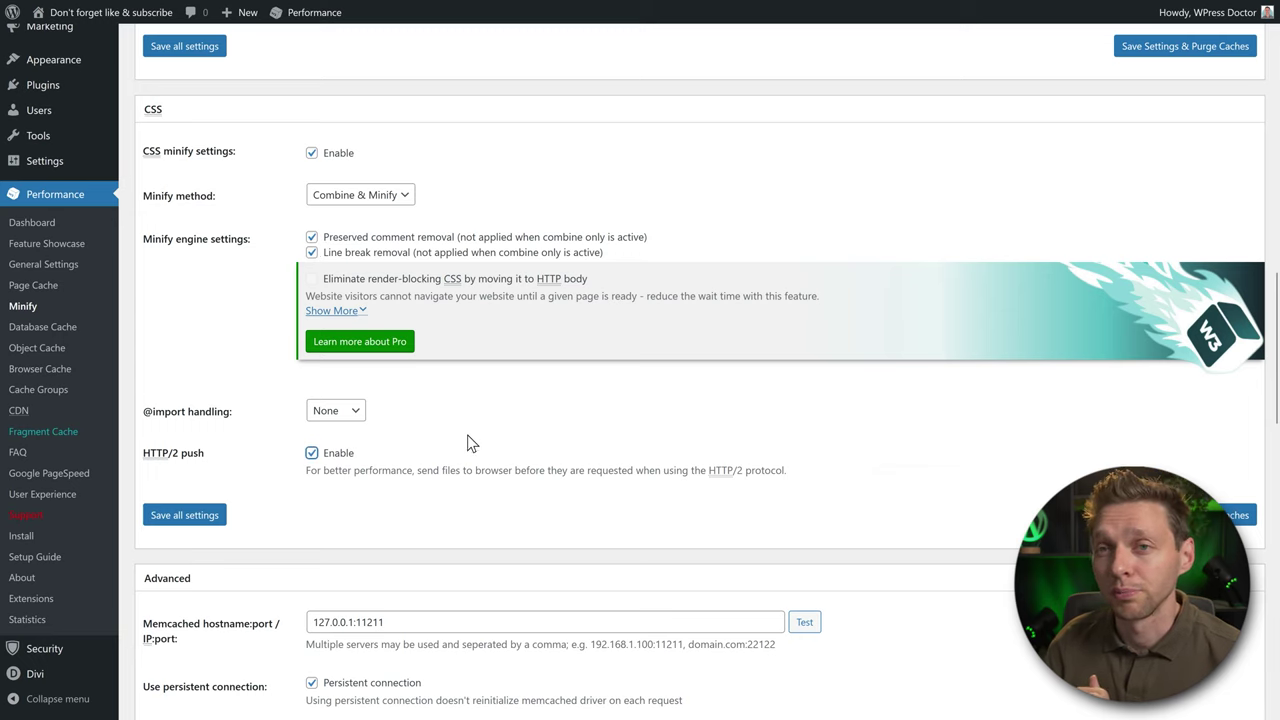
{"action": "scroll", "coordinate": [390, 288], "scroll_direction": "up", "scroll_amount": 1}
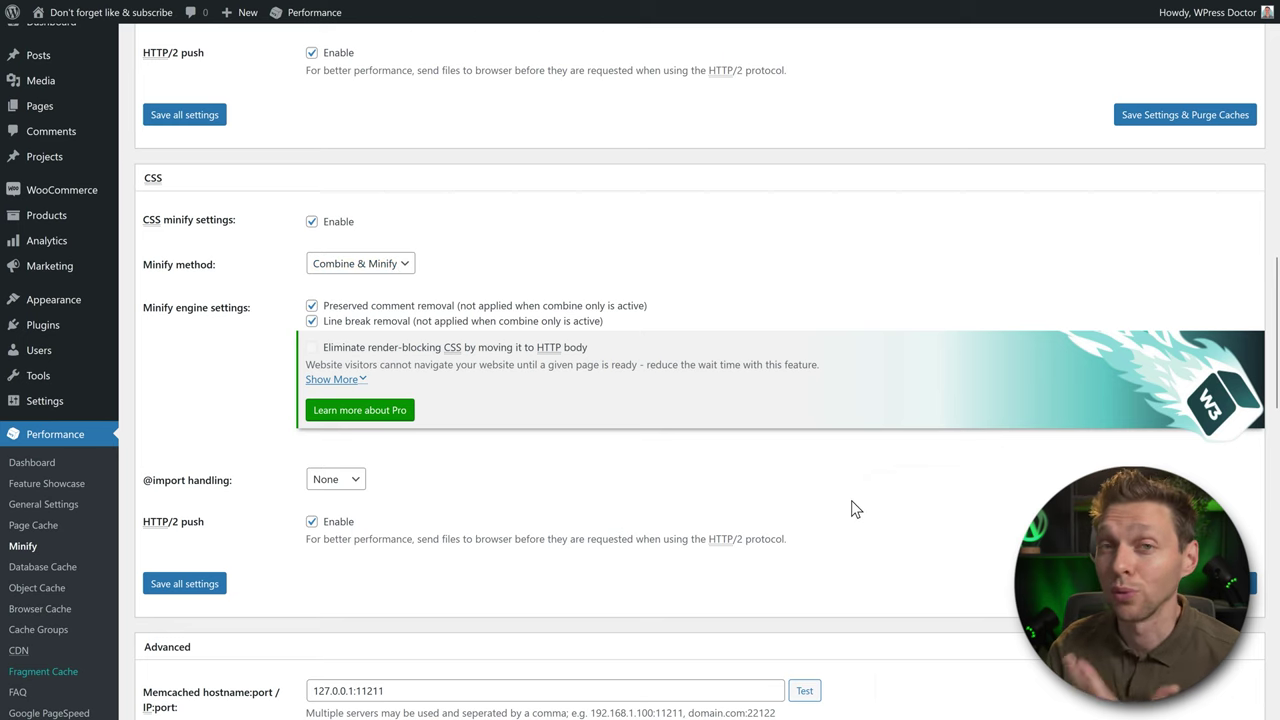
{"action": "scroll", "coordinate": [910, 455], "scroll_direction": "down", "scroll_amount": 1}
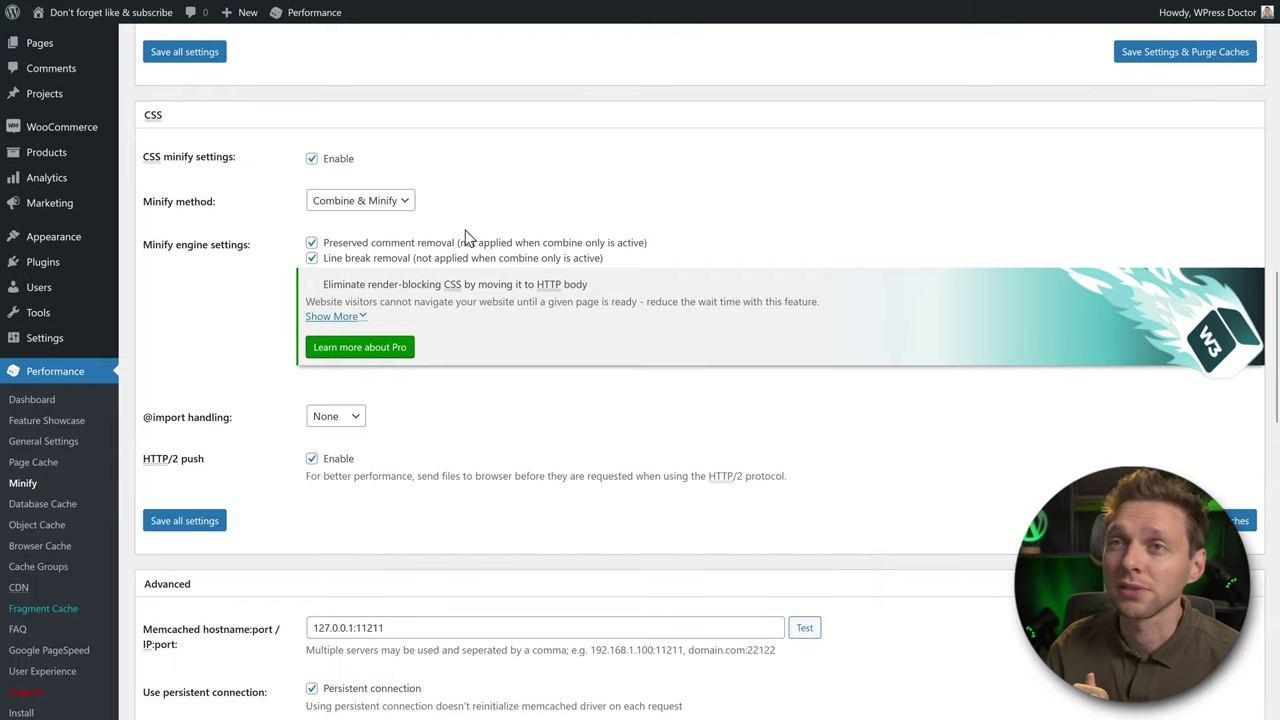
Step: Switch CSS minify off and on again, try the Minify only method, and set the CSS minify method to Combine only
{"action": "left_click", "coordinate": [312, 160]}
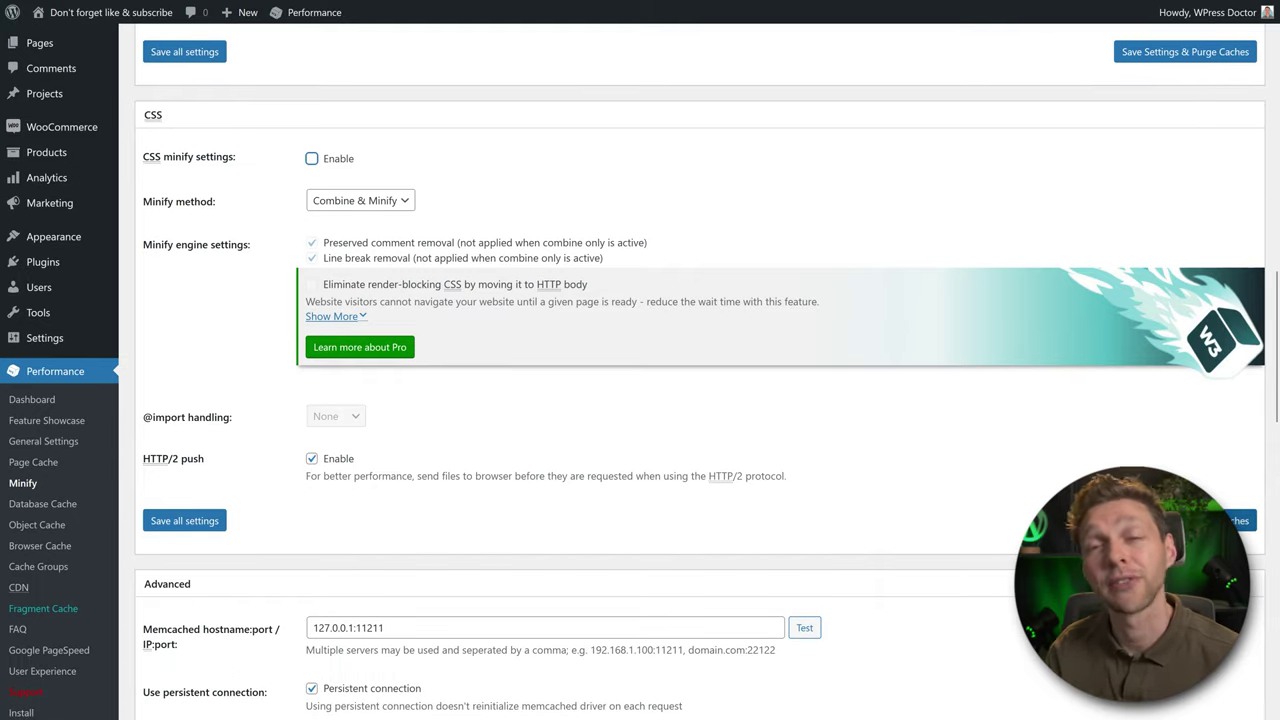
{"action": "left_click", "coordinate": [320, 162]}
{"action": "left_click", "coordinate": [360, 202]}
{"action": "left_click", "coordinate": [345, 245]}
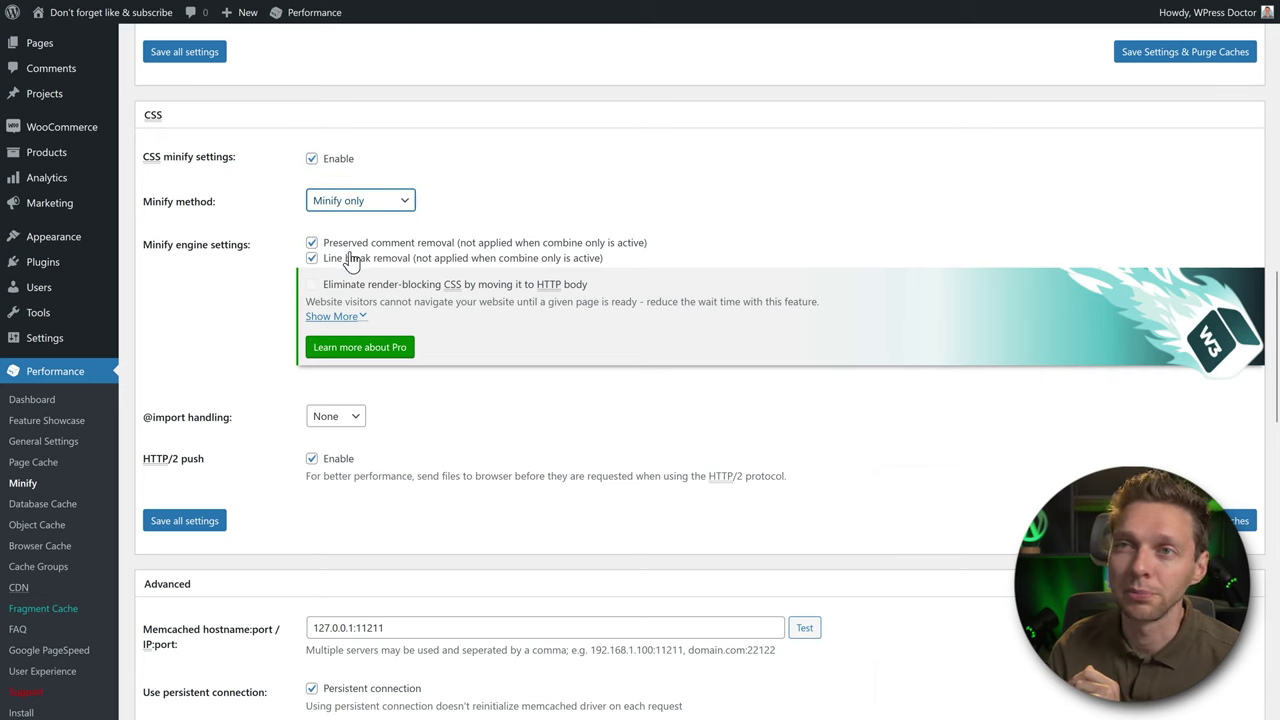
{"action": "left_click", "coordinate": [366, 202]}
{"action": "left_click", "coordinate": [343, 266]}
{"action": "left_click", "coordinate": [418, 222]}
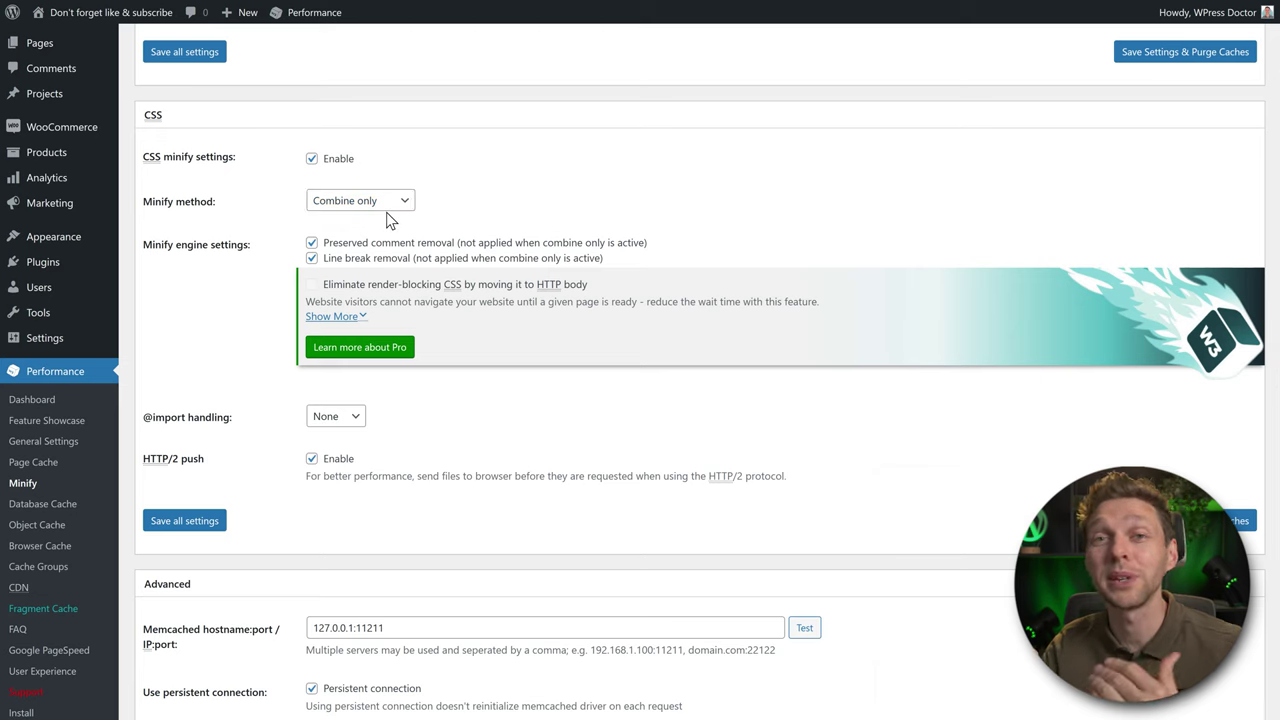
Step: Check the Advanced section of the Minify settings, then save the settings and purge the caches
{"action": "scroll", "coordinate": [645, 268], "scroll_direction": "down", "scroll_amount": 5}
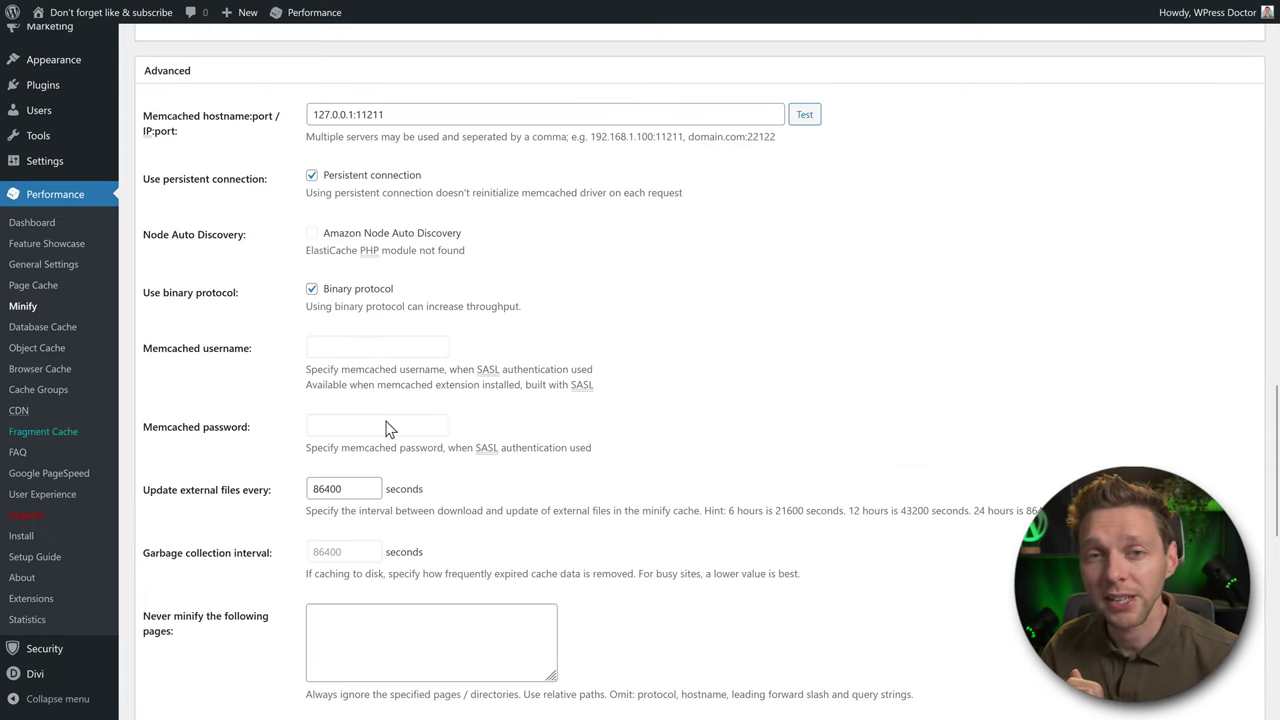
{"action": "middle_click", "coordinate": [829, 336]}
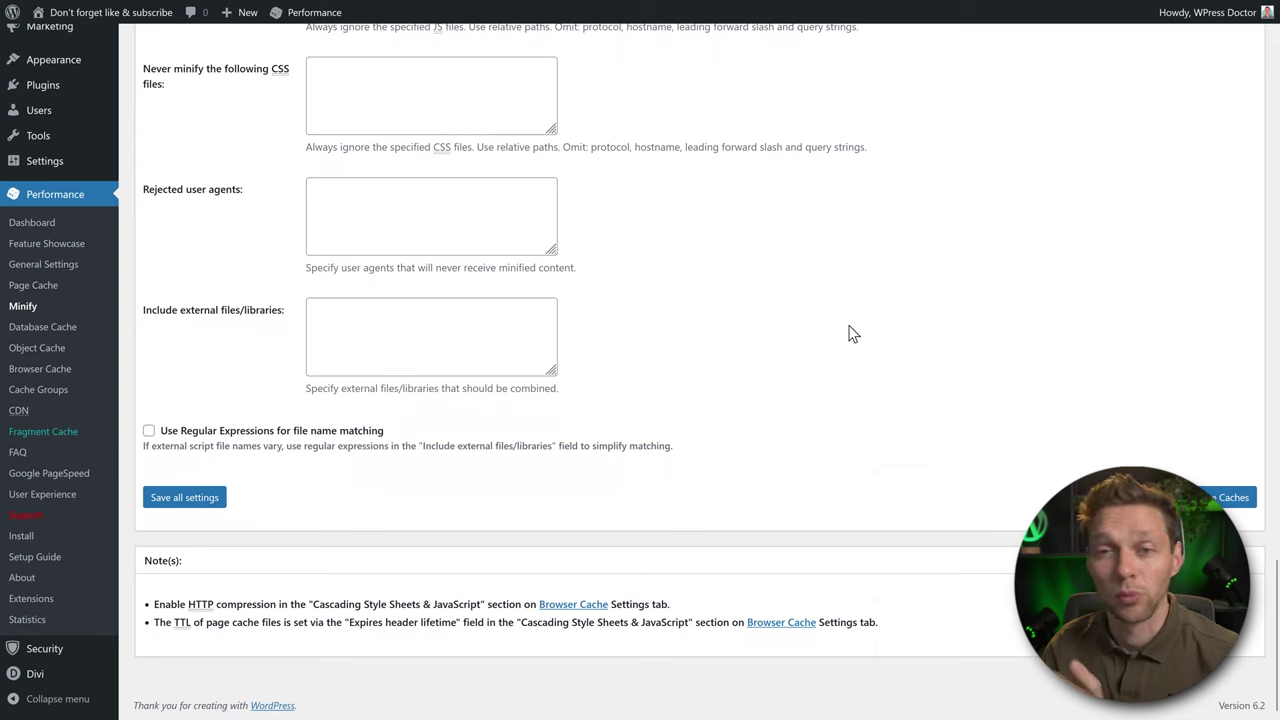
{"action": "left_click", "coordinate": [1120, 497]}
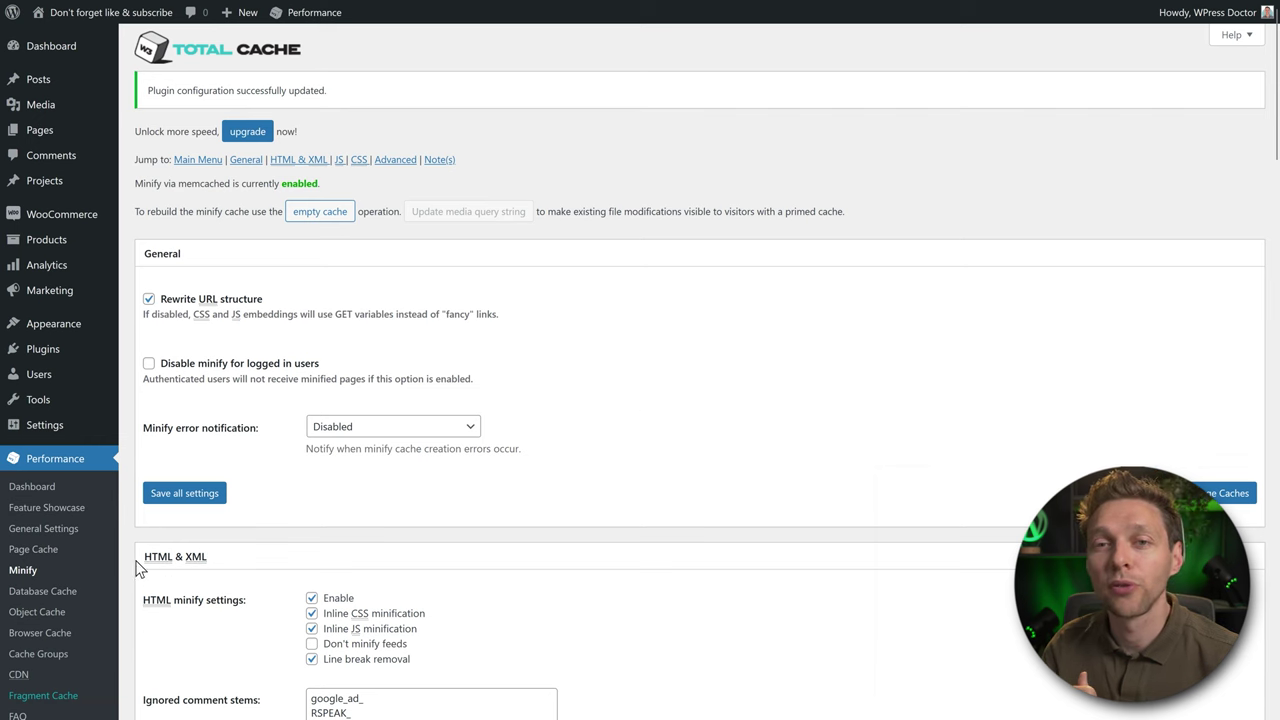
Step: Open the Database Cache settings and review the general, Memcached, cache lifetime and query exclusion options
{"action": "left_click", "coordinate": [62, 597]}
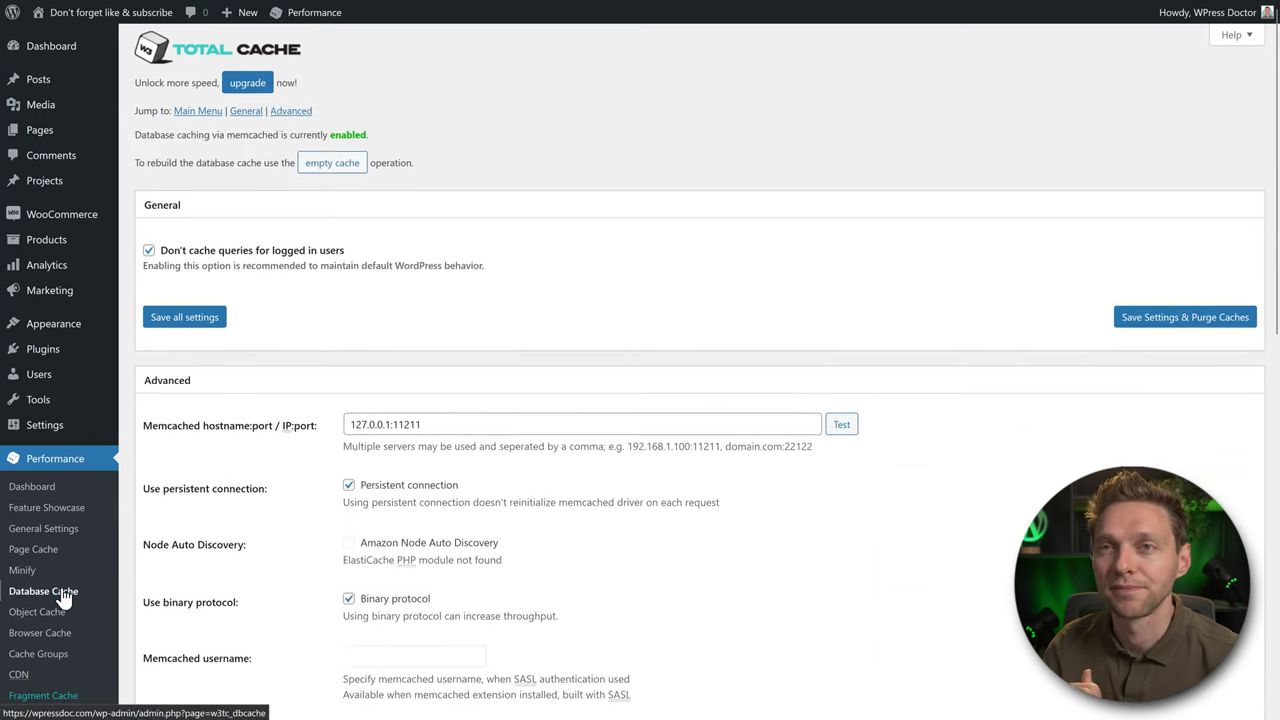
{"action": "scroll", "coordinate": [288, 204], "scroll_direction": "down", "scroll_amount": 1}
{"action": "middle_click", "coordinate": [735, 160]}
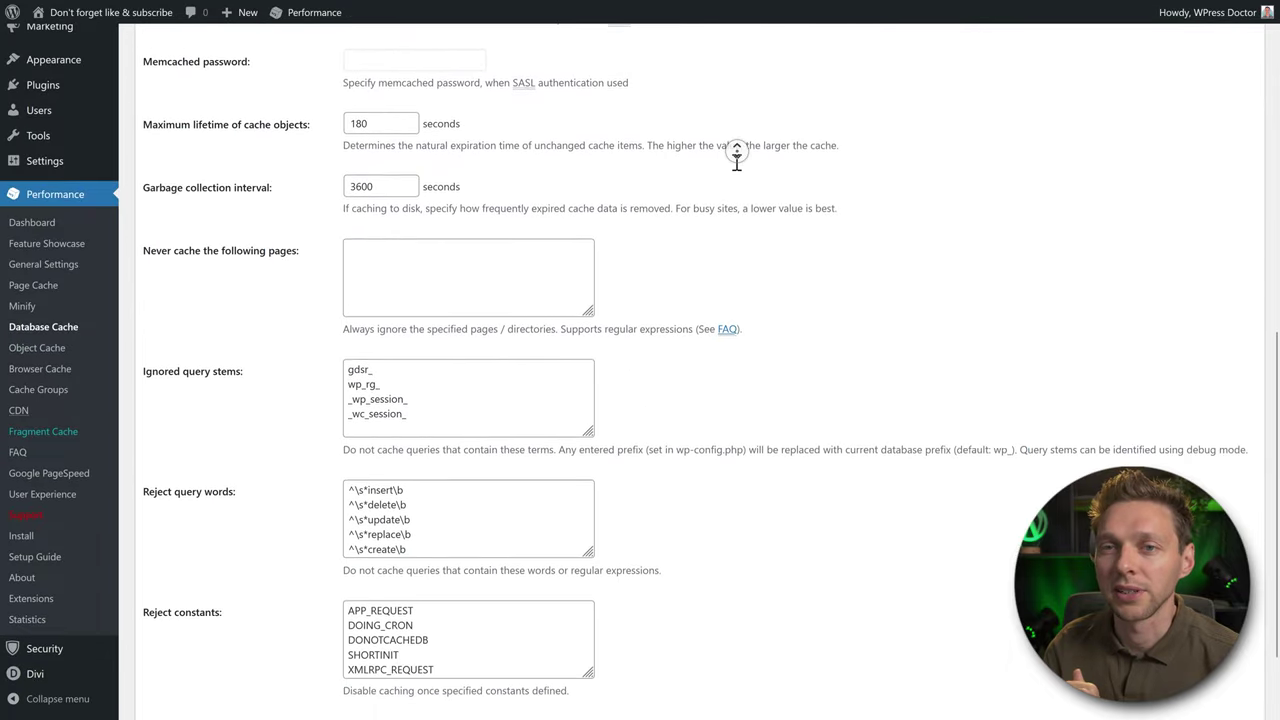
{"action": "middle_click", "coordinate": [617, 167]}
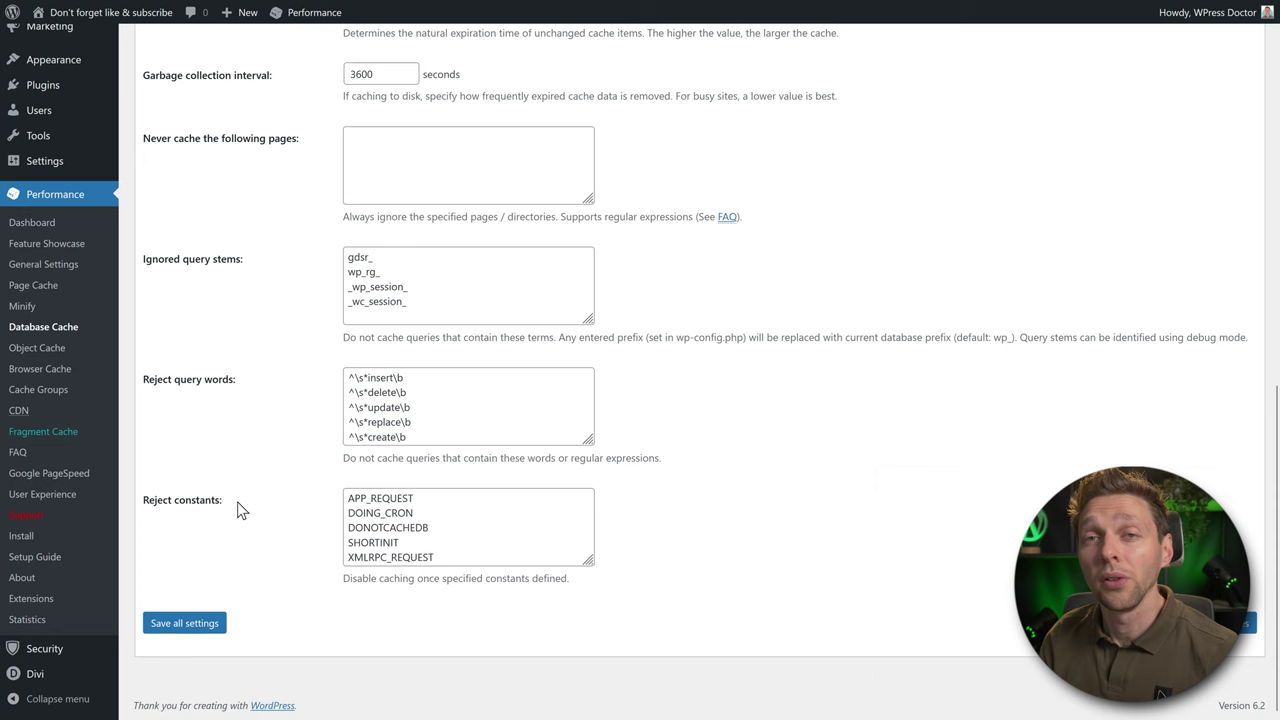
Step: Open the Object Cache settings and review the Memcached connection and cache lifetime options
{"action": "left_click", "coordinate": [37, 352]}
{"action": "middle_click", "coordinate": [999, 204]}
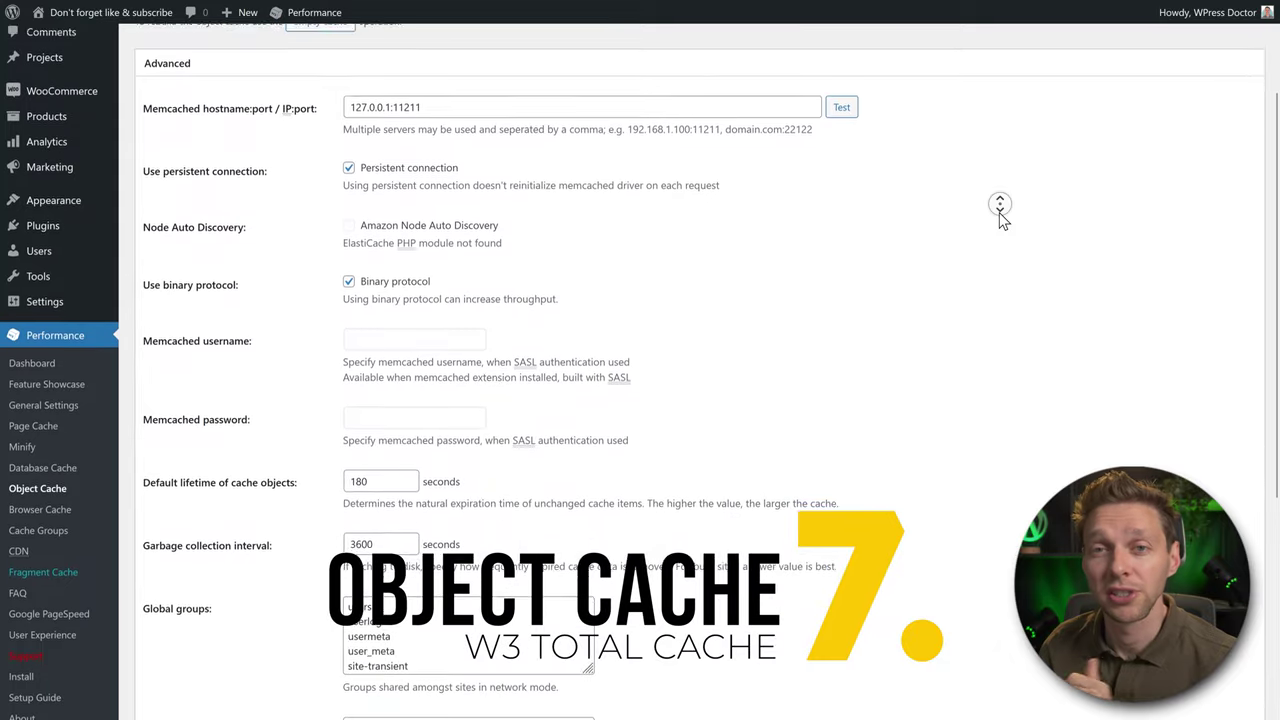
{"action": "middle_click", "coordinate": [1002, 220]}
Step: Open the Browser Cache settings and enable Set expires header in the General section
{"action": "left_click", "coordinate": [40, 435]}
{"action": "middle_click", "coordinate": [757, 153]}
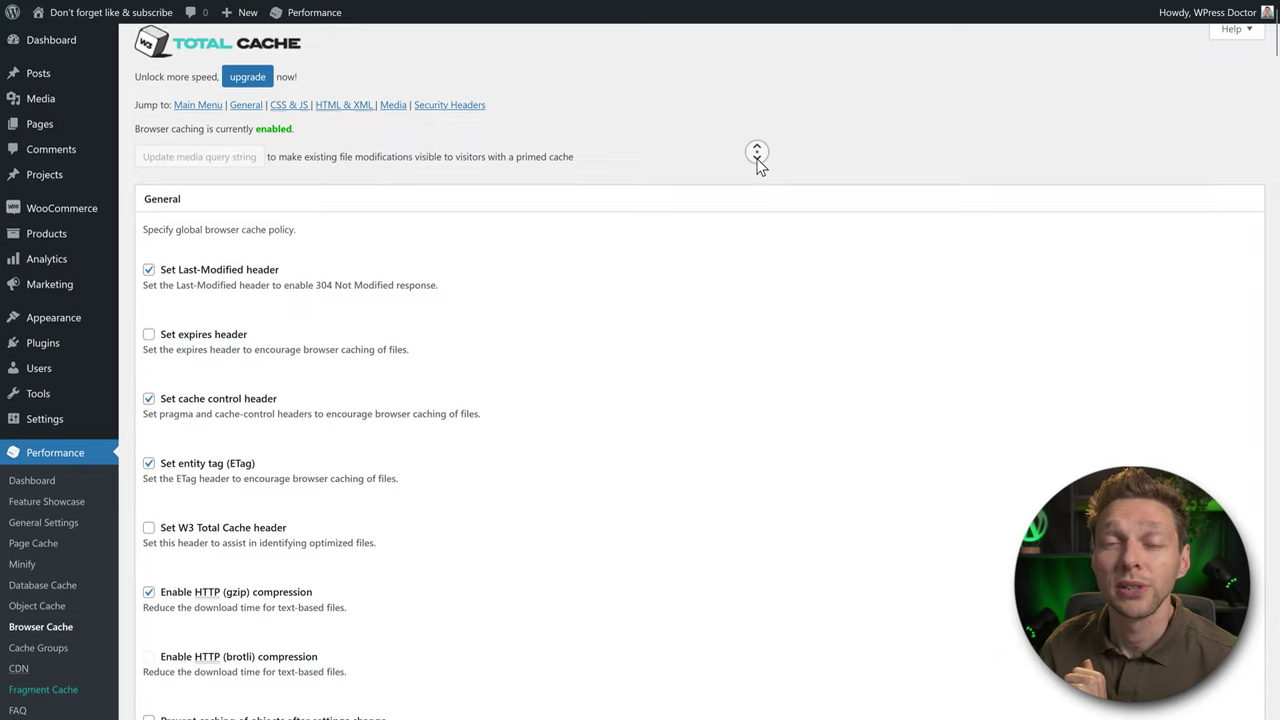
{"action": "middle_click", "coordinate": [757, 170]}
{"action": "left_click", "coordinate": [202, 254]}
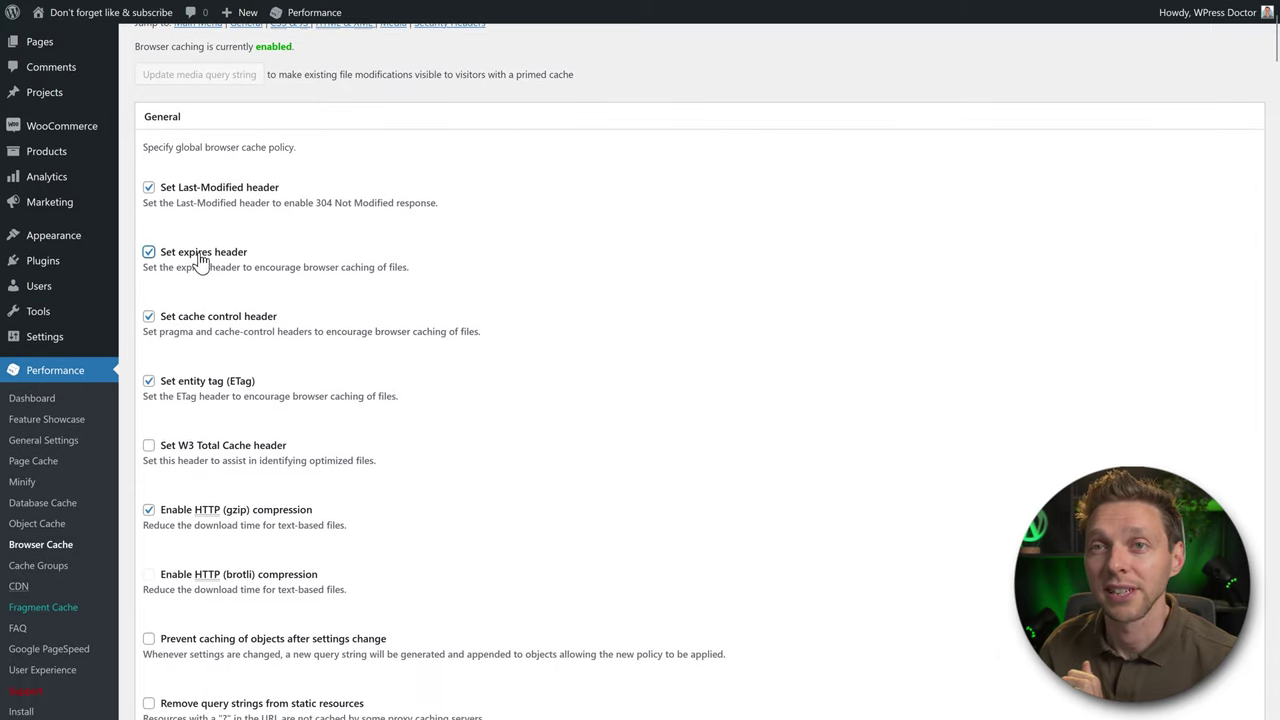
Step: Enable Set W3 Total Cache header in the General section of Browser Cache, and check the gzip compression option
{"action": "middle_click", "coordinate": [773, 212]}
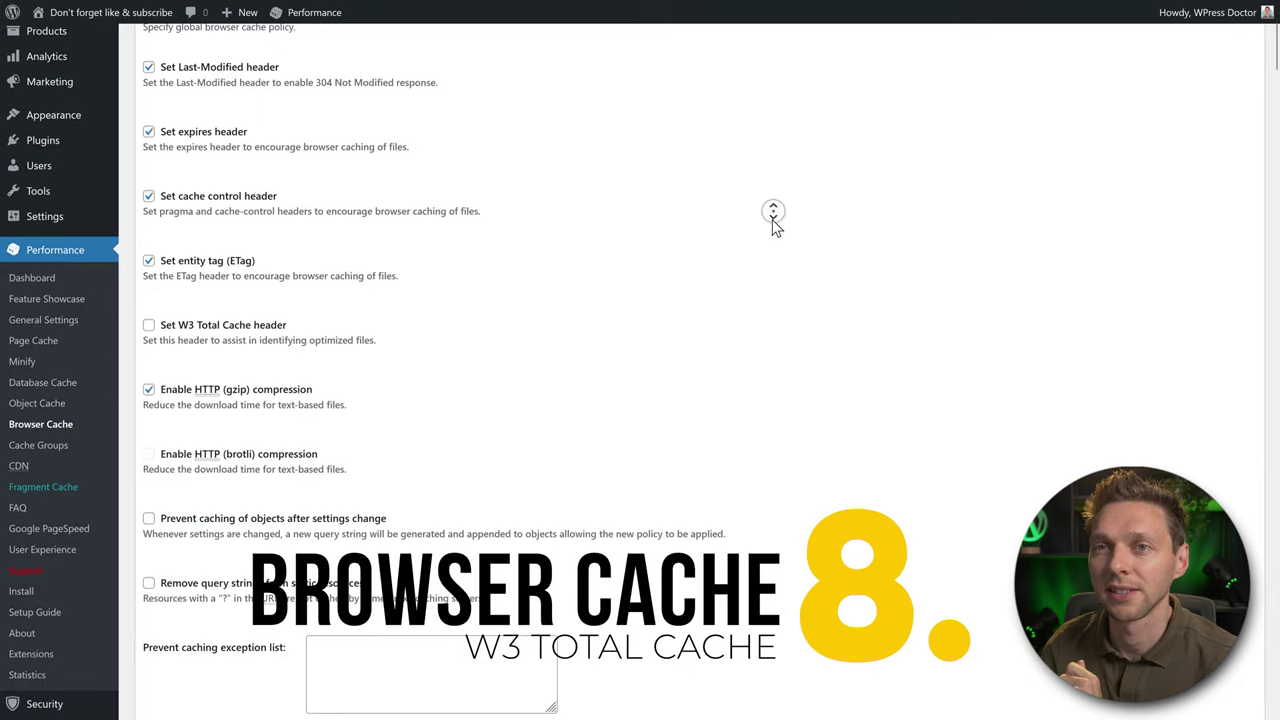
{"action": "middle_click", "coordinate": [772, 220]}
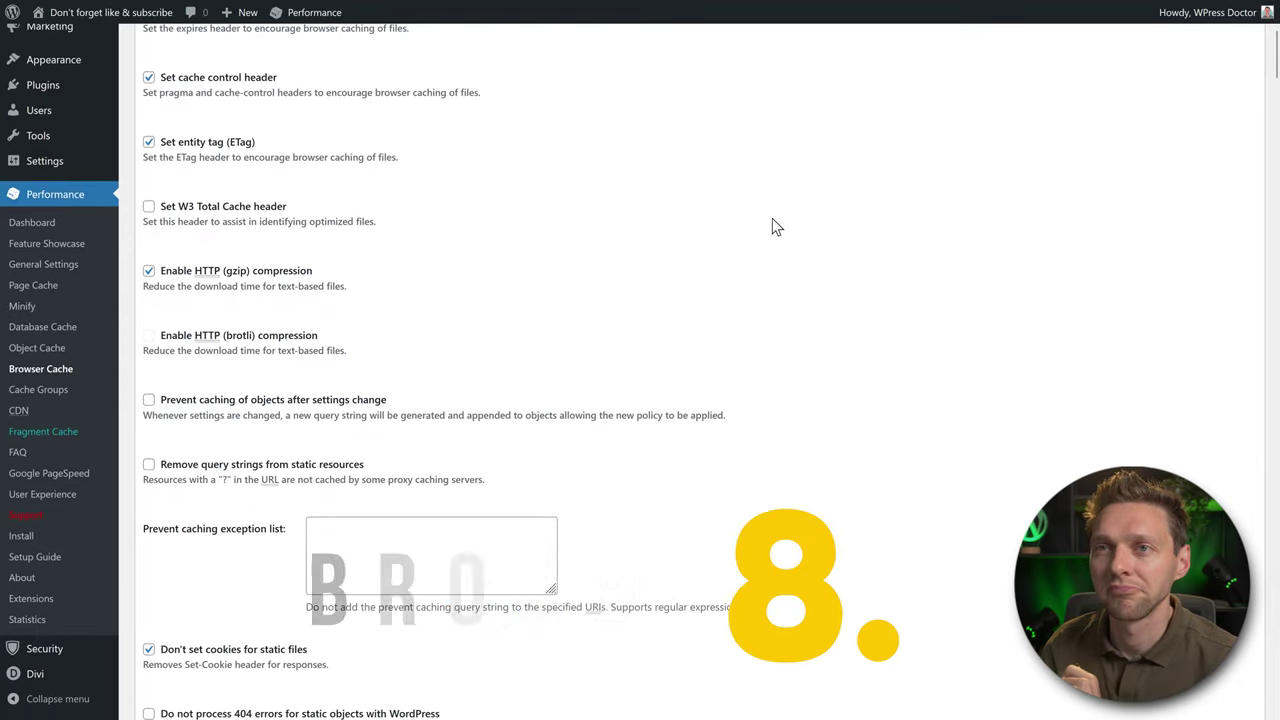
{"action": "left_click", "coordinate": [208, 207]}
{"action": "double_click", "coordinate": [205, 207]}
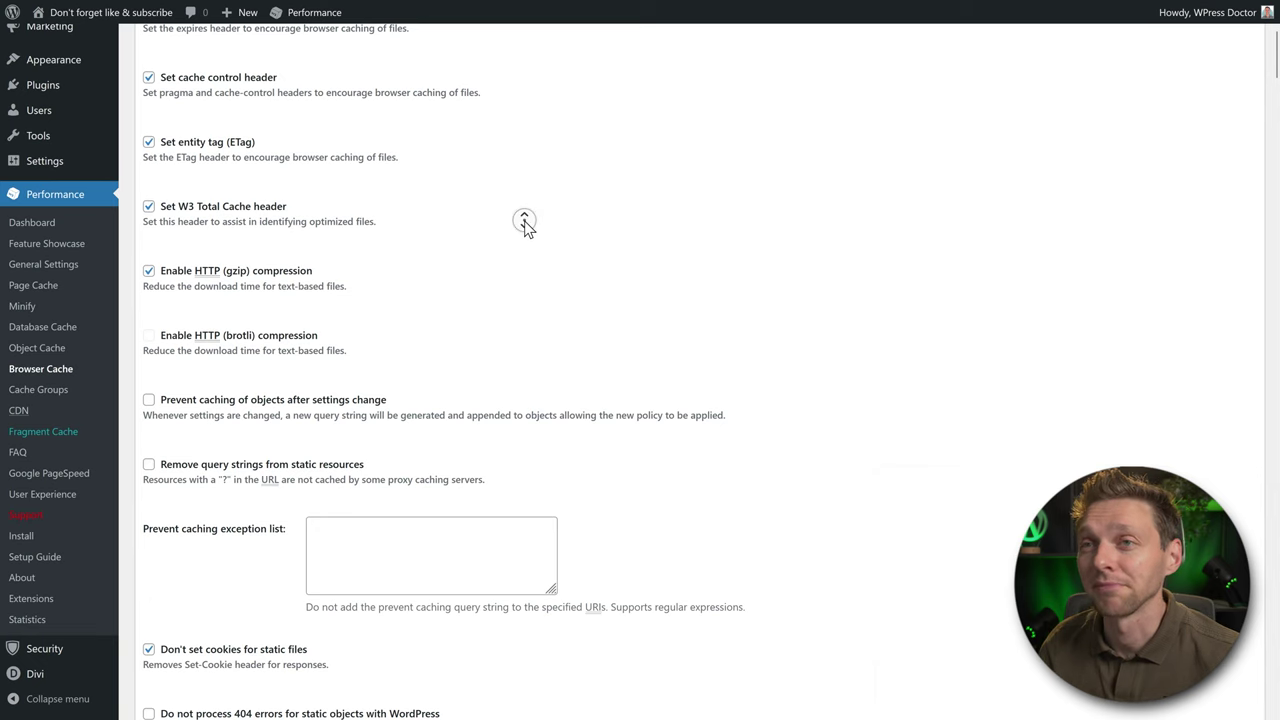
{"action": "scroll", "coordinate": [527, 230], "scroll_direction": "down", "scroll_amount": 1}
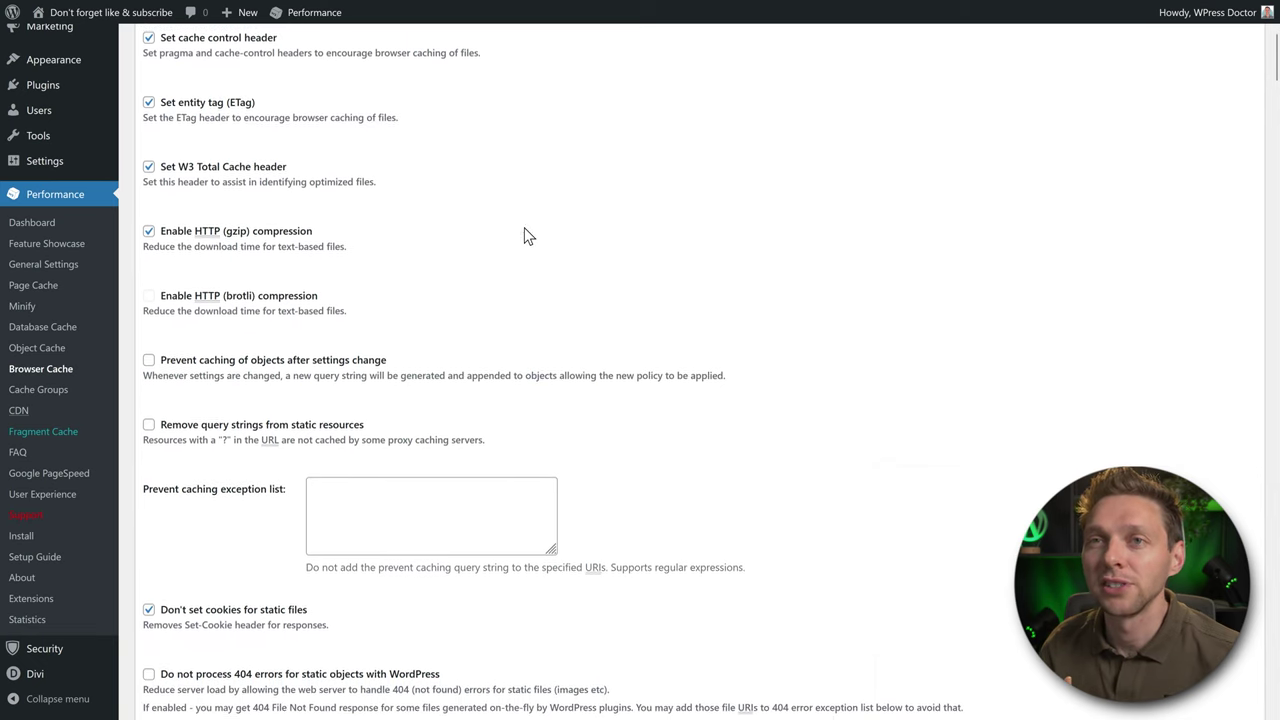
{"action": "left_click_drag", "start_coordinate": [363, 238], "coordinate": [194, 232]}
{"action": "left_click", "coordinate": [568, 229]}
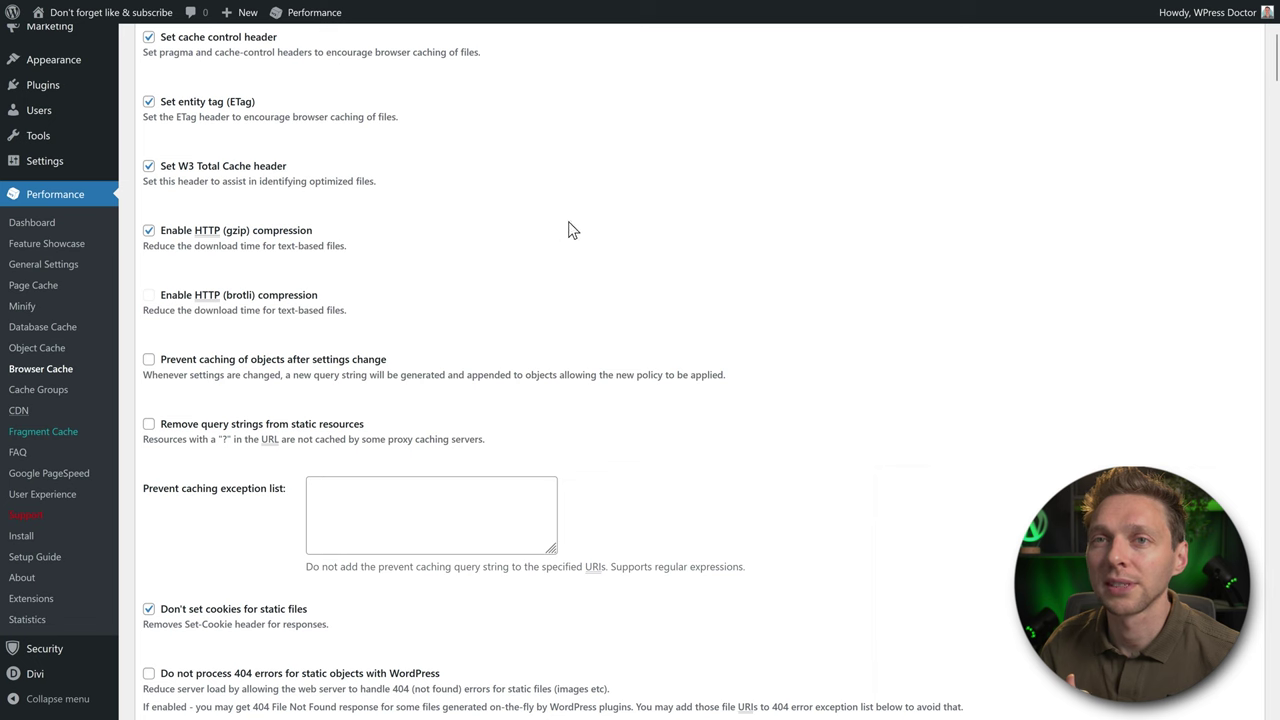
Step: Review the remaining General options of Browser Cache, and enable Set expires header in the CSS & JS section
{"action": "scroll", "coordinate": [570, 234], "scroll_direction": "down", "scroll_amount": 4}
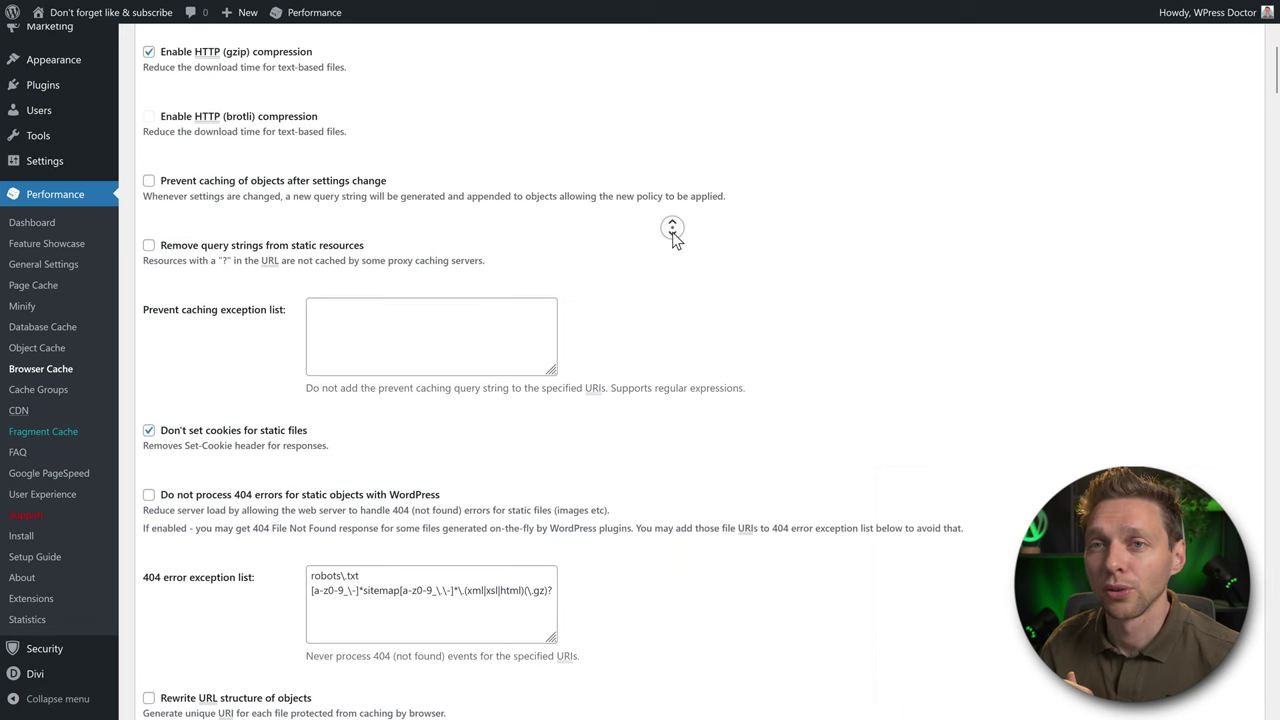
{"action": "scroll", "coordinate": [675, 240], "scroll_direction": "down", "scroll_amount": 6}
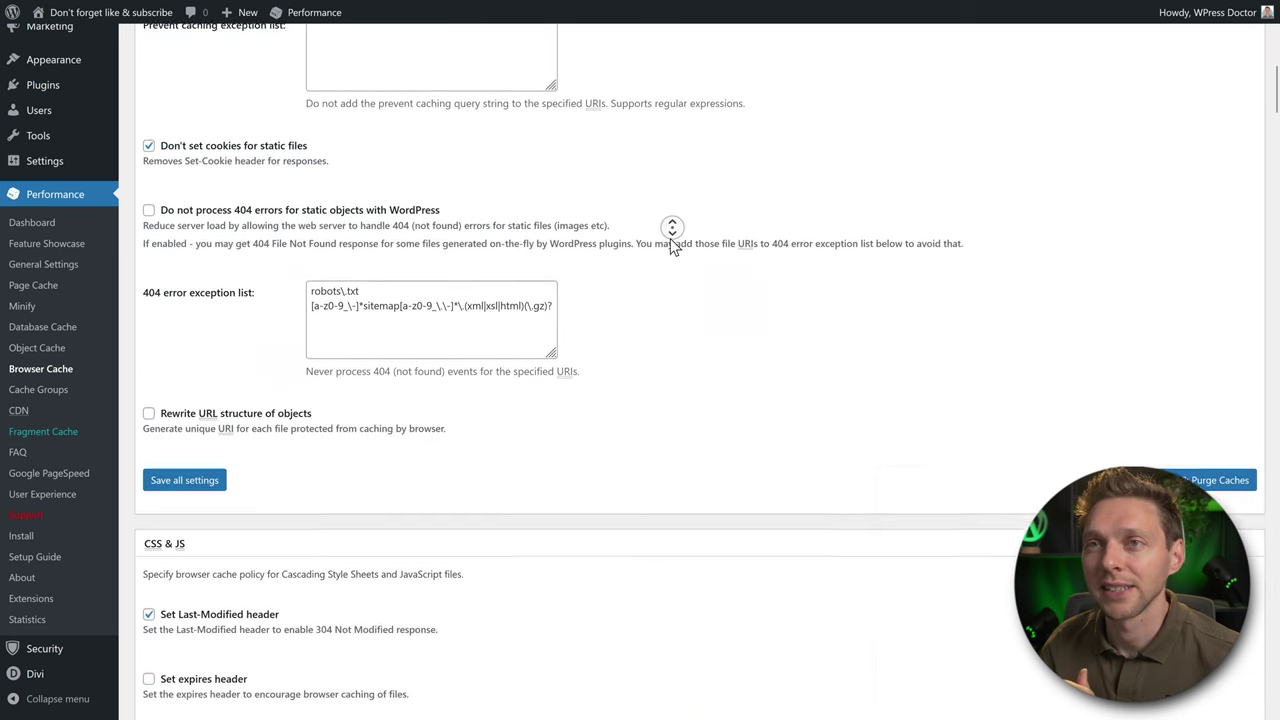
{"action": "scroll", "coordinate": [672, 240], "scroll_direction": "down", "scroll_amount": 1}
{"action": "scroll", "coordinate": [643, 300], "scroll_direction": "down", "scroll_amount": 4}
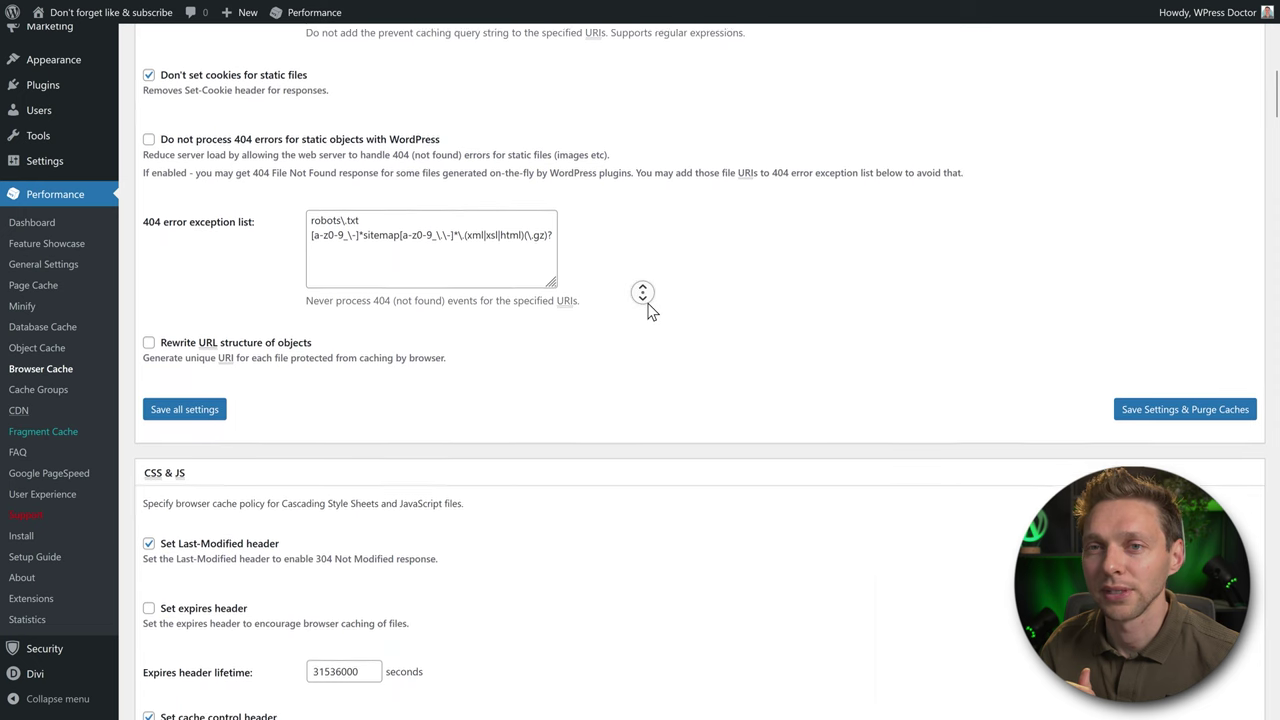
{"action": "scroll", "coordinate": [648, 310], "scroll_direction": "down", "scroll_amount": 5}
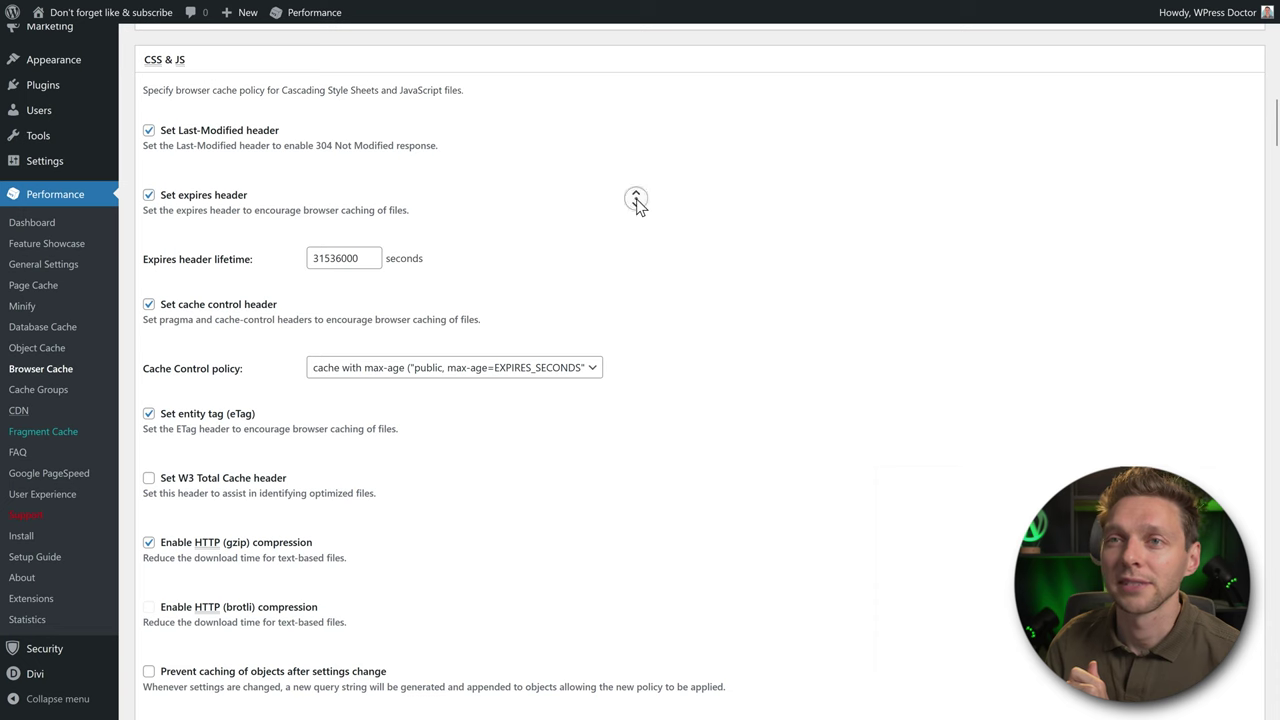
{"action": "scroll", "coordinate": [637, 204], "scroll_direction": "down", "scroll_amount": 5}
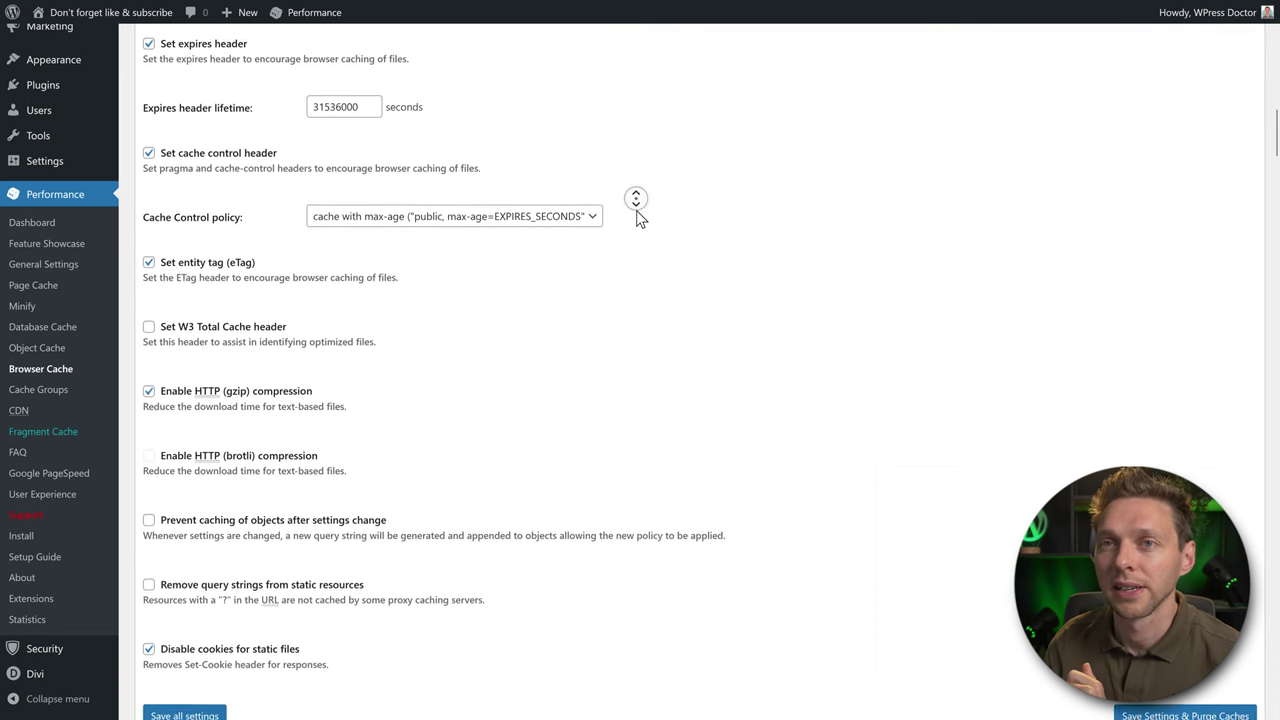
Step: Enable Set W3 Total Cache header in the CSS & JS section of Browser Cache, and check that section's remaining options
{"action": "scroll", "coordinate": [637, 204], "scroll_direction": "down", "scroll_amount": 2}
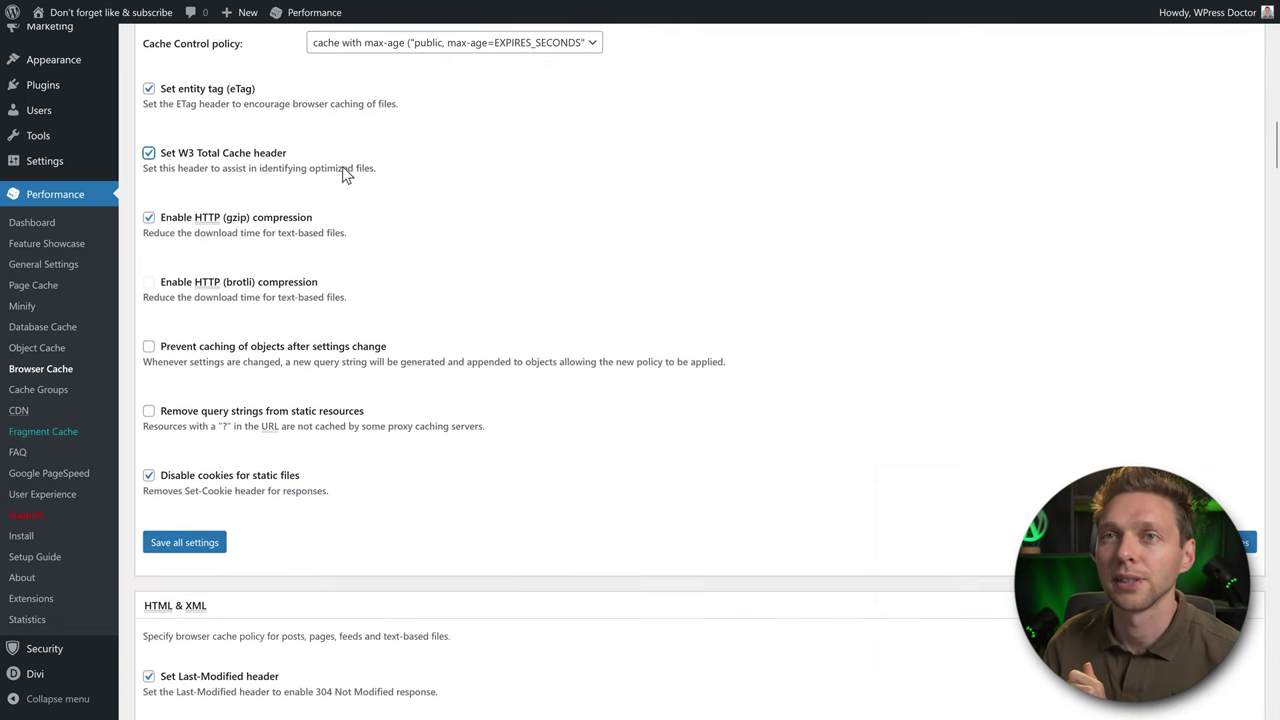
{"action": "scroll", "coordinate": [687, 195], "scroll_direction": "down", "scroll_amount": 2}
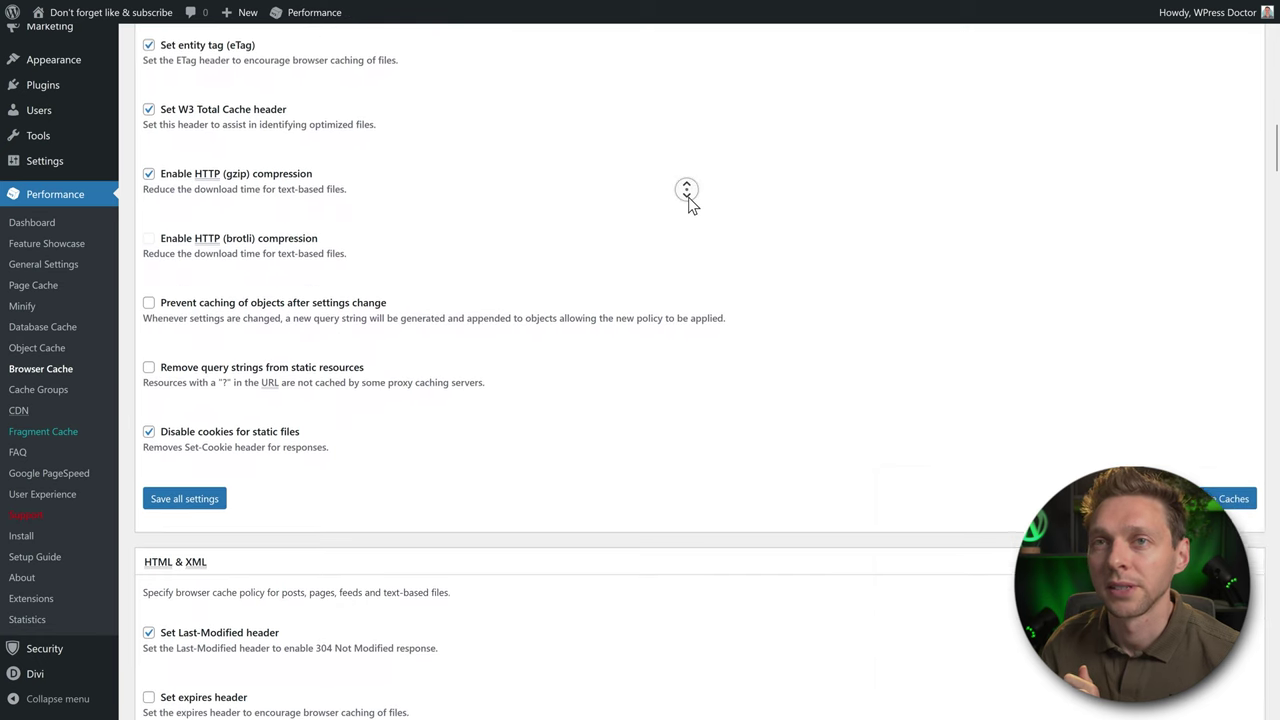
{"action": "scroll", "coordinate": [688, 200], "scroll_direction": "down", "scroll_amount": 3}
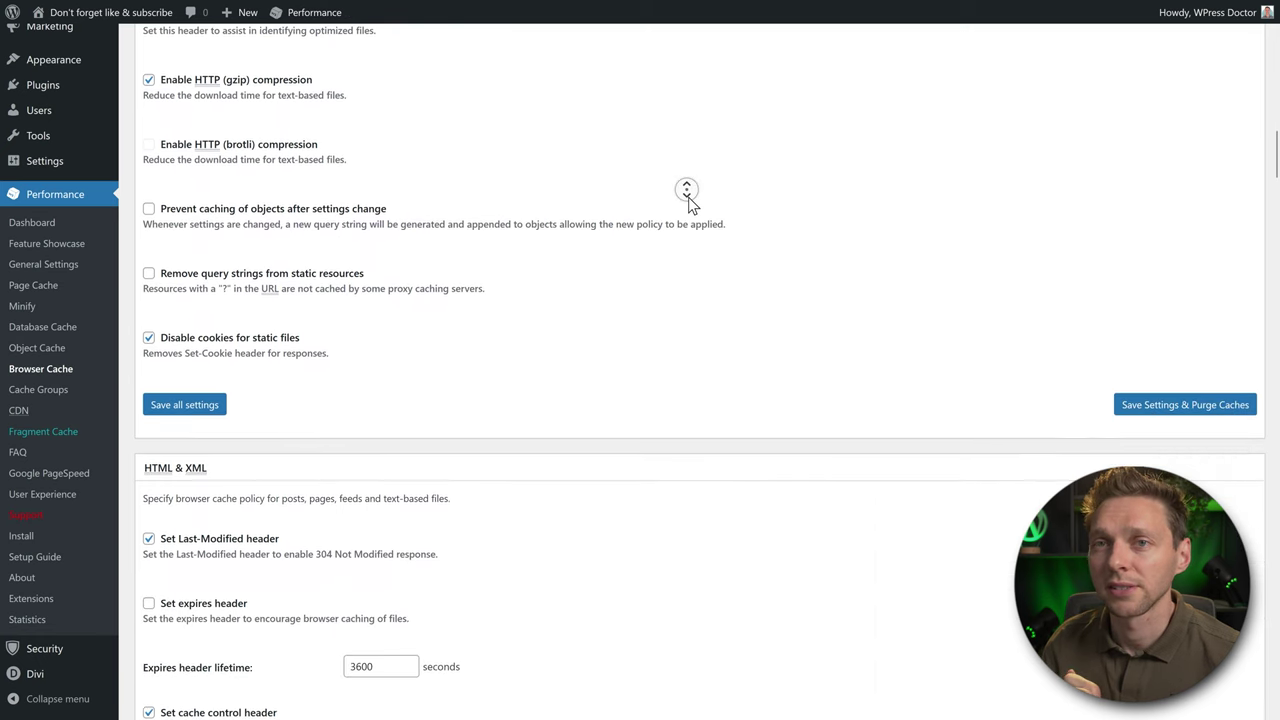
{"action": "scroll", "coordinate": [688, 200], "scroll_direction": "down", "scroll_amount": 5}
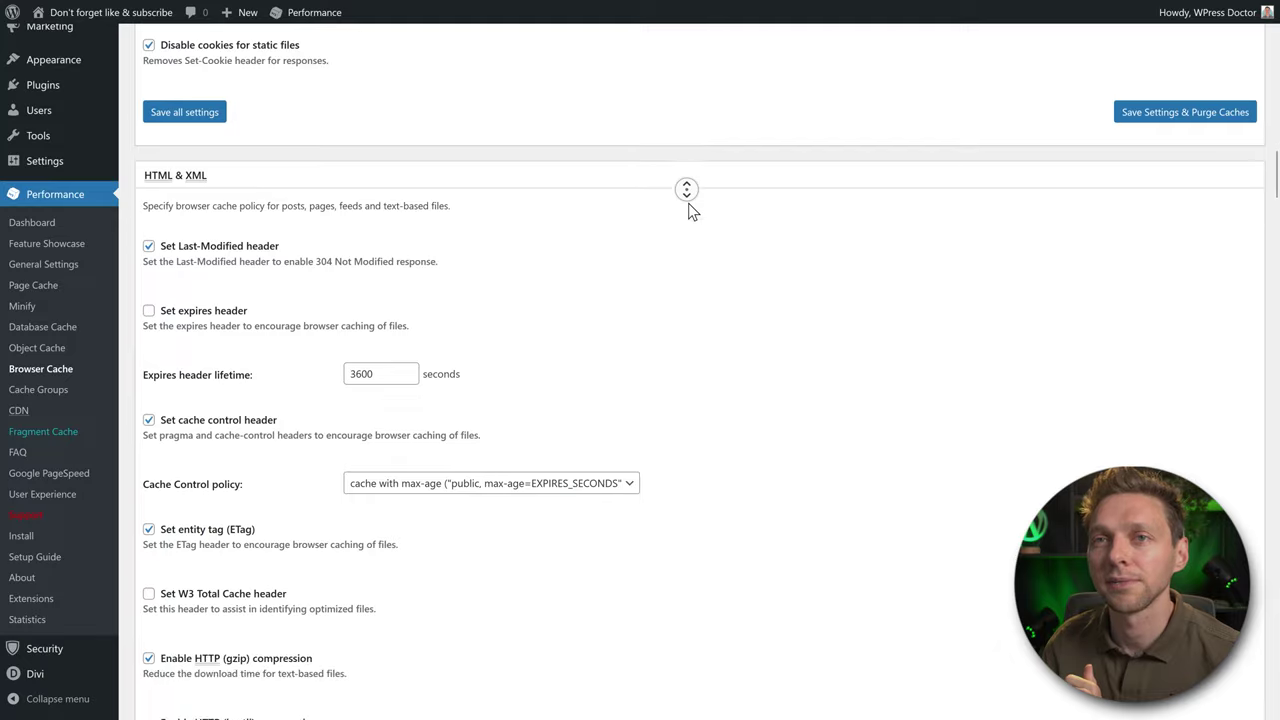
Step: Enable Set expires header and Set W3 Total Cache header in the HTML & XML section
{"action": "middle_click", "coordinate": [703, 194]}
{"action": "scroll", "coordinate": [705, 205], "scroll_direction": "down", "scroll_amount": 1}
{"action": "scroll", "coordinate": [705, 205], "scroll_direction": "down", "scroll_amount": 1}
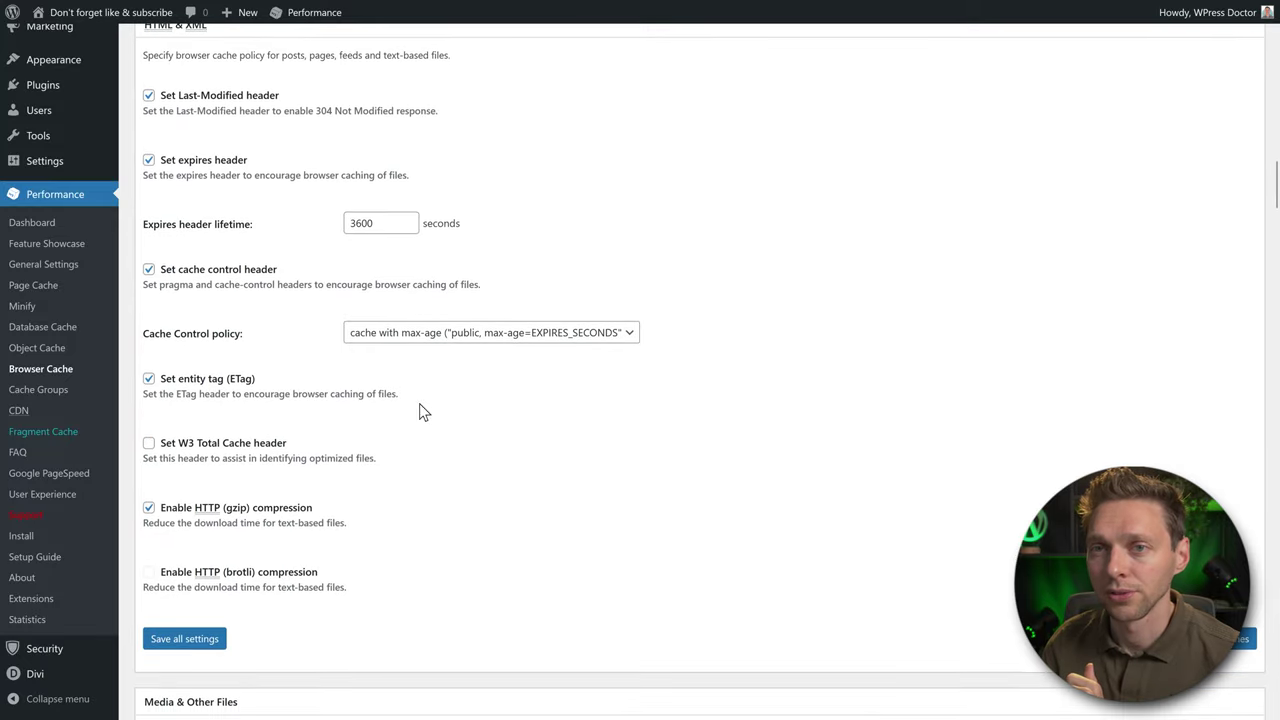
{"action": "scroll", "coordinate": [851, 300], "scroll_direction": "down", "scroll_amount": 10}
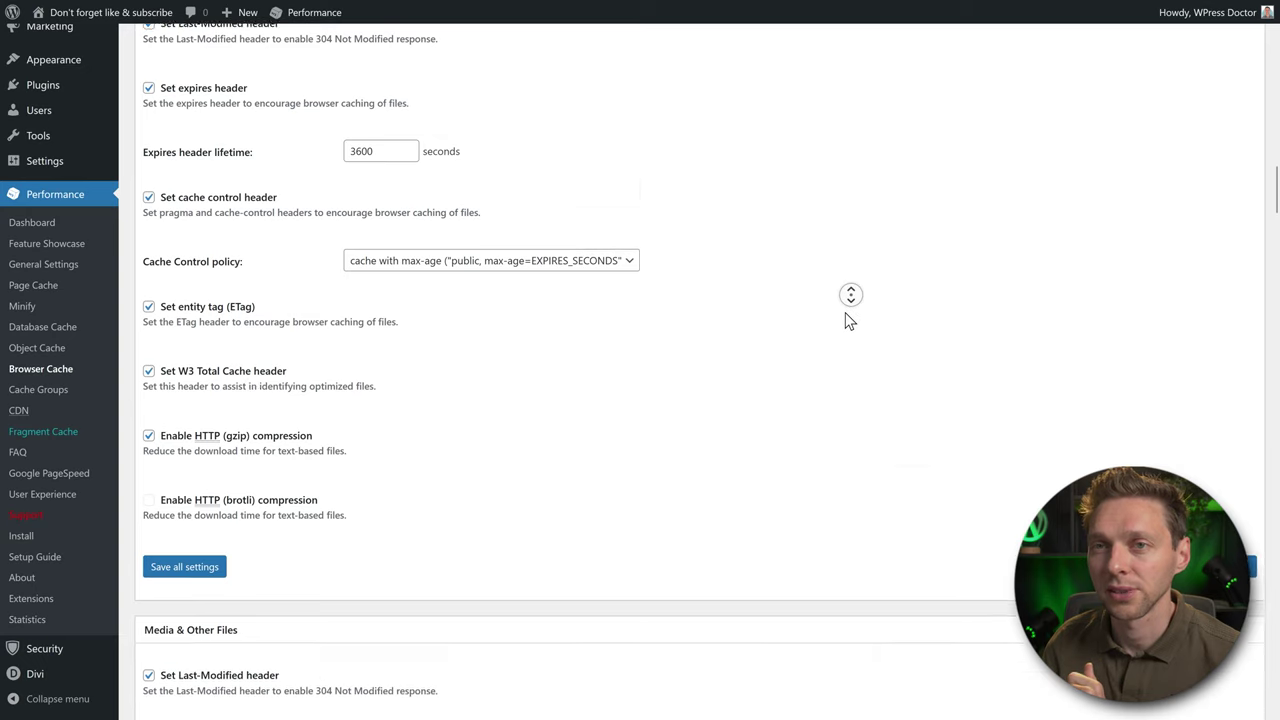
Step: Enable Set W3 Total Cache header in the Media & Other Files section
{"action": "scroll", "coordinate": [848, 320], "scroll_direction": "down", "scroll_amount": 3}
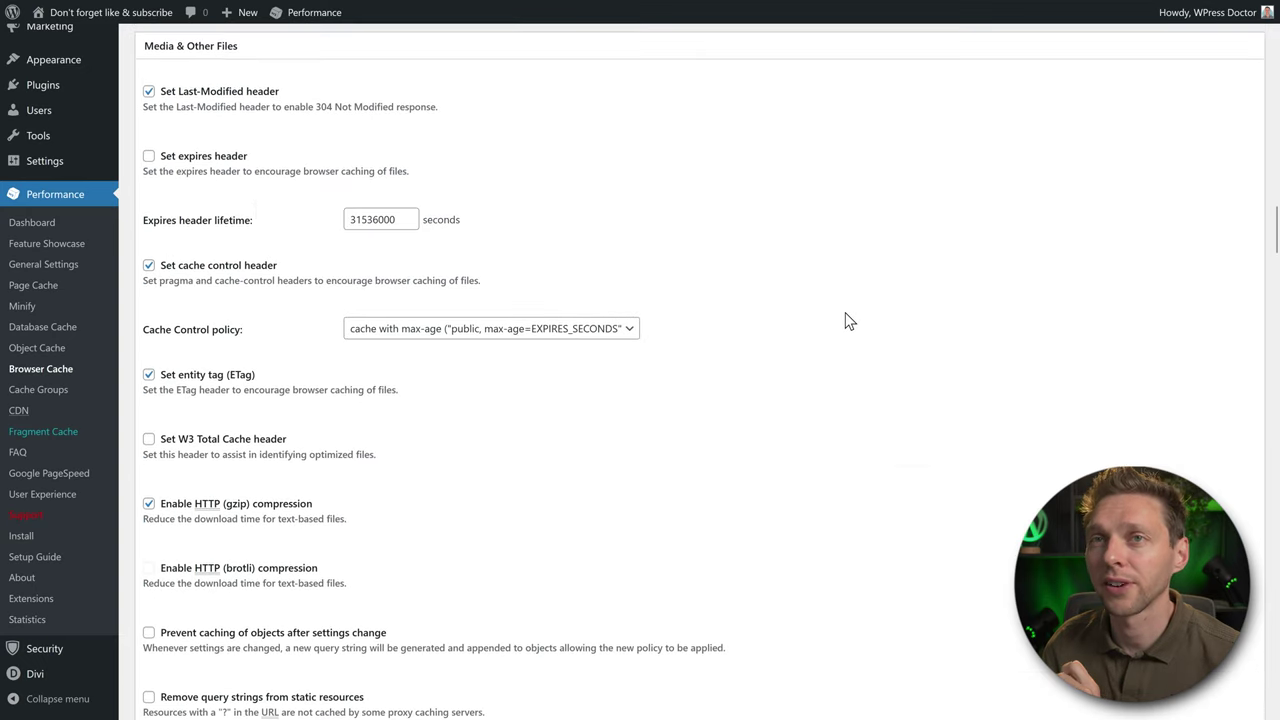
{"action": "scroll", "coordinate": [623, 166], "scroll_direction": "down", "scroll_amount": 4}
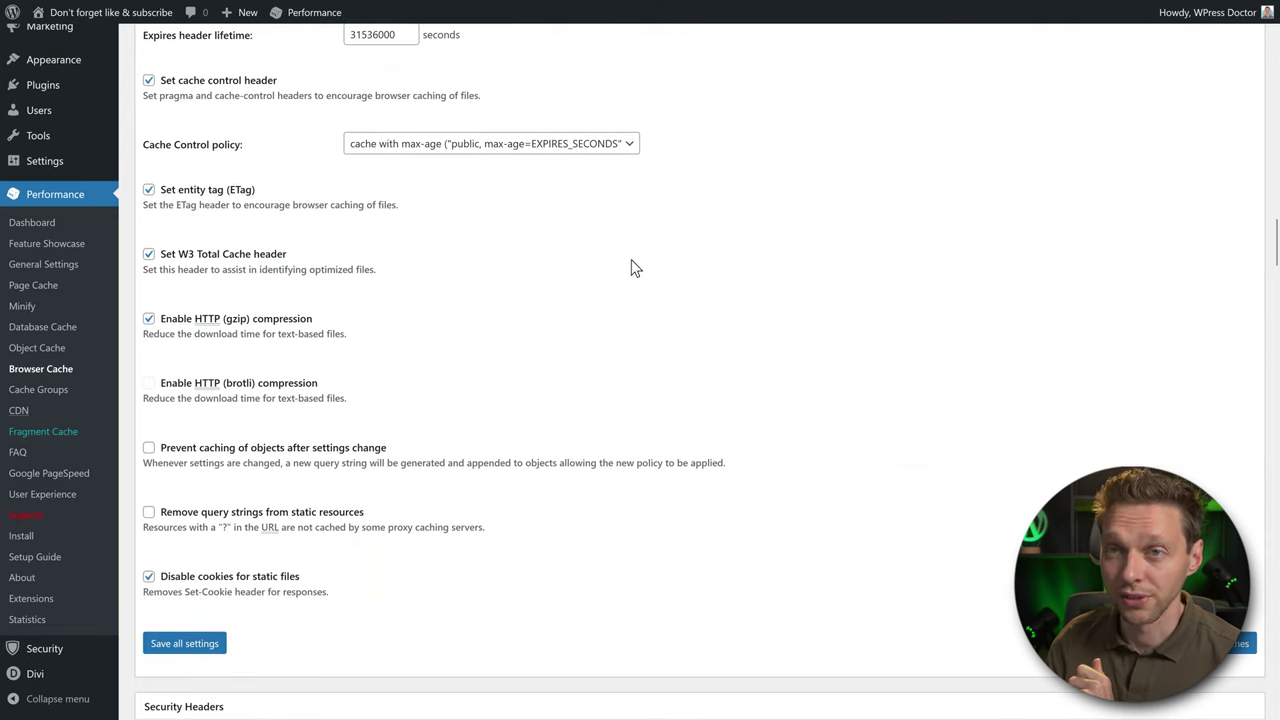
{"action": "scroll", "coordinate": [592, 269], "scroll_direction": "down", "scroll_amount": 6}
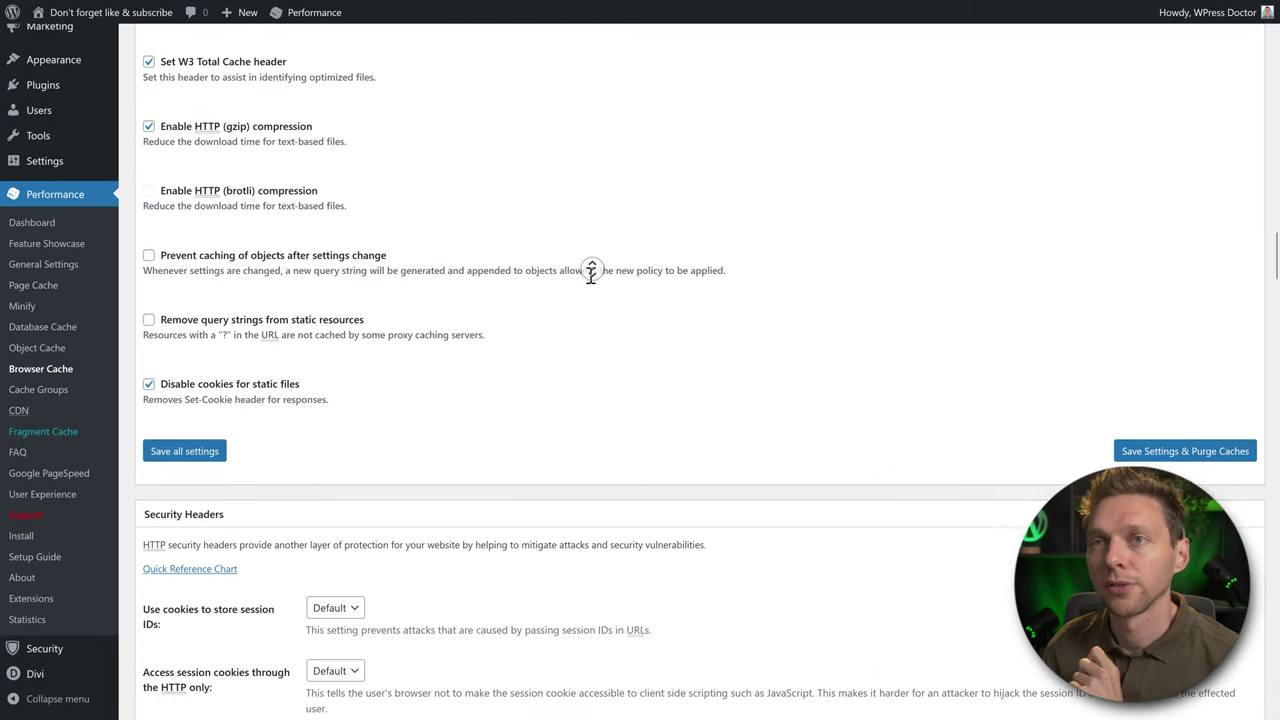
Step: Review the Security Headers options, including Strict Transport Security, Referrer Policy, Content Security Policy and feature permissions
{"action": "scroll", "coordinate": [592, 288], "scroll_direction": "down", "scroll_amount": 14}
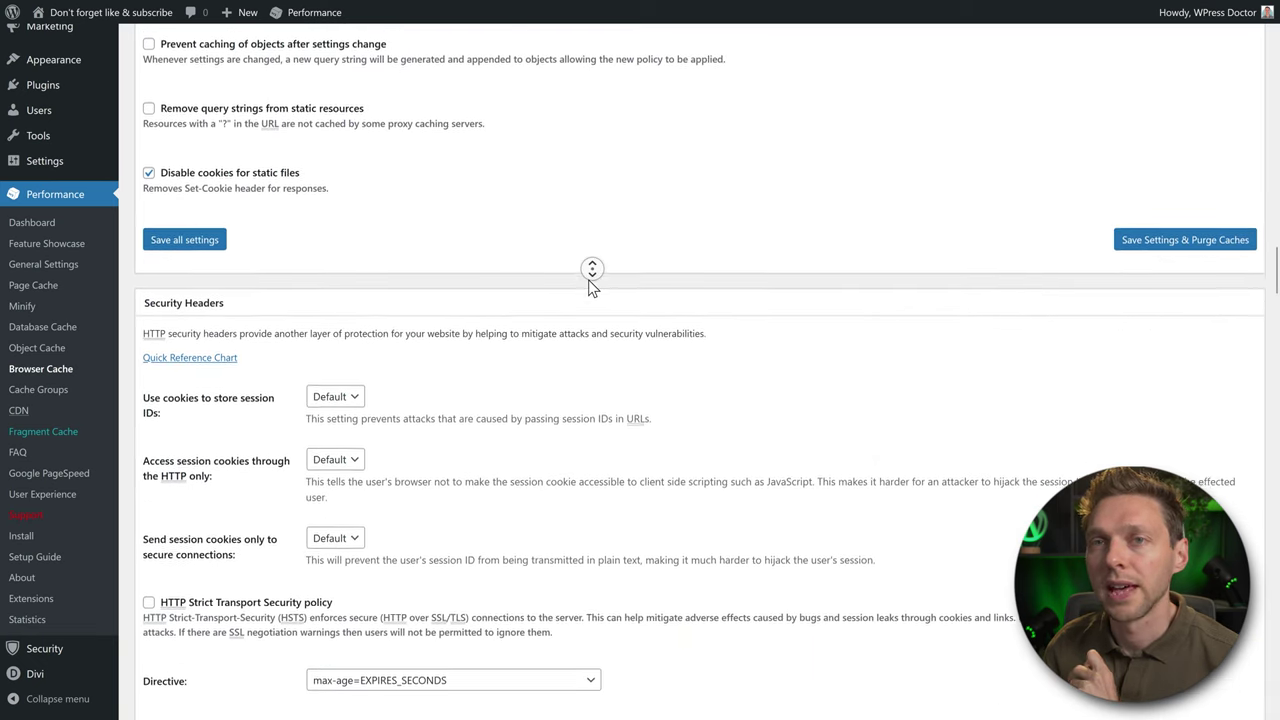
{"action": "middle_click", "coordinate": [743, 213]}
{"action": "scroll", "coordinate": [745, 223], "scroll_direction": "down", "scroll_amount": 4}
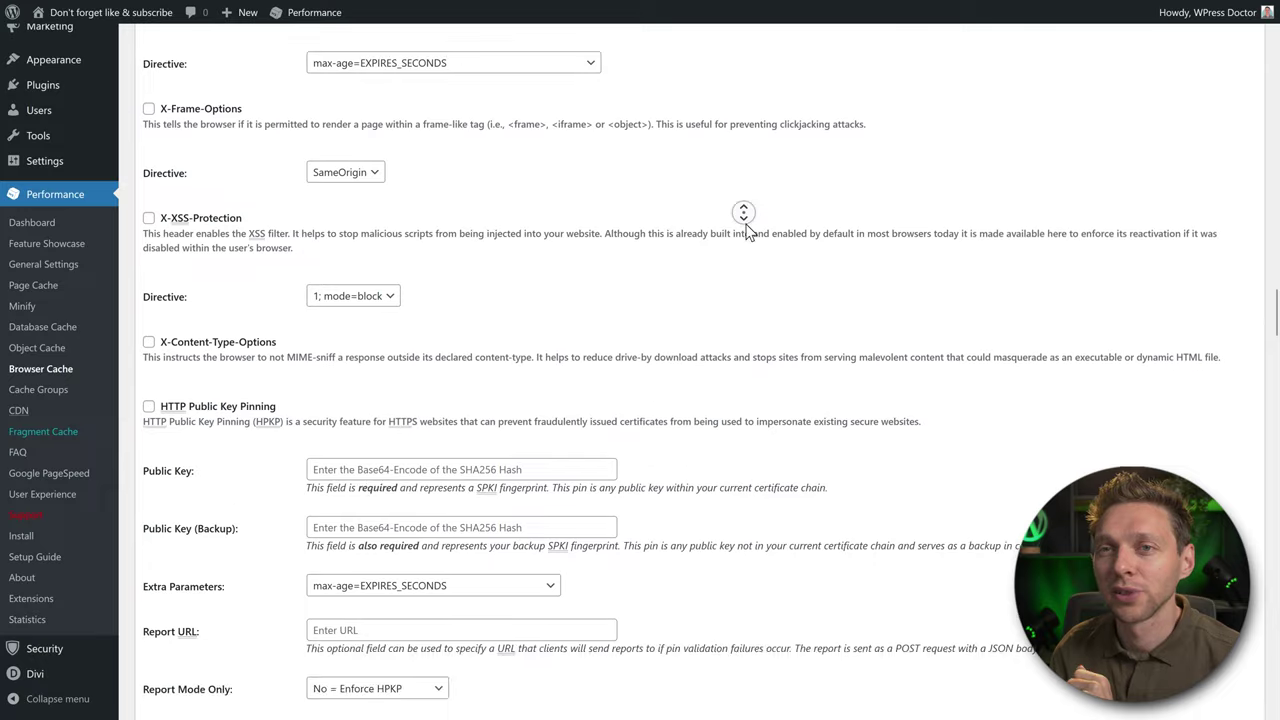
{"action": "scroll", "coordinate": [745, 223], "scroll_direction": "down", "scroll_amount": 5}
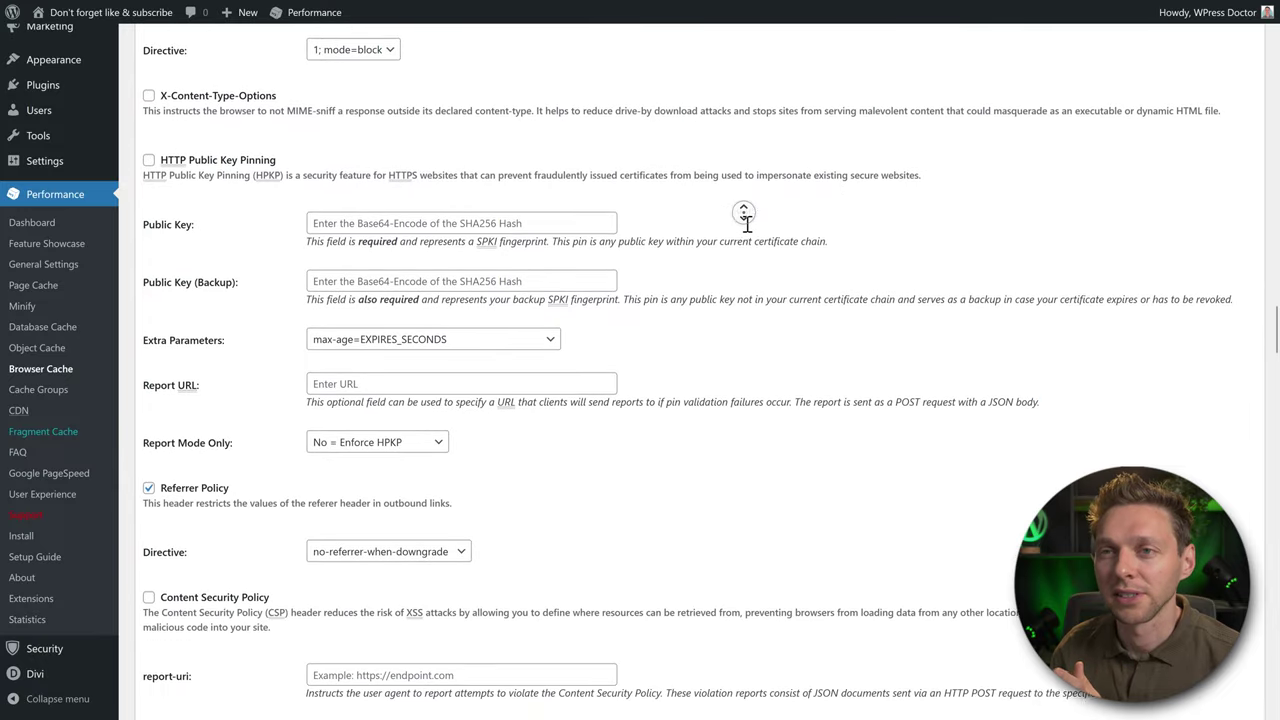
{"action": "scroll", "coordinate": [745, 223], "scroll_direction": "down", "scroll_amount": 5}
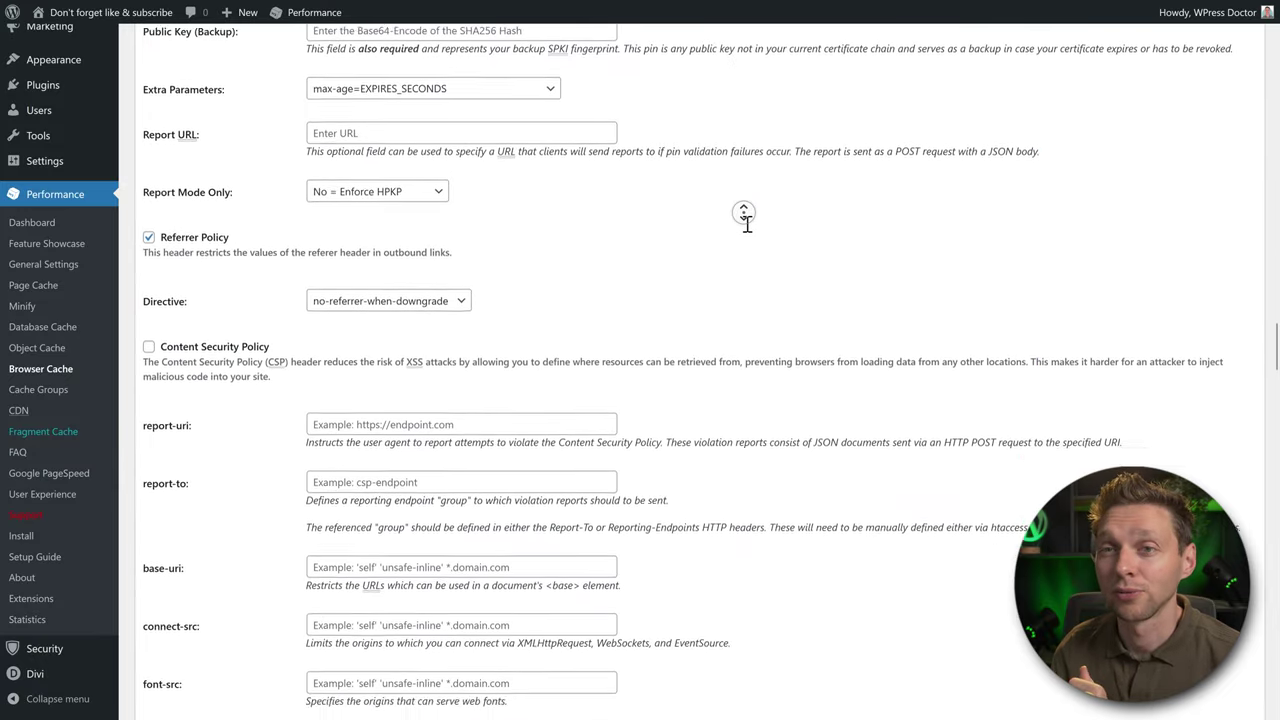
{"action": "scroll", "coordinate": [745, 223], "scroll_direction": "down", "scroll_amount": 5}
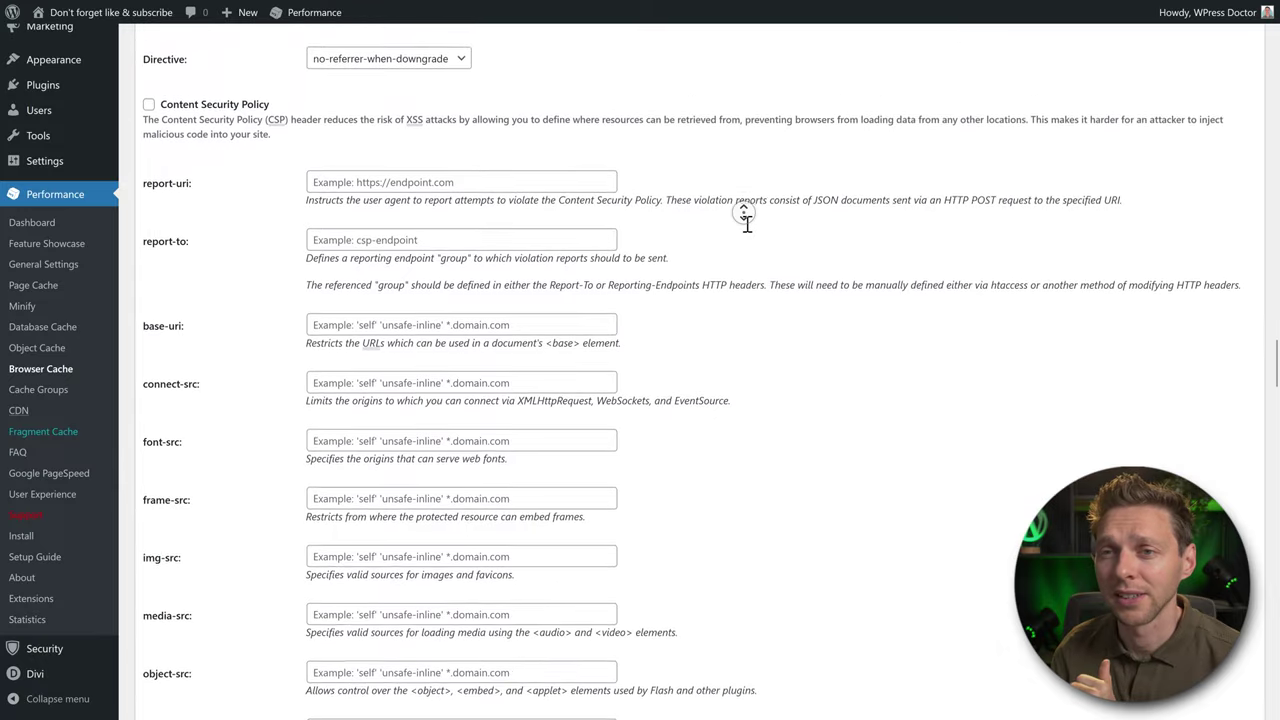
{"action": "scroll", "coordinate": [745, 230], "scroll_direction": "down", "scroll_amount": 11}
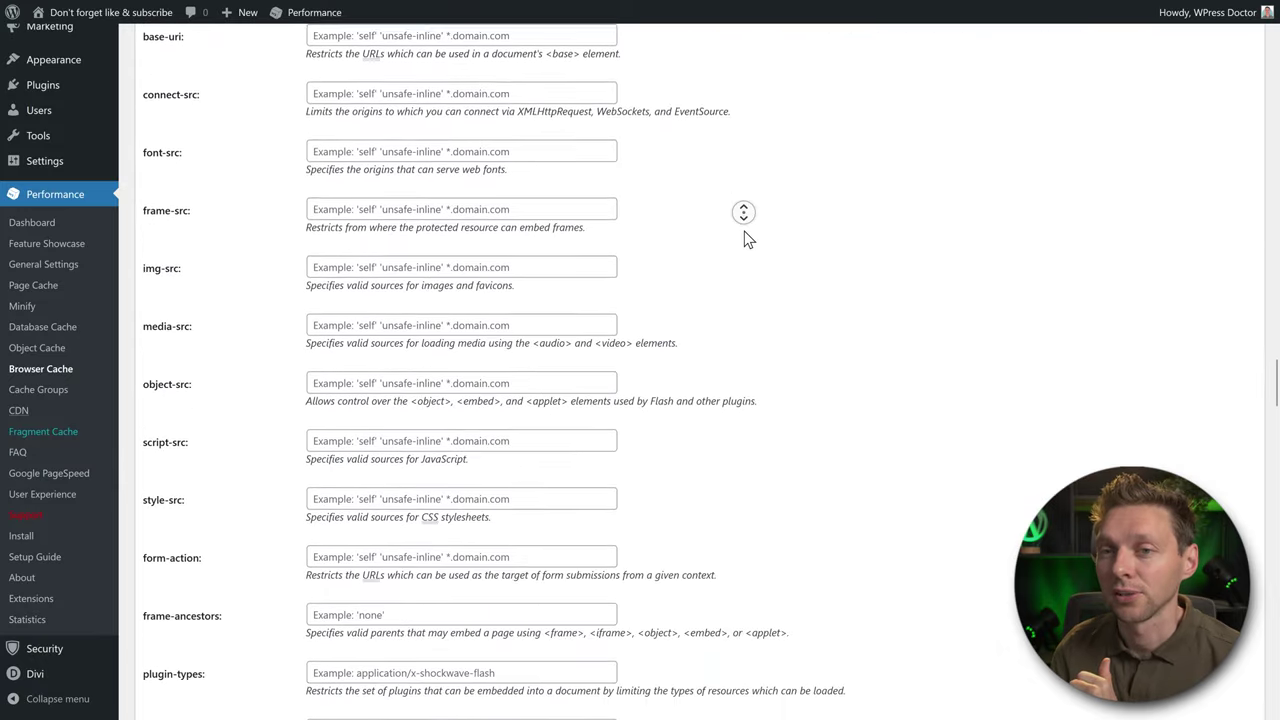
{"action": "scroll", "coordinate": [741, 237], "scroll_direction": "down", "scroll_amount": 12}
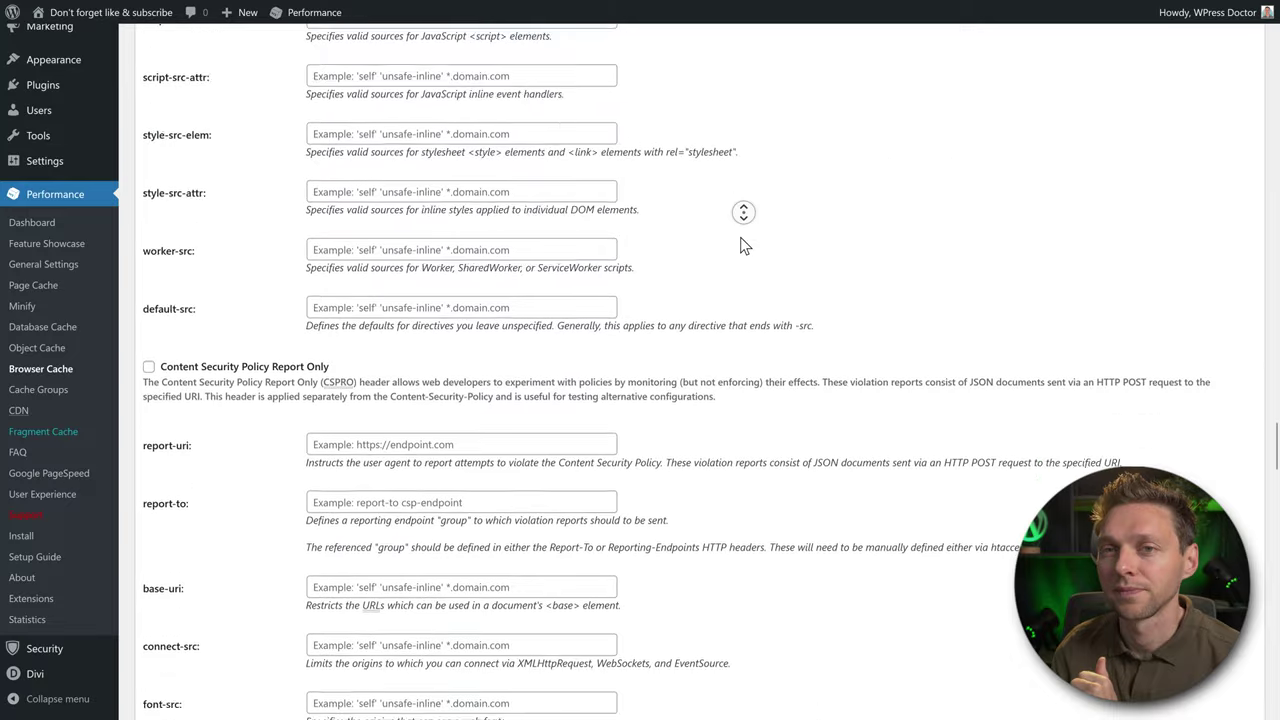
{"action": "scroll", "coordinate": [741, 240], "scroll_direction": "down", "scroll_amount": 20}
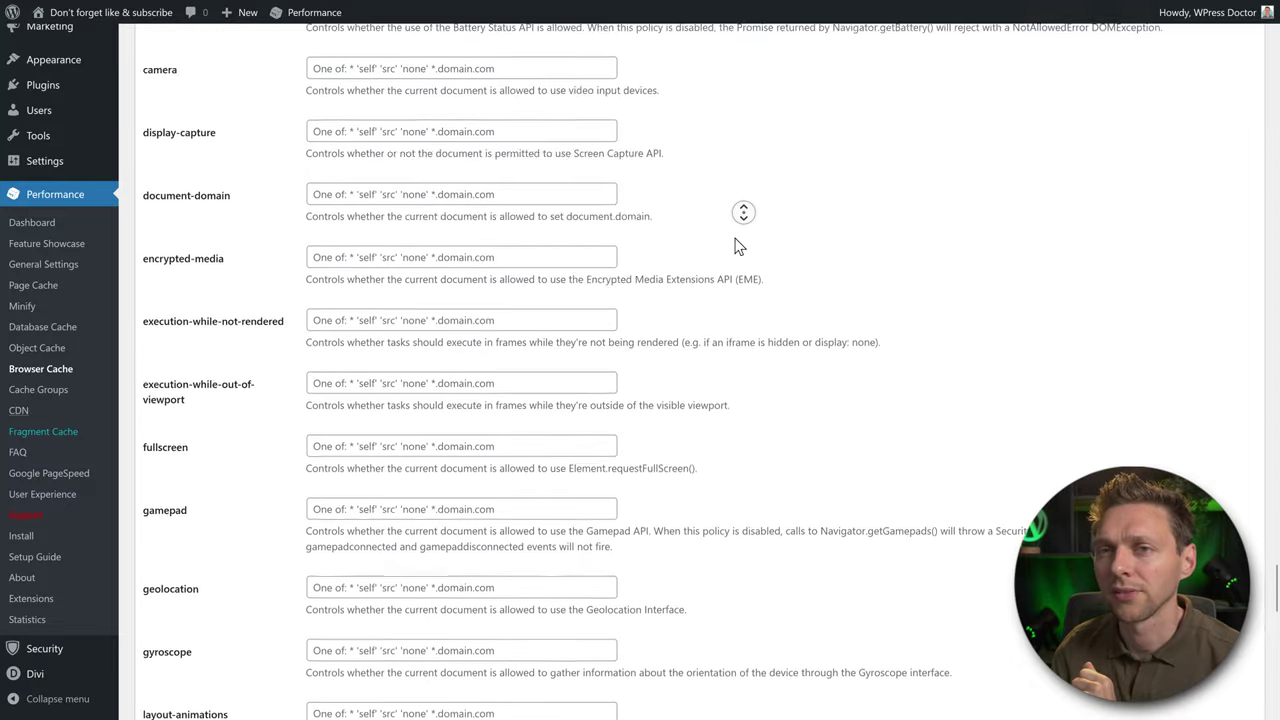
Step: Save the Browser Cache settings and purge the caches
{"action": "scroll", "coordinate": [740, 246], "scroll_direction": "down", "scroll_amount": 14}
{"action": "left_click", "coordinate": [1240, 623]}
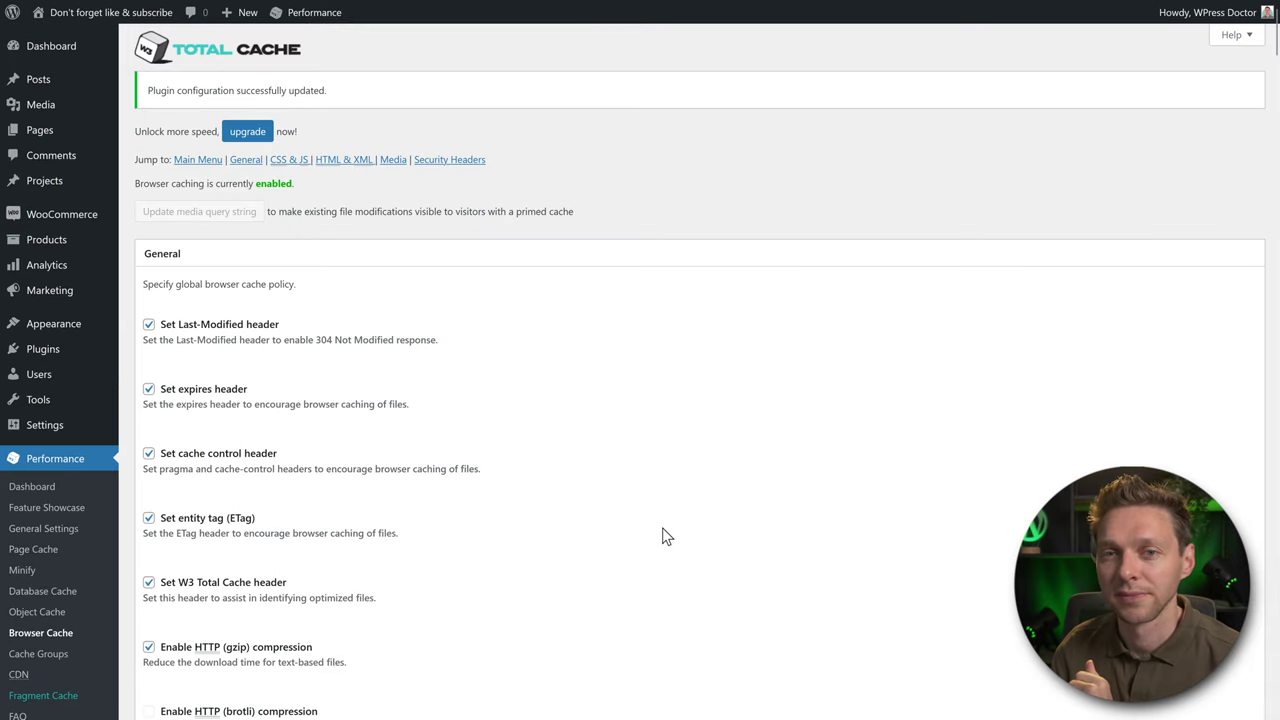
Step: Open the Cache Groups settings and select the Divi Orangefit theme for the tablets user agent group
{"action": "left_click", "coordinate": [50, 664]}
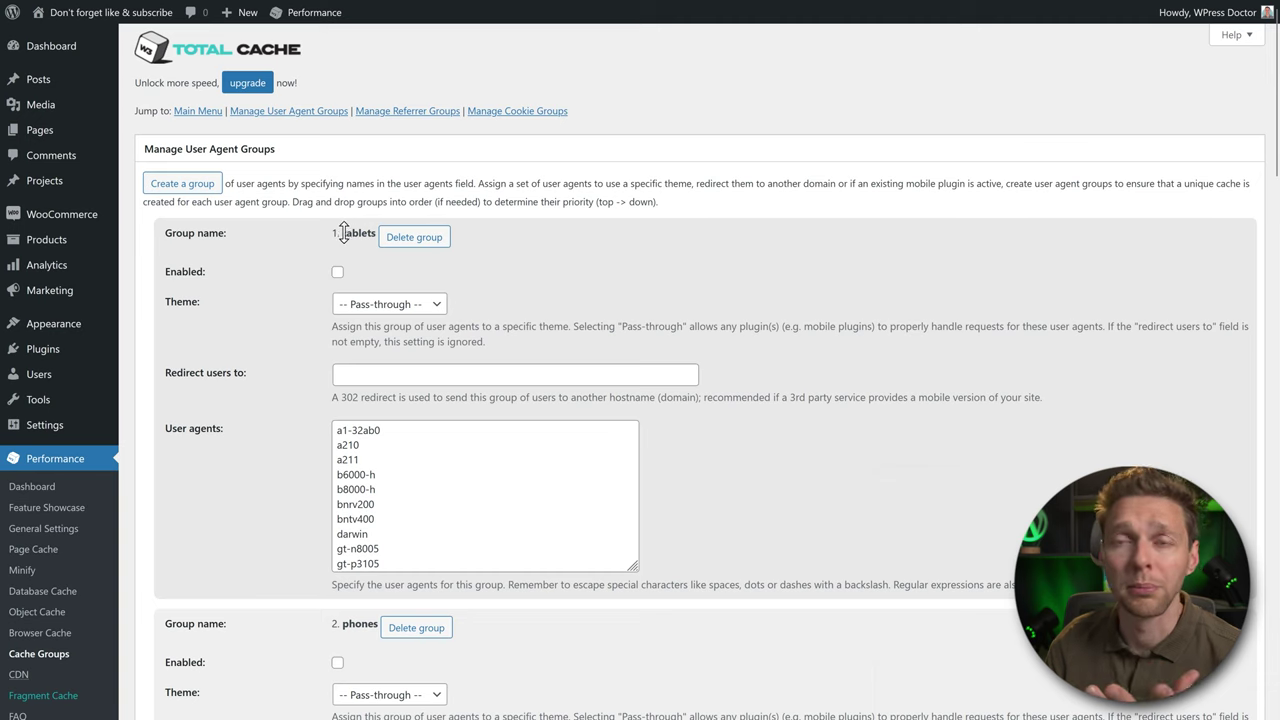
{"action": "left_click", "coordinate": [370, 304]}
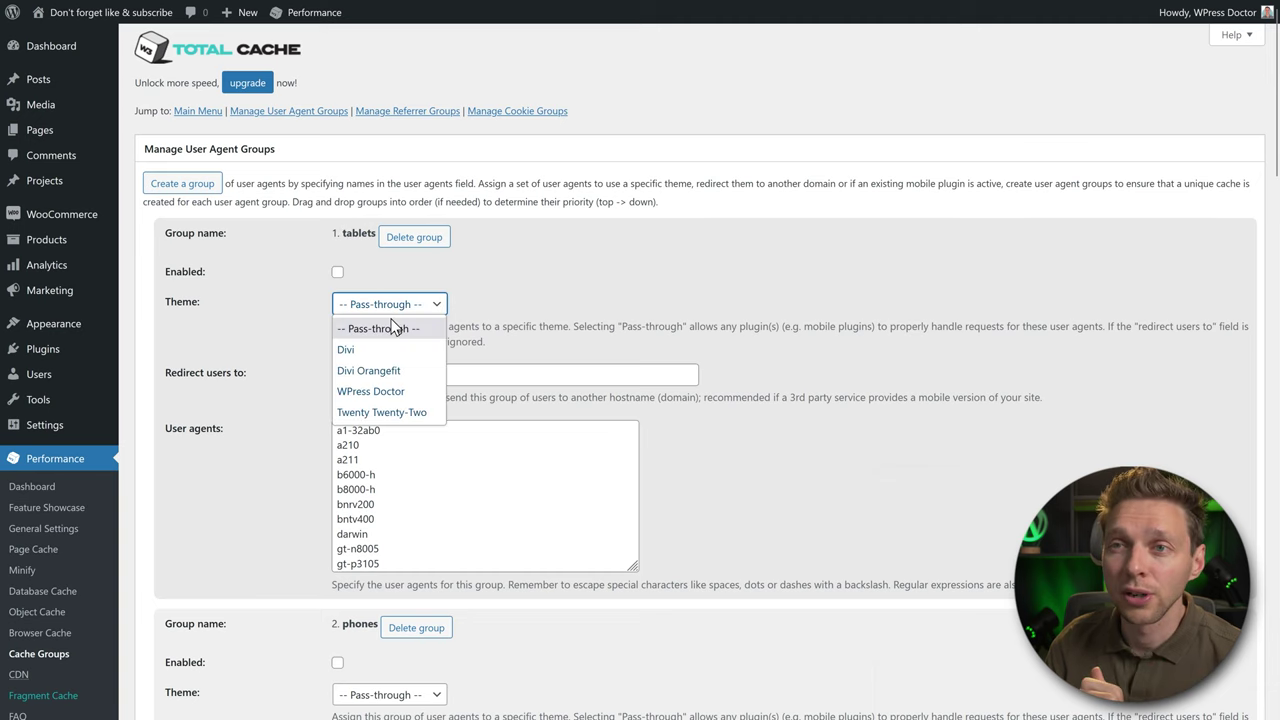
{"action": "left_click", "coordinate": [389, 370]}
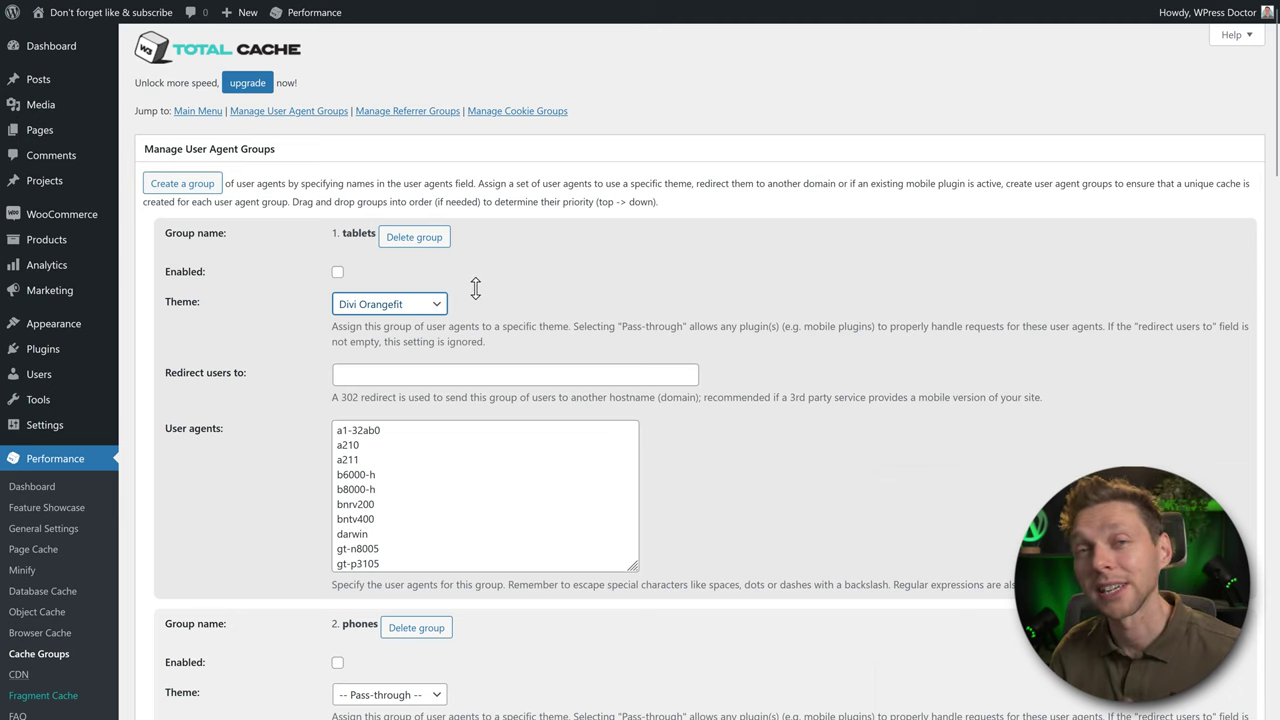
Step: Set the tablets group's theme back to Pass-through, and look over the phones and referrer groups
{"action": "left_click", "coordinate": [420, 304]}
{"action": "left_click", "coordinate": [388, 326]}
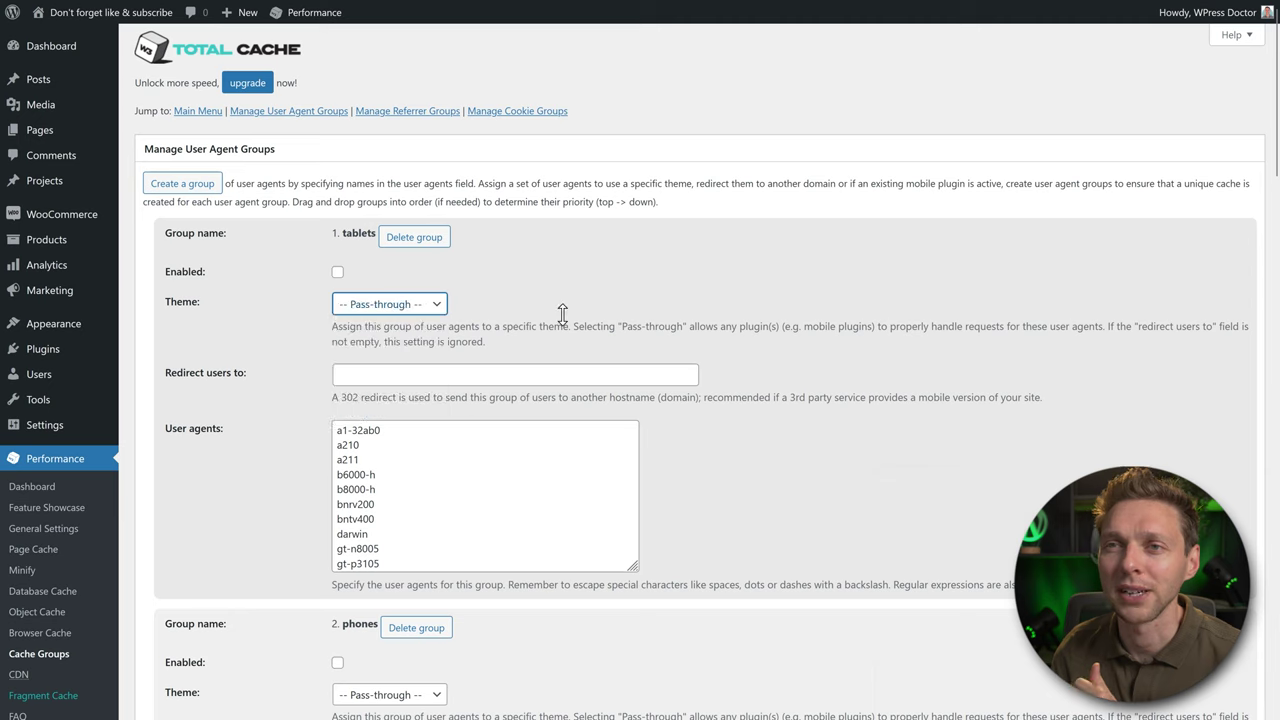
{"action": "middle_click", "coordinate": [750, 207]}
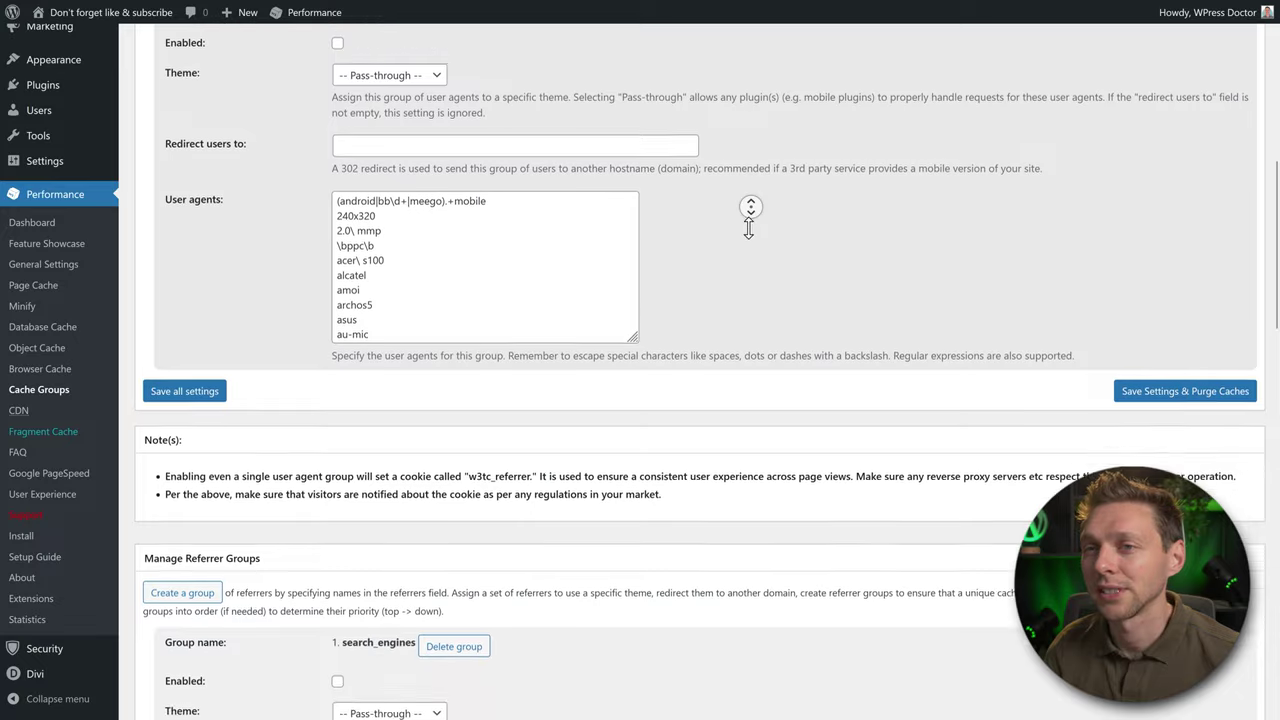
{"action": "scroll", "coordinate": [782, 130], "scroll_direction": "up", "scroll_amount": 10}
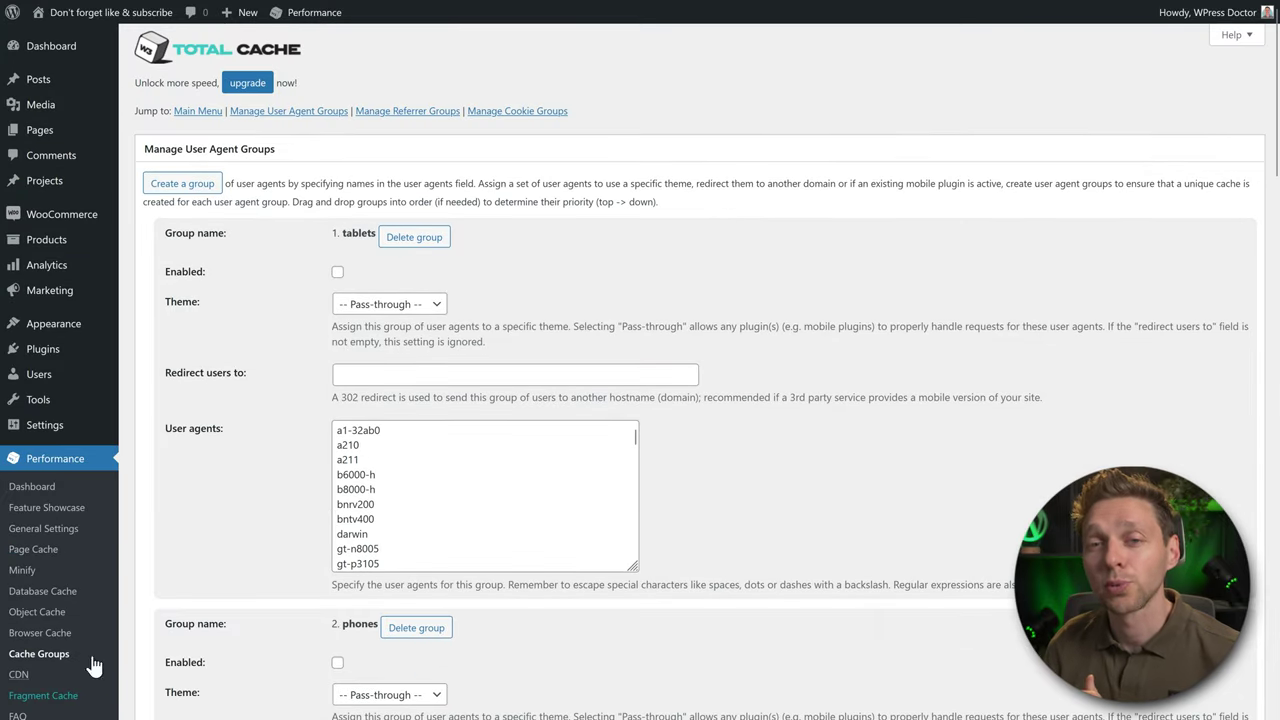
Step: Open the CDN settings and review the General, Configuration and Advanced options
{"action": "left_click", "coordinate": [18, 674]}
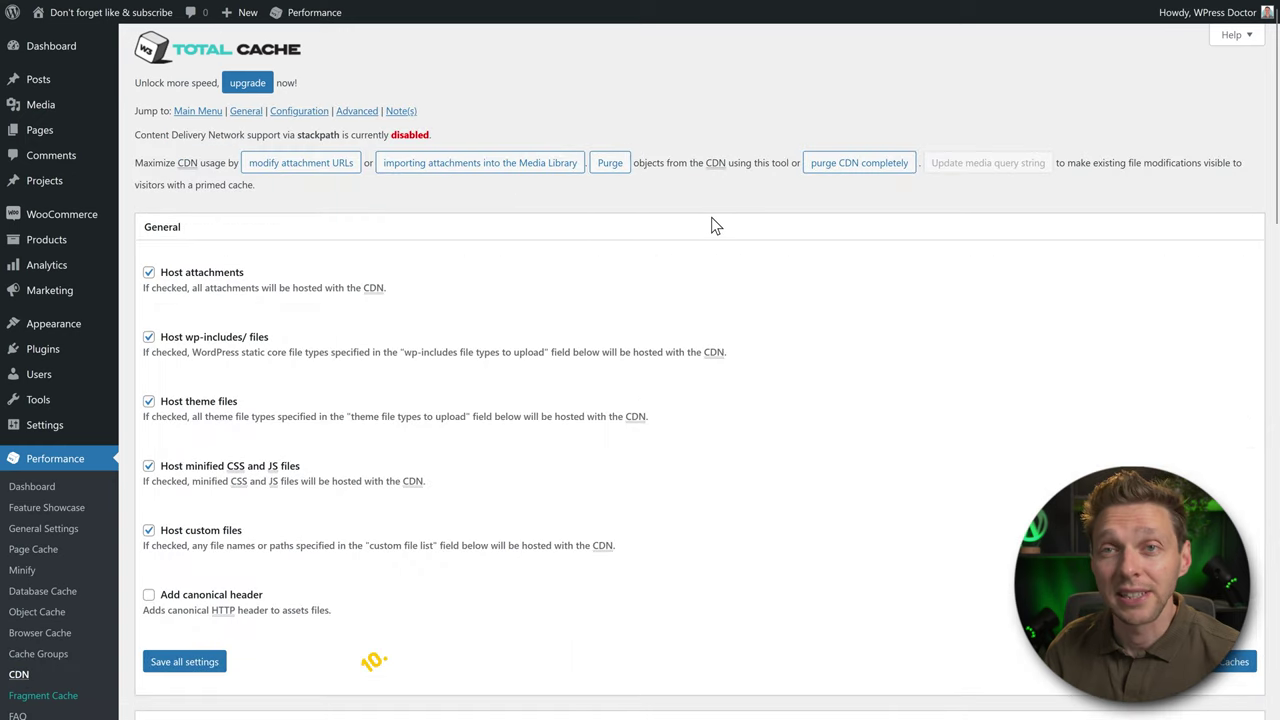
{"action": "middle_click", "coordinate": [740, 236]}
{"action": "scroll", "coordinate": [745, 255], "scroll_direction": "down", "scroll_amount": 3}
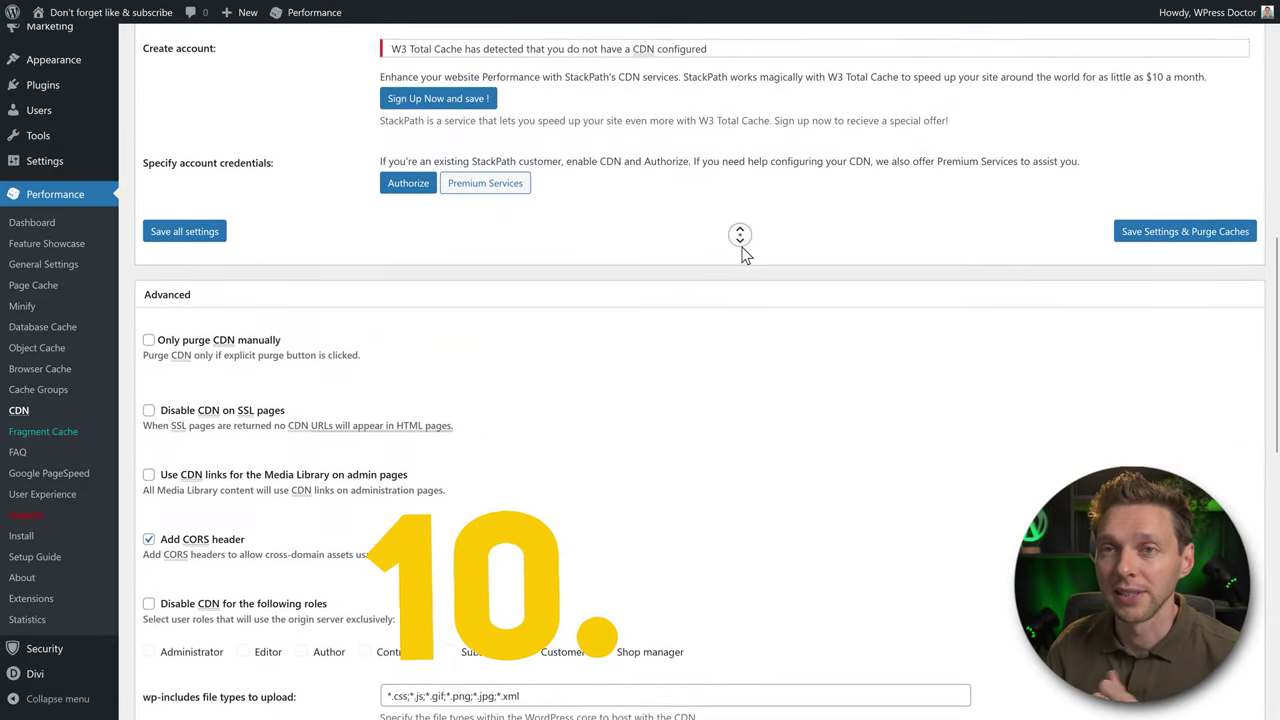
{"action": "middle_click", "coordinate": [778, 296]}
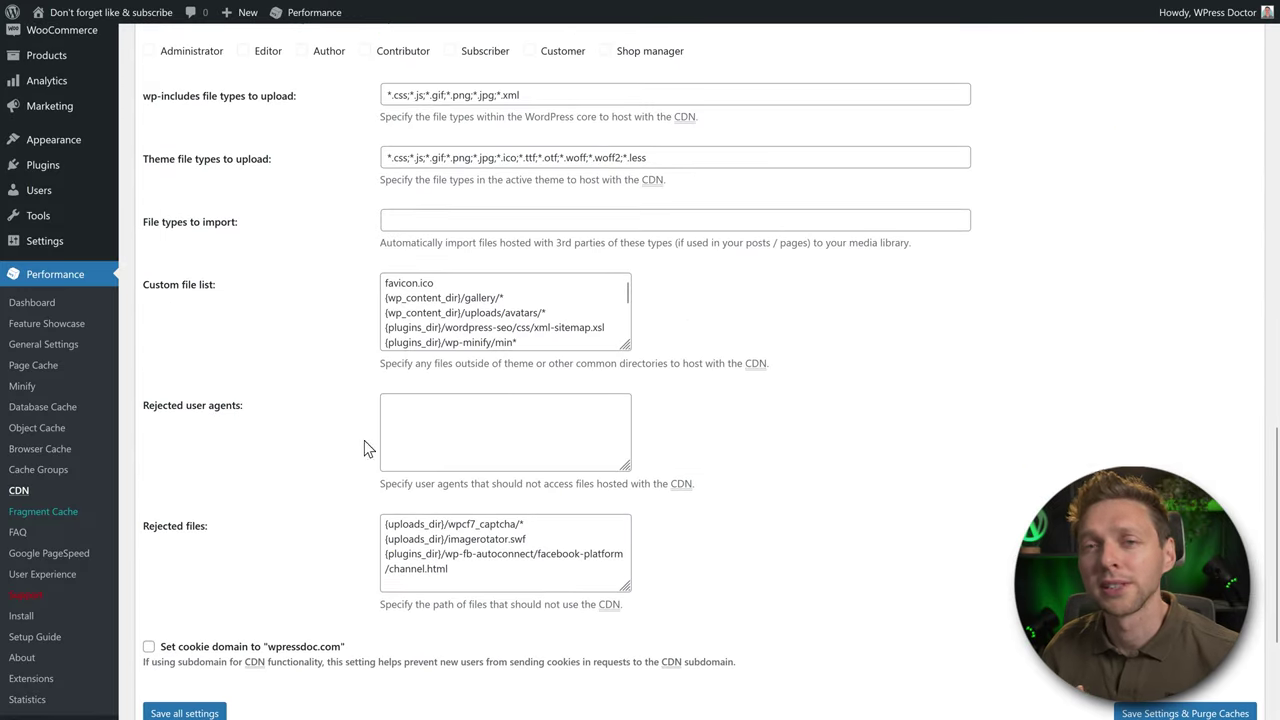
Step: Open the Fragment Cache settings to review the feature's status and Advanced options, and open the FAQ
{"action": "left_click", "coordinate": [60, 519]}
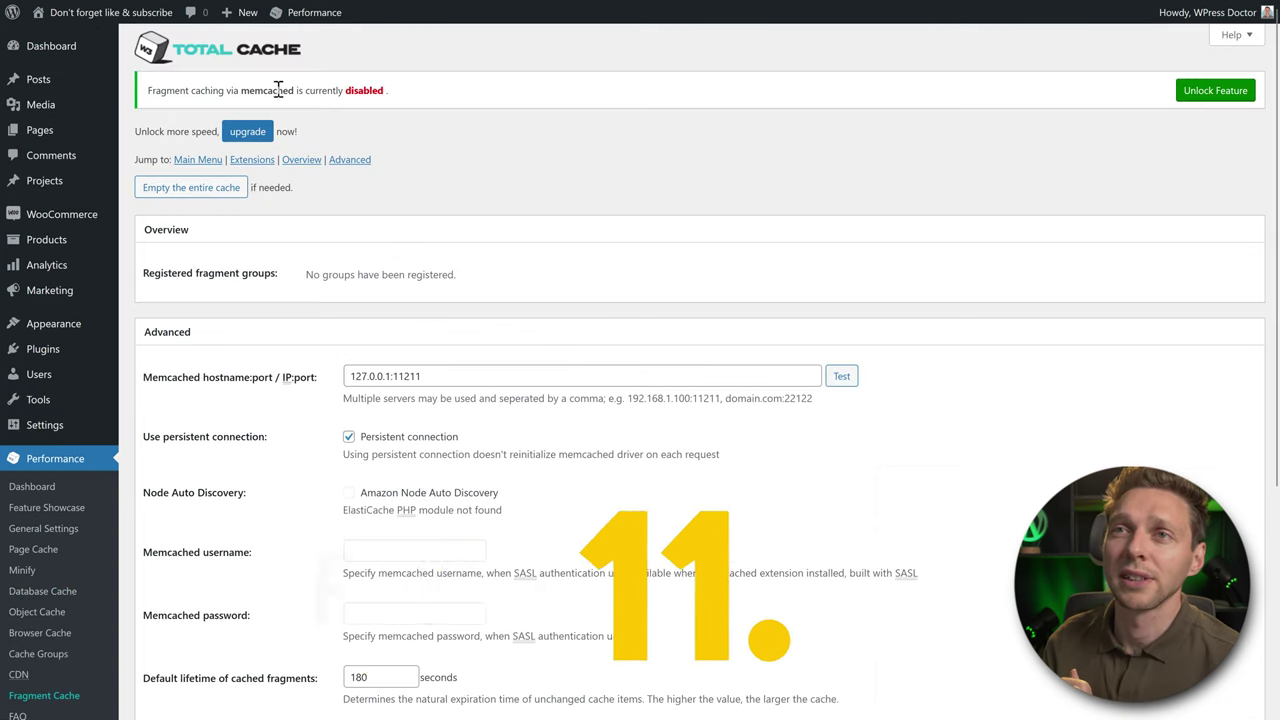
{"action": "left_click_drag", "start_coordinate": [305, 90], "coordinate": [384, 90]}
{"action": "left_click", "coordinate": [392, 94]}
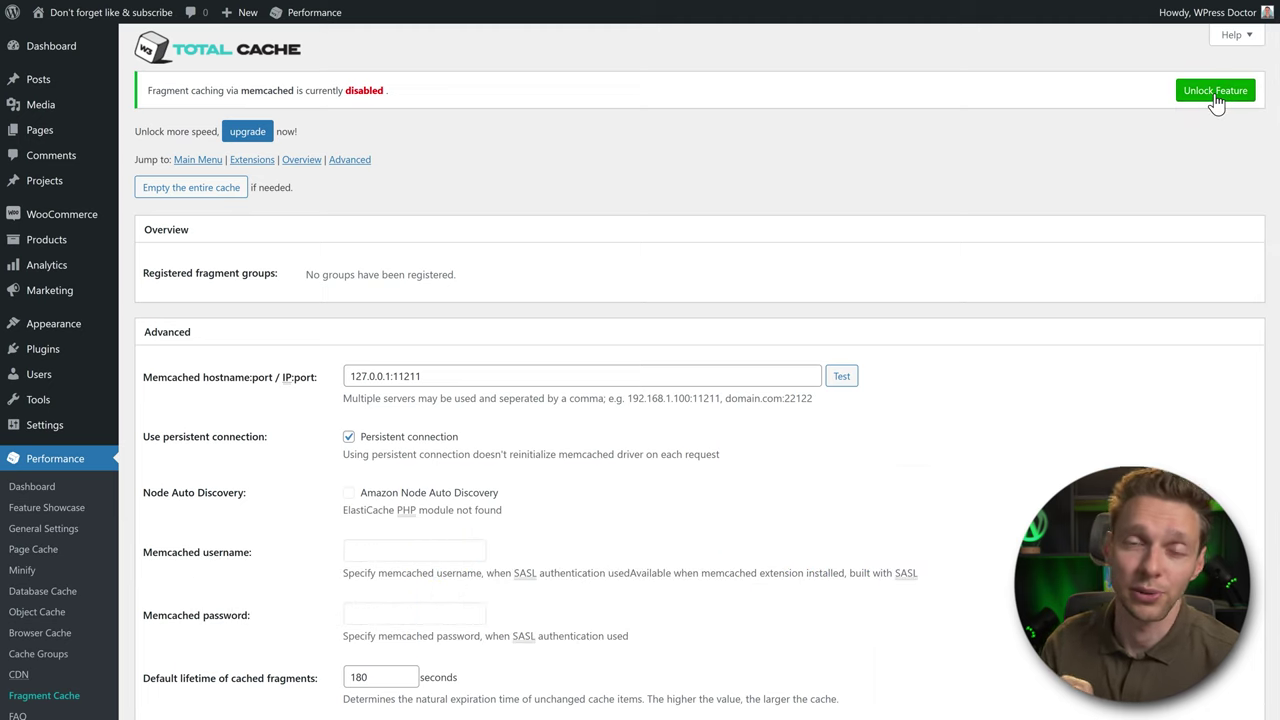
{"action": "scroll", "coordinate": [348, 237], "scroll_direction": "down", "scroll_amount": 1}
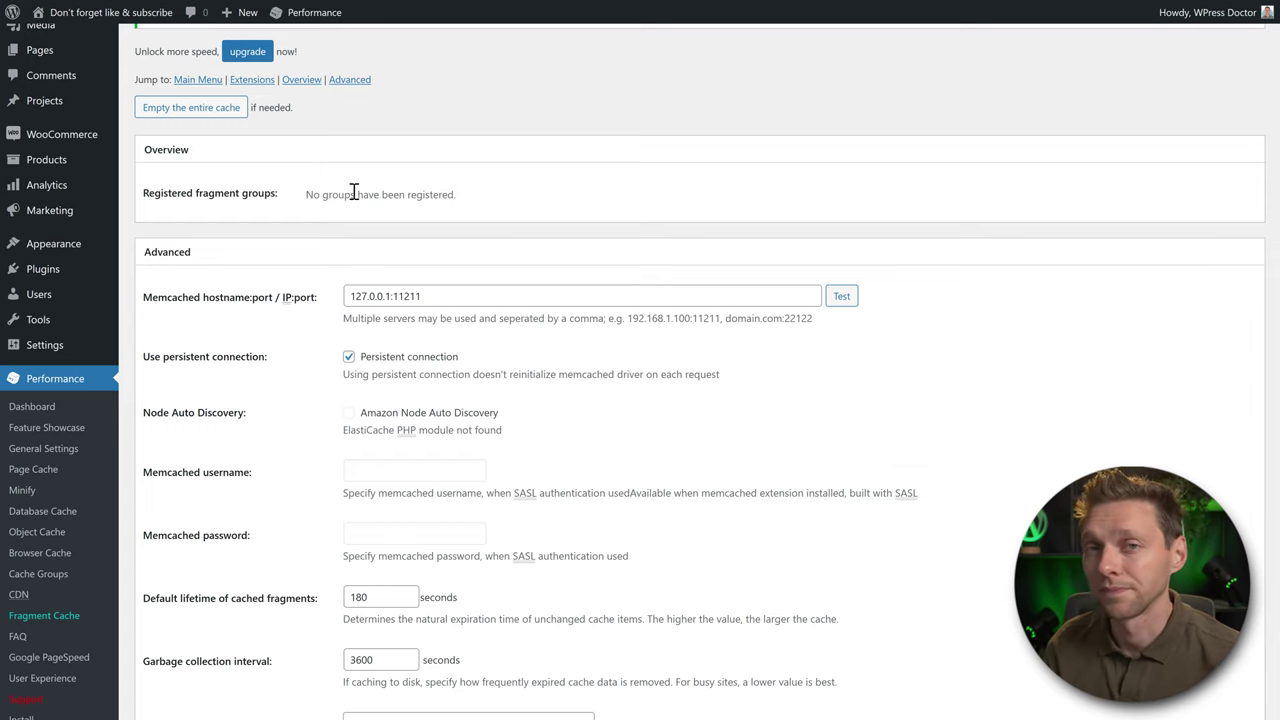
{"action": "scroll", "coordinate": [245, 575], "scroll_direction": "down", "scroll_amount": 1}
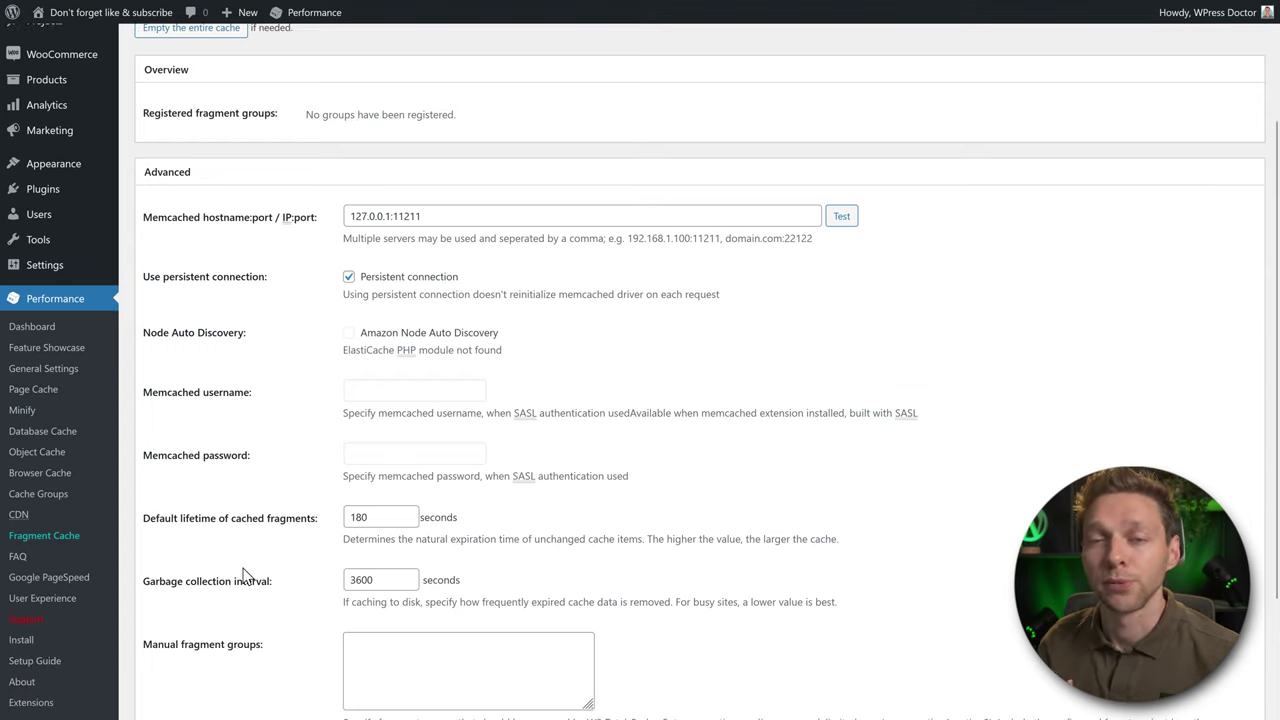
{"action": "left_click", "coordinate": [19, 560]}
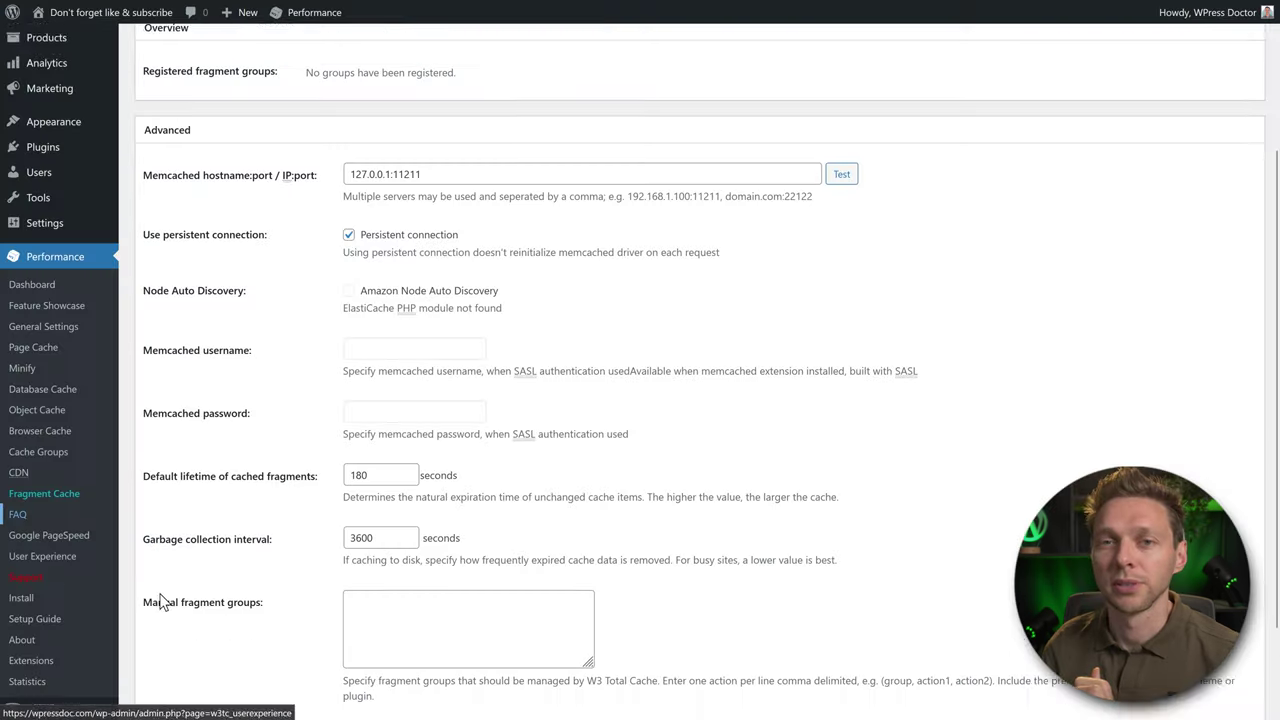
Step: Run the Google PageSpeed analysis of the homepage, and open the User Experience lazy loading settings
{"action": "scroll", "coordinate": [160, 601], "scroll_direction": "down", "scroll_amount": 1}
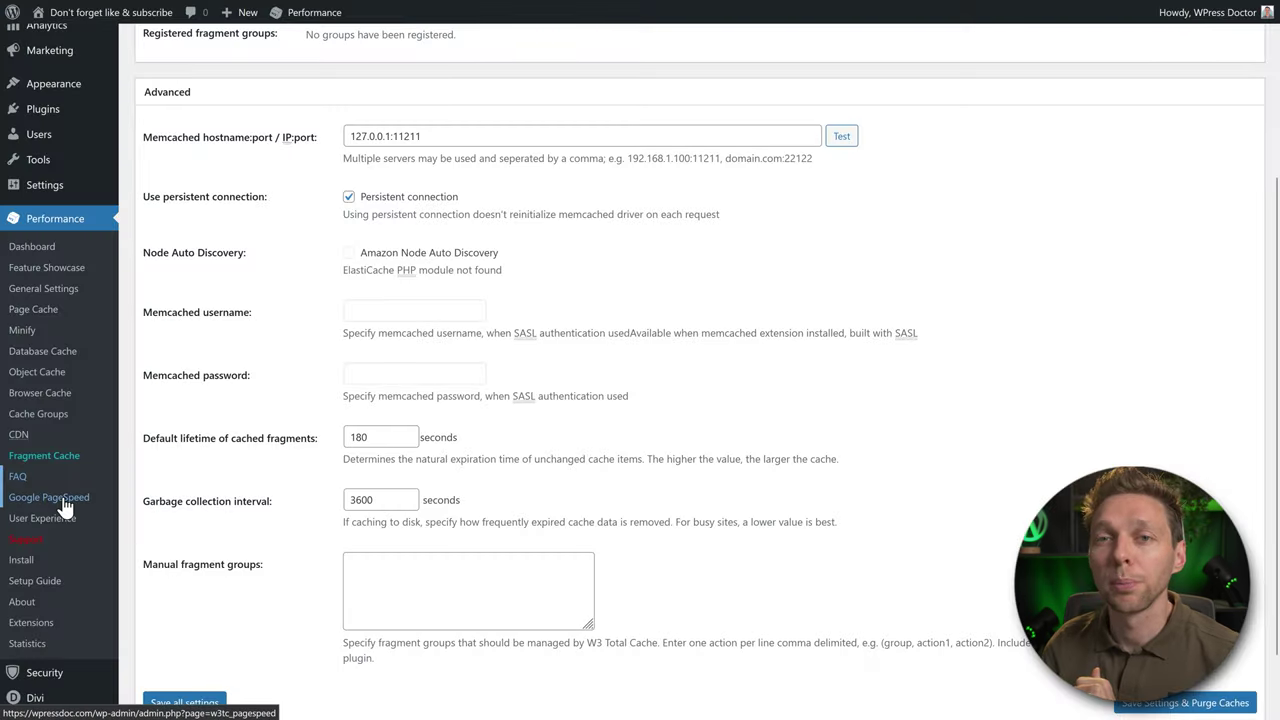
{"action": "left_click", "coordinate": [60, 498]}
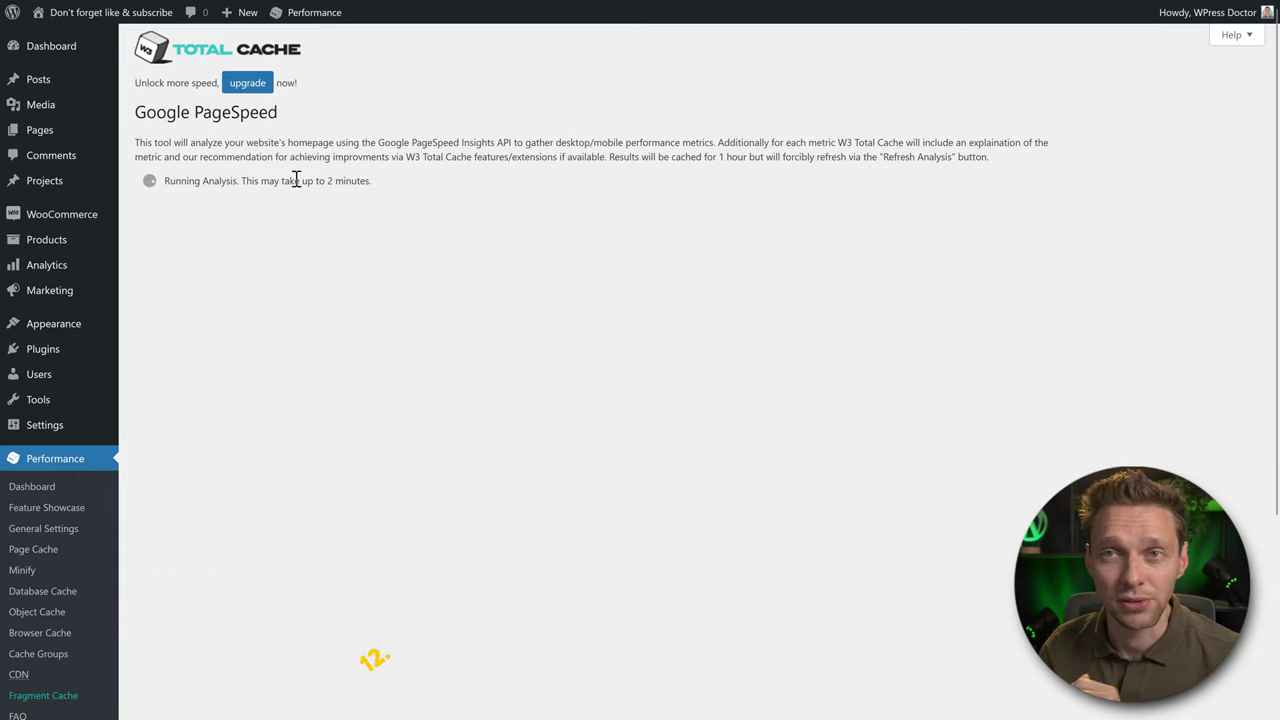
{"action": "scroll", "coordinate": [290, 192], "scroll_direction": "down", "scroll_amount": 3}
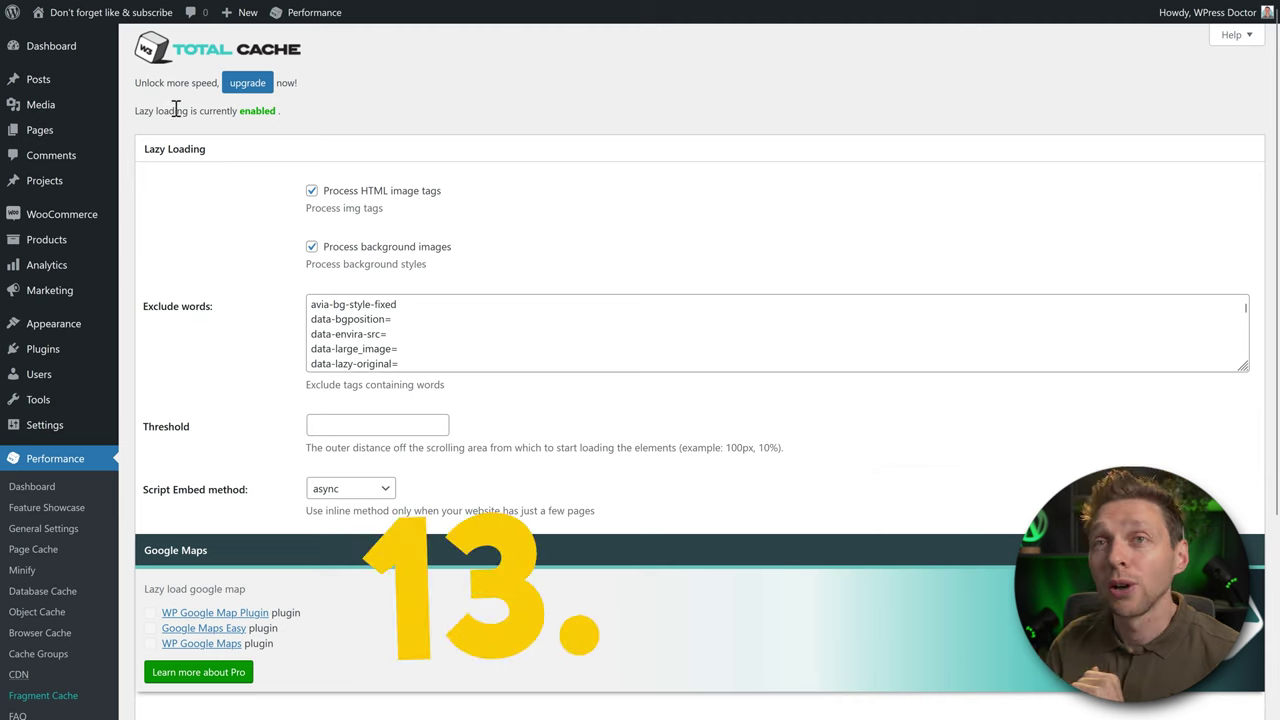
Step: Look over the lazy loading settings, then reject all cookies in the Support form and check the full-site CDN configuration and Billing Support services
{"action": "middle_click", "coordinate": [621, 229]}
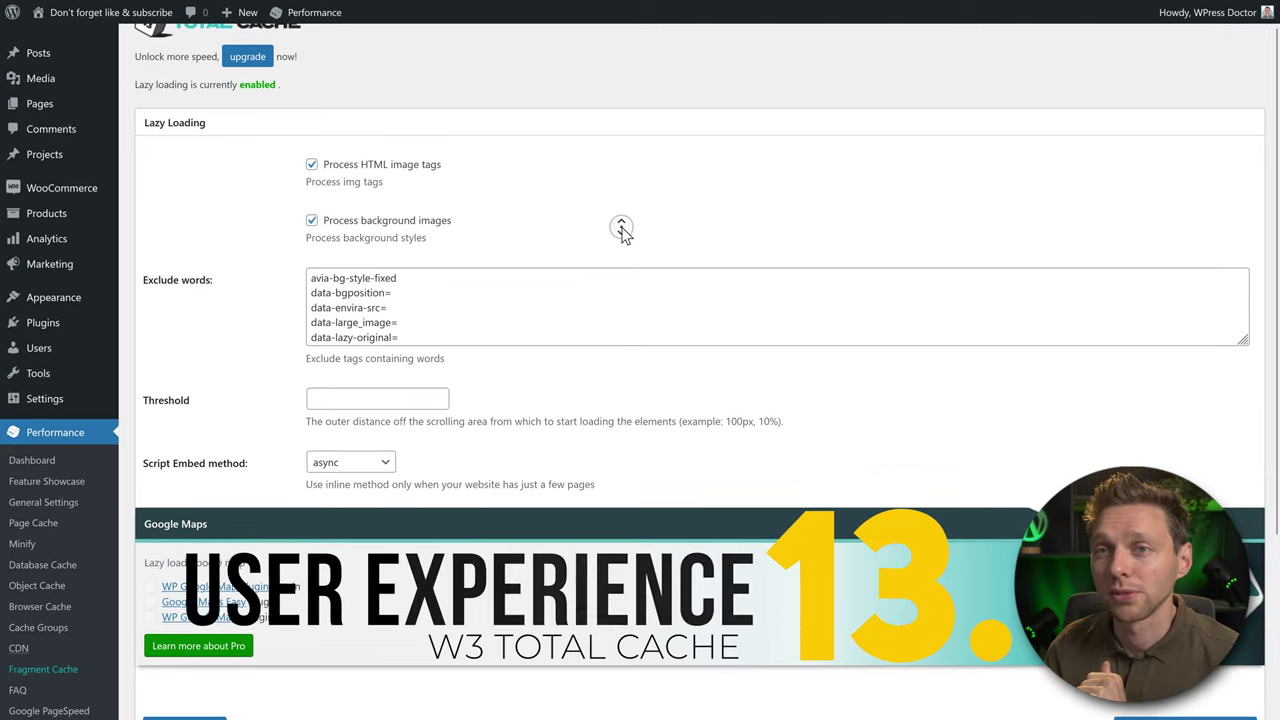
{"action": "left_click", "coordinate": [632, 236]}
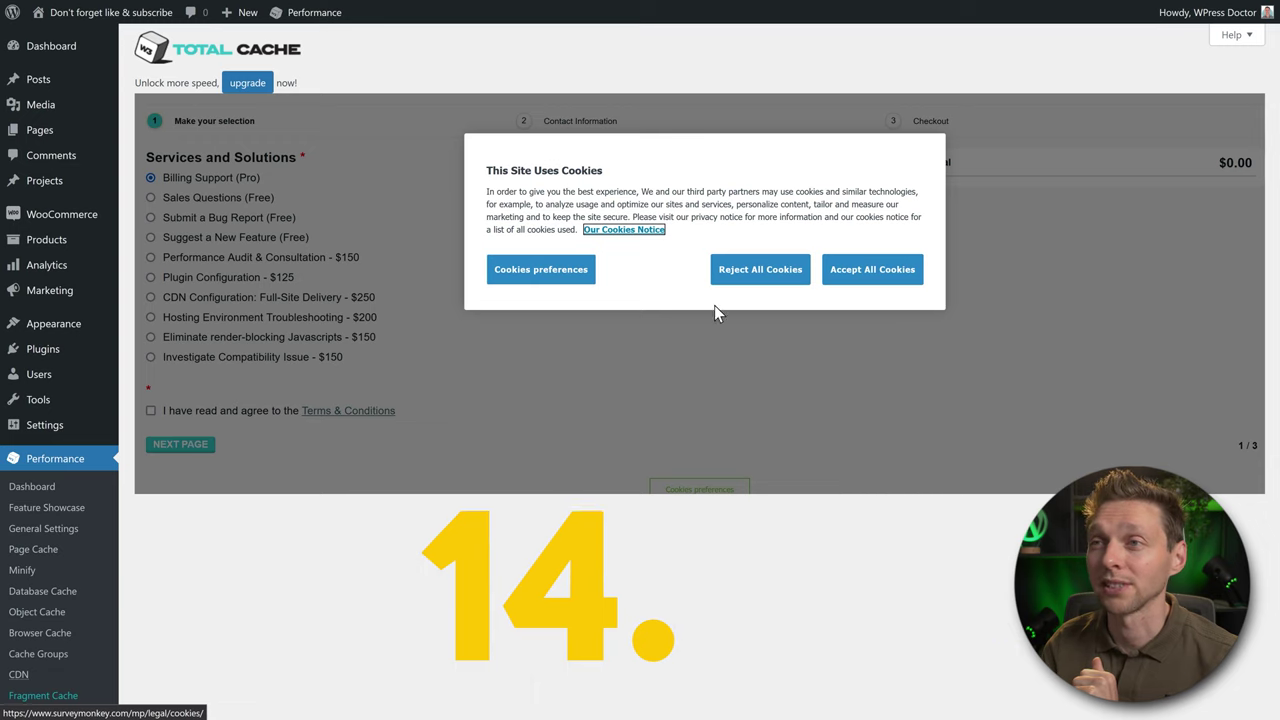
{"action": "left_click", "coordinate": [746, 271]}
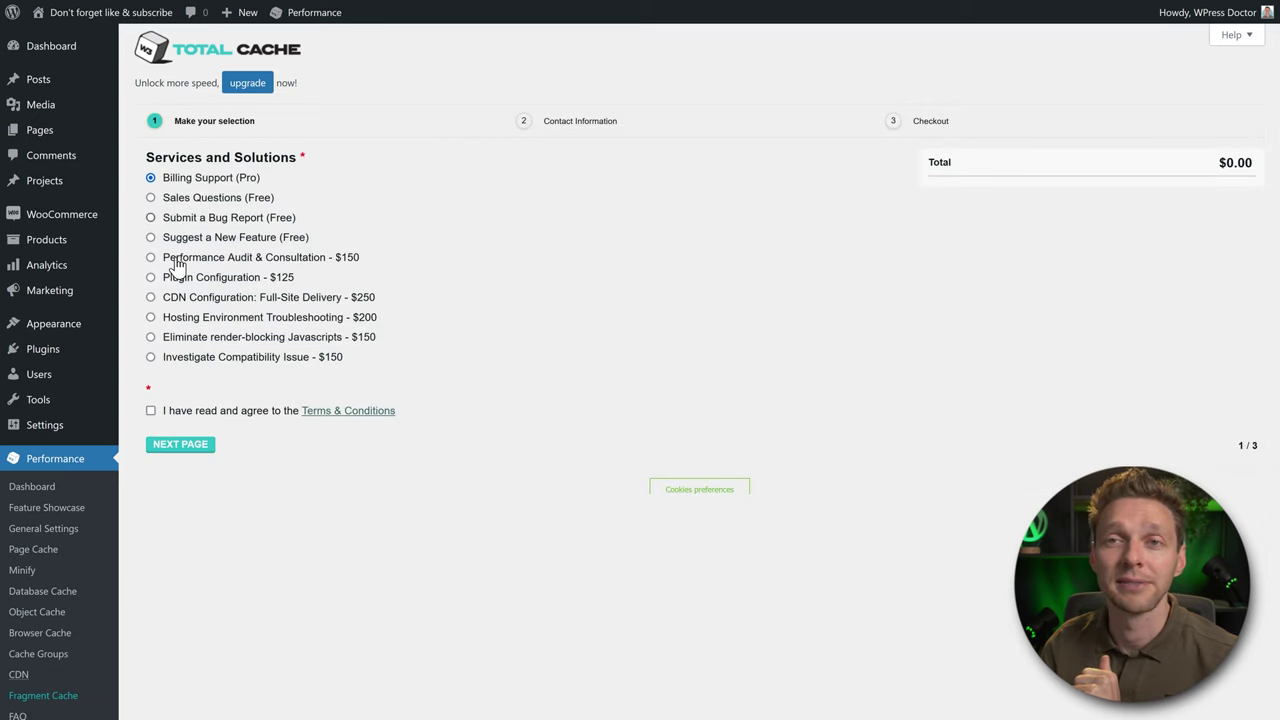
{"action": "left_click", "coordinate": [151, 298]}
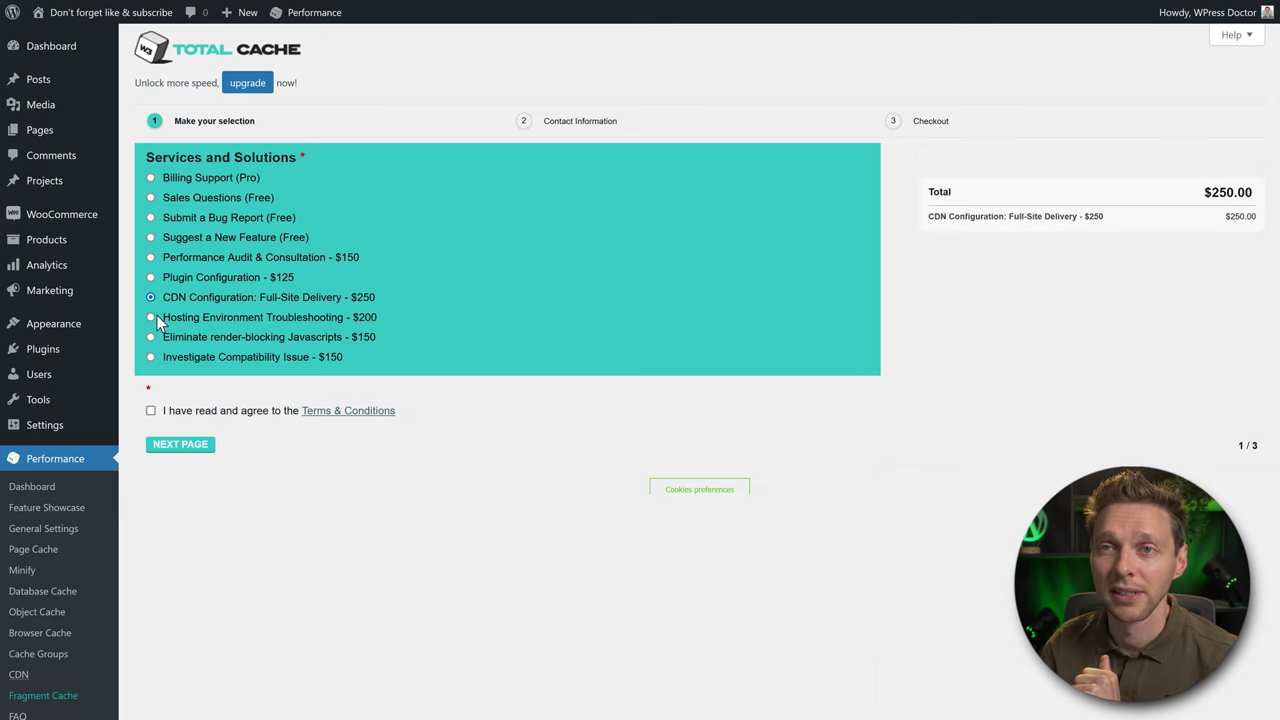
{"action": "left_click", "coordinate": [166, 178]}
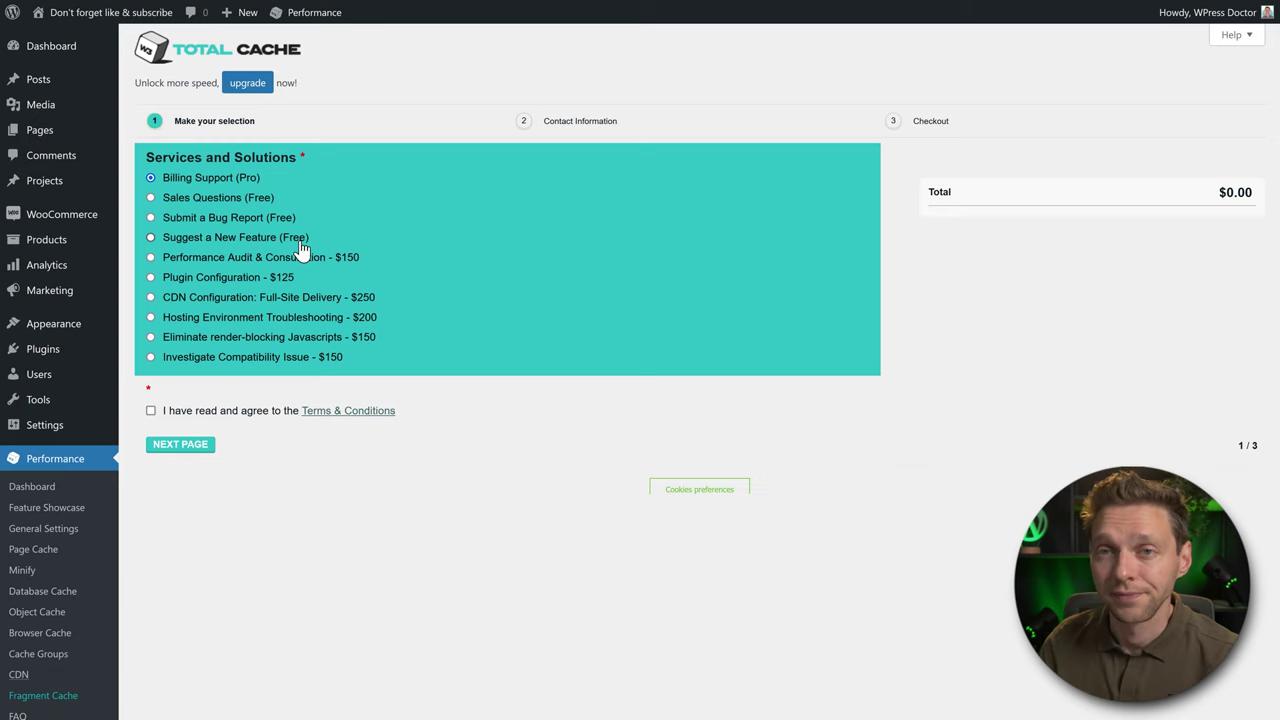
Step: Open the plugin's Install page and read through the initial installation instructions and rewrite rules
{"action": "scroll", "coordinate": [103, 700], "scroll_direction": "down", "scroll_amount": 3}
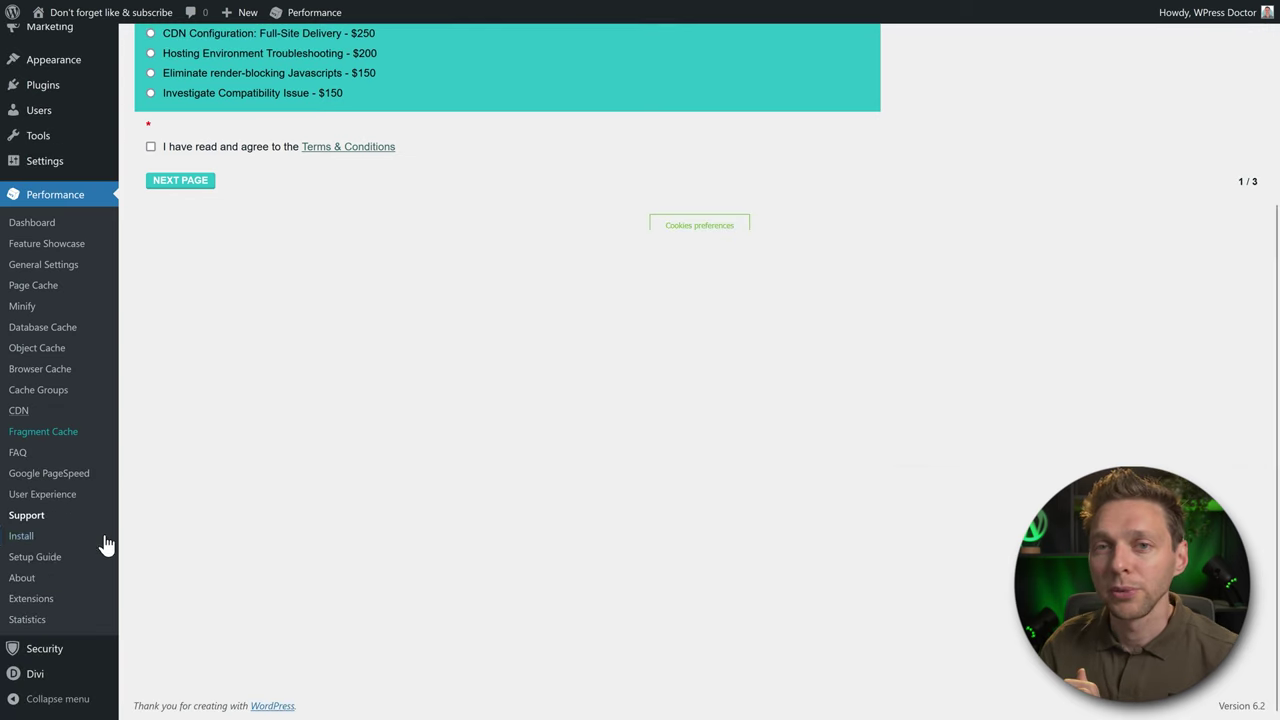
{"action": "left_click", "coordinate": [30, 540]}
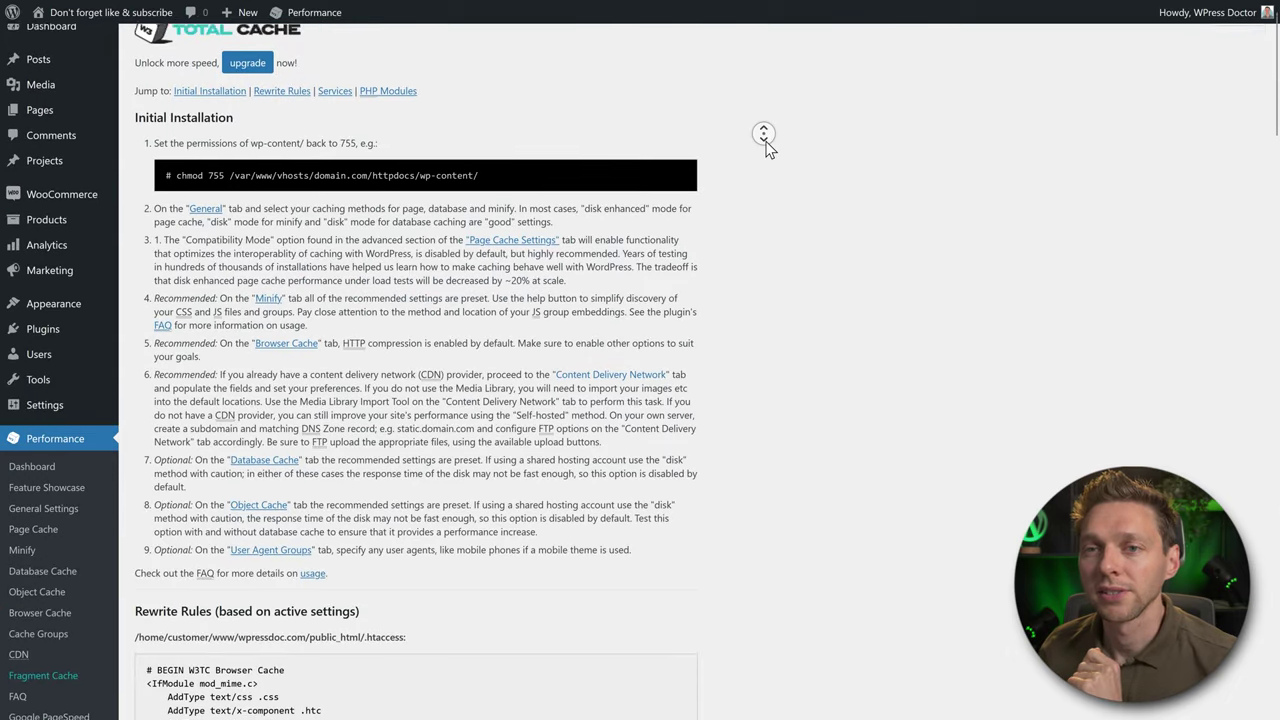
{"action": "middle_click", "coordinate": [735, 148]}
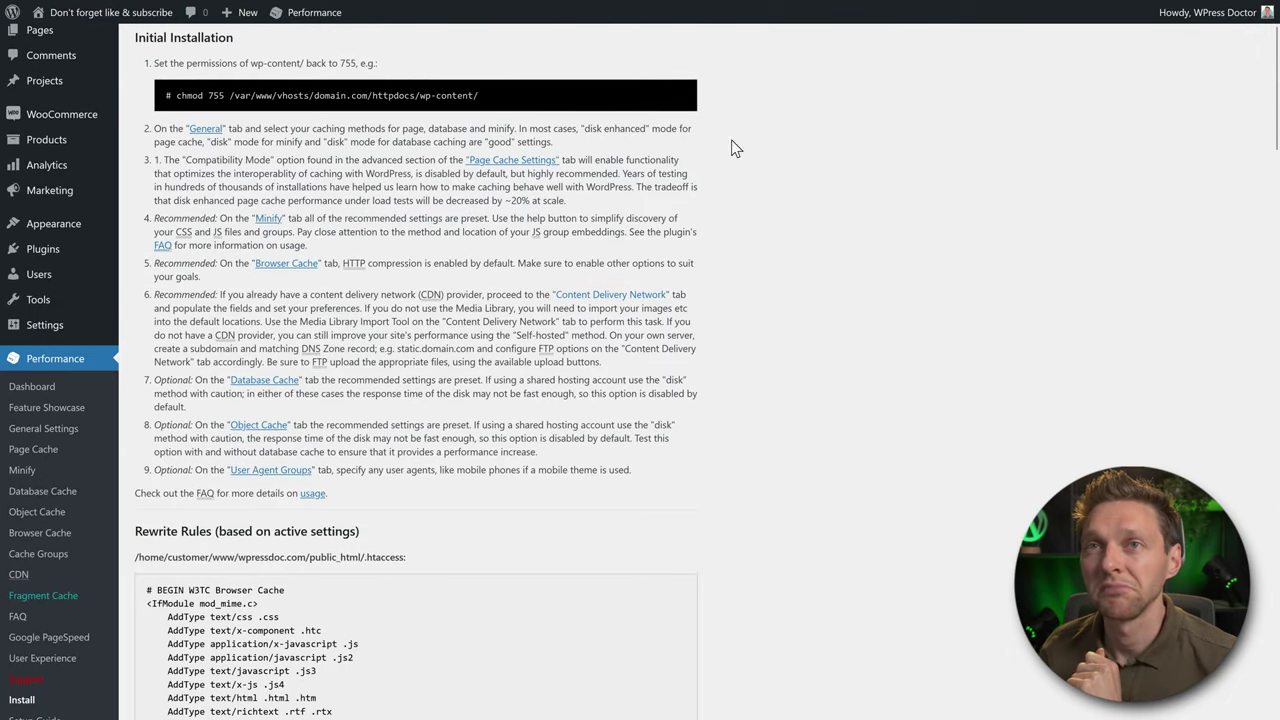
{"action": "left_click_drag", "start_coordinate": [175, 68], "coordinate": [720, 478]}
{"action": "left_click", "coordinate": [731, 508]}
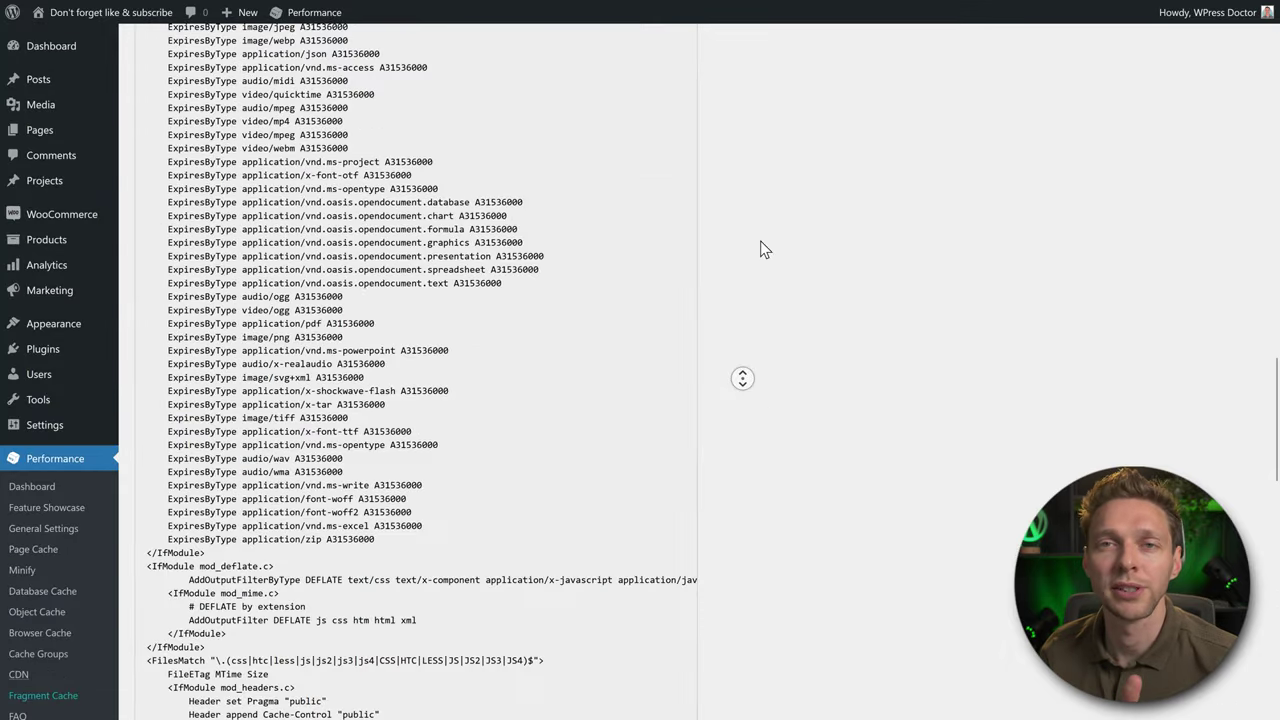
{"action": "left_click", "coordinate": [757, 230]}
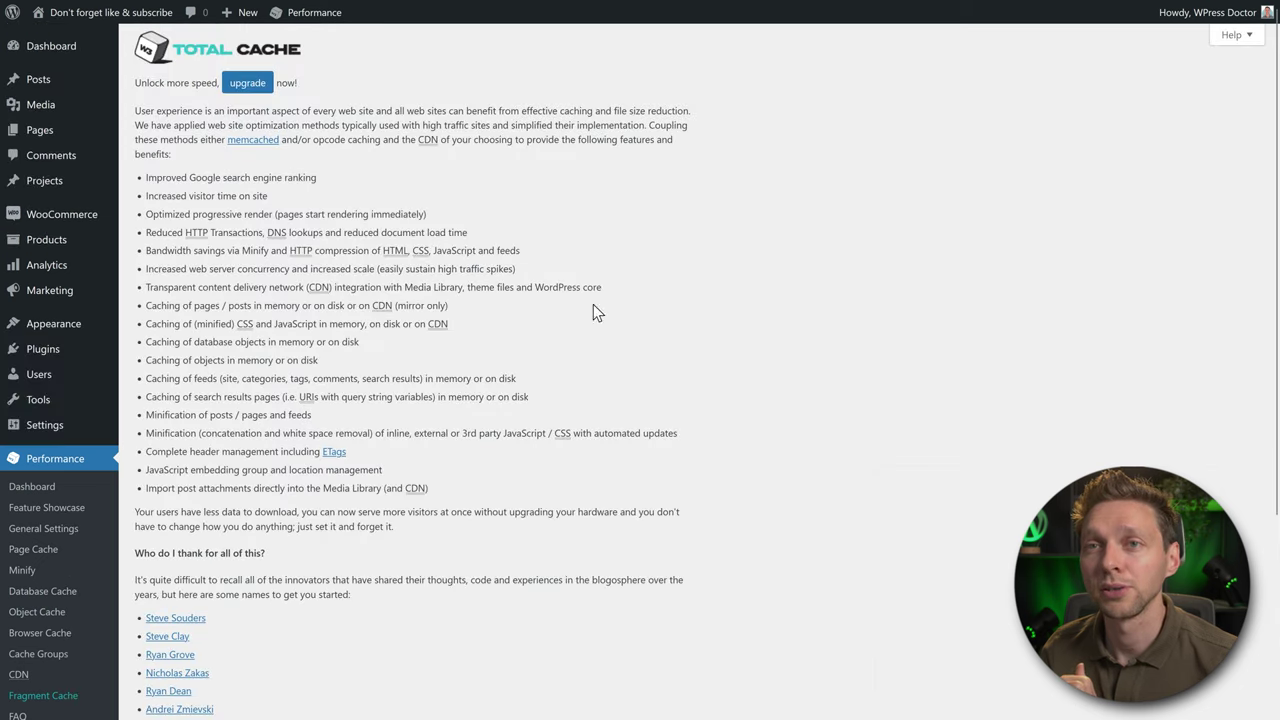
Step: Read the plugin's About page, including the list of caching features and the credits
{"action": "scroll", "coordinate": [676, 300], "scroll_direction": "down", "scroll_amount": 5}
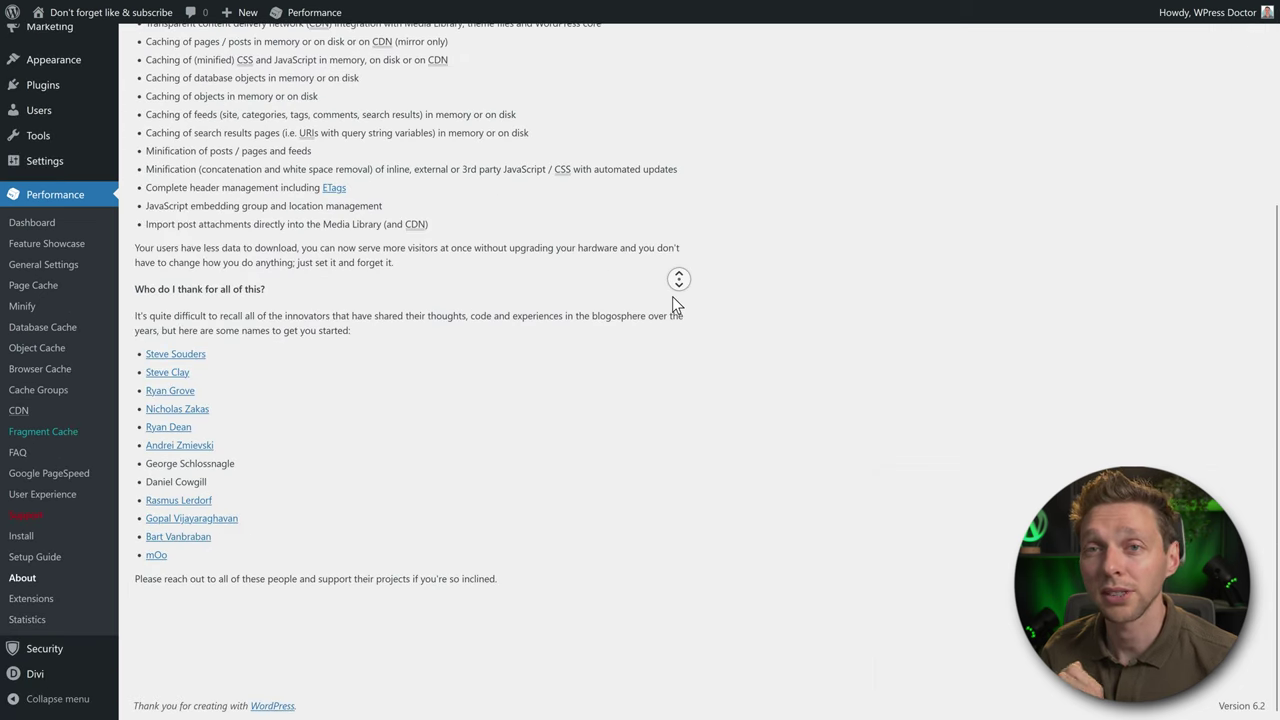
{"action": "scroll", "coordinate": [403, 342], "scroll_direction": "up", "scroll_amount": 3}
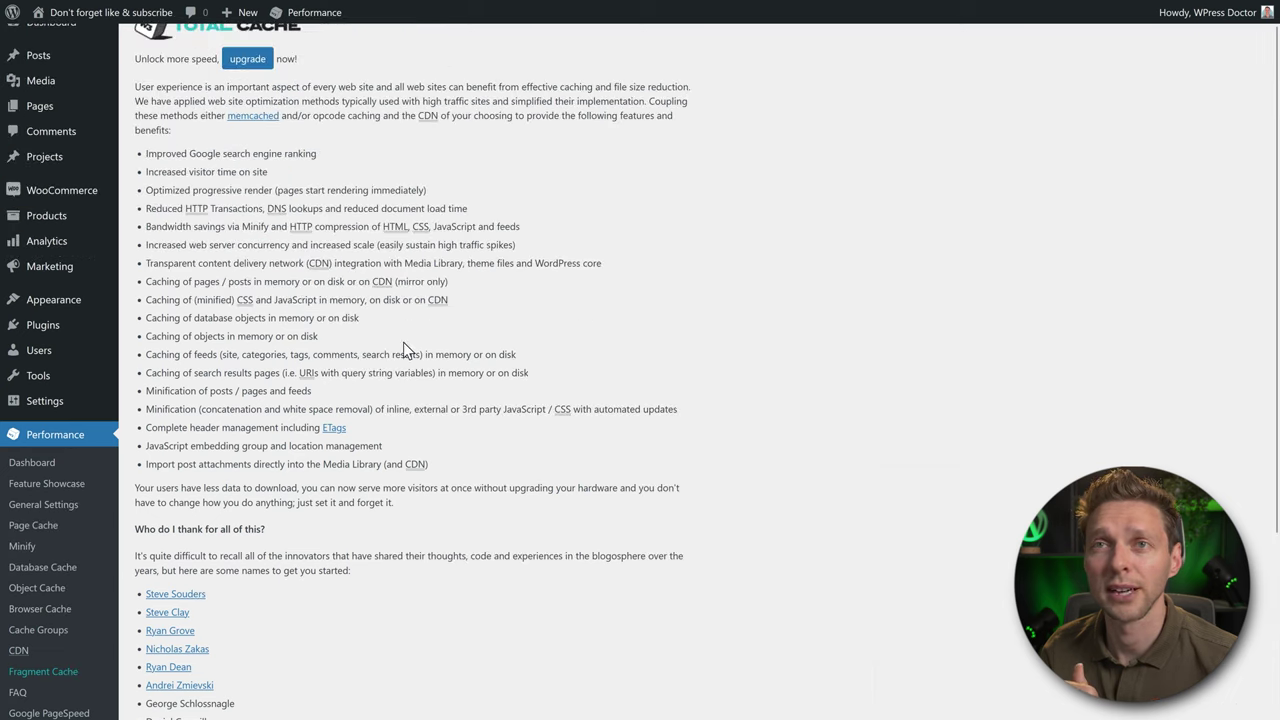
{"action": "left_click_drag", "start_coordinate": [190, 245], "coordinate": [400, 503]}
{"action": "left_click", "coordinate": [400, 503]}
{"action": "scroll", "coordinate": [271, 611], "scroll_direction": "down", "scroll_amount": 3}
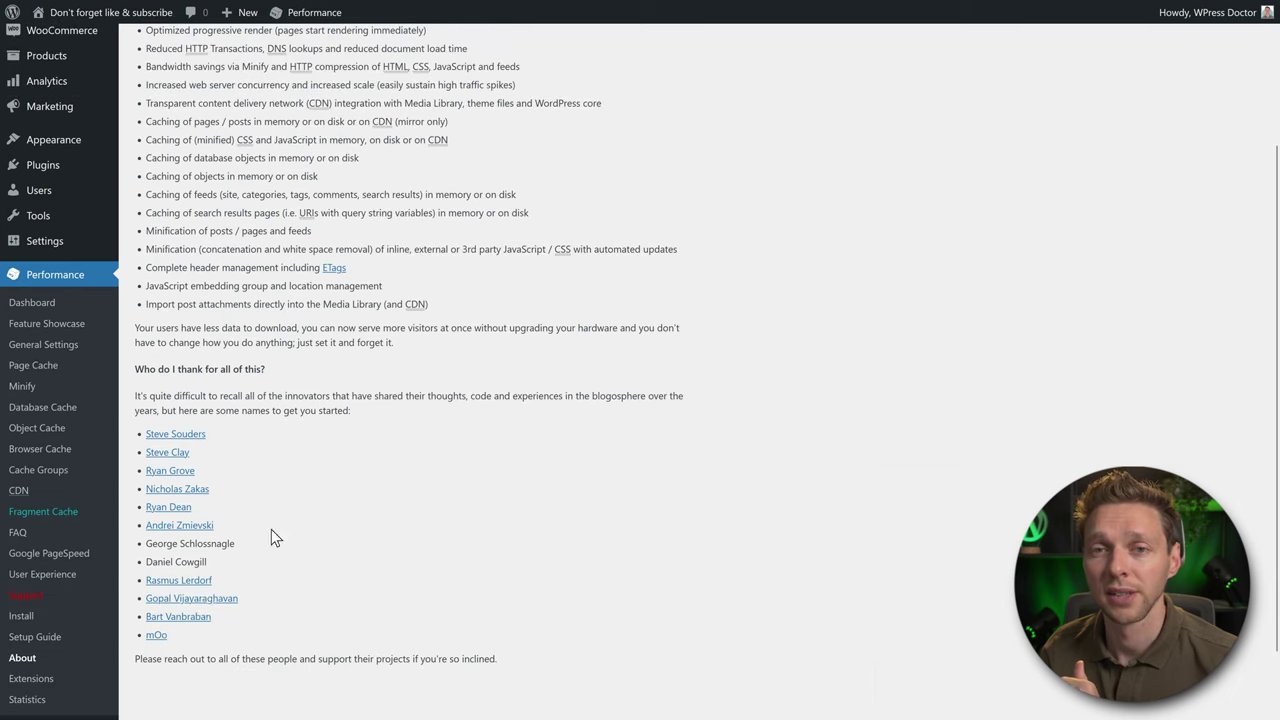
{"action": "scroll", "coordinate": [178, 640], "scroll_direction": "down", "scroll_amount": 2}
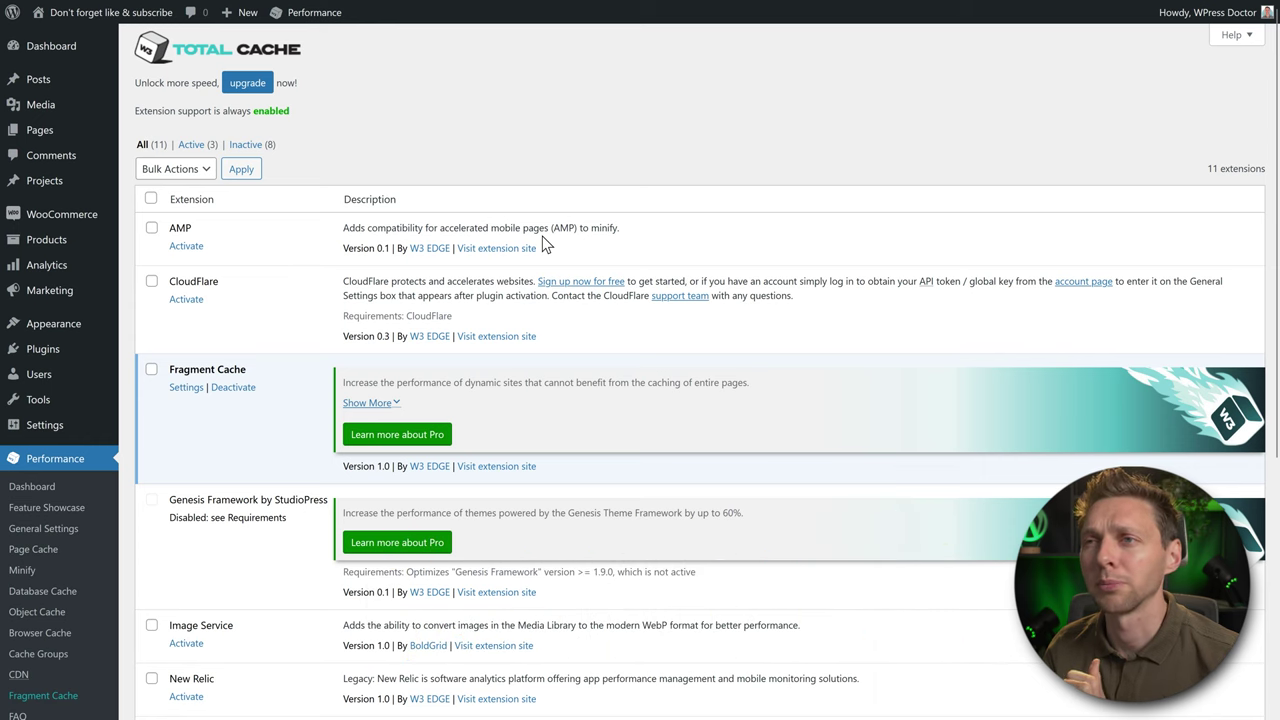
Step: Review the available extensions from AMP to WPML, then open the usage statistics and return to the plugin's dashboard
{"action": "middle_click", "coordinate": [652, 231]}
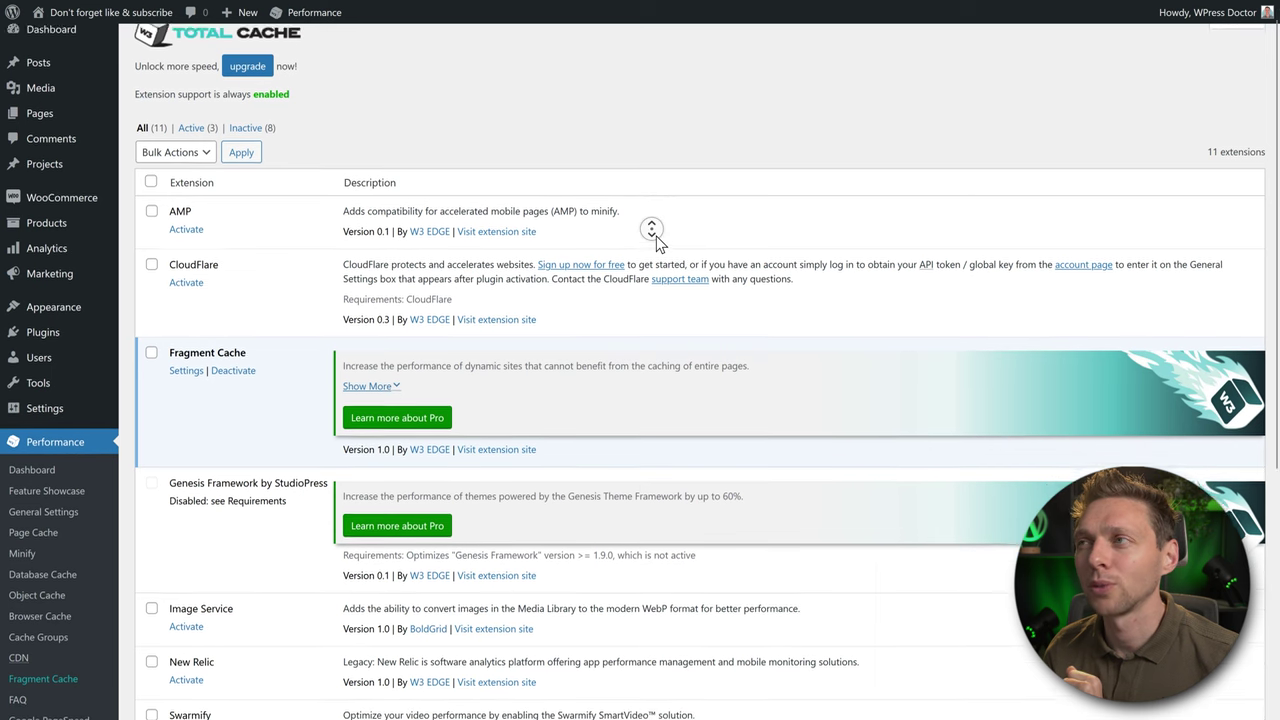
{"action": "left_click", "coordinate": [660, 245]}
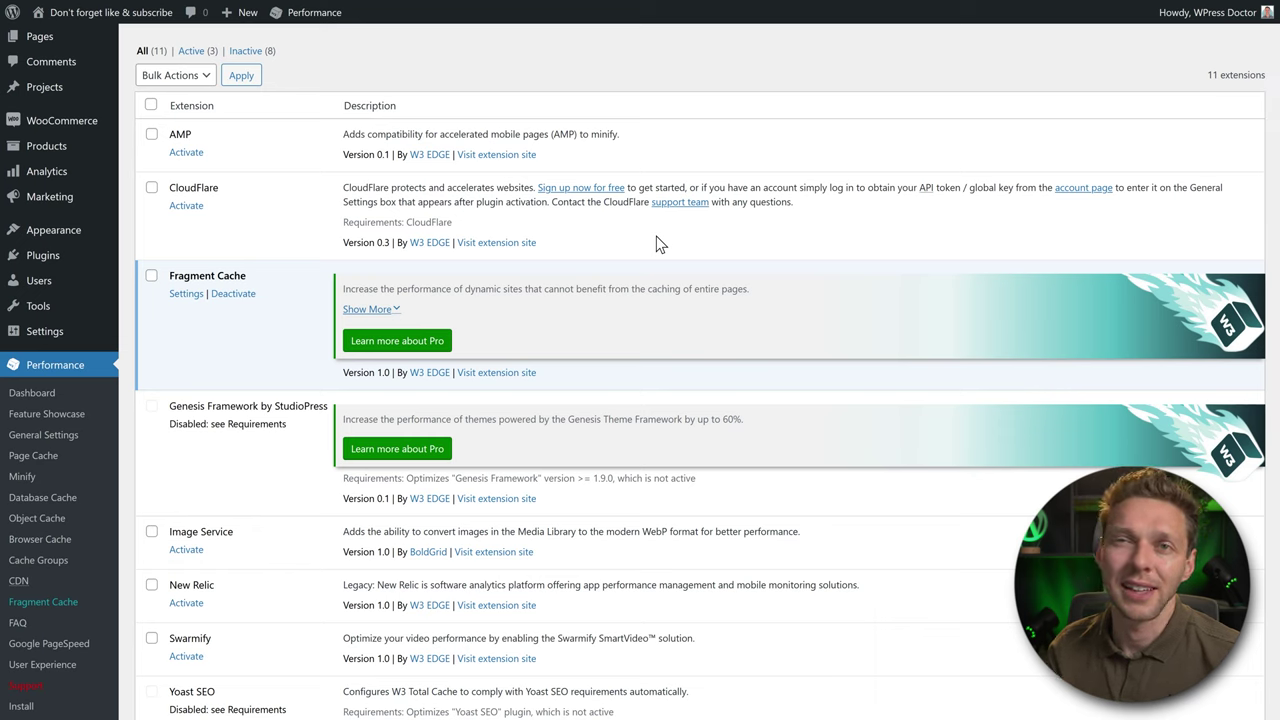
{"action": "middle_click", "coordinate": [657, 238]}
{"action": "left_click", "coordinate": [600, 248]}
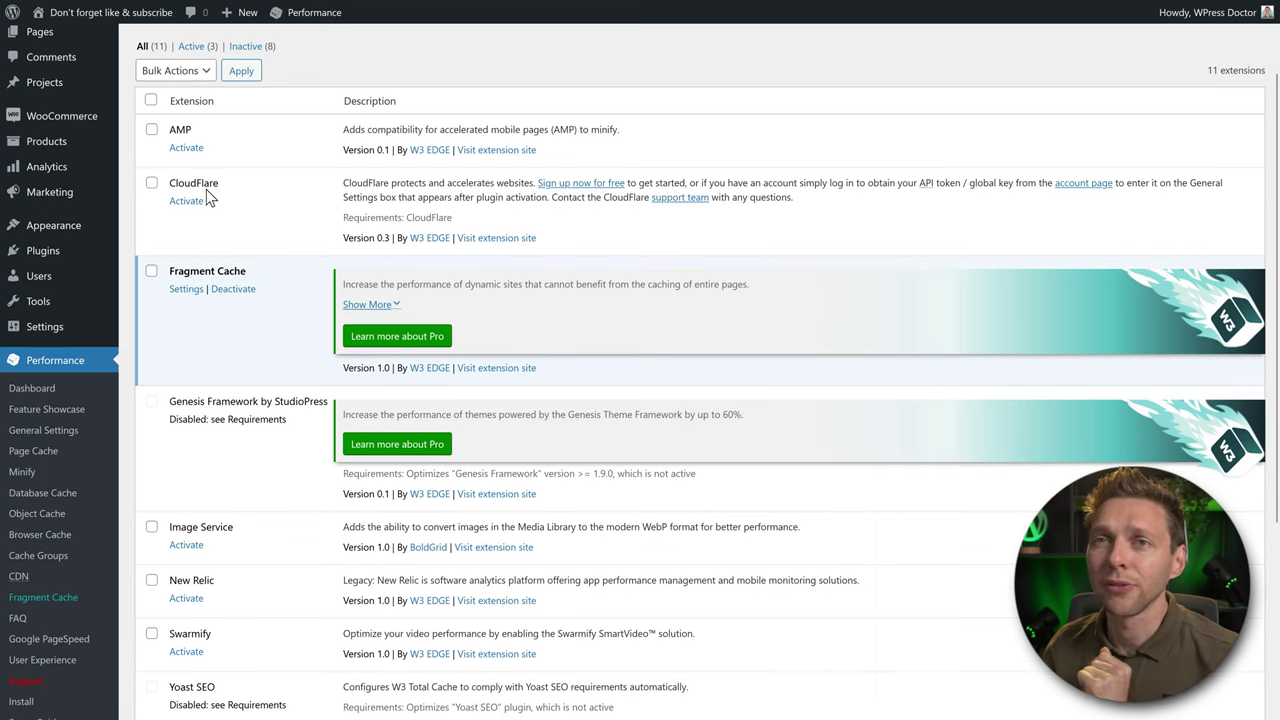
{"action": "scroll", "coordinate": [627, 293], "scroll_direction": "down", "scroll_amount": 4}
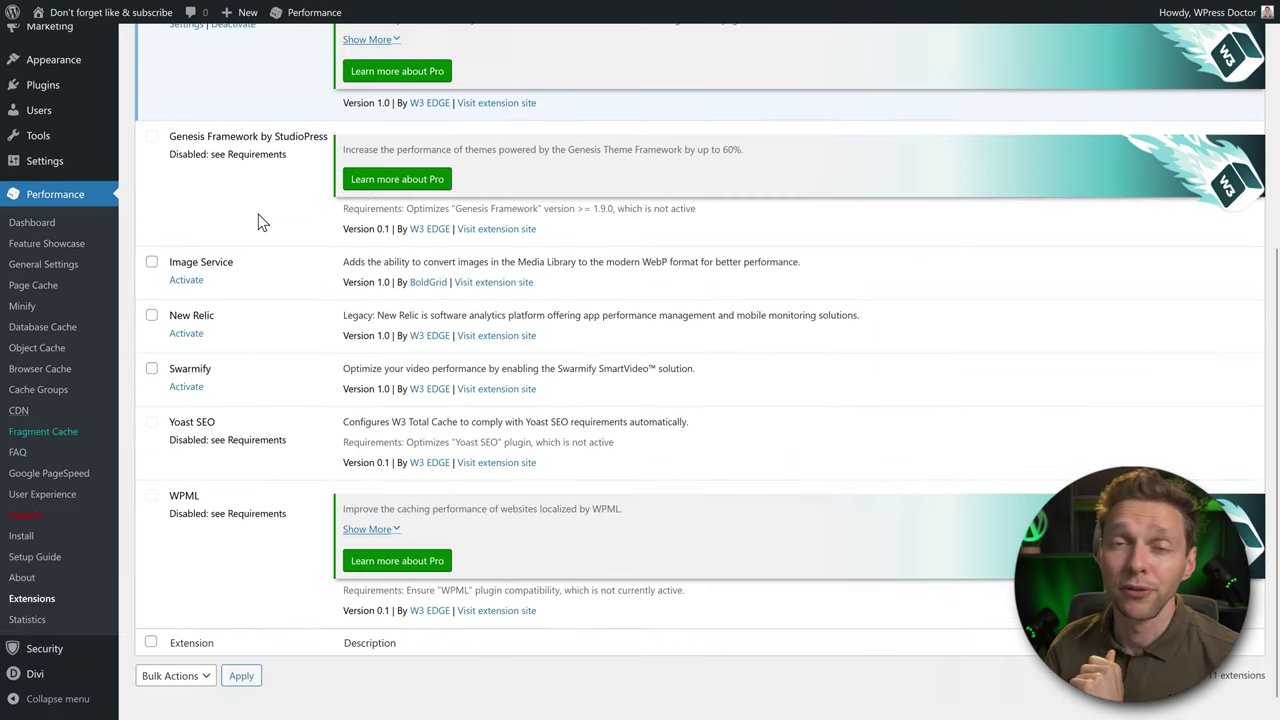
{"action": "left_click_drag", "start_coordinate": [173, 142], "coordinate": [256, 142]}
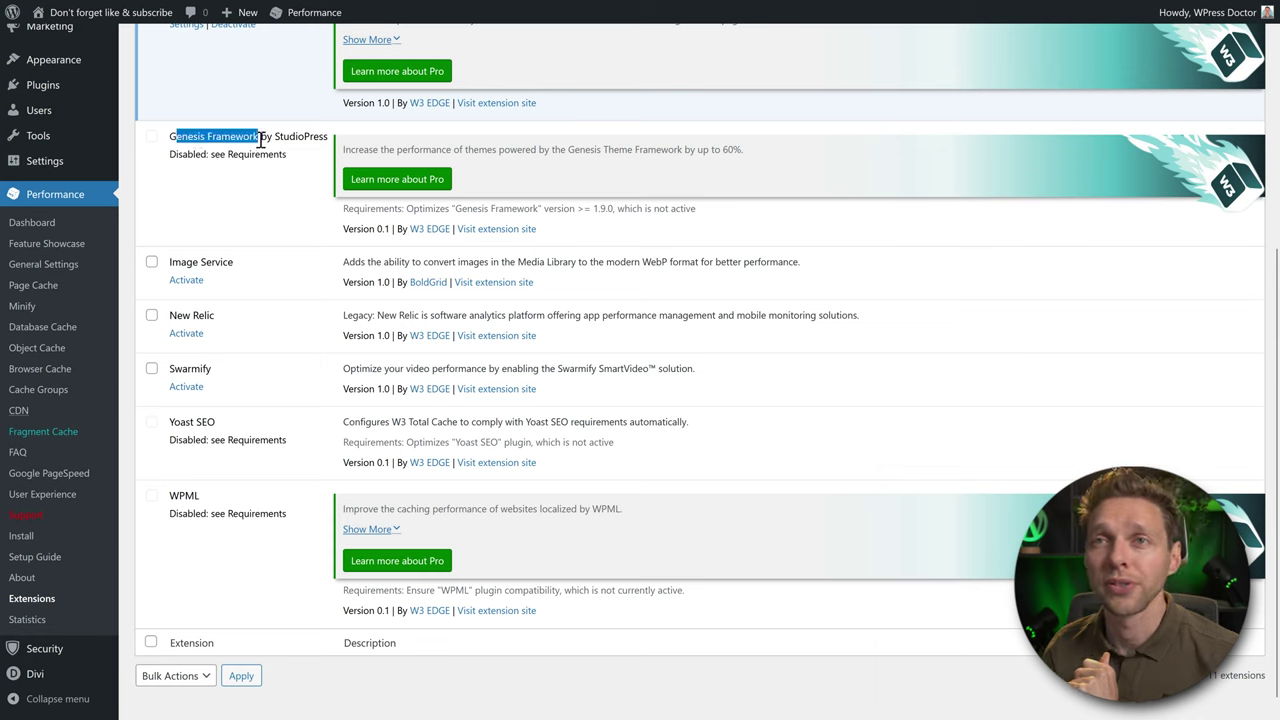
{"action": "left_click", "coordinate": [148, 145]}
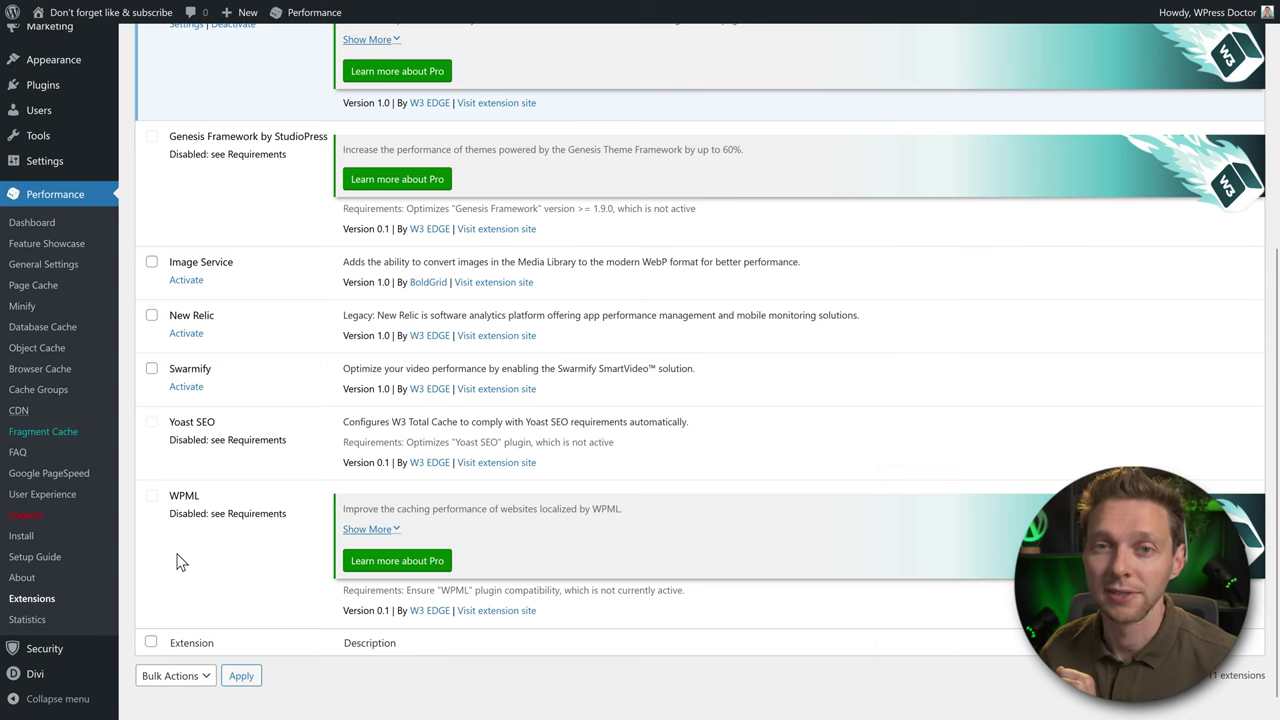
{"action": "left_click", "coordinate": [30, 620]}
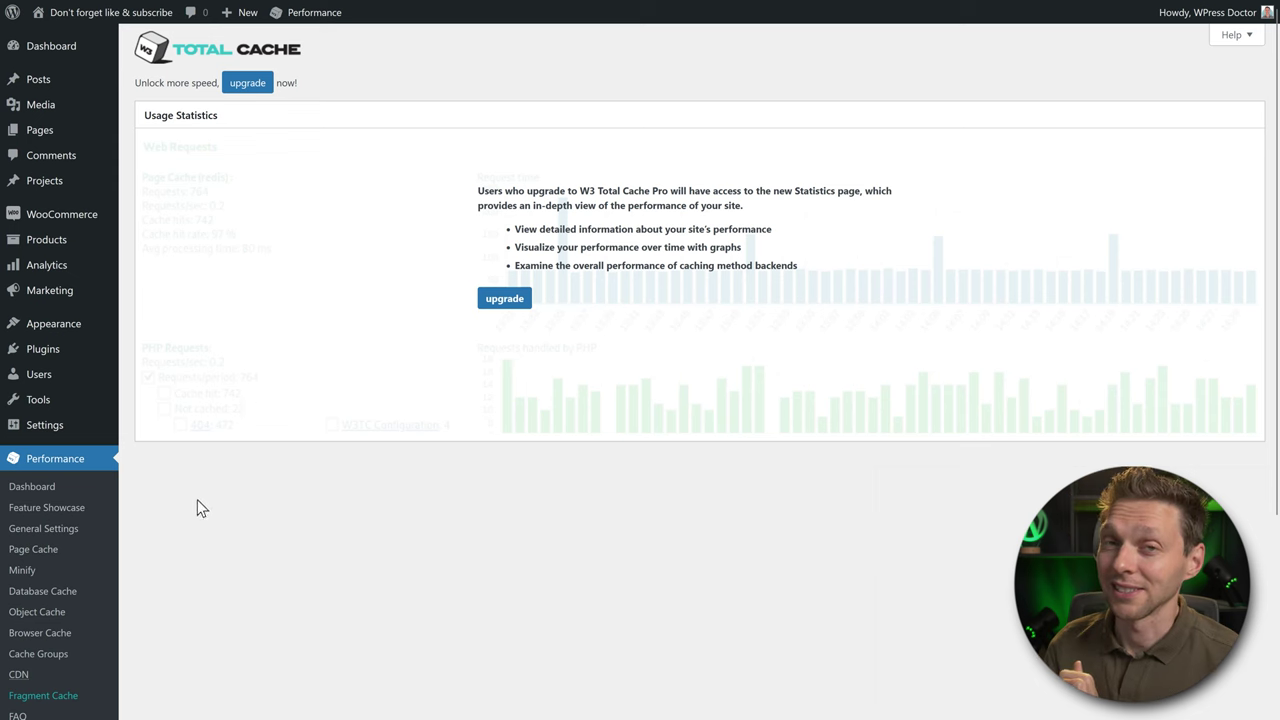
{"action": "left_click", "coordinate": [32, 486]}
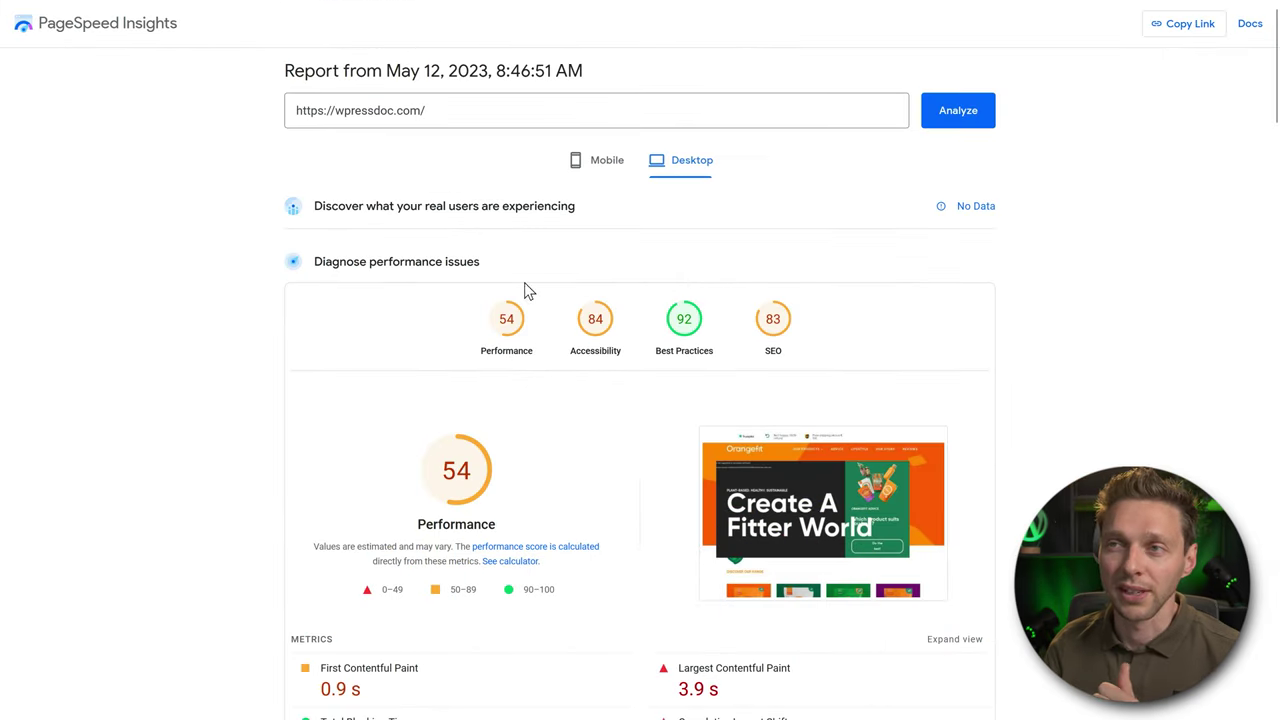
Step: Open the mobile PageSpeed Insights report for wpressdoc.com in a second browser tab and run a fresh analysis there
{"action": "left_click", "coordinate": [612, 161]}
{"action": "mouse_move", "coordinate": [392, 20]}
{"action": "left_click", "coordinate": [384, 50]}
{"action": "right_click", "coordinate": [366, 55]}
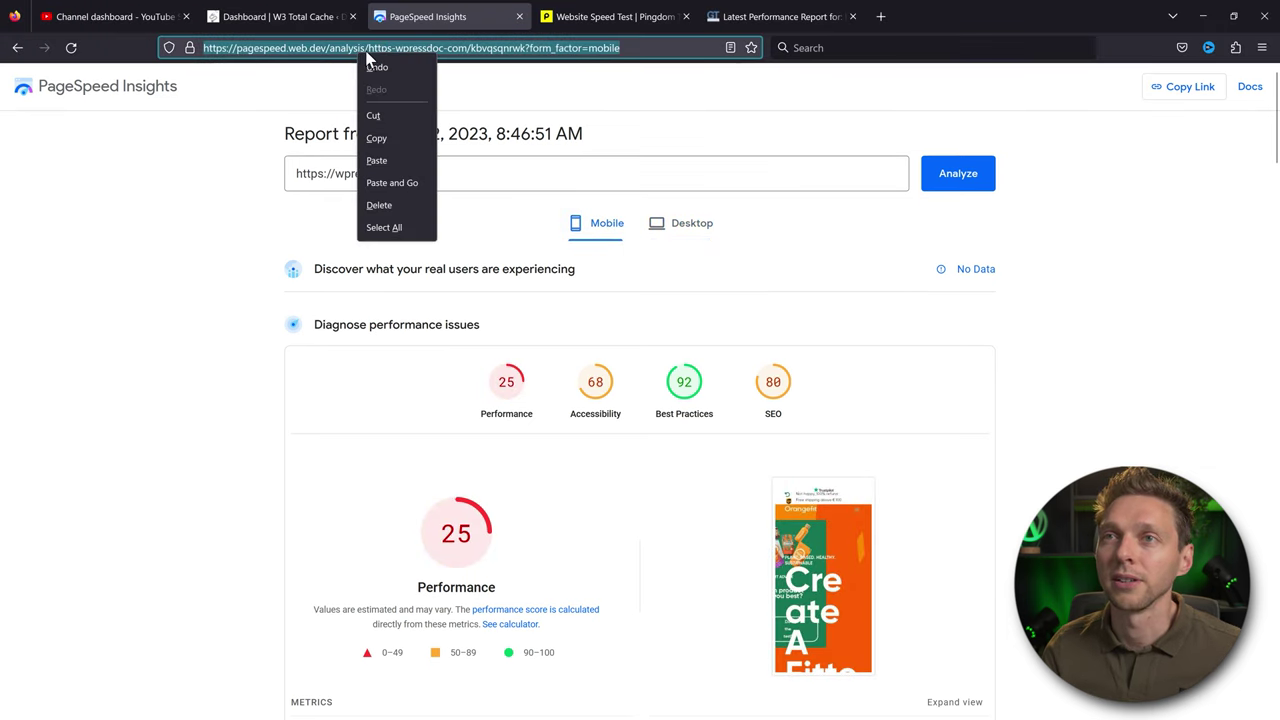
{"action": "left_click", "coordinate": [389, 138]}
{"action": "key", "text": "ctrl+t"}
{"action": "right_click", "coordinate": [430, 51]}
{"action": "left_click", "coordinate": [446, 160]}
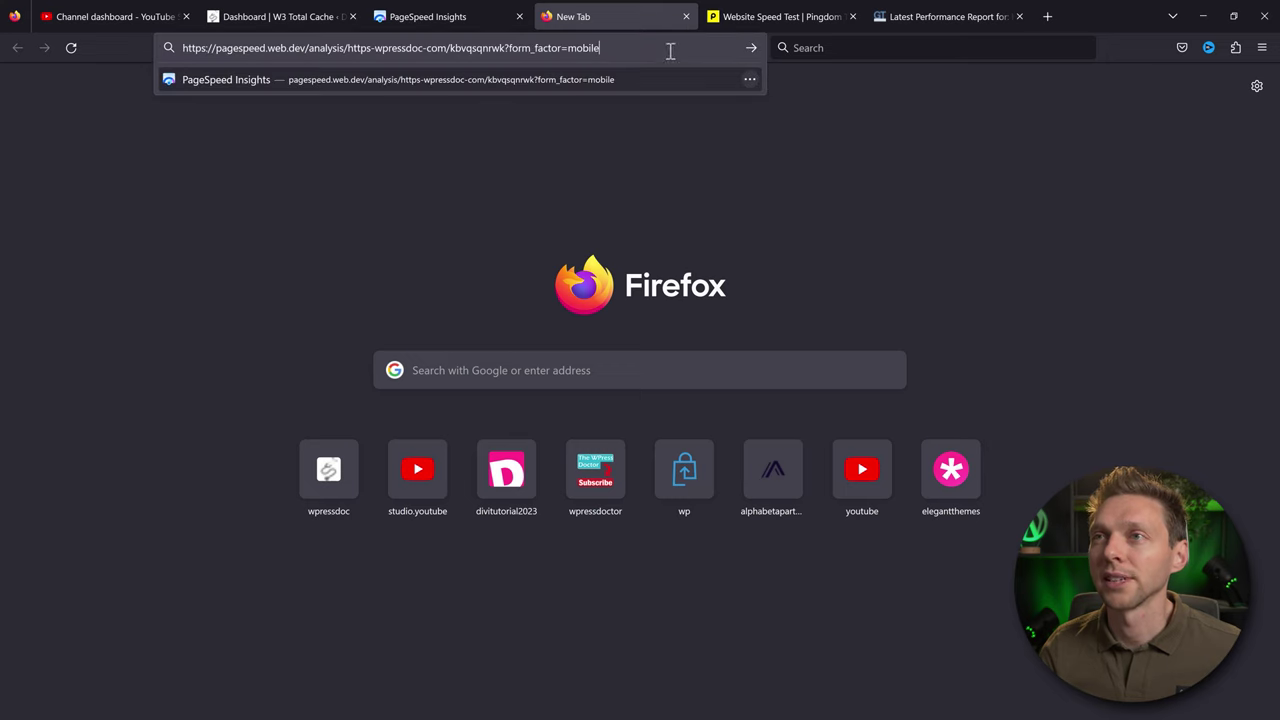
{"action": "left_click", "coordinate": [752, 48]}
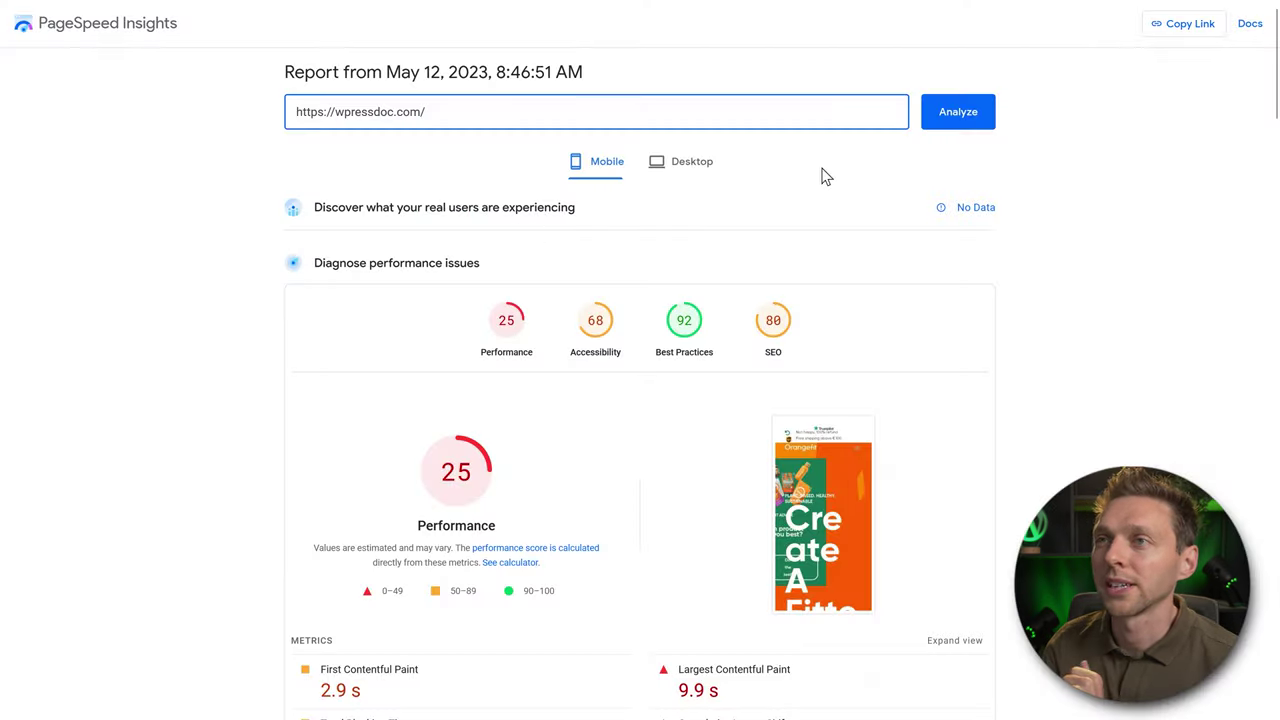
{"action": "left_click", "coordinate": [970, 118]}
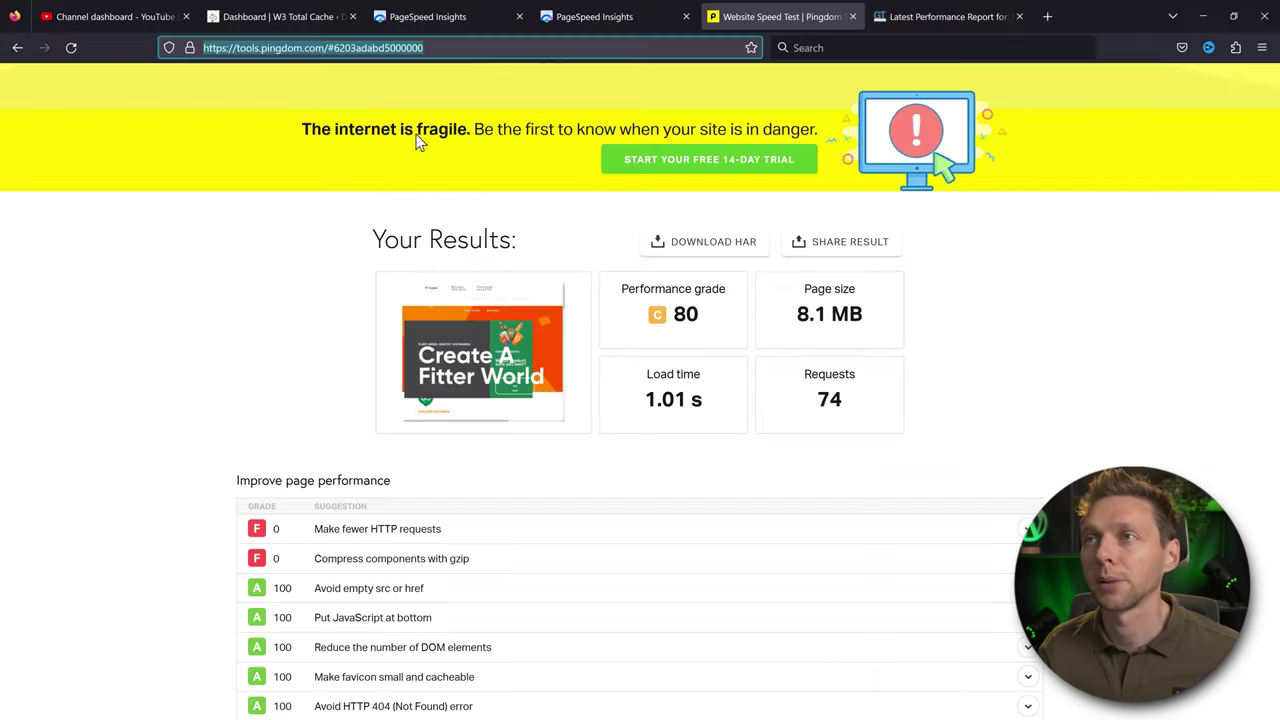
Step: Open the Pingdom result page in a new browser tab and start another speed test of the site
{"action": "key", "text": "ctrl+t"}
{"action": "key", "text": "ctrl+v"}
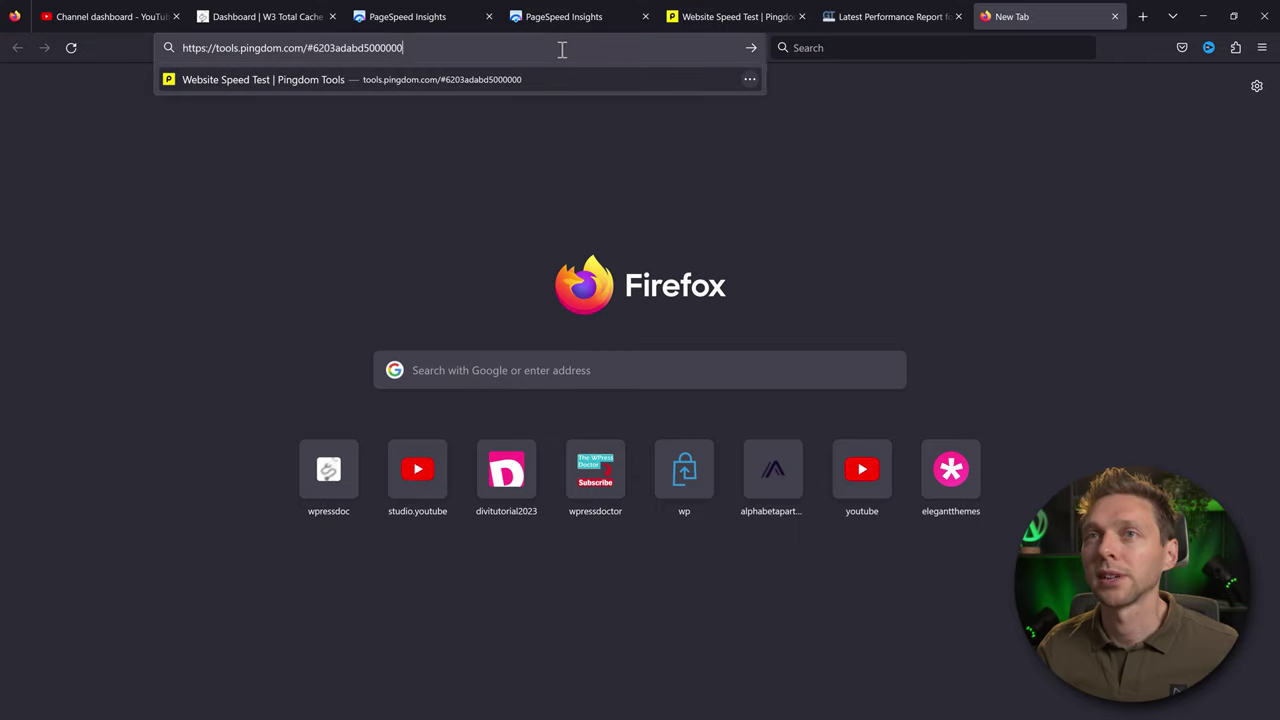
{"action": "left_click", "coordinate": [751, 47]}
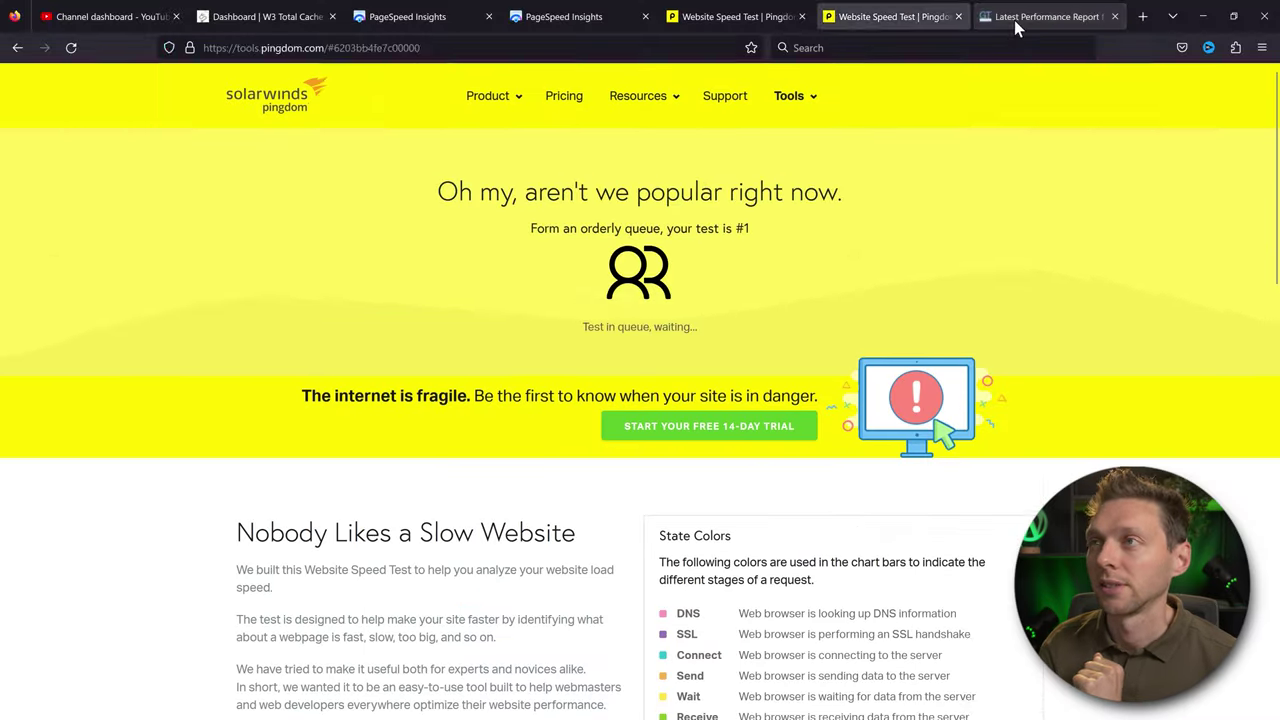
Step: Open the GTmetrix performance report for wpressdoc.com in a new browser tab and re-test the site
{"action": "left_click", "coordinate": [1014, 20]}
{"action": "left_click", "coordinate": [571, 52]}
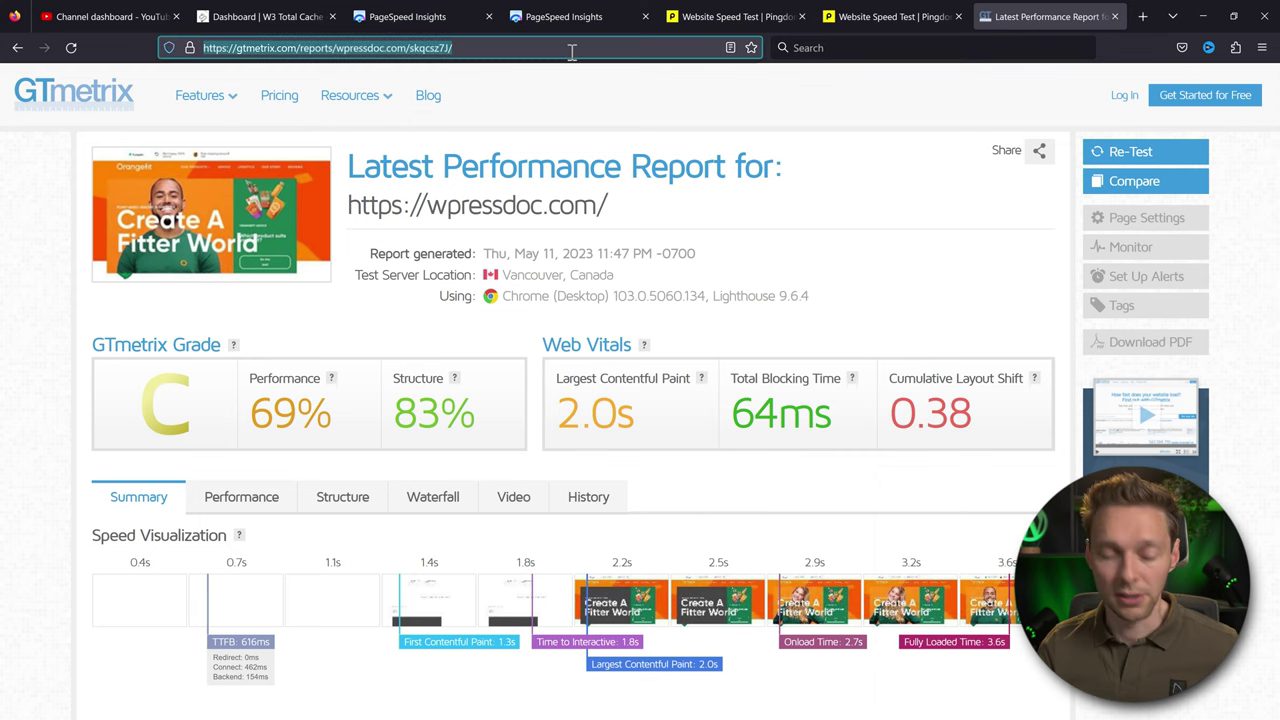
{"action": "key", "text": "ctrl+c"}
{"action": "key", "text": "ctrl+t"}
{"action": "key", "text": "ctrl+v"}
{"action": "key", "text": "Return"}
{"action": "key", "text": "F11"}
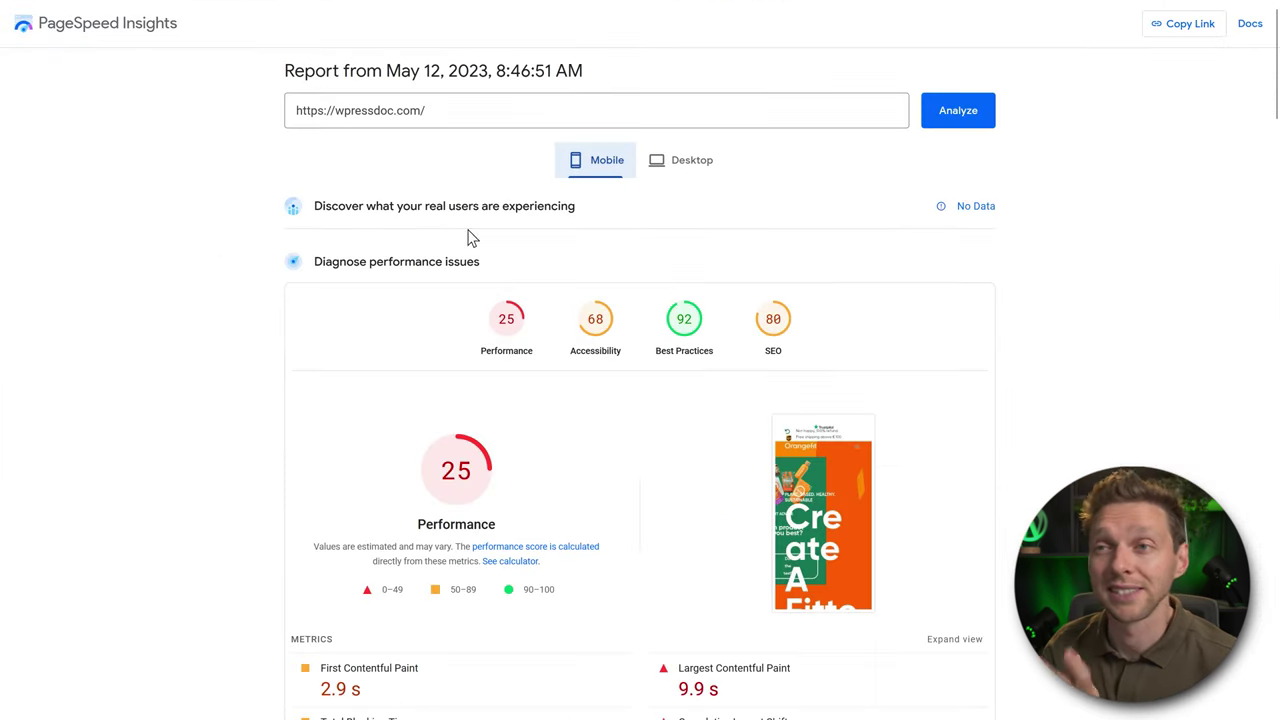
Step: Compare the mobile and desktop scores of the original PageSpeed Insights report with those of the new report
{"action": "left_click", "coordinate": [683, 170]}
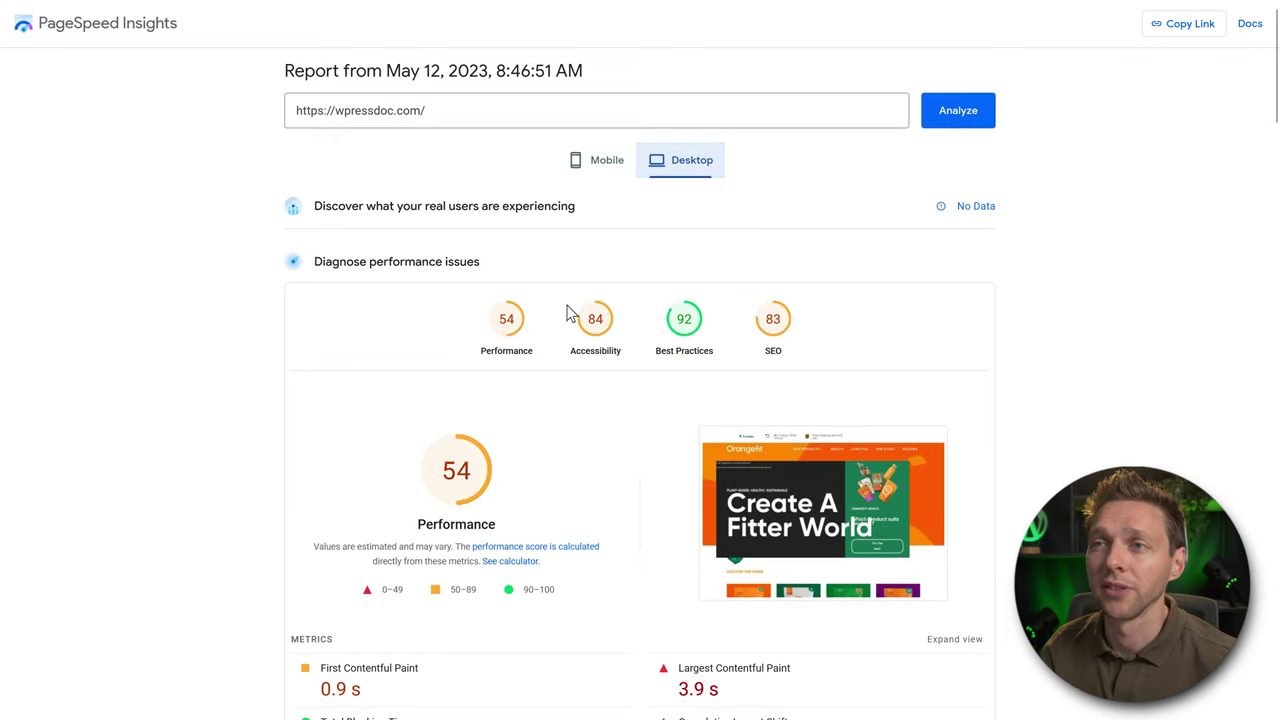
{"action": "left_click", "coordinate": [597, 168]}
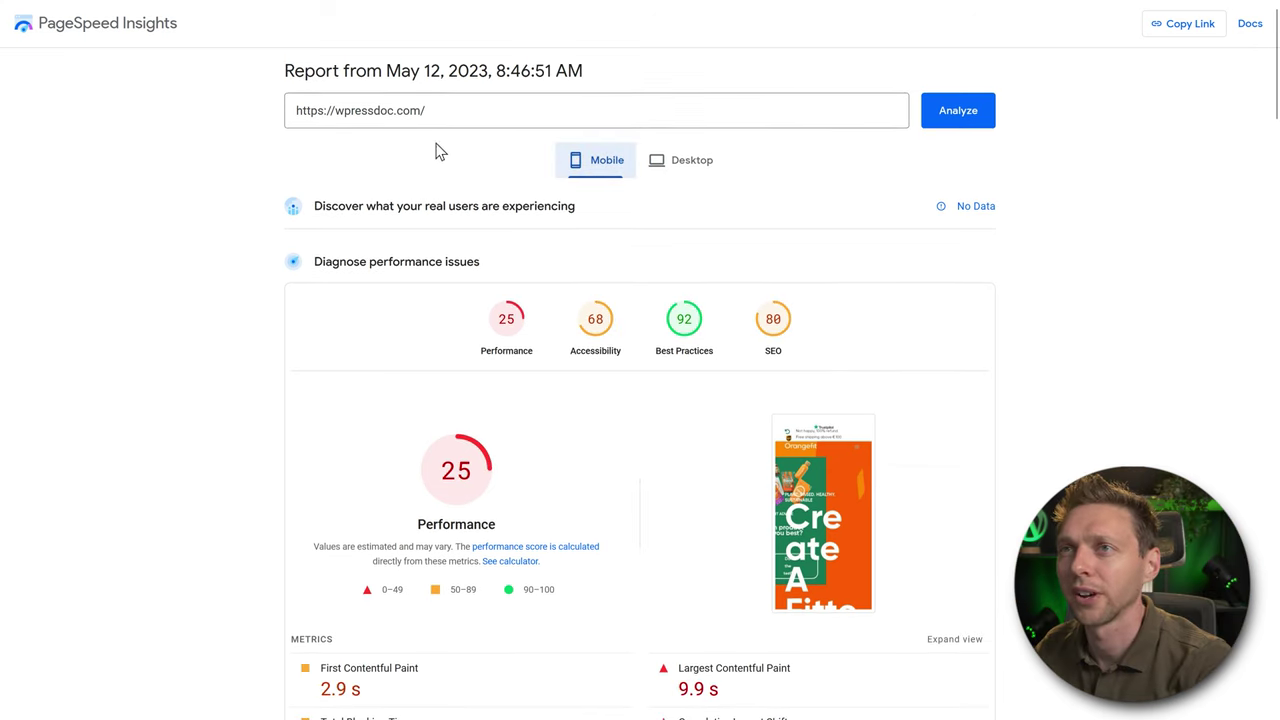
{"action": "left_click", "coordinate": [499, 17]}
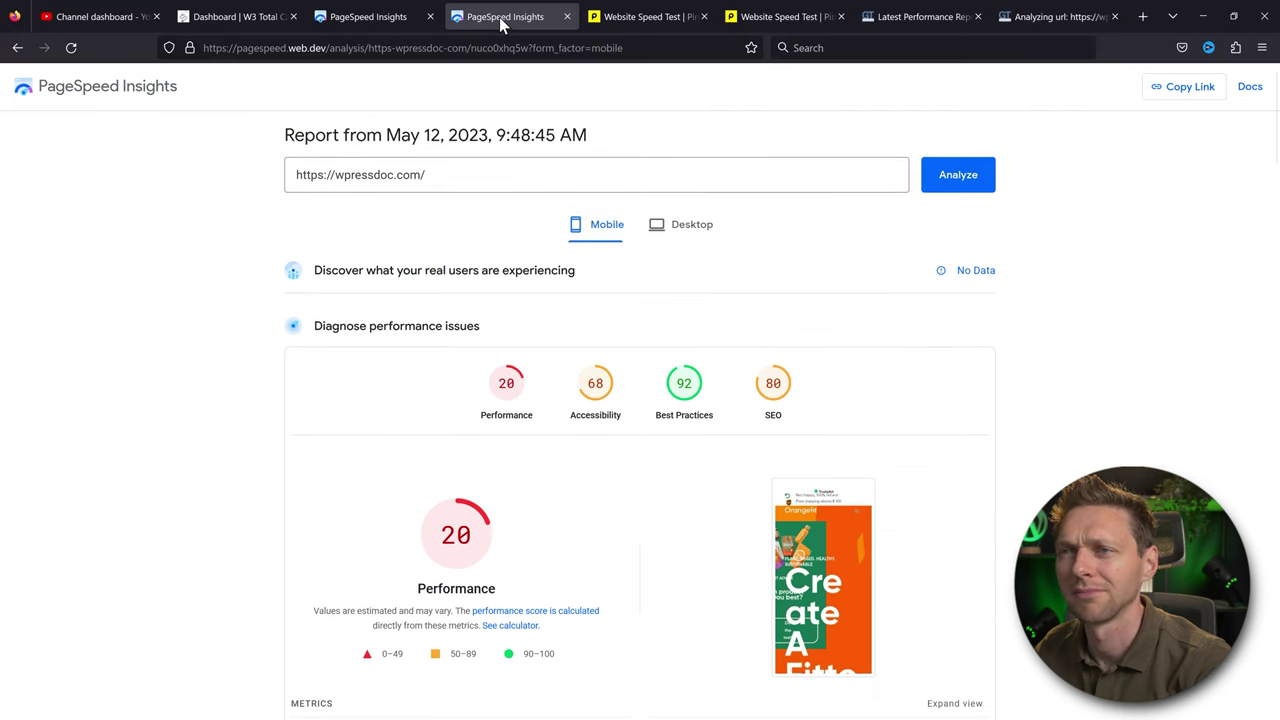
{"action": "left_click", "coordinate": [368, 17]}
{"action": "left_click", "coordinate": [704, 230]}
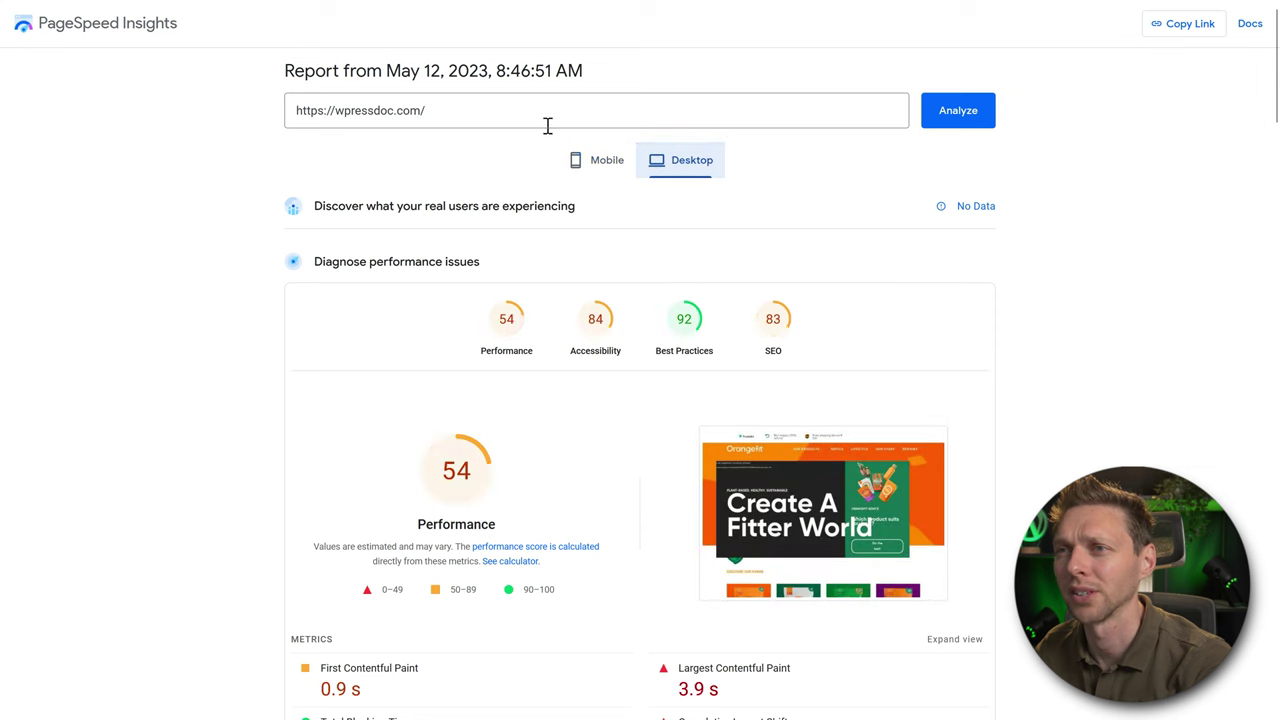
{"action": "left_click", "coordinate": [495, 17]}
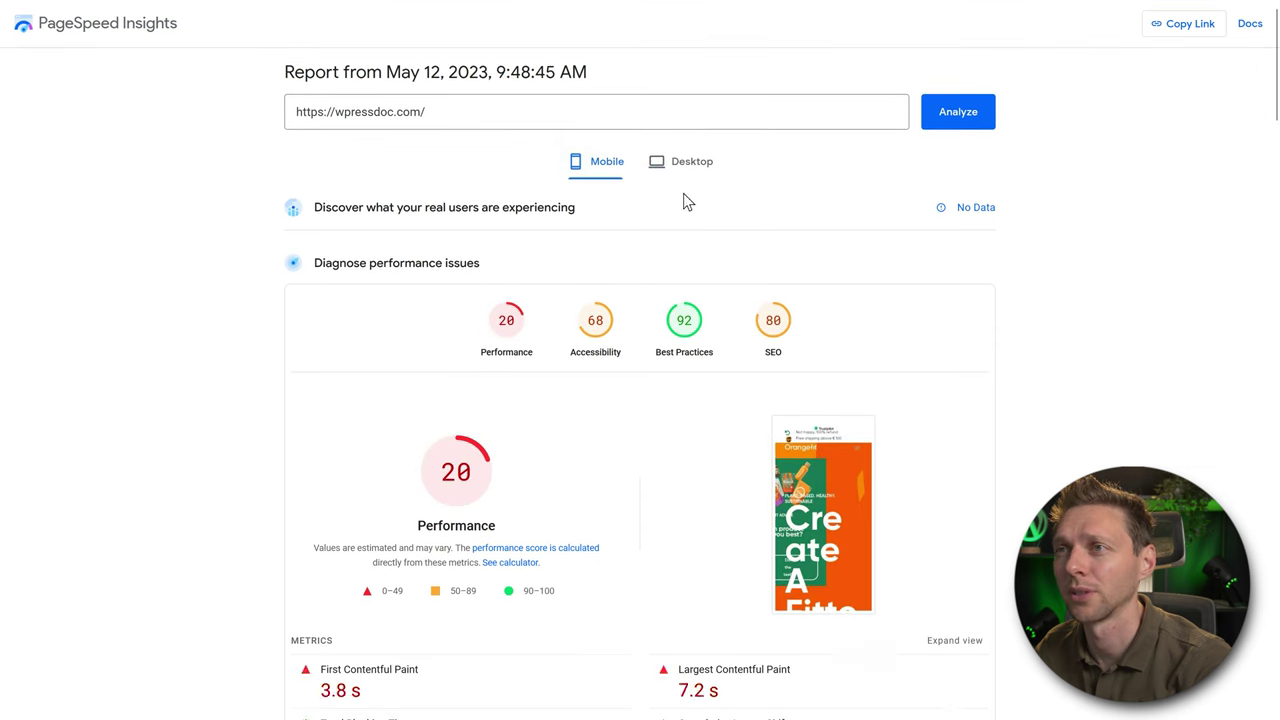
{"action": "left_click", "coordinate": [682, 170]}
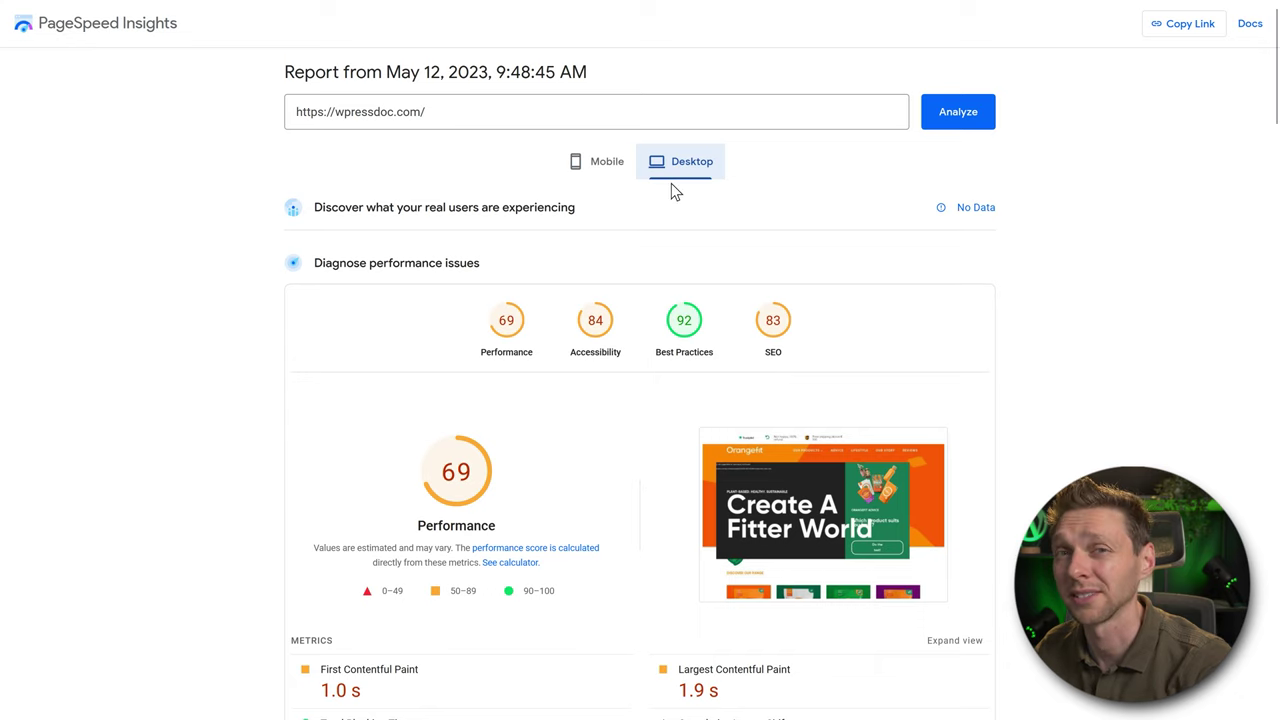
Step: Compare the original and new Pingdom results, and check the first GTmetrix report against the re-tested one
{"action": "left_click", "coordinate": [651, 12]}
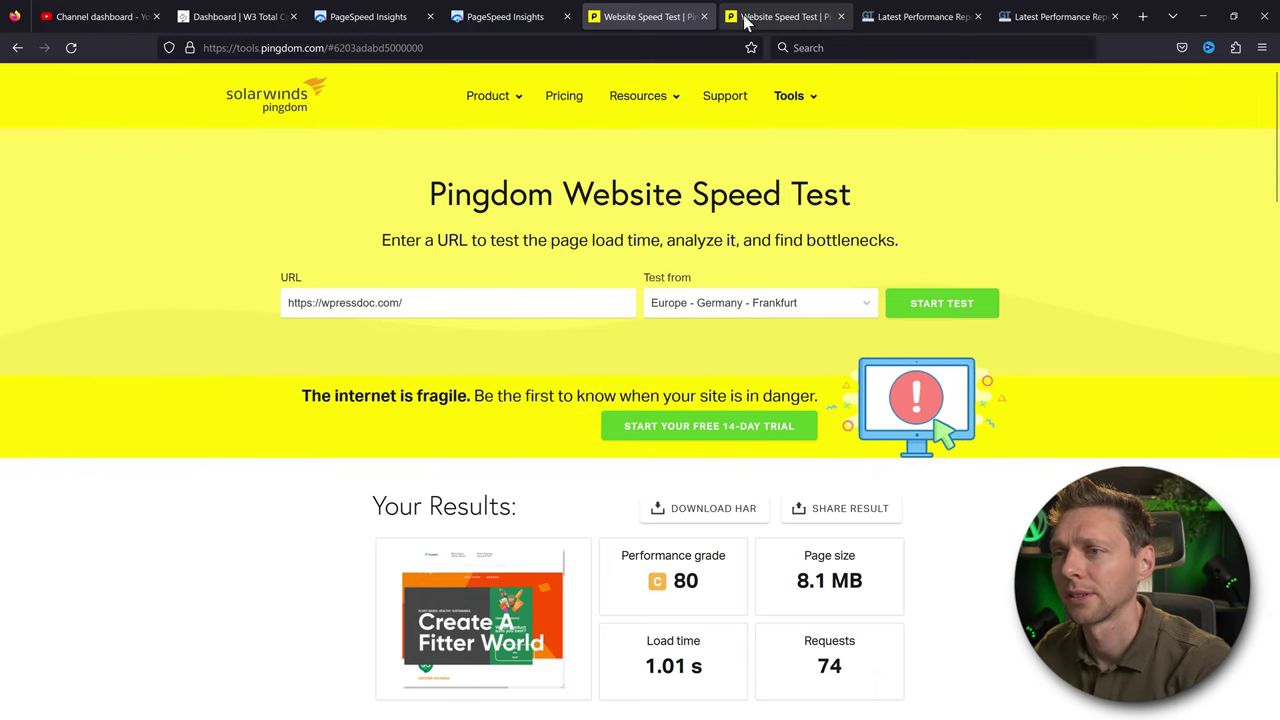
{"action": "left_click", "coordinate": [745, 18]}
{"action": "left_click", "coordinate": [659, 18]}
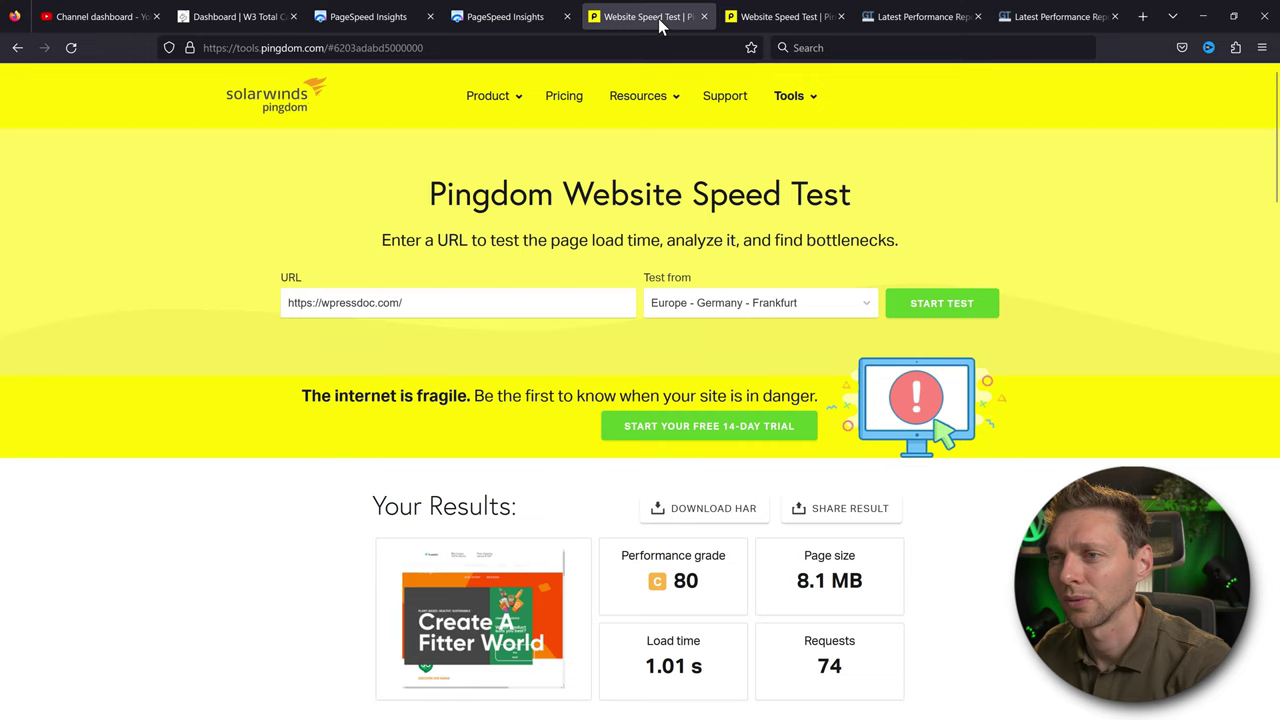
{"action": "left_click", "coordinate": [768, 18]}
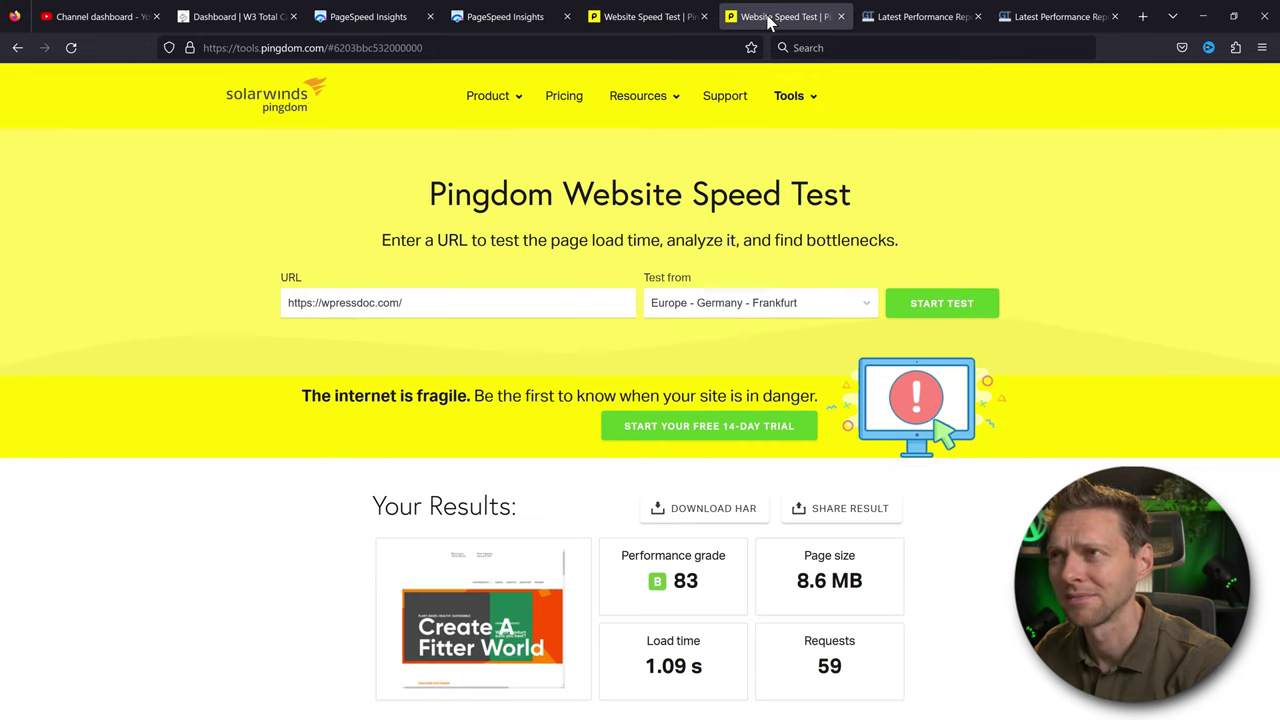
{"action": "left_click", "coordinate": [893, 20]}
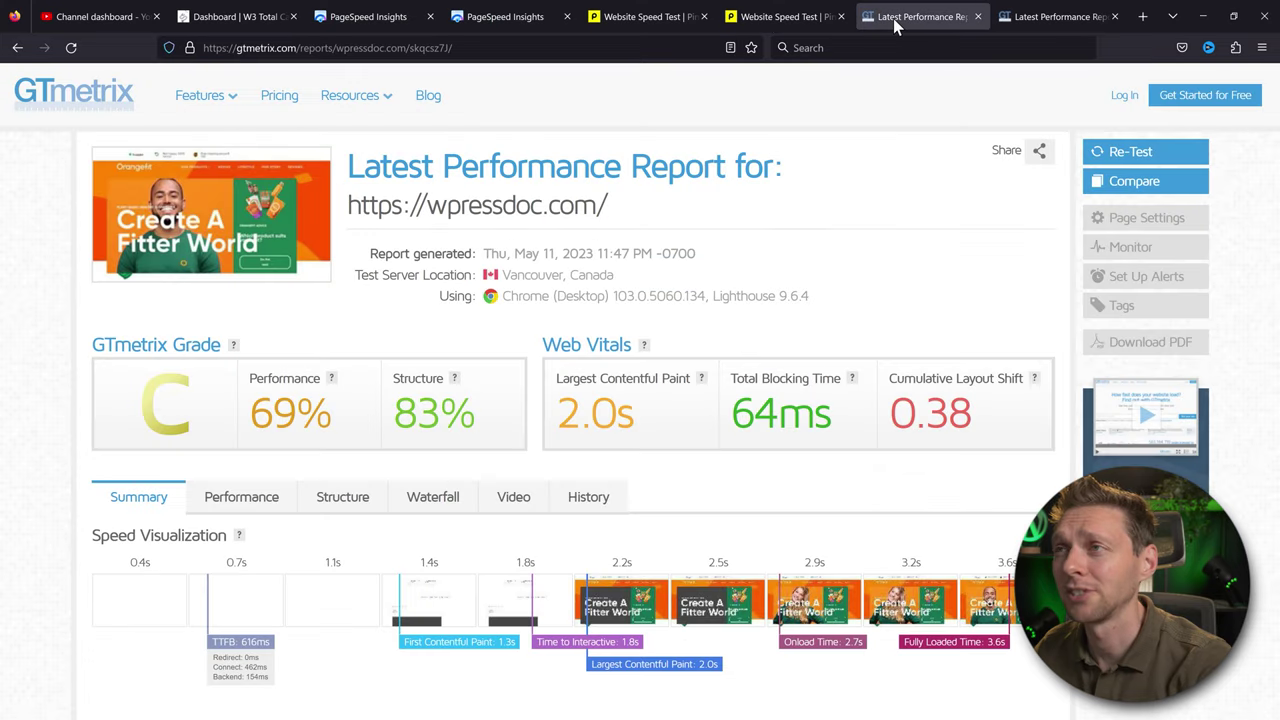
{"action": "left_click", "coordinate": [1046, 20]}
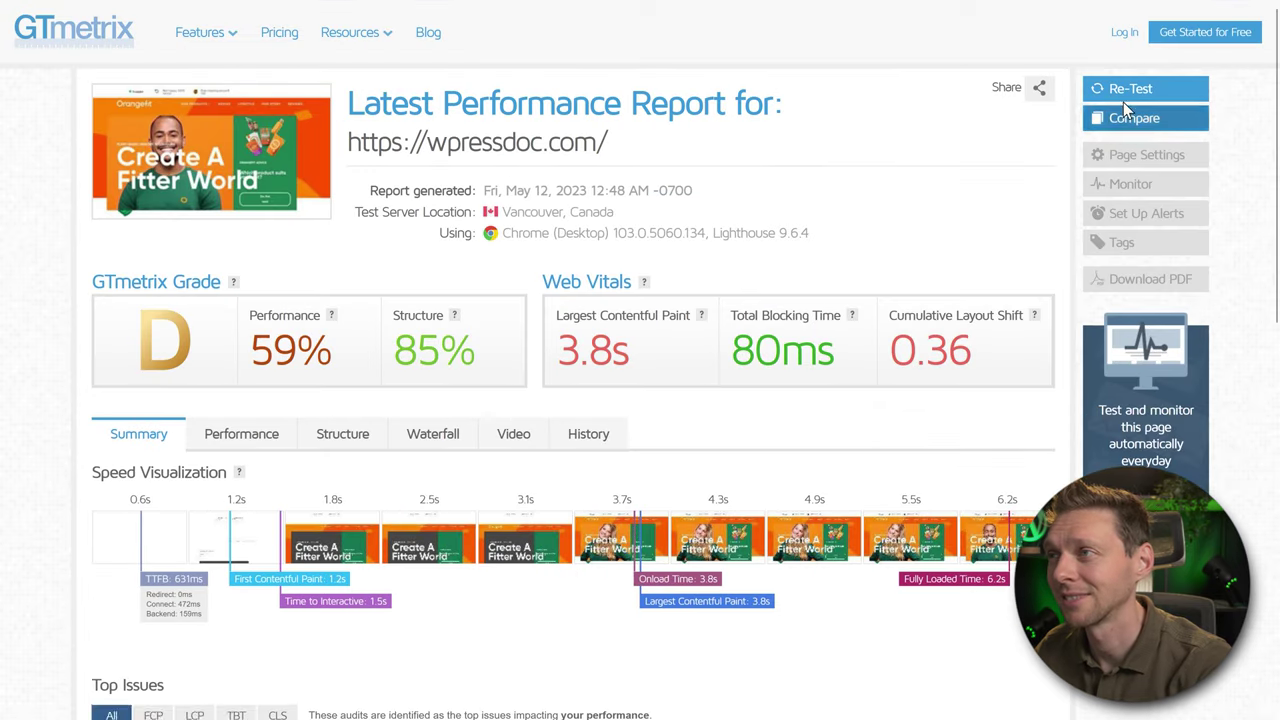
Step: Run the GTmetrix, Pingdom and PageSpeed Insights tests again for wpressdoc.com in the tabs holding the new results
{"action": "left_click", "coordinate": [1130, 151]}
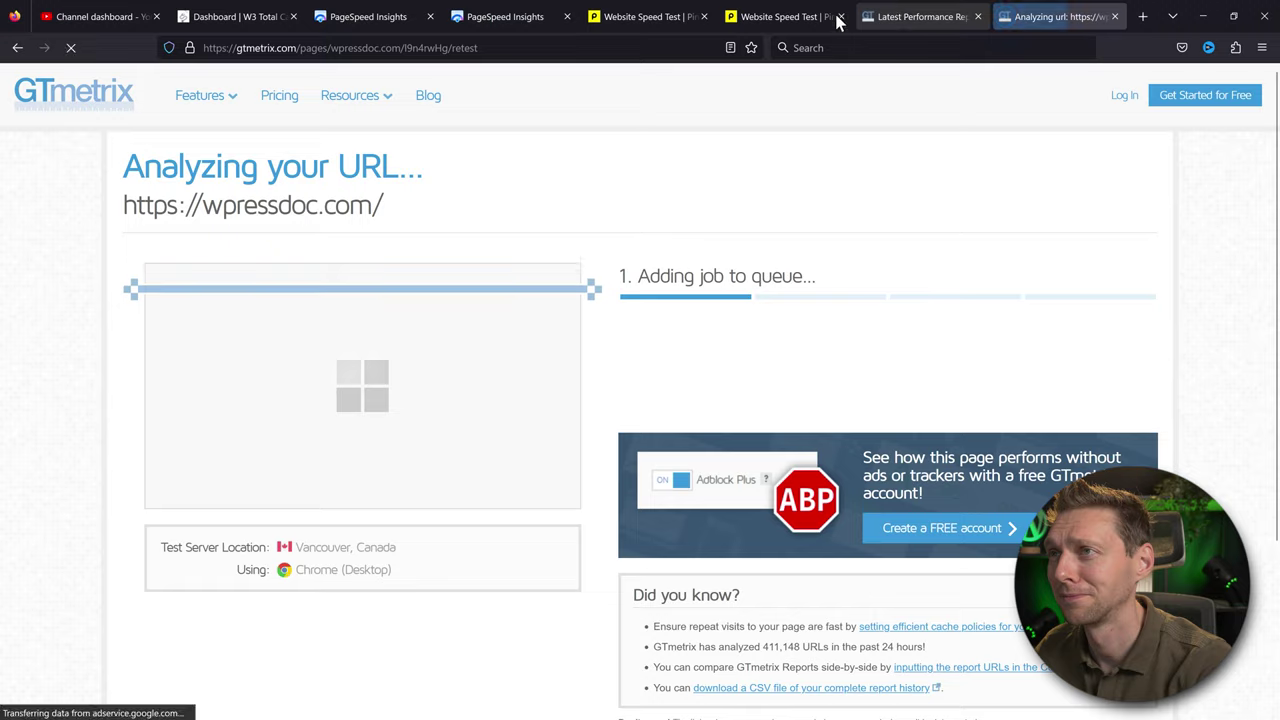
{"action": "left_click", "coordinate": [802, 20]}
{"action": "left_click", "coordinate": [952, 236]}
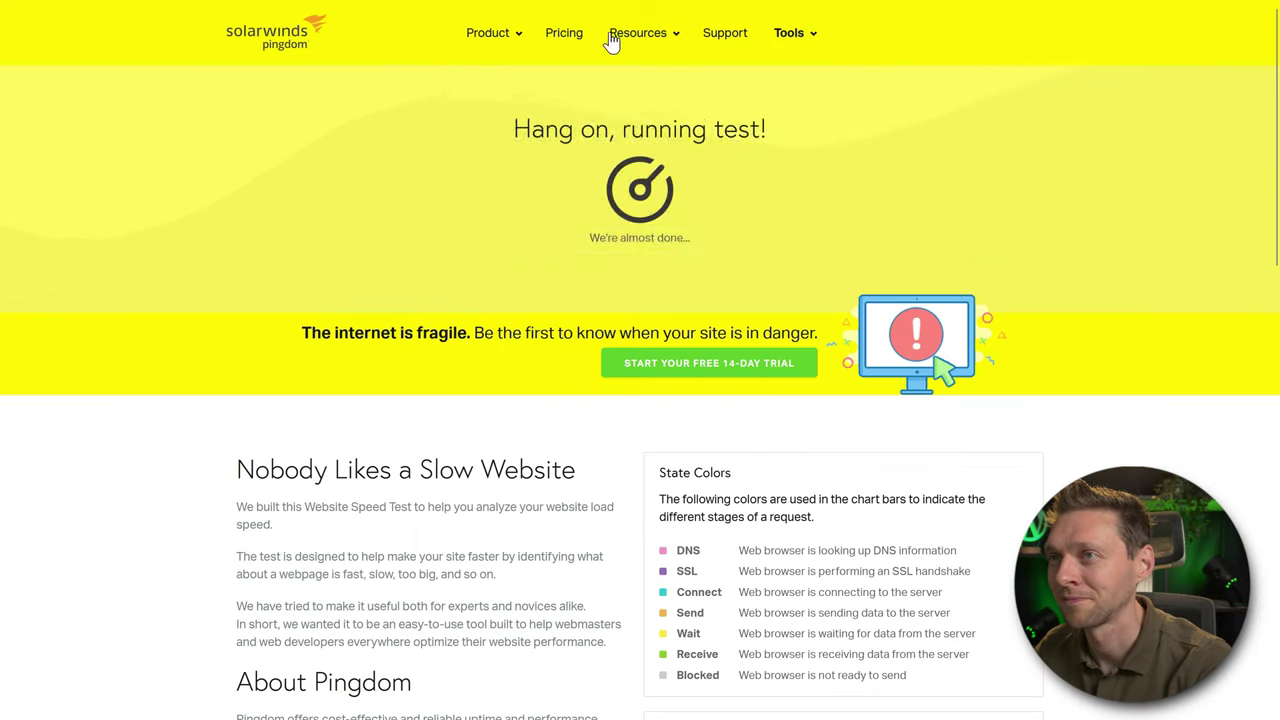
{"action": "left_click", "coordinate": [500, 14]}
{"action": "left_click", "coordinate": [957, 114]}
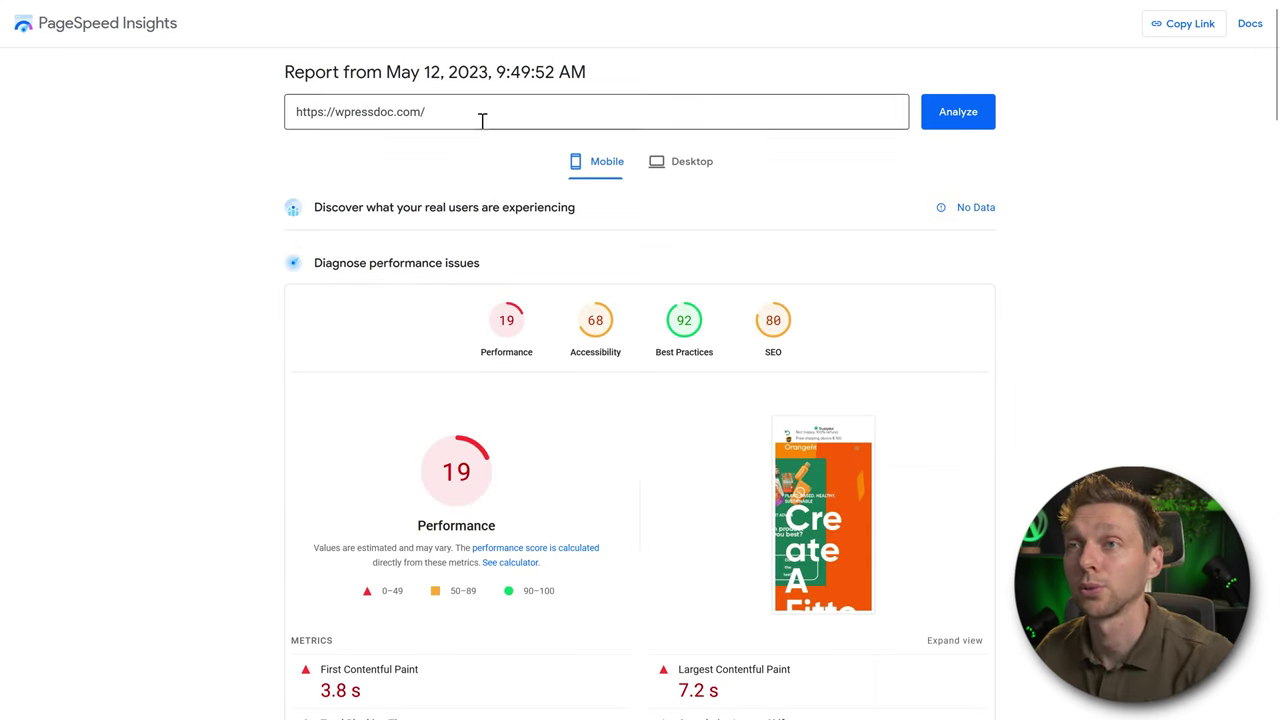
Step: Check the report times of the latest and the original PageSpeed Insights analyses to tell the two reports apart
{"action": "left_click_drag", "start_coordinate": [494, 72], "coordinate": [560, 72]}
{"action": "left_click", "coordinate": [620, 88]}
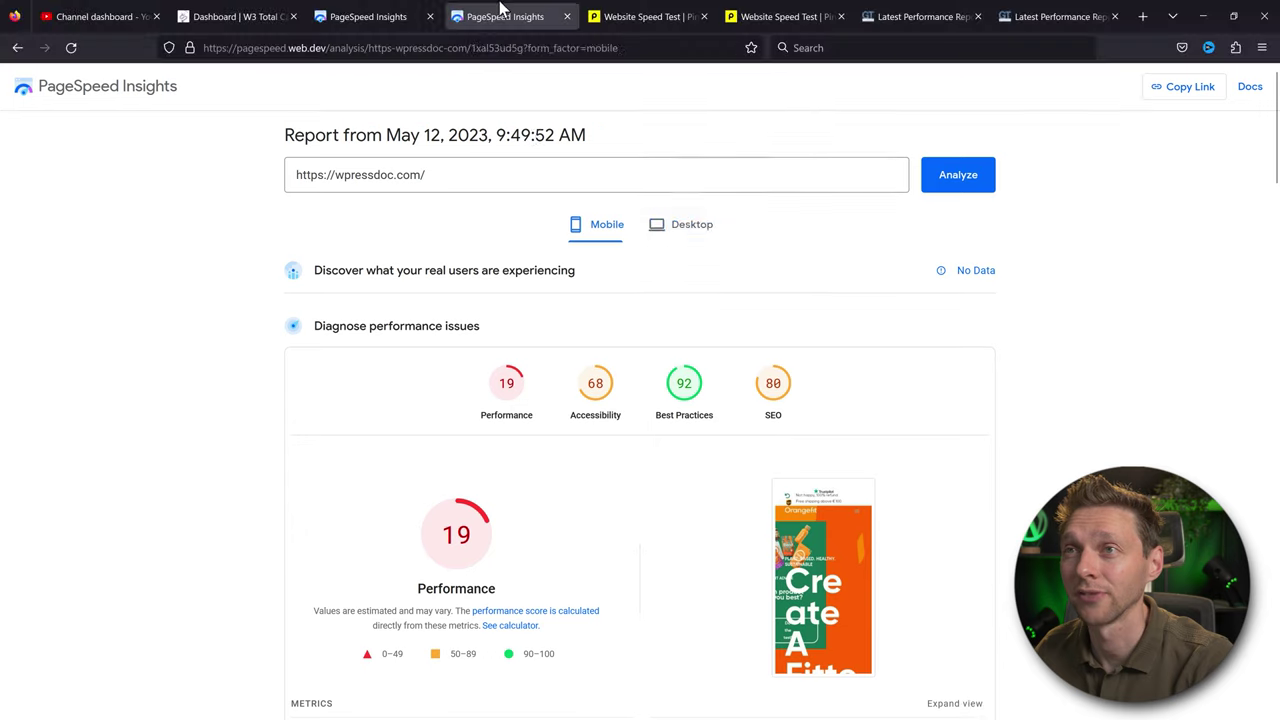
{"action": "left_click", "coordinate": [400, 15]}
{"action": "left_click_drag", "start_coordinate": [494, 135], "coordinate": [566, 135]}
{"action": "left_click", "coordinate": [540, 156]}
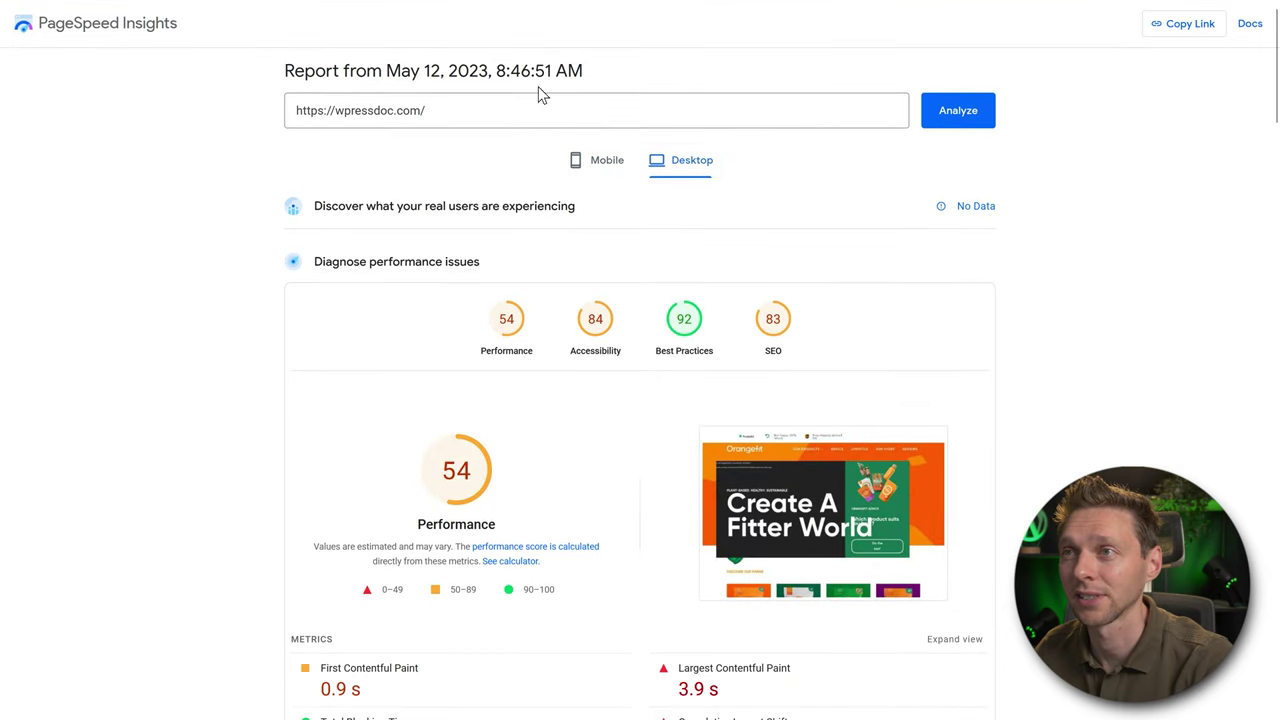
Step: Compare the original and repeated PageSpeed Insights analyses for mobile and for desktop, going back and forth between the two reports
{"action": "left_click", "coordinate": [578, 163]}
{"action": "left_click", "coordinate": [556, 16]}
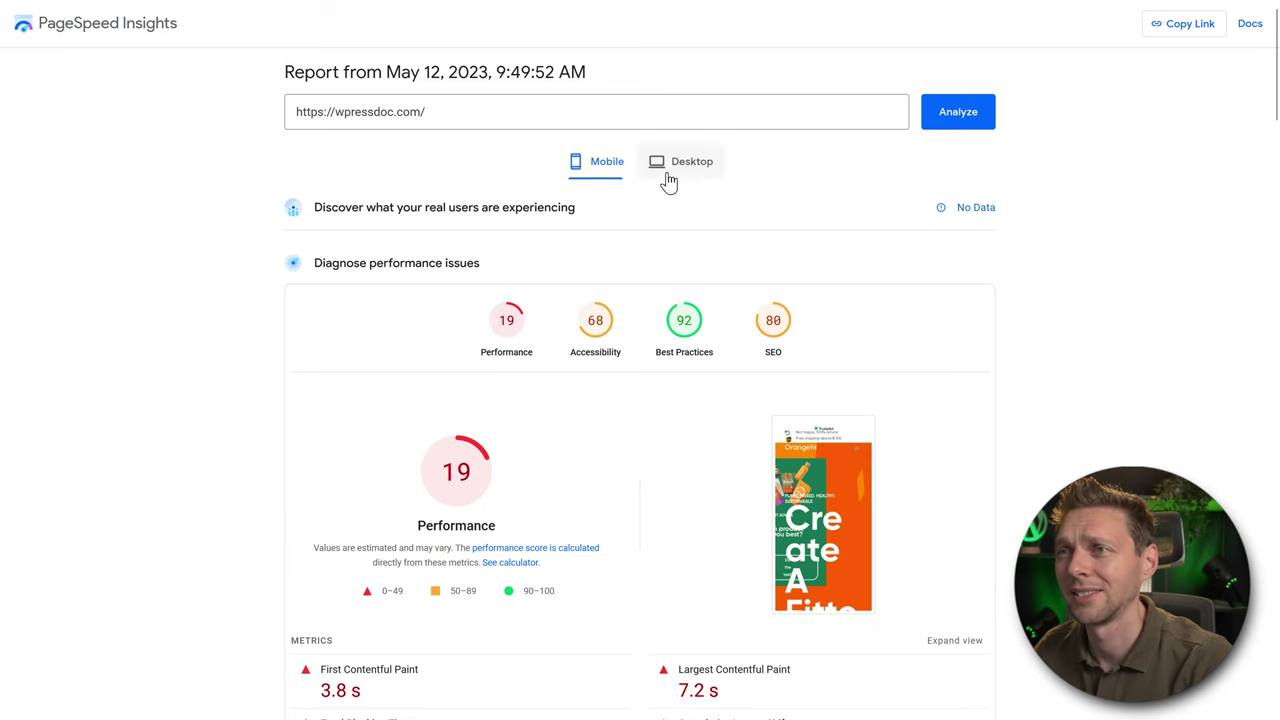
{"action": "left_click", "coordinate": [680, 177]}
{"action": "left_click", "coordinate": [388, 51]}
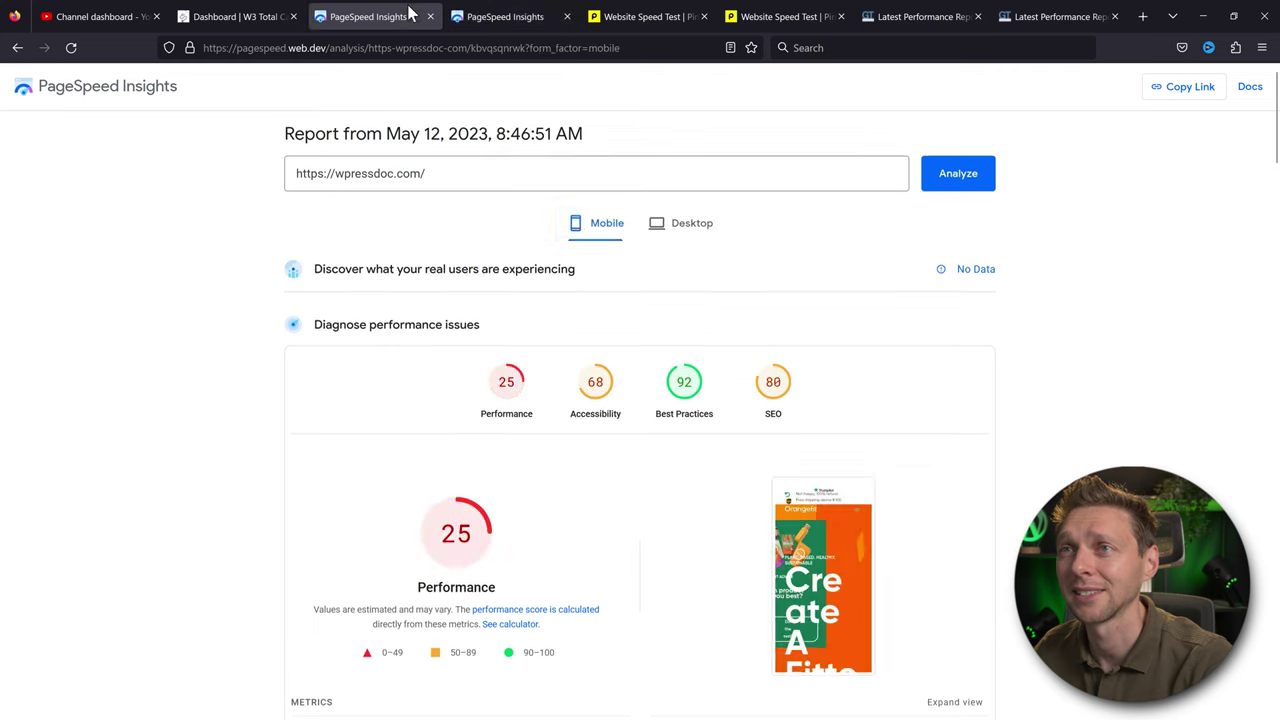
{"action": "left_click", "coordinate": [662, 170]}
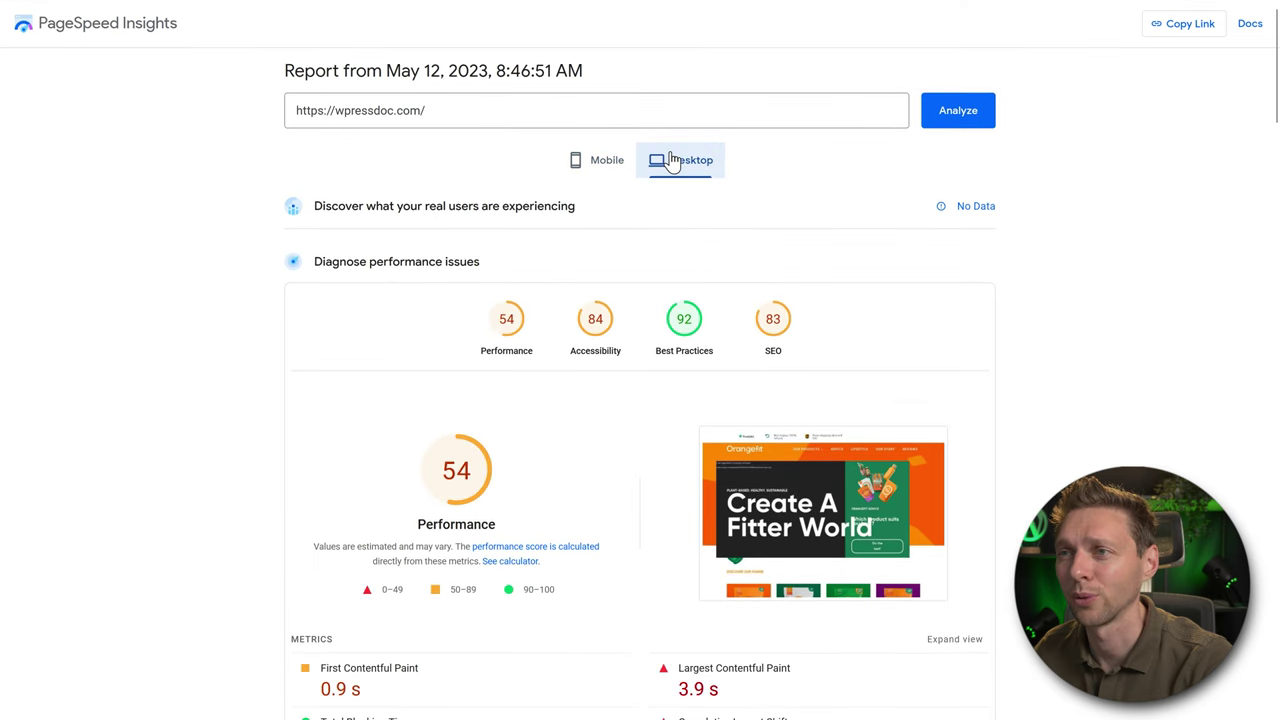
{"action": "left_click", "coordinate": [512, 14]}
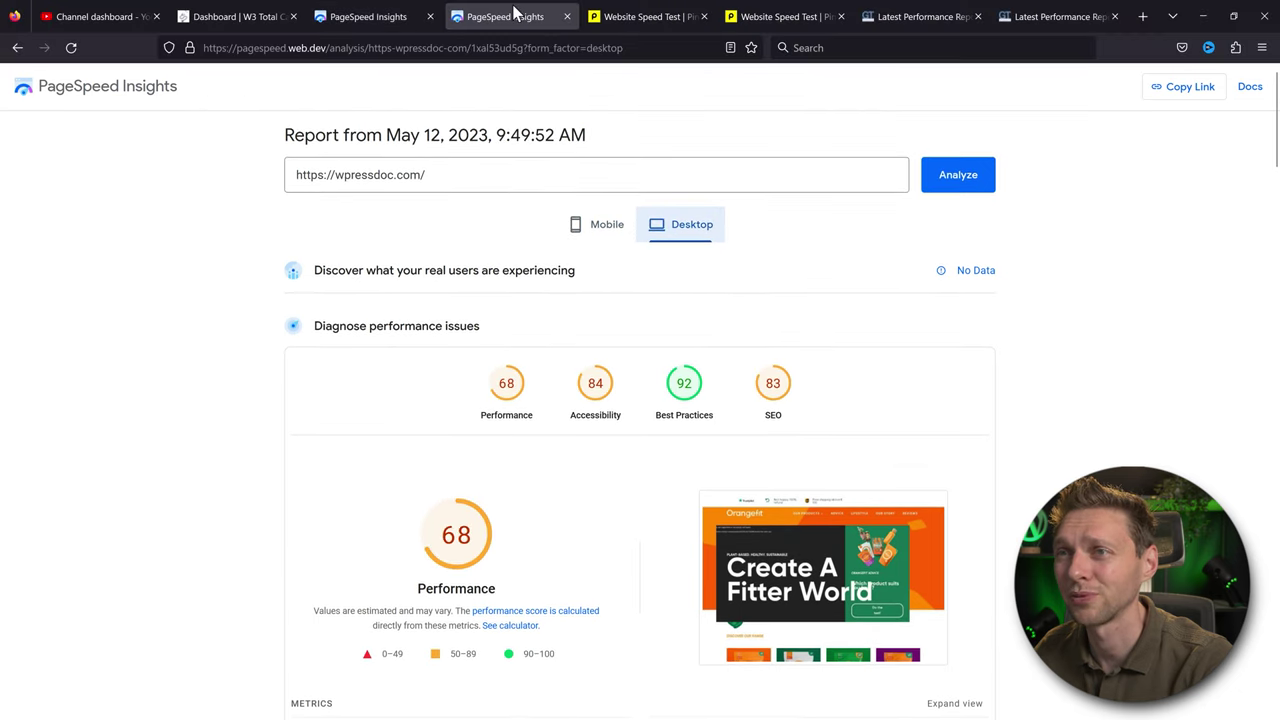
{"action": "left_click", "coordinate": [400, 15]}
{"action": "left_click", "coordinate": [478, 14]}
{"action": "left_click", "coordinate": [383, 14]}
{"action": "left_click", "coordinate": [470, 14]}
Step: Compare grade, page size, load time and requests in both Pingdom results, then review the original and repeated GTmetrix reports
{"action": "left_click", "coordinate": [641, 18]}
{"action": "mouse_move", "coordinate": [660, 97]}
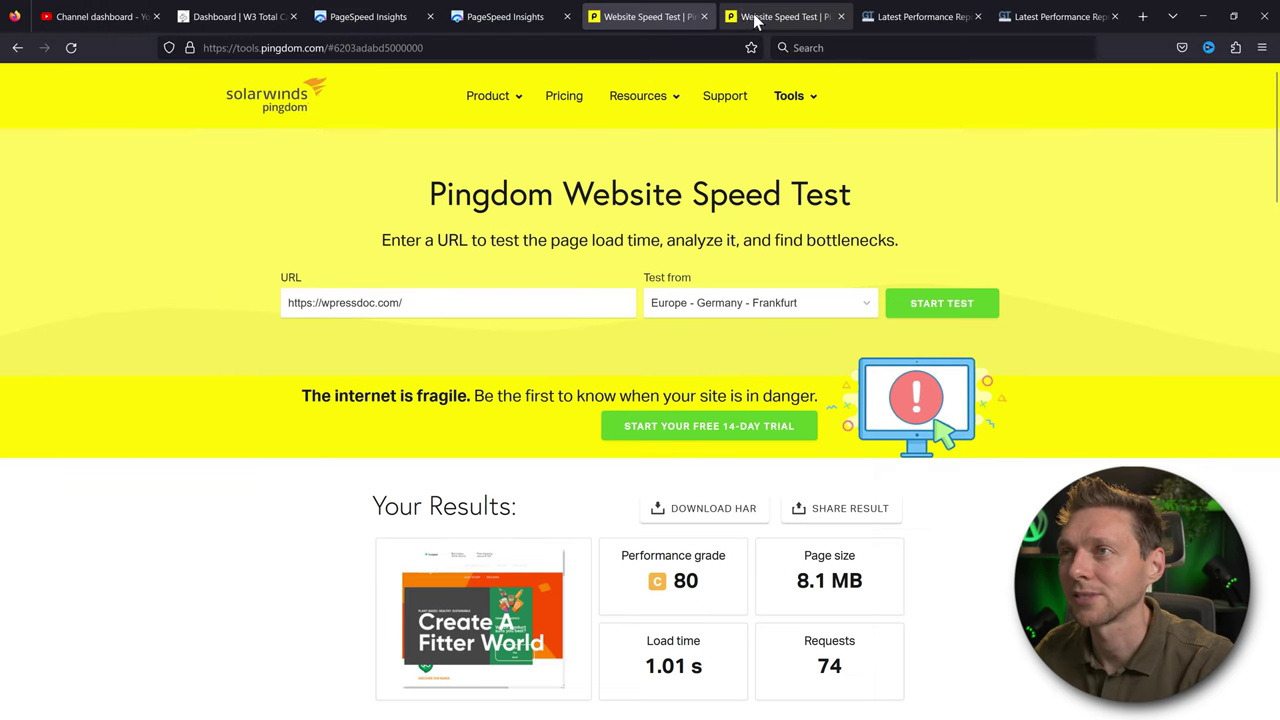
{"action": "left_click", "coordinate": [760, 17]}
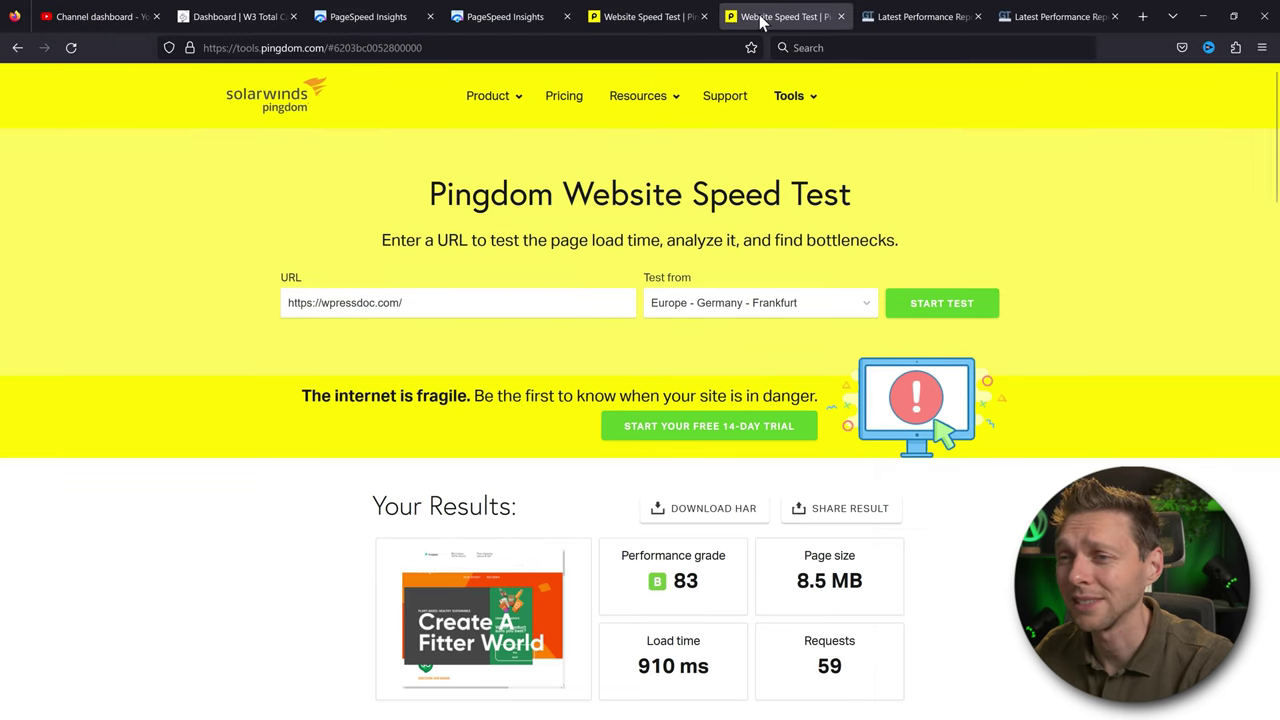
{"action": "left_click", "coordinate": [655, 17]}
{"action": "left_click", "coordinate": [772, 17]}
{"action": "left_click", "coordinate": [647, 12]}
{"action": "left_click", "coordinate": [748, 17]}
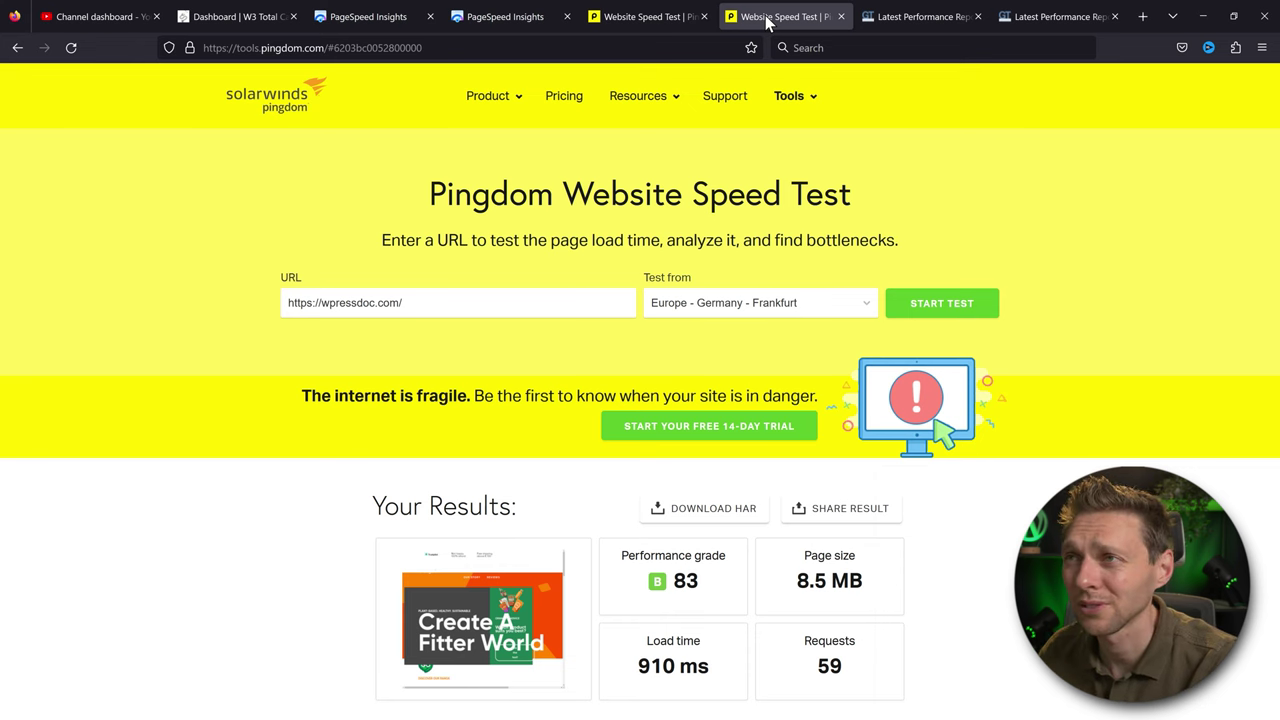
{"action": "left_click", "coordinate": [883, 18]}
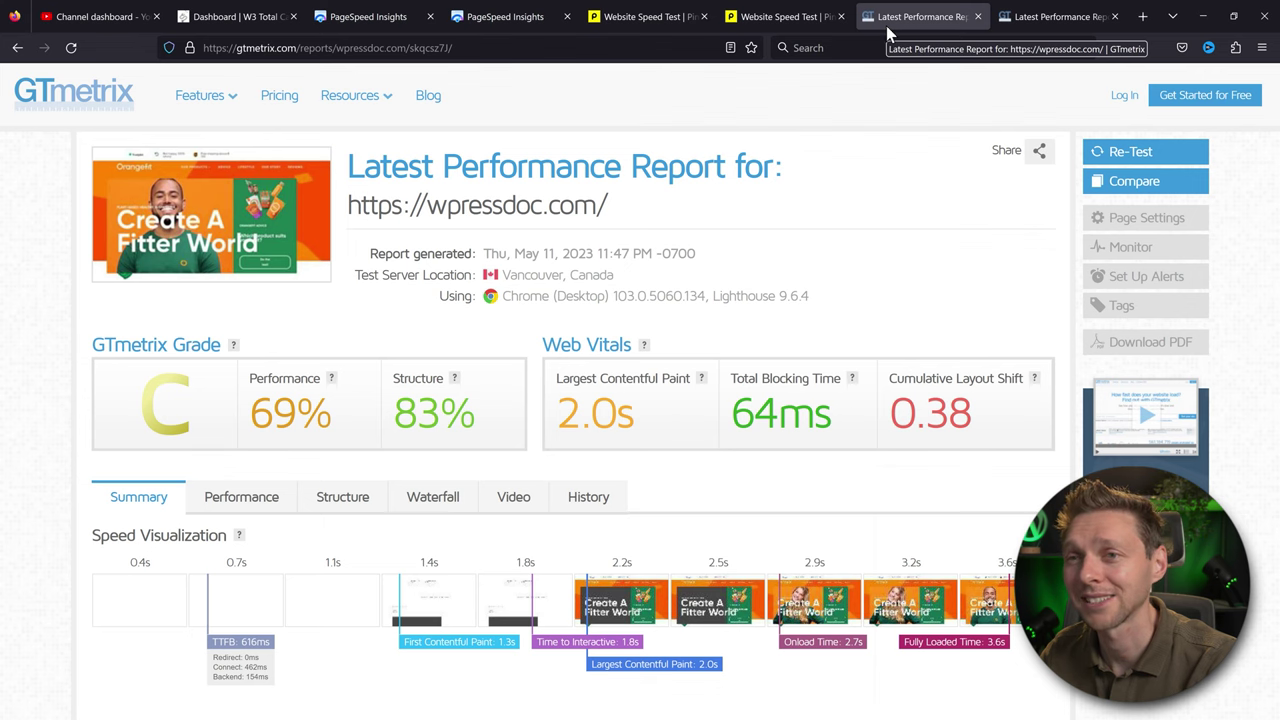
{"action": "left_click", "coordinate": [1043, 18]}
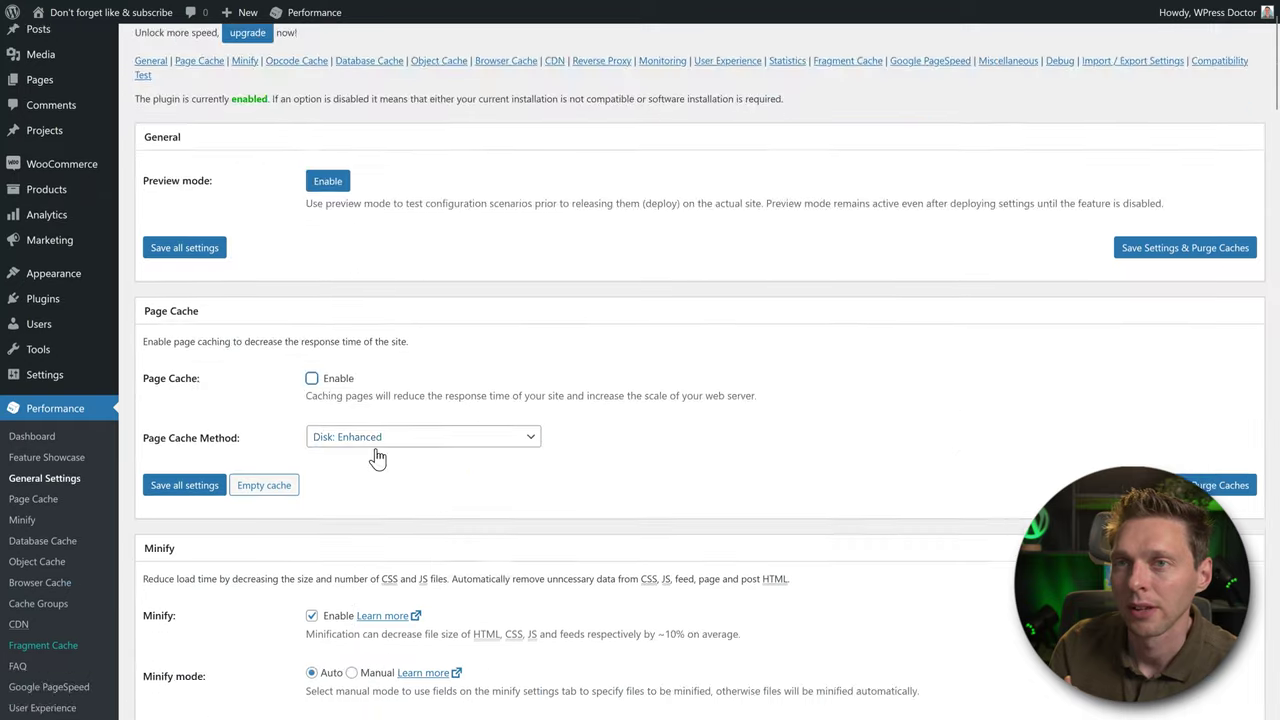
Step: In the W3 Total Cache general settings, disable Minify, Database Cache, Object Cache and Browser Cache, then save and purge the caches
{"action": "scroll", "coordinate": [330, 440], "scroll_direction": "down", "scroll_amount": 5}
{"action": "scroll", "coordinate": [340, 461], "scroll_direction": "down", "scroll_amount": 2}
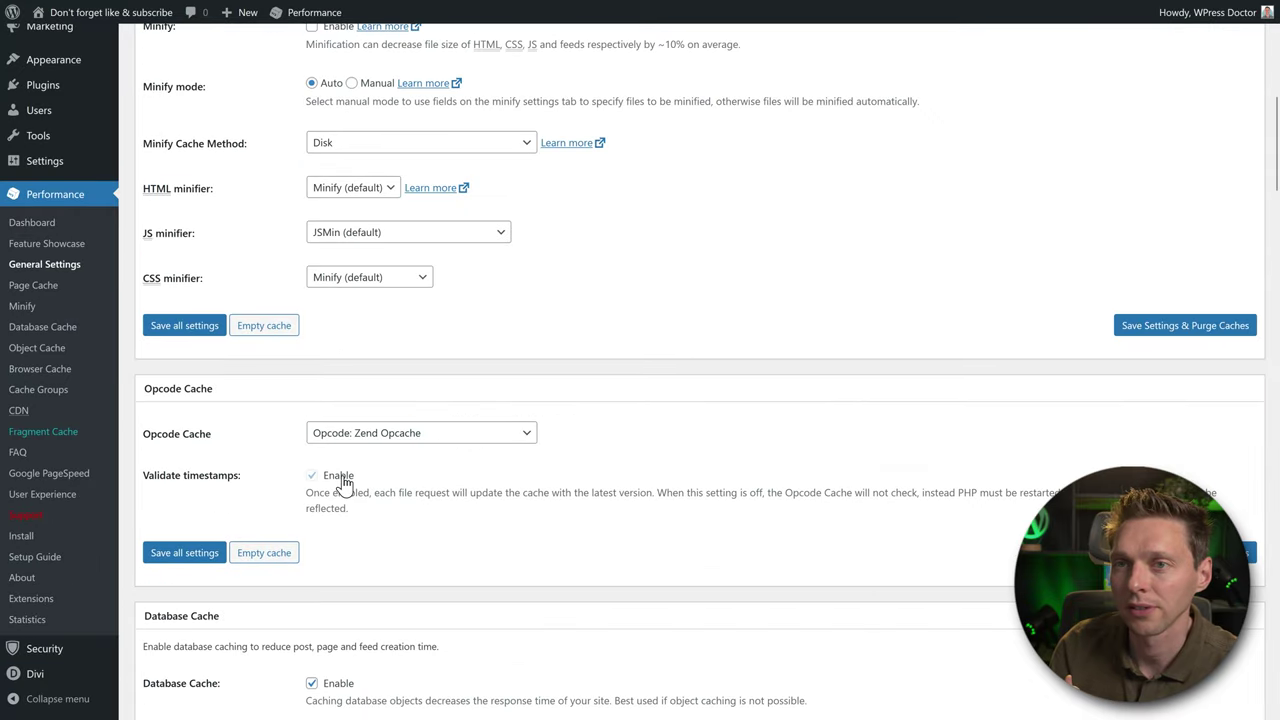
{"action": "scroll", "coordinate": [343, 483], "scroll_direction": "down", "scroll_amount": 4}
{"action": "left_click", "coordinate": [328, 288]}
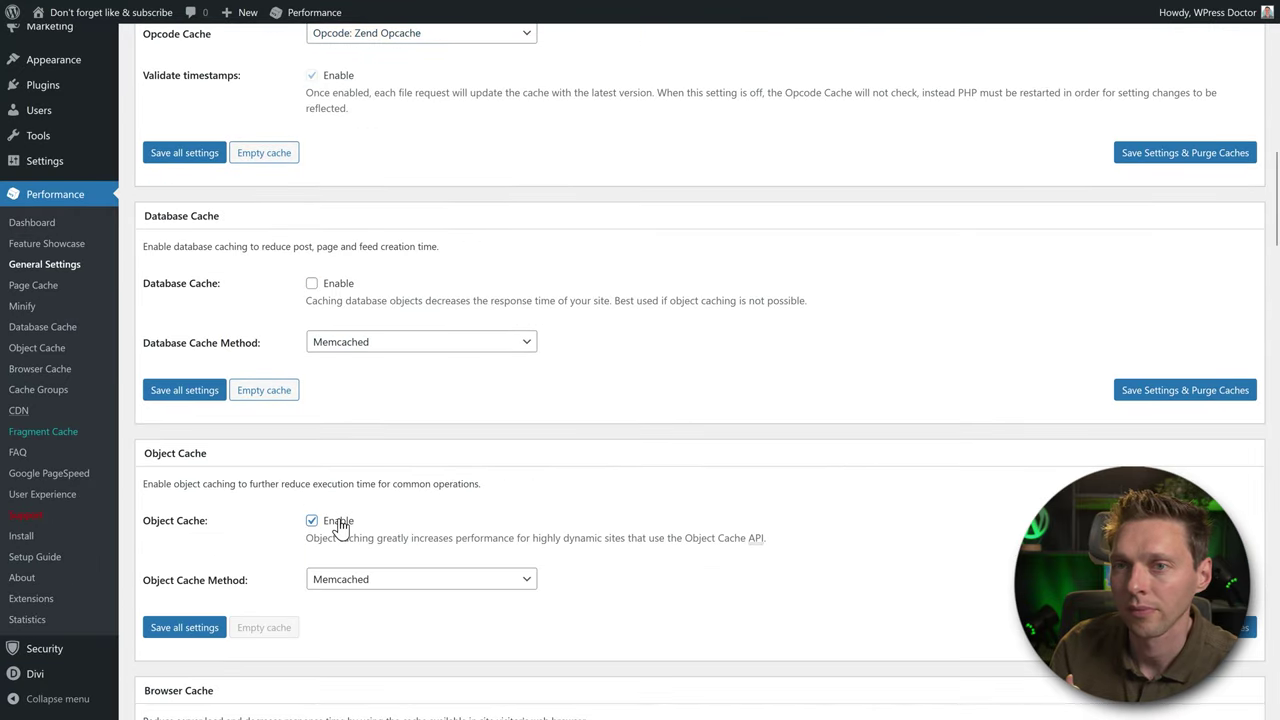
{"action": "scroll", "coordinate": [378, 533], "scroll_direction": "down", "scroll_amount": 5}
{"action": "left_click", "coordinate": [324, 284]}
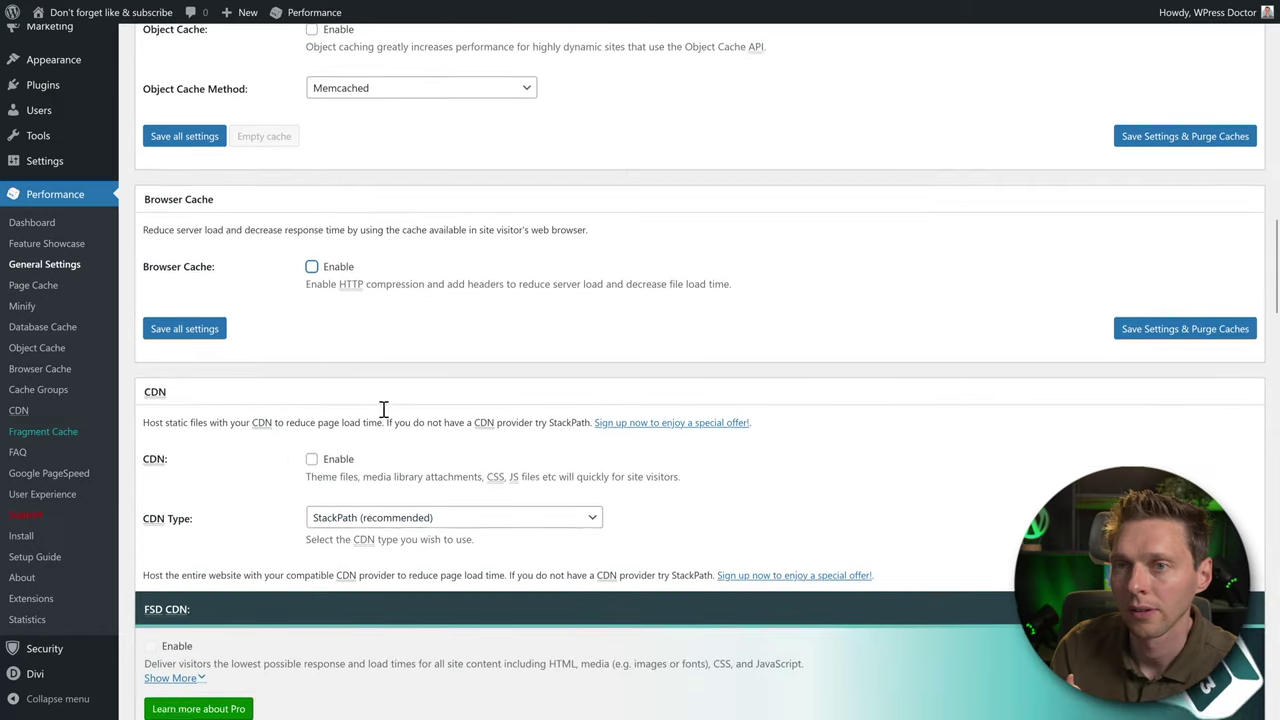
{"action": "scroll", "coordinate": [385, 400], "scroll_direction": "down", "scroll_amount": 3}
{"action": "left_click", "coordinate": [1171, 446]}
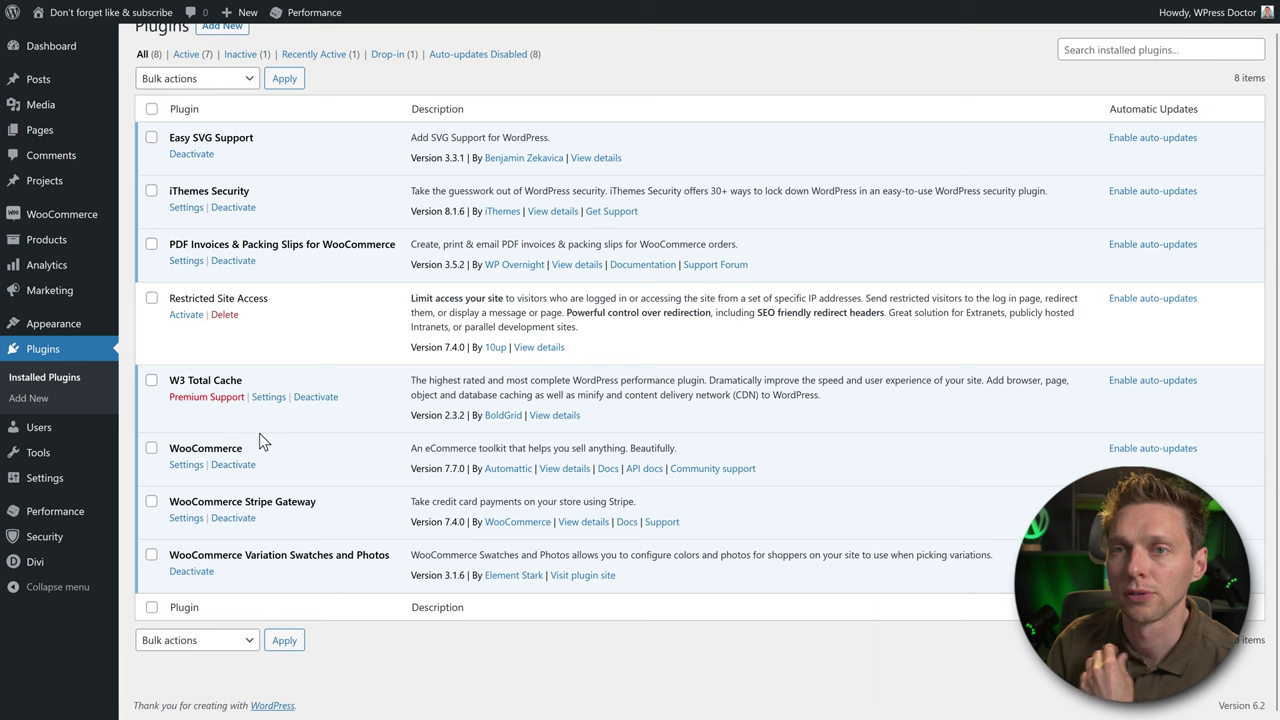
Step: Deactivate the W3 Total Cache plugin in WordPress and delete it, confirming the deletion
{"action": "left_click", "coordinate": [316, 397]}
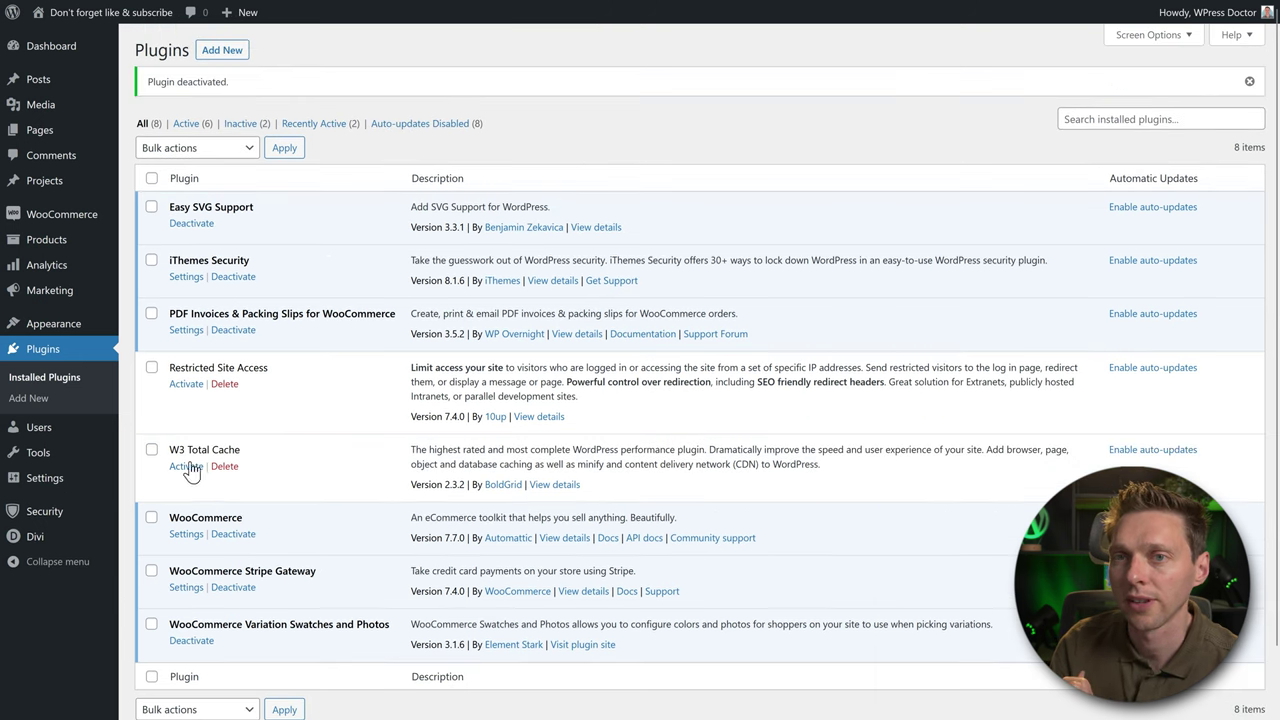
{"action": "left_click", "coordinate": [226, 467]}
{"action": "left_click", "coordinate": [695, 385]}
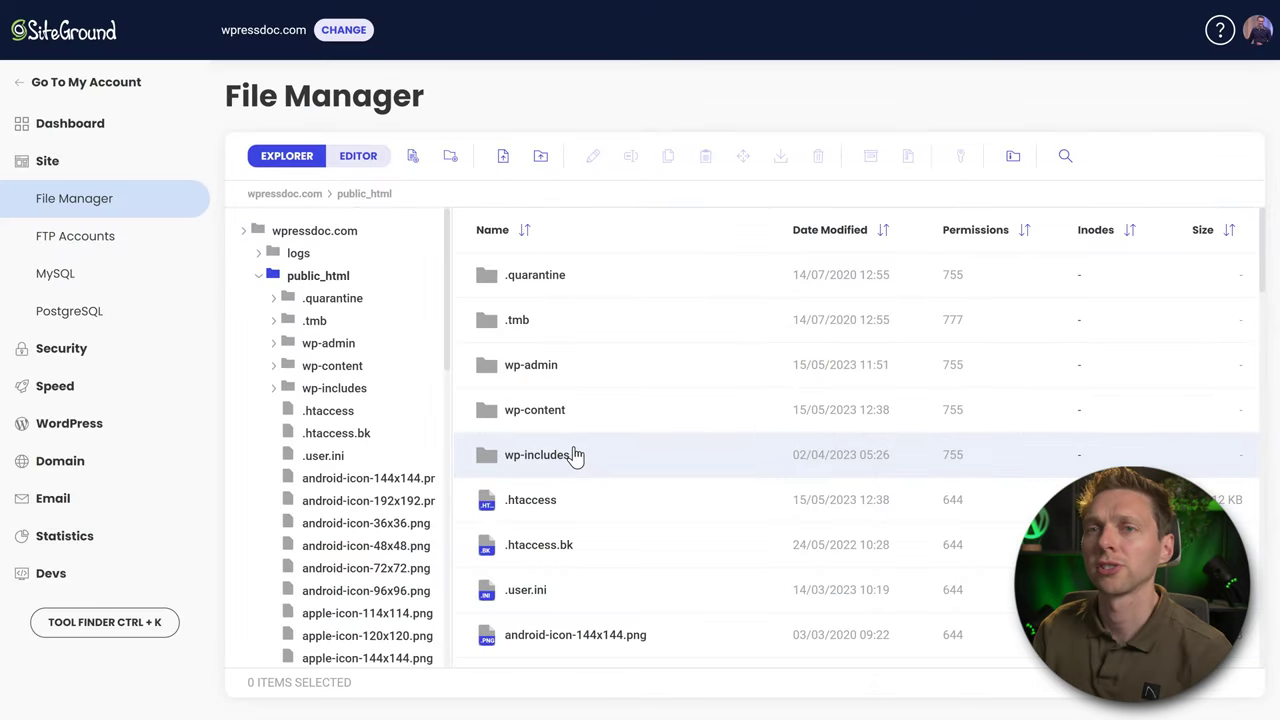
Step: In the SiteGround File Manager, open the .htaccess file in public_html for editing and save it
{"action": "left_click", "coordinate": [580, 548]}
{"action": "left_click", "coordinate": [580, 505]}
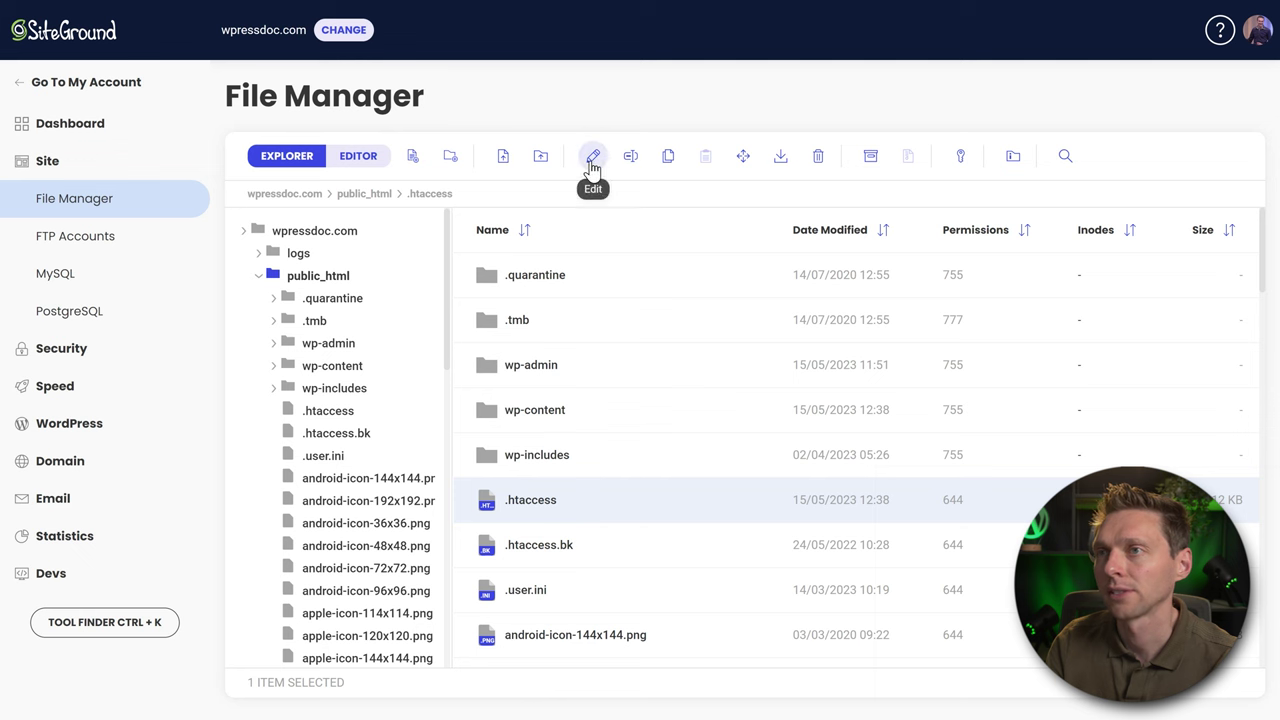
{"action": "left_click", "coordinate": [593, 160]}
{"action": "left_click_drag", "start_coordinate": [1189, 346], "coordinate": [1240, 244]}
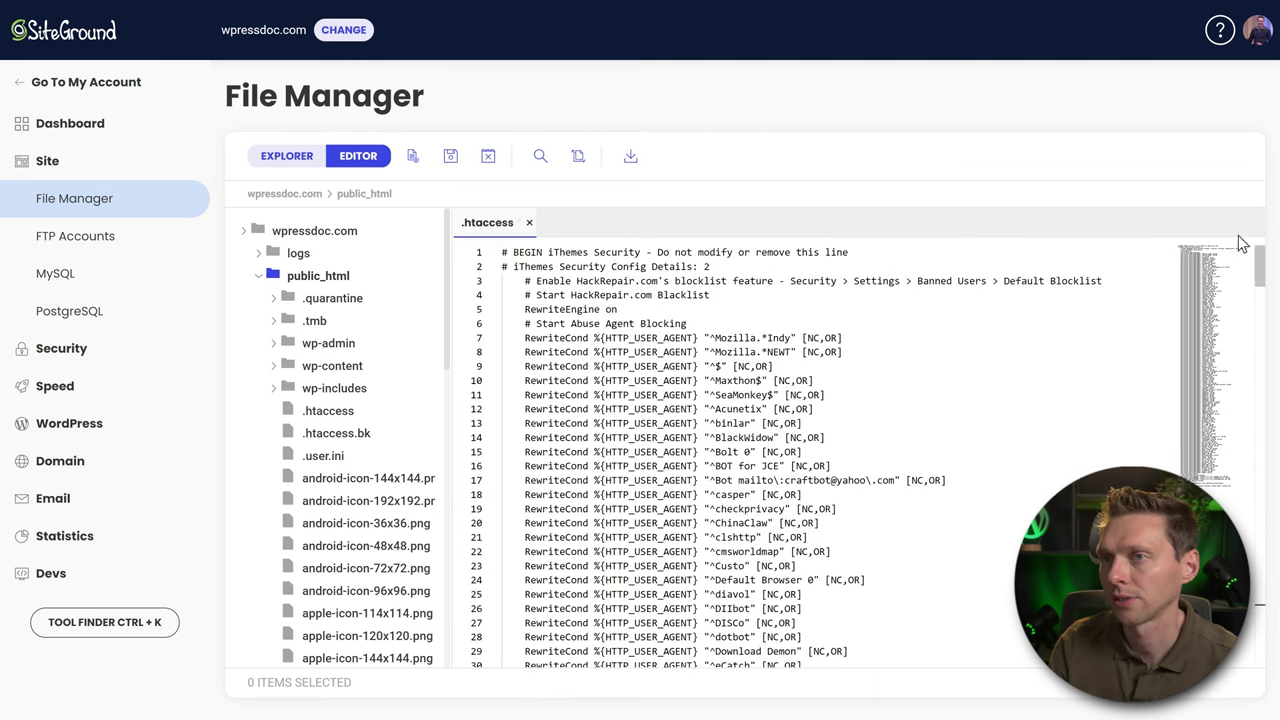
{"action": "left_click", "coordinate": [450, 156]}
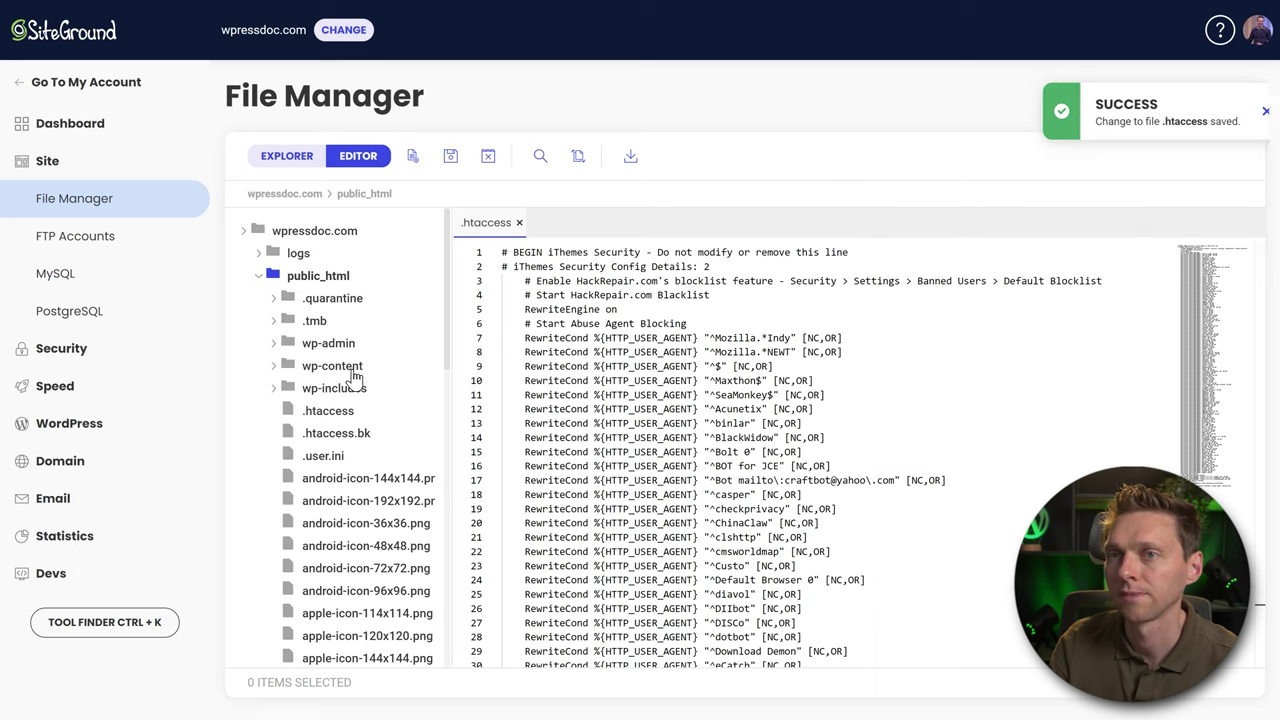
Step: Delete the cache folder from public_html/wp-content in the File Manager and confirm the deletion
{"action": "left_click", "coordinate": [330, 368]}
{"action": "left_click", "coordinate": [335, 411]}
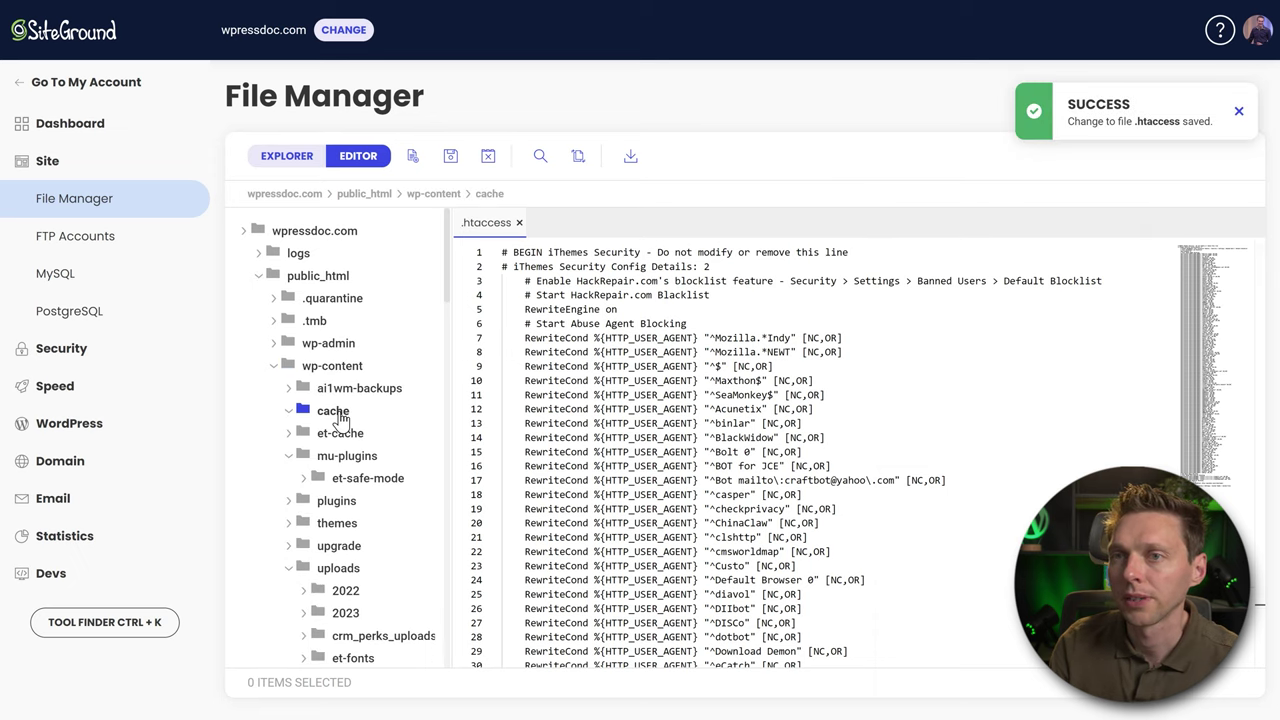
{"action": "left_click", "coordinate": [287, 156]}
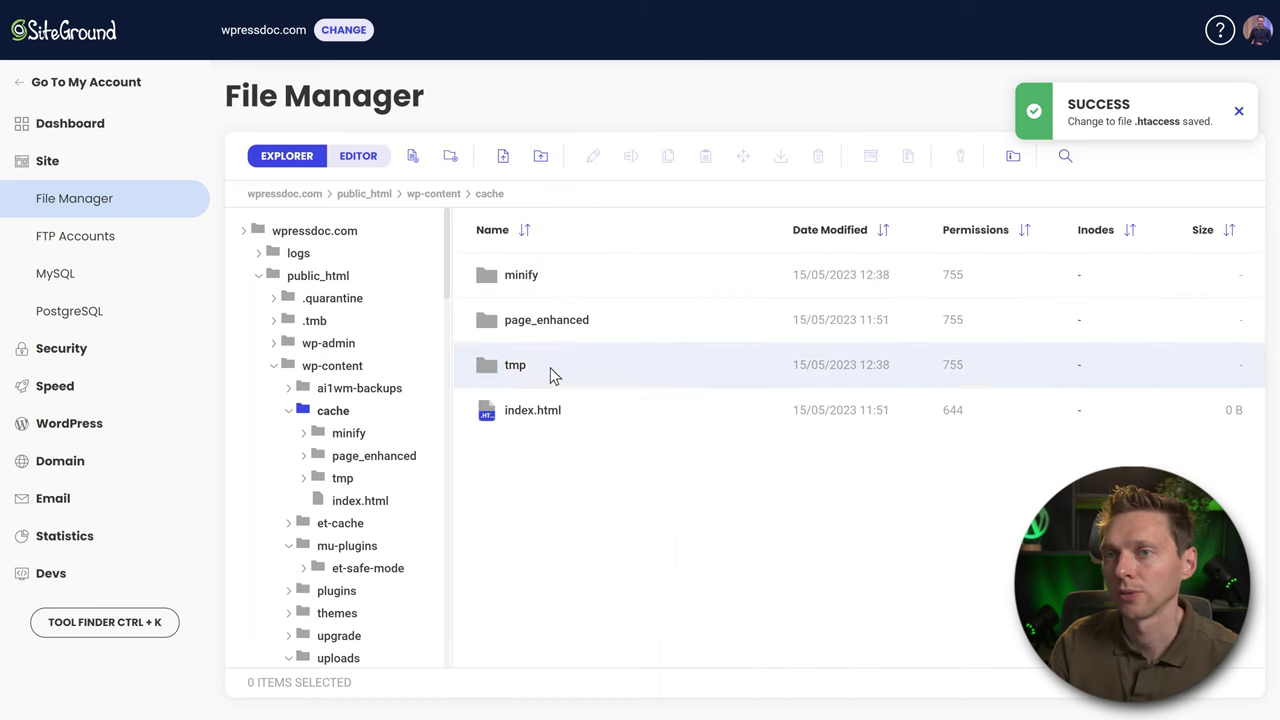
{"action": "left_click", "coordinate": [340, 367]}
{"action": "left_click", "coordinate": [586, 338]}
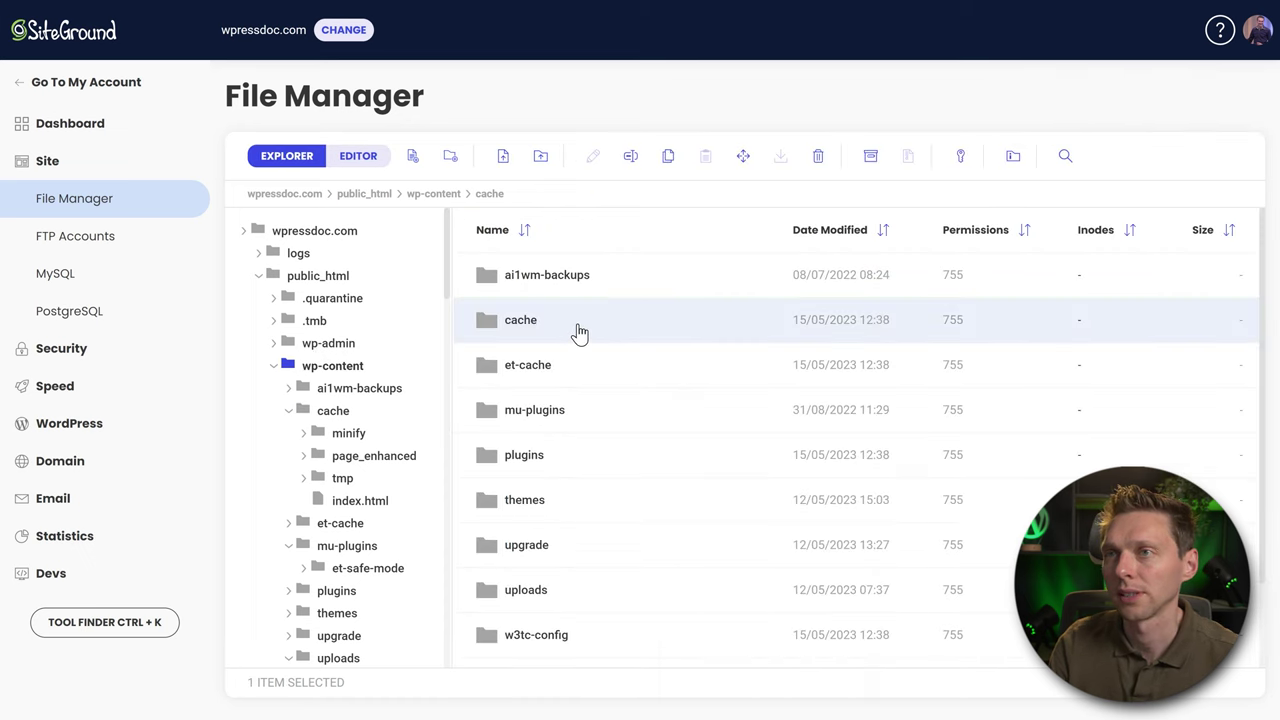
{"action": "left_click", "coordinate": [818, 156]}
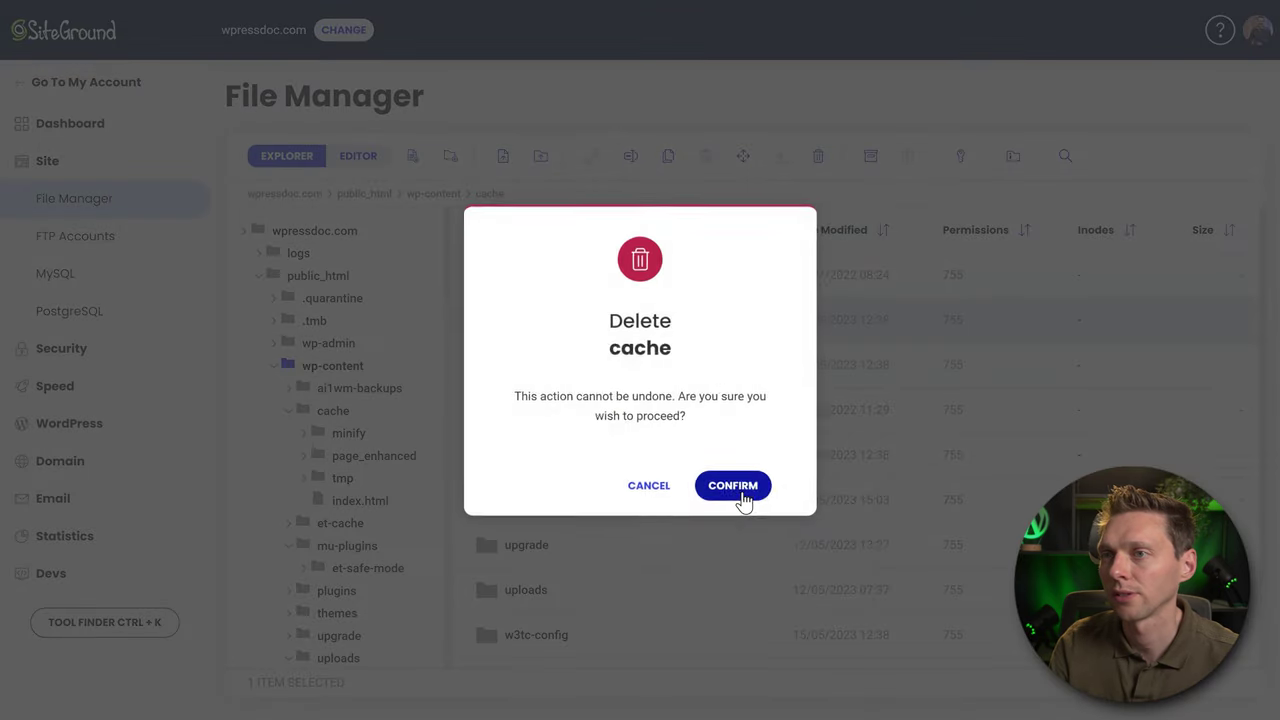
{"action": "left_click", "coordinate": [731, 481]}
Step: Delete the w3tc-config folder from wp-content and confirm the deletion
{"action": "scroll", "coordinate": [590, 430], "scroll_direction": "down", "scroll_amount": 1}
{"action": "left_click", "coordinate": [568, 530]}
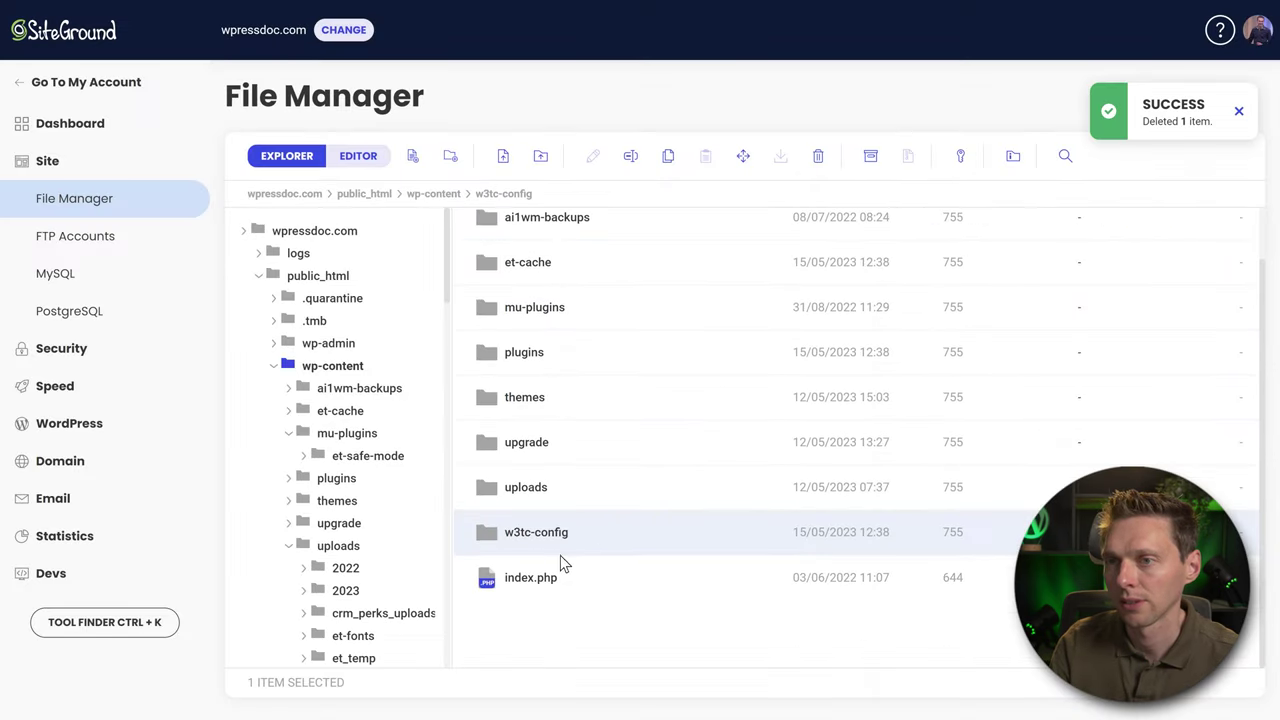
{"action": "left_click", "coordinate": [819, 158]}
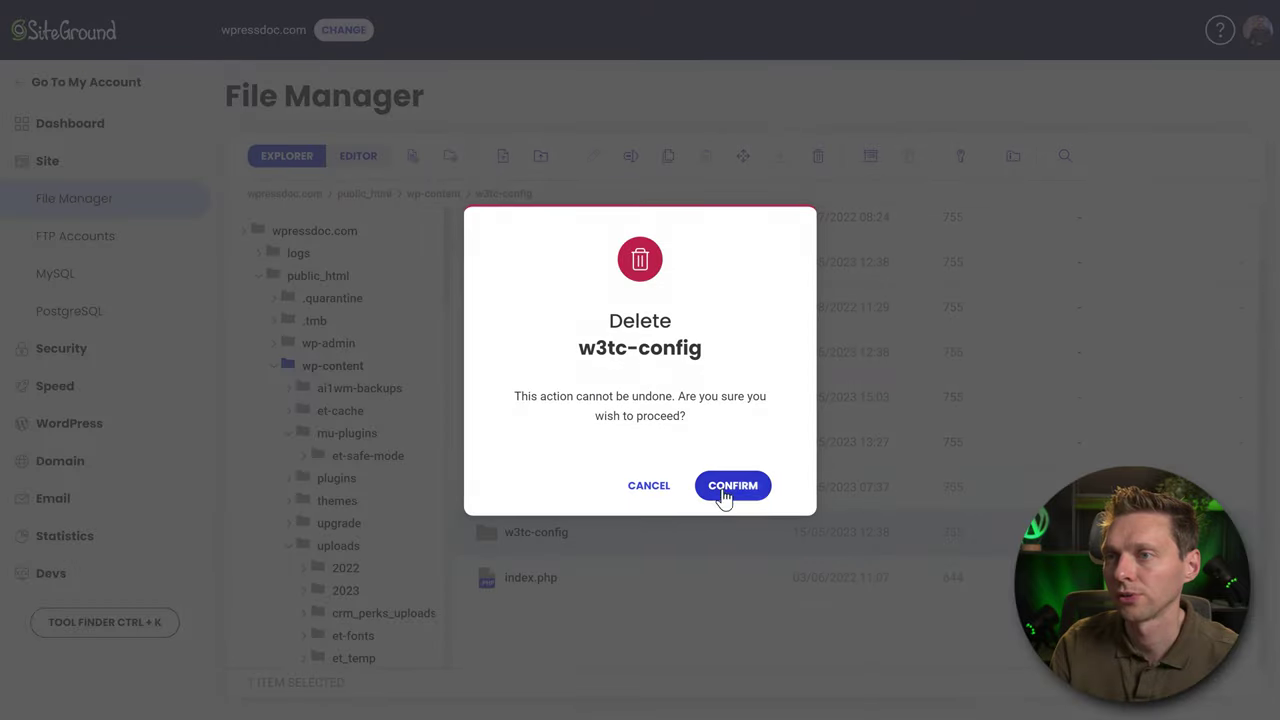
{"action": "left_click", "coordinate": [721, 490]}
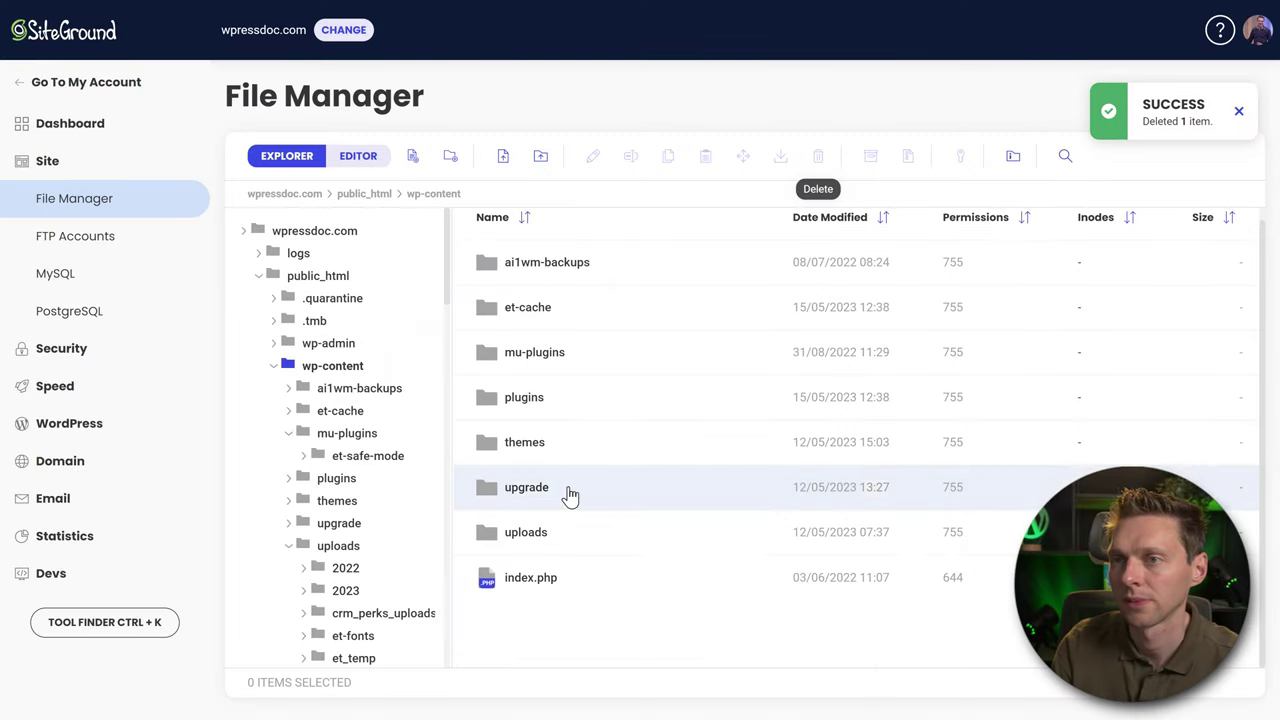
Step: Check the plugins and uploads folders inside wp-content for remaining W3 Total Cache files
{"action": "double_click", "coordinate": [550, 402]}
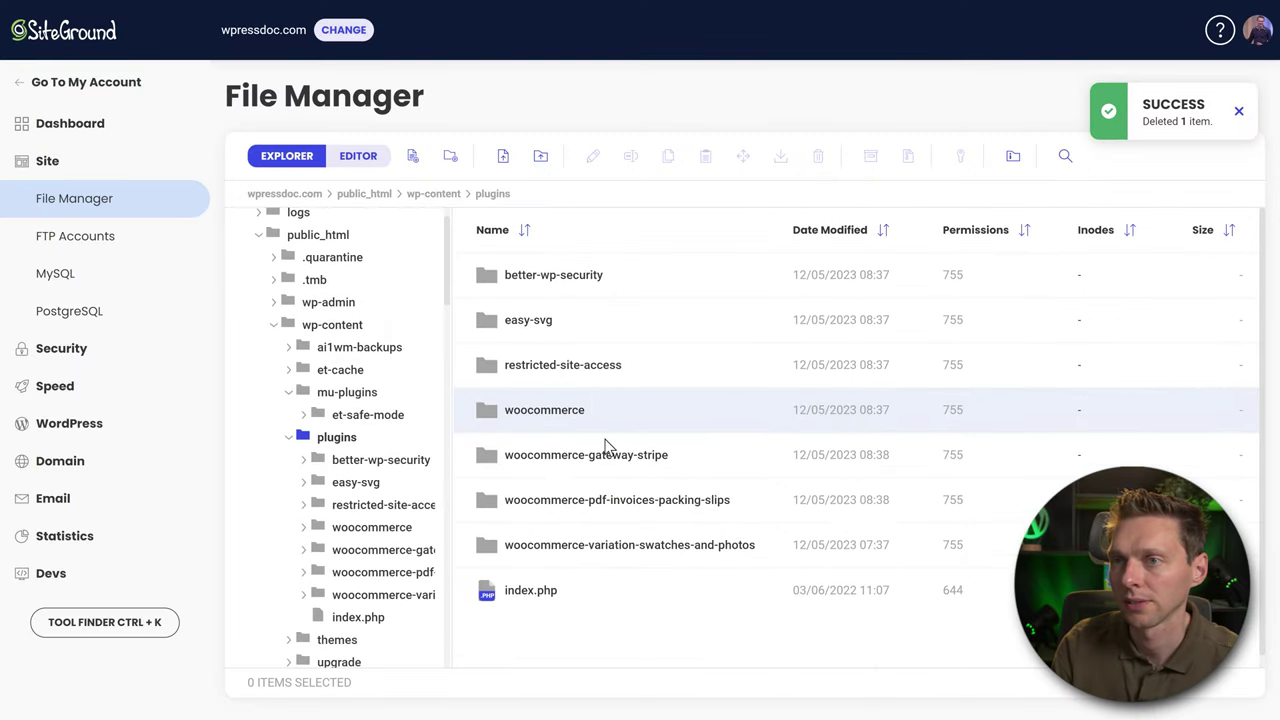
{"action": "left_click", "coordinate": [291, 439]}
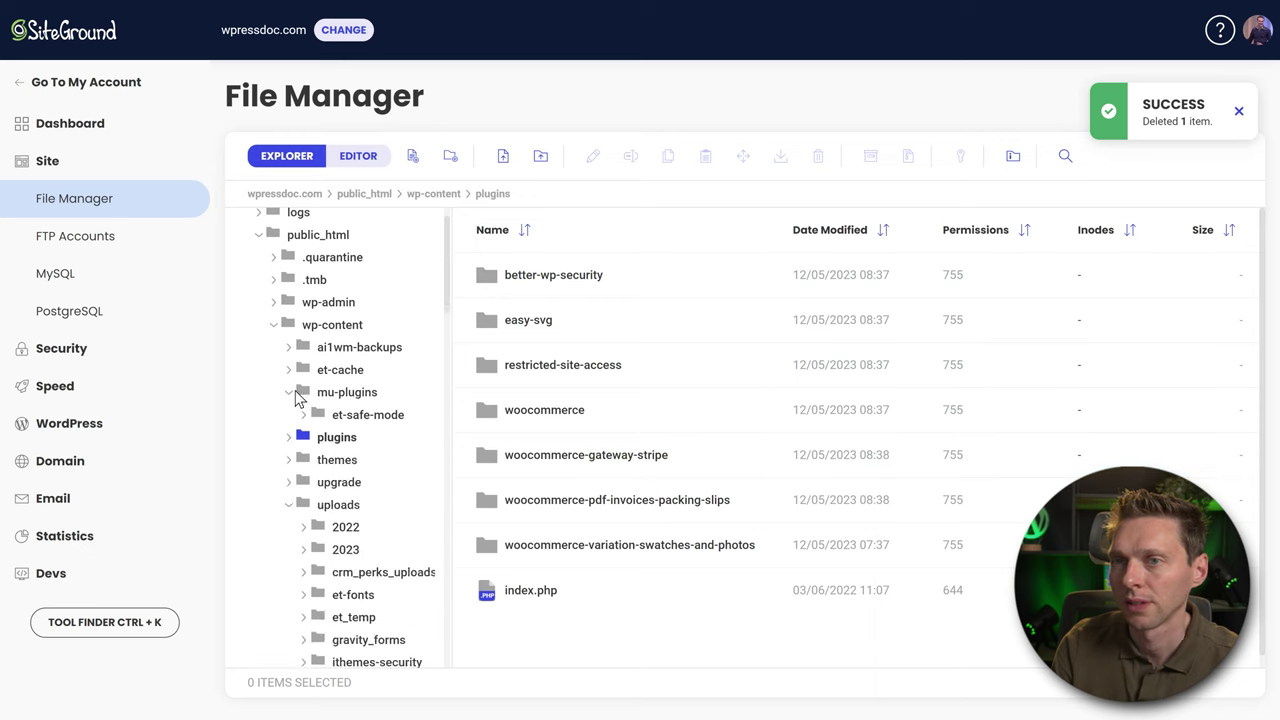
{"action": "left_click", "coordinate": [290, 393]}
{"action": "left_click", "coordinate": [338, 482]}
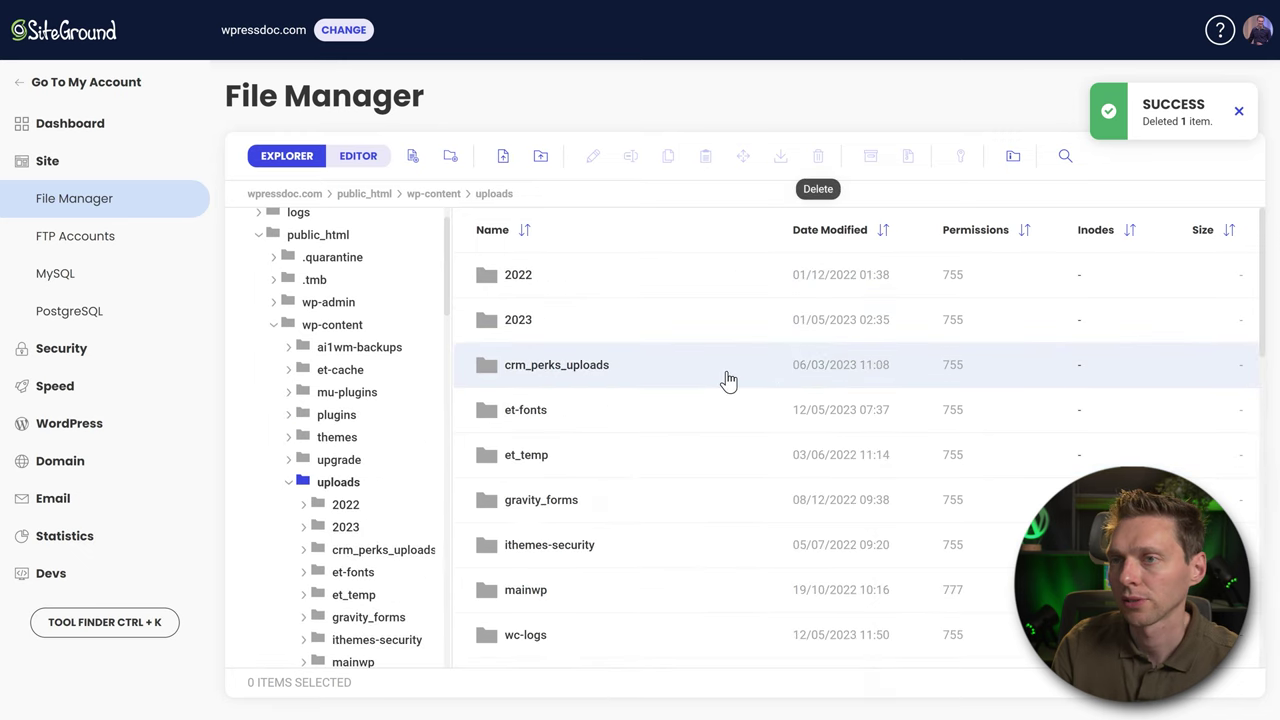
{"action": "left_click", "coordinate": [1027, 378]}
{"action": "scroll", "coordinate": [1020, 437], "scroll_direction": "down", "scroll_amount": 2}
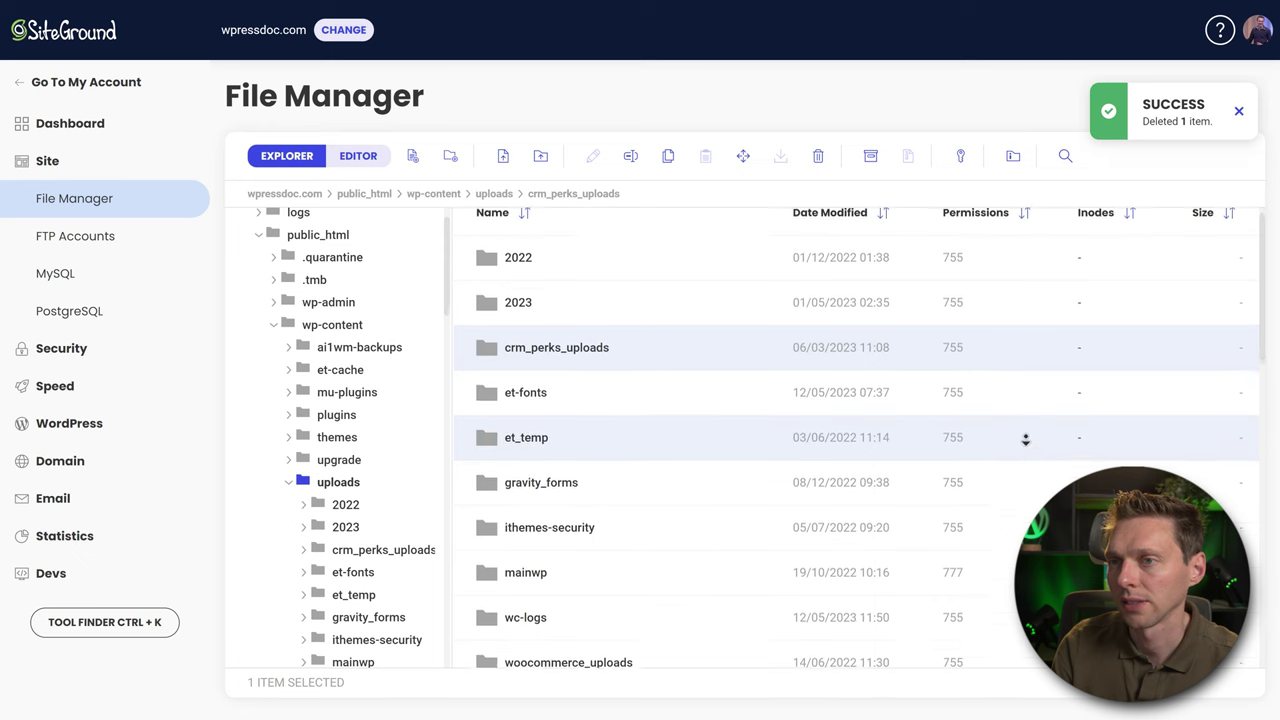
{"action": "scroll", "coordinate": [1022, 447], "scroll_direction": "down", "scroll_amount": 4}
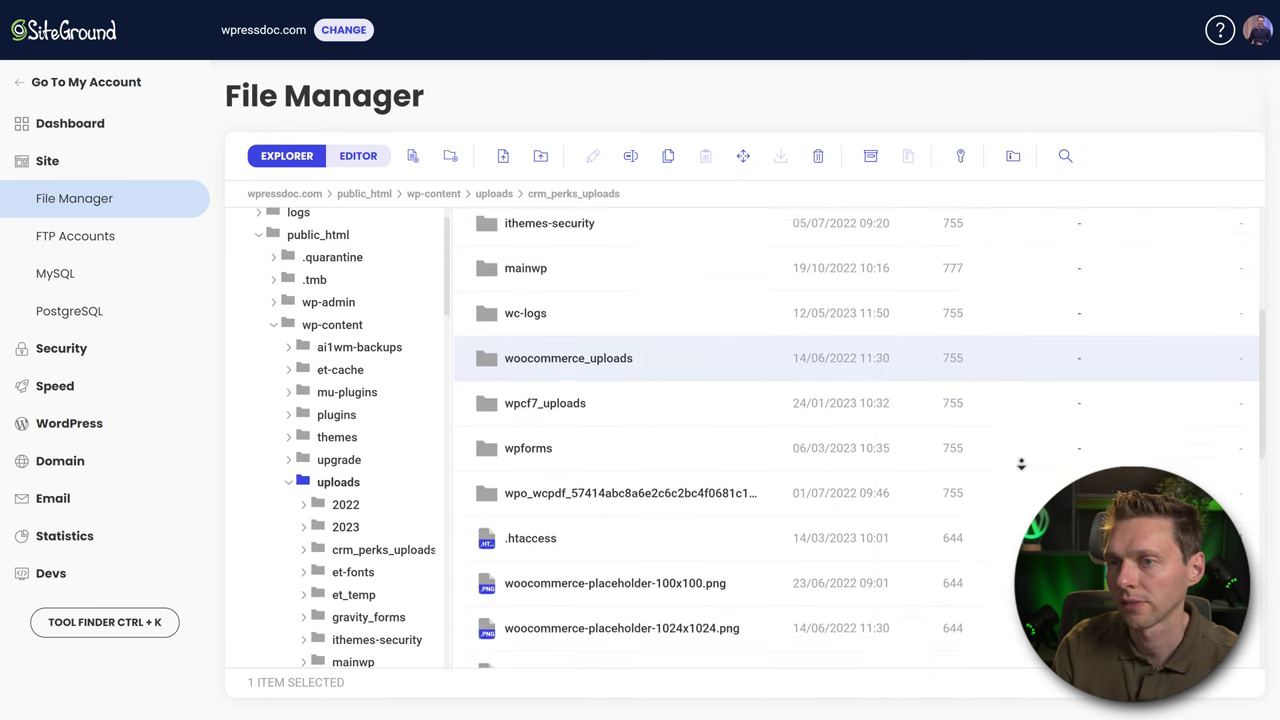
{"action": "scroll", "coordinate": [1021, 463], "scroll_direction": "down", "scroll_amount": 7}
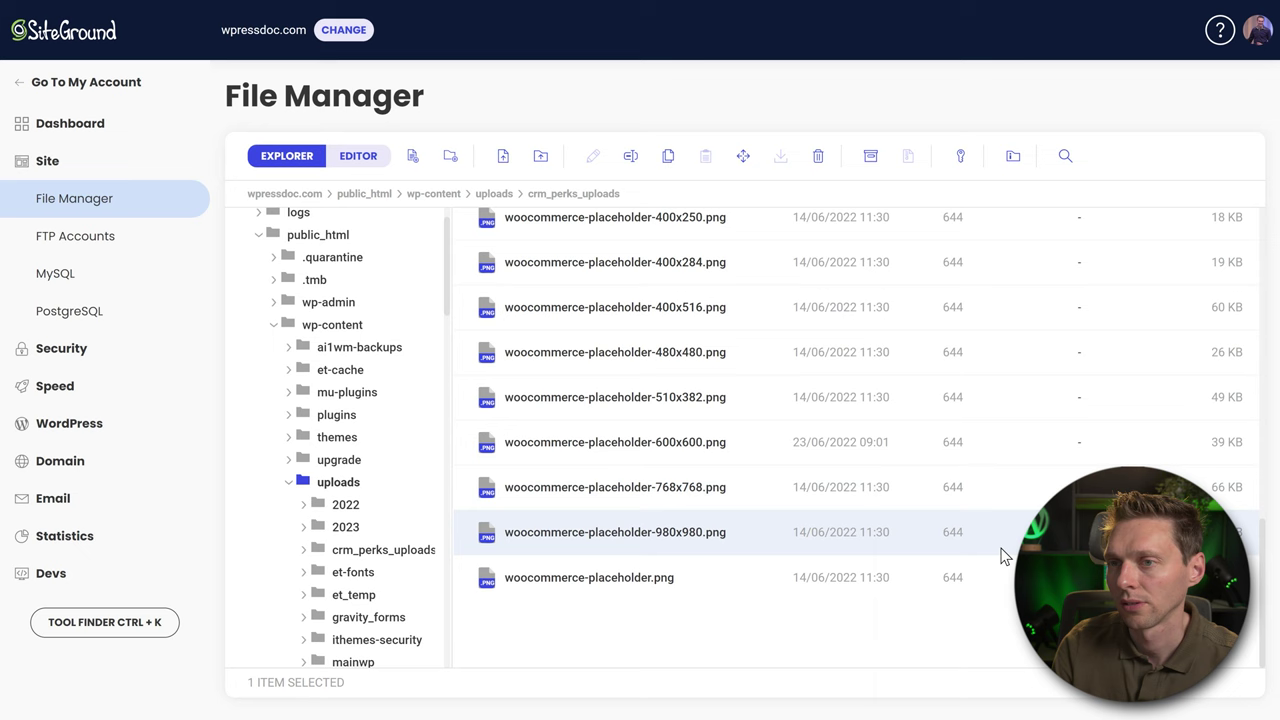
{"action": "left_click", "coordinate": [288, 483]}
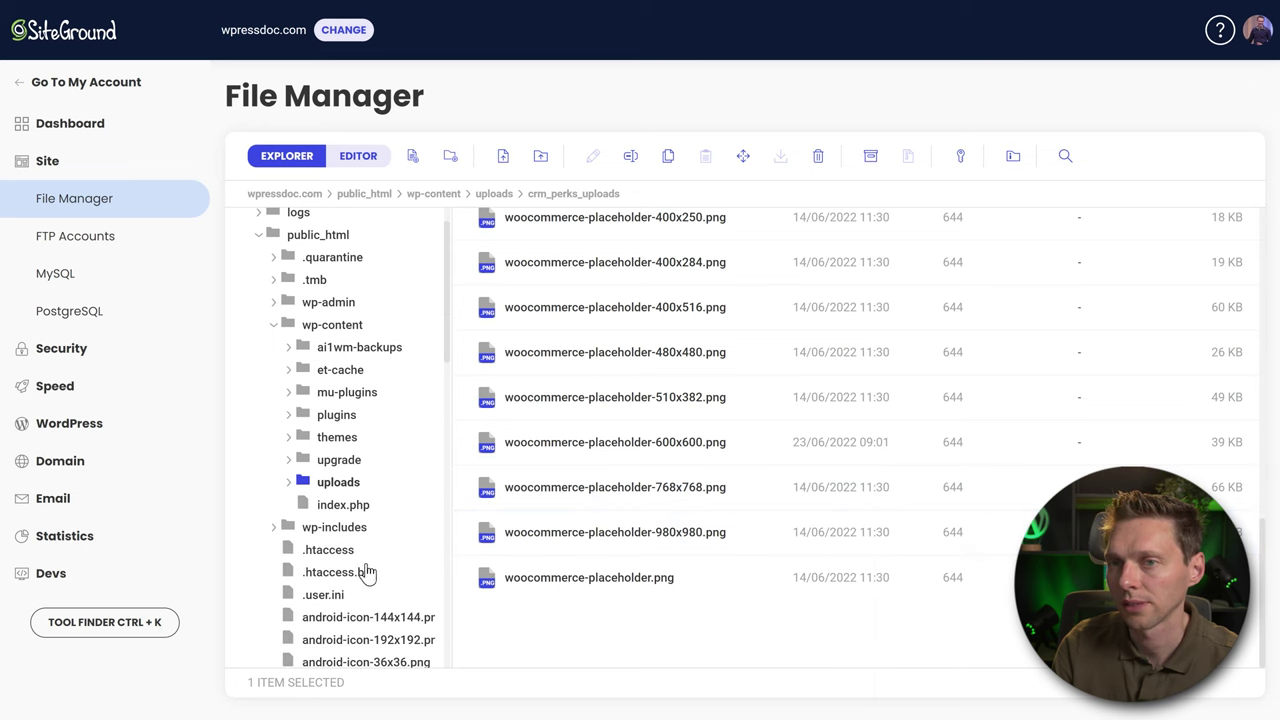
{"action": "left_click", "coordinate": [333, 325]}
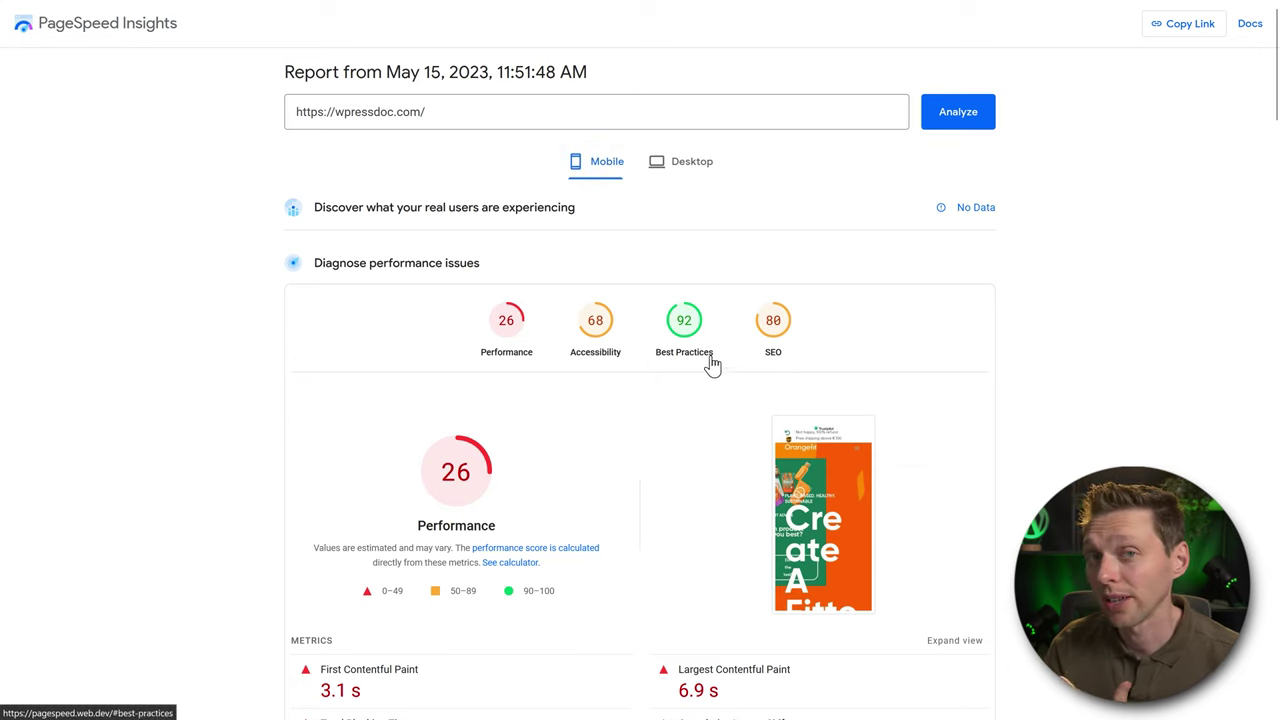
{"action": "left_click", "coordinate": [953, 115]}
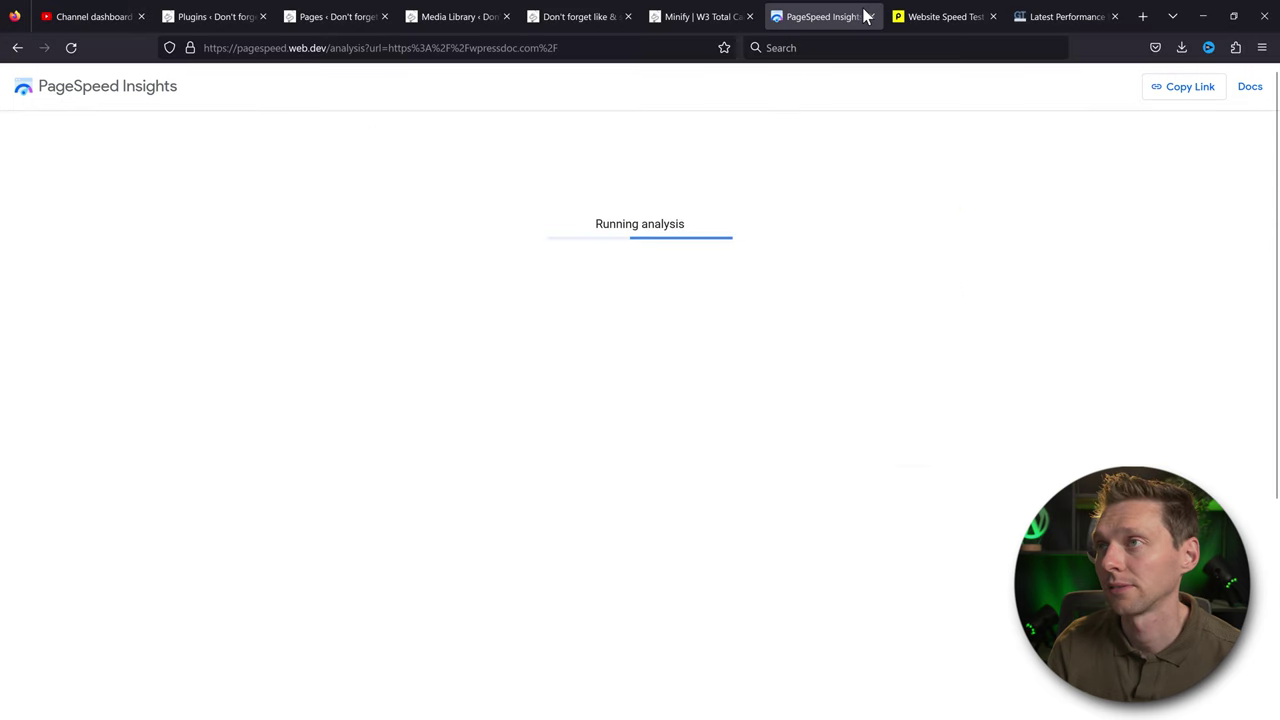
{"action": "left_click", "coordinate": [940, 16]}
{"action": "left_click", "coordinate": [1038, 19]}
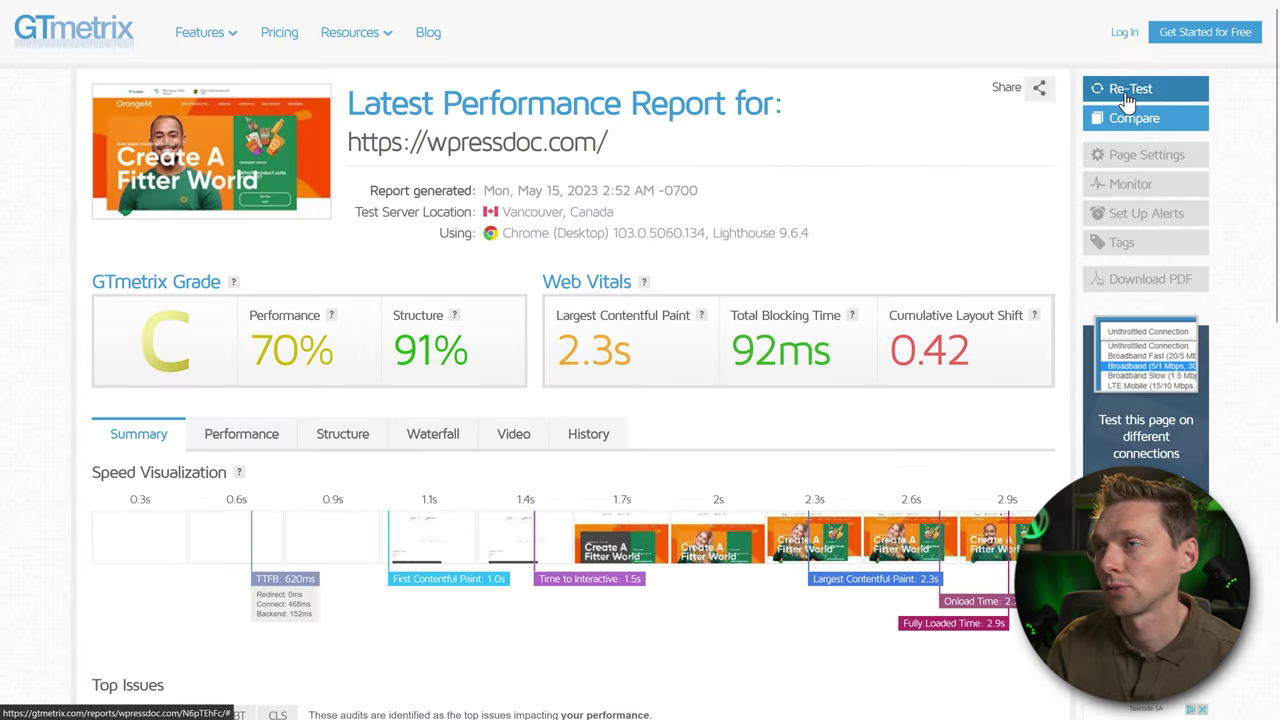
{"action": "left_click", "coordinate": [1127, 90]}
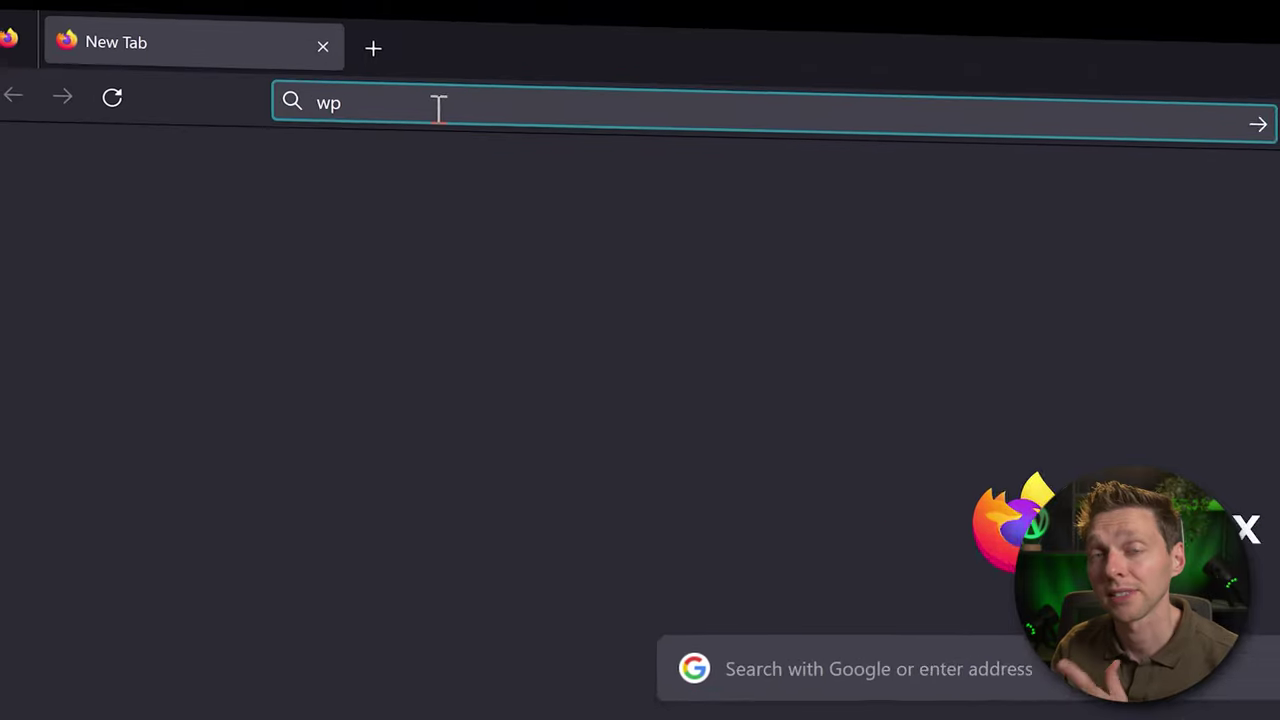
Step: Go to the wp.discount website and open a deal from its row of partner logos
{"action": "type", "text": ".dic"}
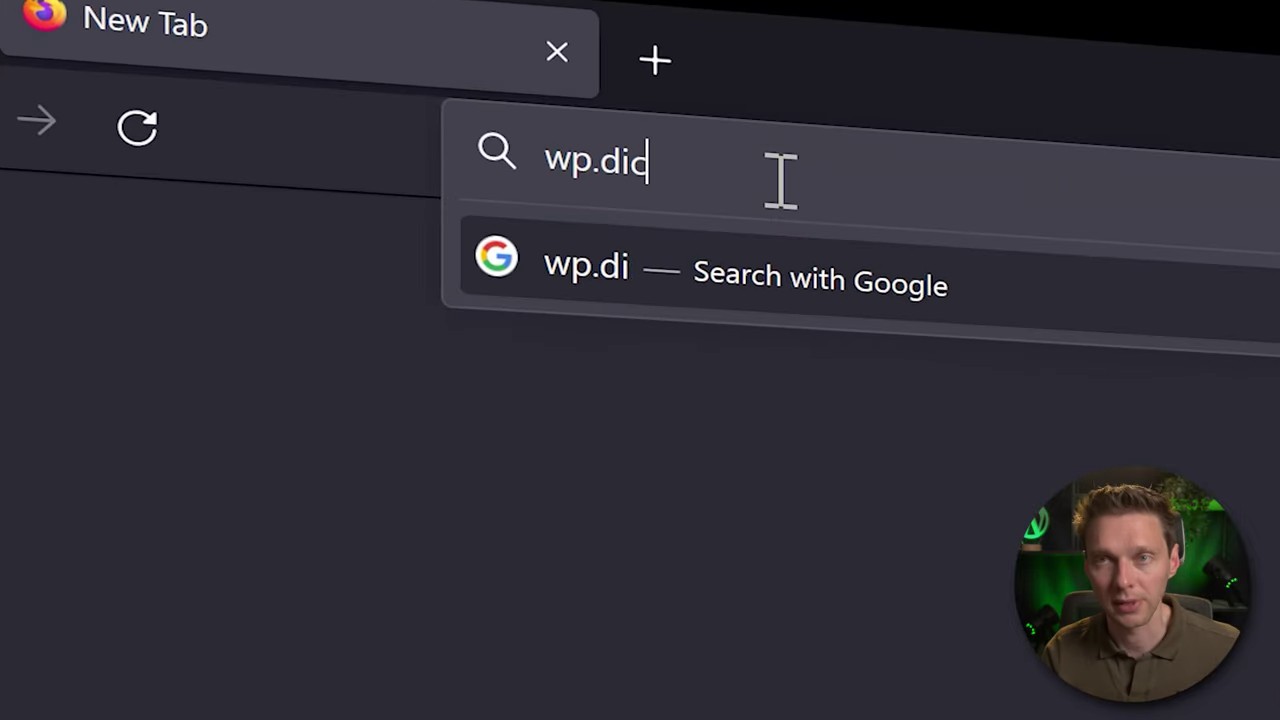
{"action": "key", "text": "BackSpace"}
{"action": "type", "text": "scount."}
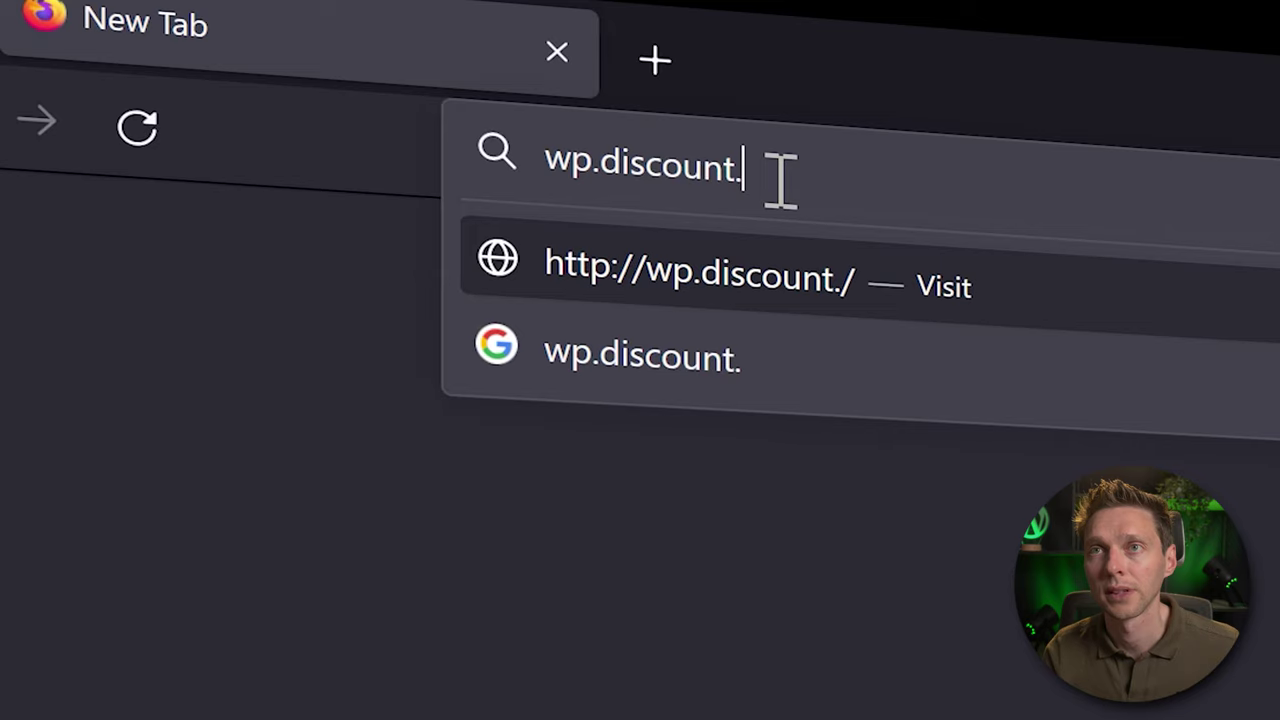
{"action": "key", "text": "BackSpace"}
{"action": "key", "text": "Return"}
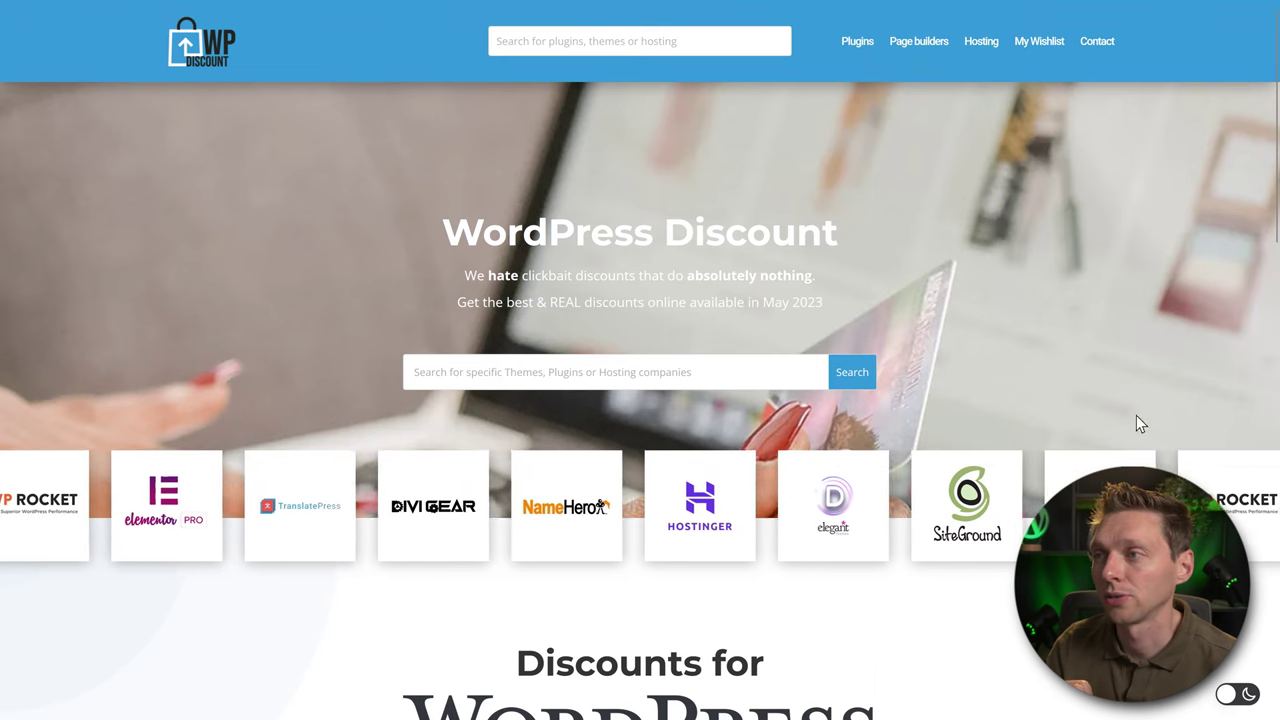
{"action": "left_click", "coordinate": [886, 515]}
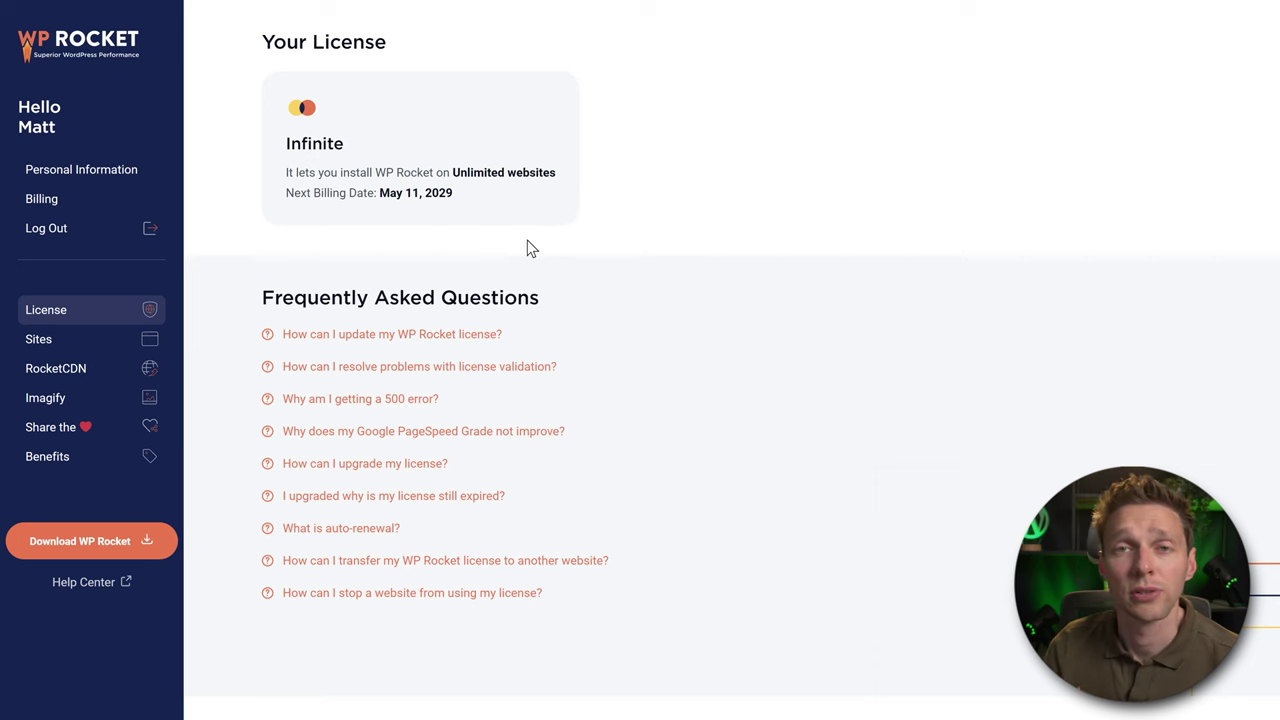
Step: Download WP Rocket from its account page, upload wp-rocket_3.13.2.zip as a new WordPress plugin and activate it
{"action": "left_click", "coordinate": [80, 541]}
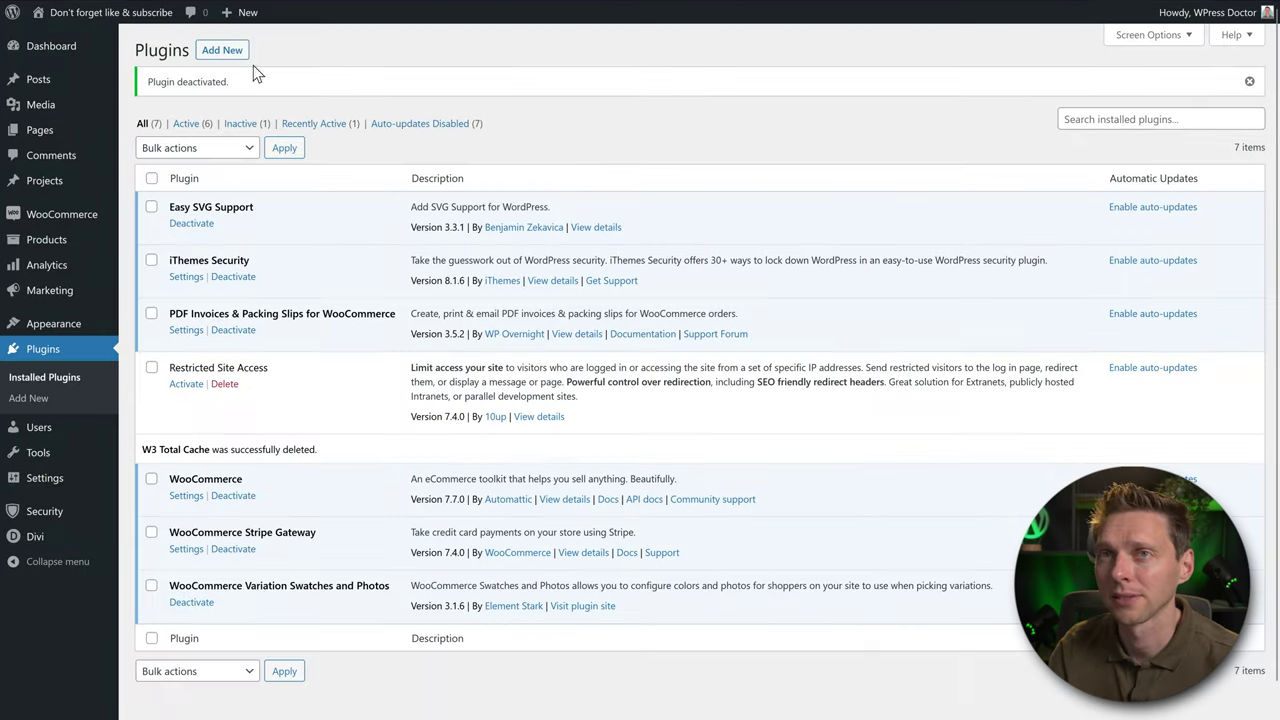
{"action": "left_click", "coordinate": [218, 50]}
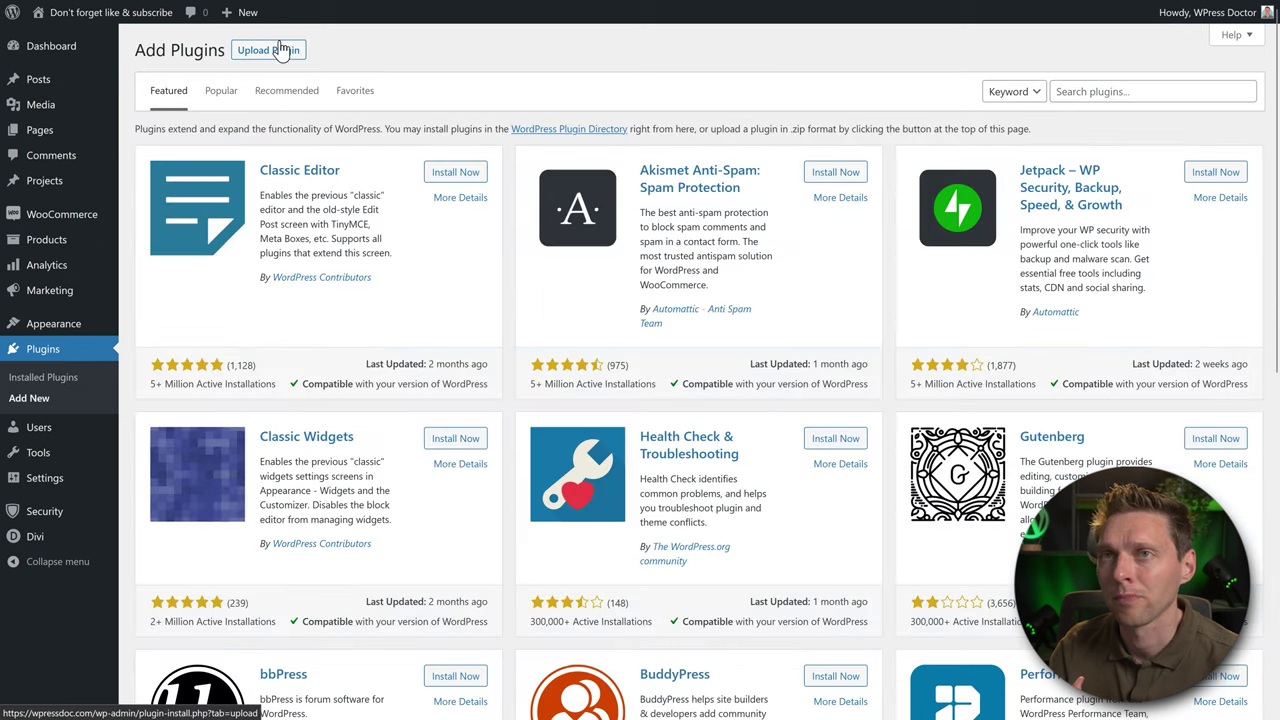
{"action": "left_click", "coordinate": [284, 50]}
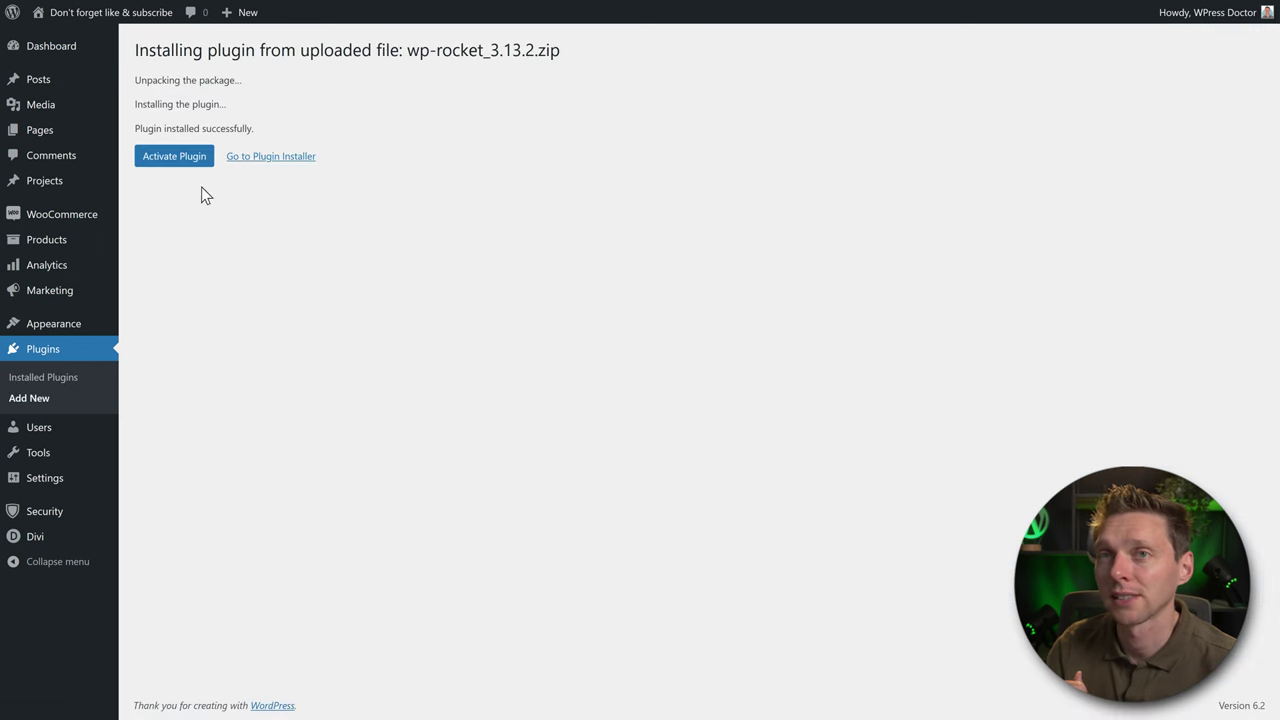
{"action": "left_click", "coordinate": [186, 160]}
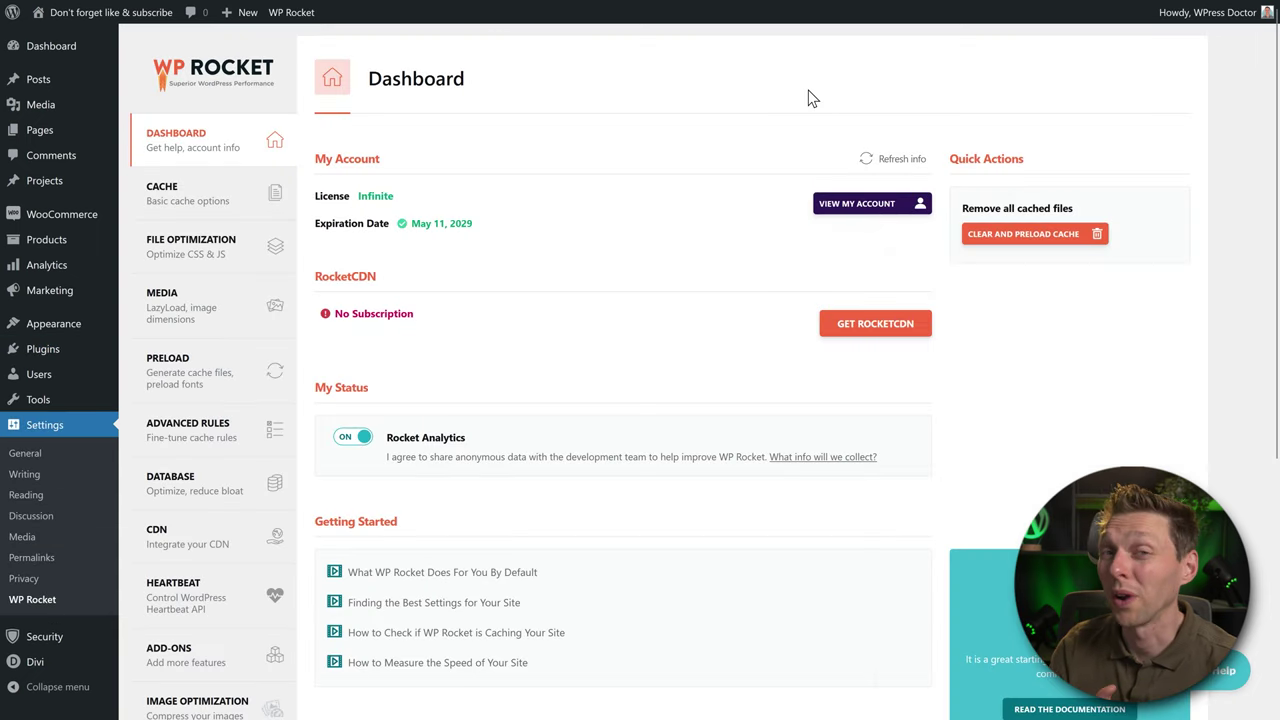
Step: In WP Rocket's file optimization settings, activate Minify CSS, Combine CSS and Optimize CSS delivery with Remove Unused CSS
{"action": "left_click", "coordinate": [195, 248]}
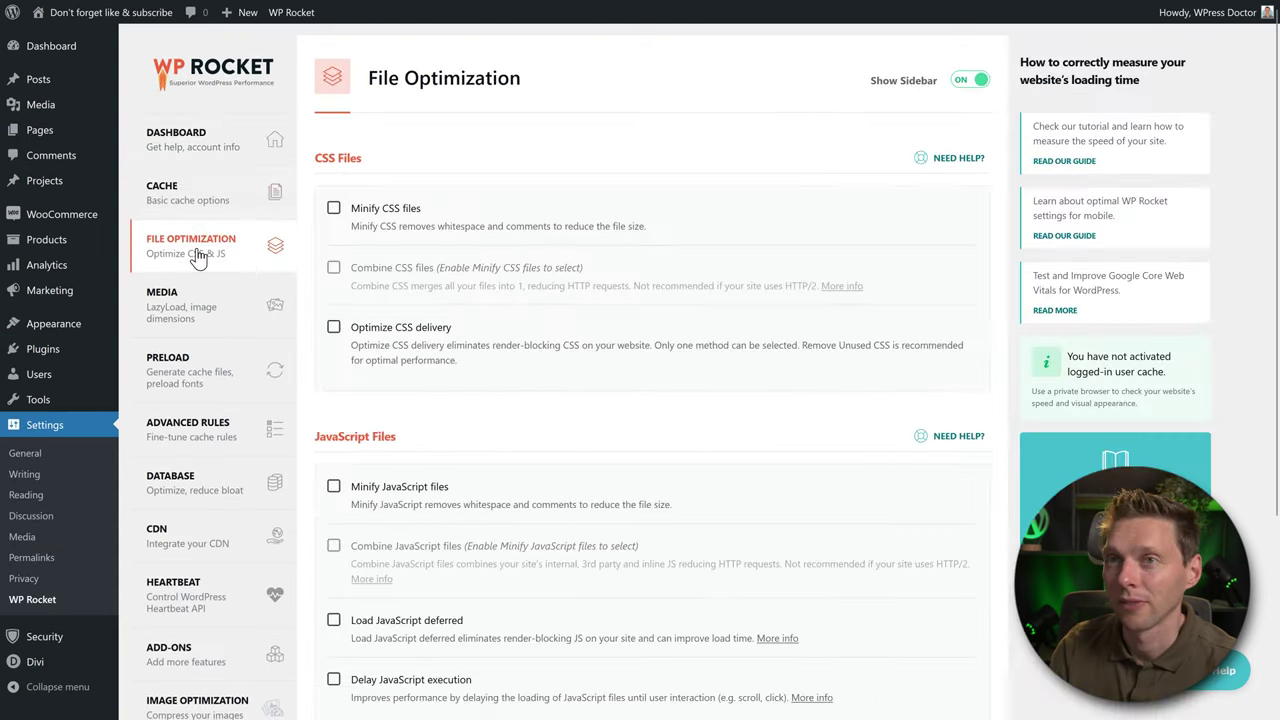
{"action": "left_click", "coordinate": [385, 207]}
{"action": "left_click", "coordinate": [429, 345]}
{"action": "left_click", "coordinate": [378, 268]}
{"action": "left_click", "coordinate": [420, 395]}
{"action": "left_click", "coordinate": [380, 530]}
{"action": "scroll", "coordinate": [400, 545], "scroll_direction": "down", "scroll_amount": 3}
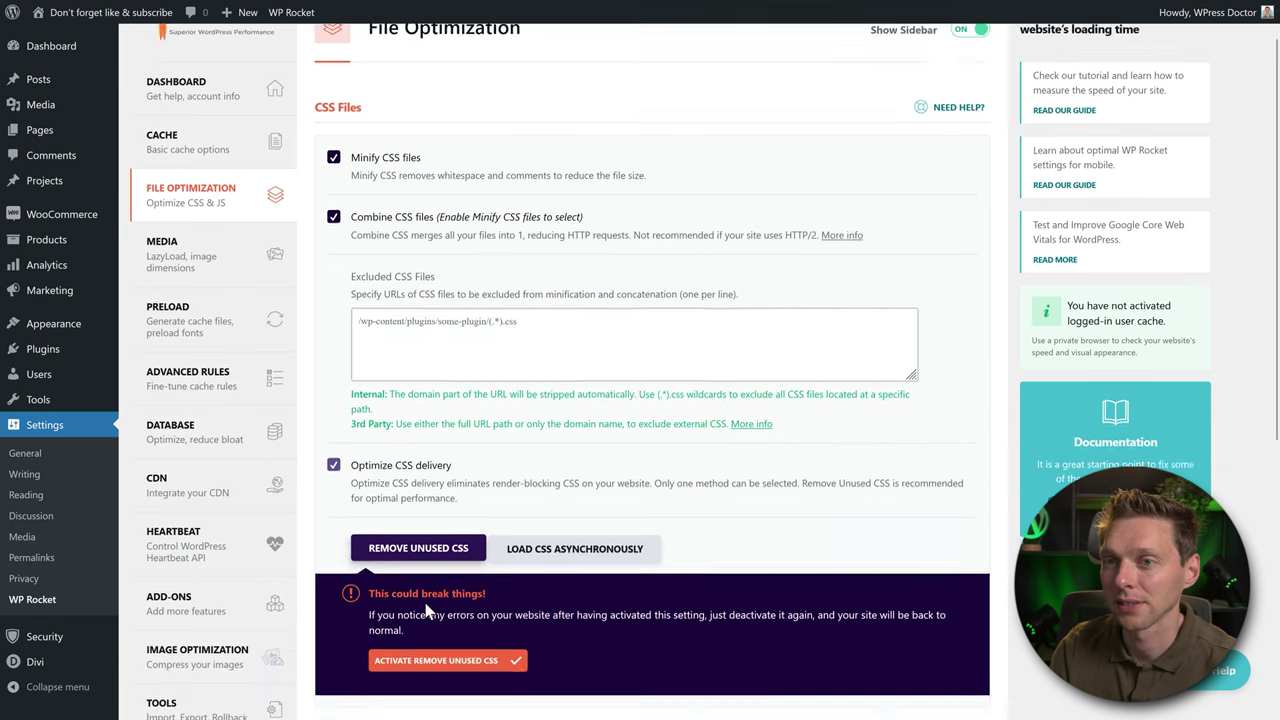
{"action": "left_click", "coordinate": [421, 556]}
Step: Activate Minify, Combine, Load deferred and Delay execution for the JavaScript files, and save the changes
{"action": "scroll", "coordinate": [421, 556], "scroll_direction": "down", "scroll_amount": 3}
{"action": "left_click", "coordinate": [388, 397]}
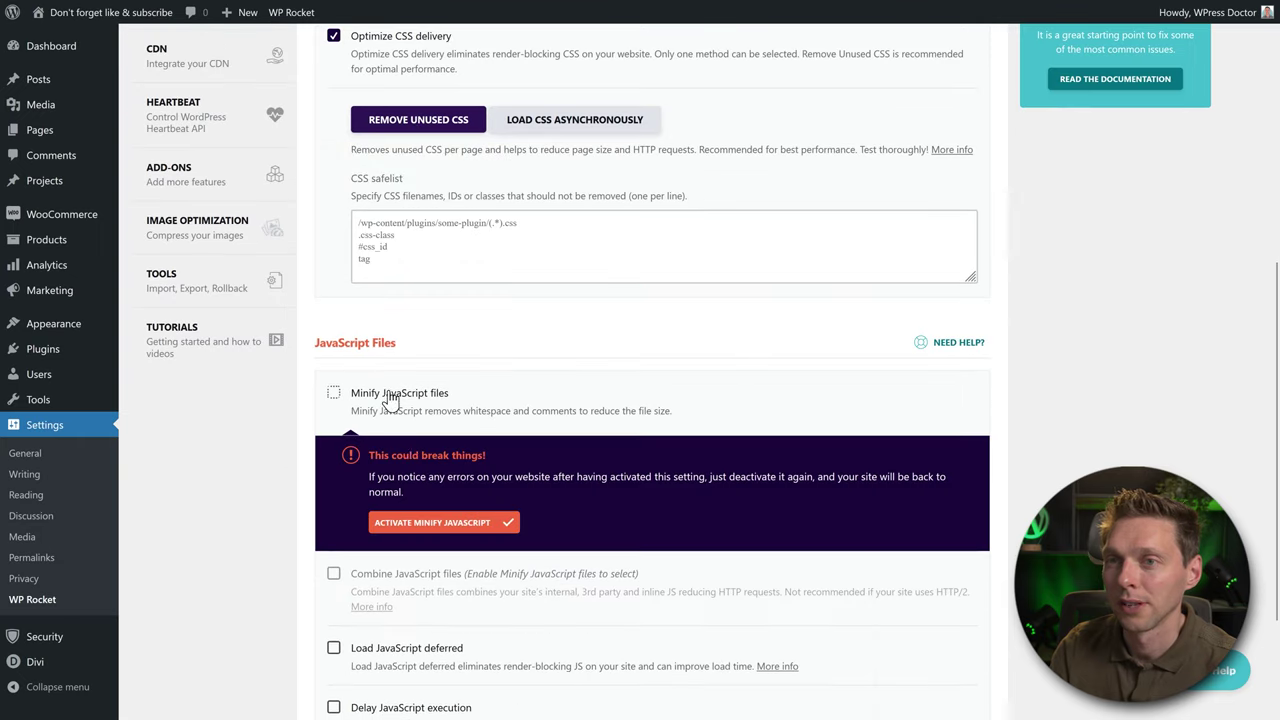
{"action": "left_click", "coordinate": [430, 521]}
{"action": "left_click", "coordinate": [385, 458]}
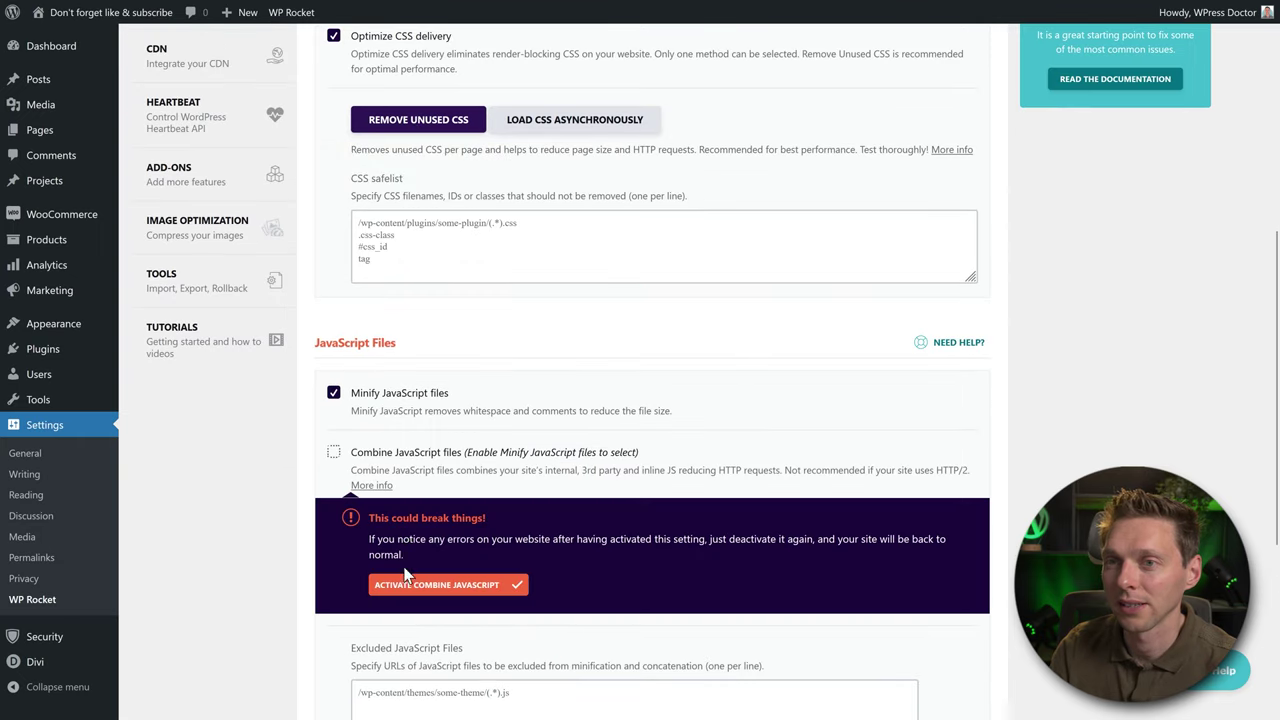
{"action": "left_click", "coordinate": [409, 577]}
{"action": "scroll", "coordinate": [410, 583], "scroll_direction": "down", "scroll_amount": 3}
{"action": "left_click", "coordinate": [383, 550]}
{"action": "scroll", "coordinate": [423, 551], "scroll_direction": "down", "scroll_amount": 2}
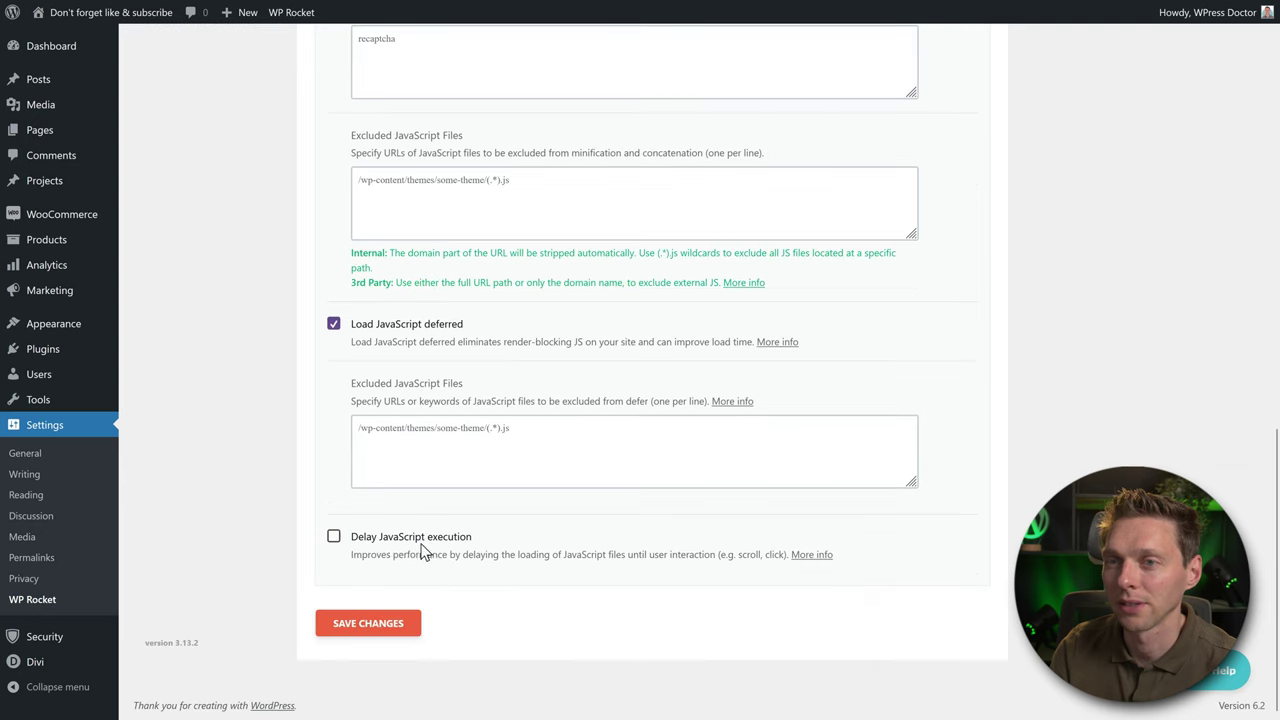
{"action": "left_click", "coordinate": [398, 540]}
{"action": "scroll", "coordinate": [455, 483], "scroll_direction": "down", "scroll_amount": 5}
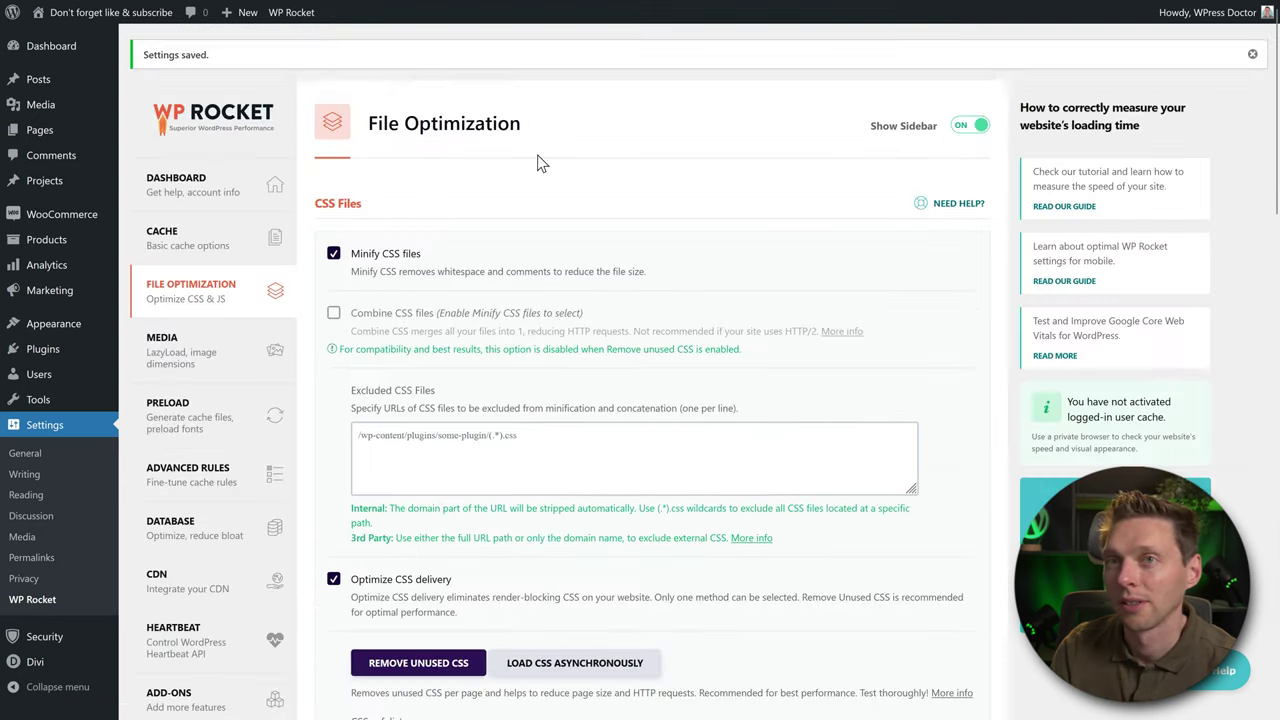
Step: In WP Rocket's media settings, enable LazyLoad for images, iframes and videos, add missing image dimensions, and save
{"action": "left_click", "coordinate": [176, 352]}
{"action": "left_click", "coordinate": [405, 255]}
{"action": "left_click", "coordinate": [418, 292]}
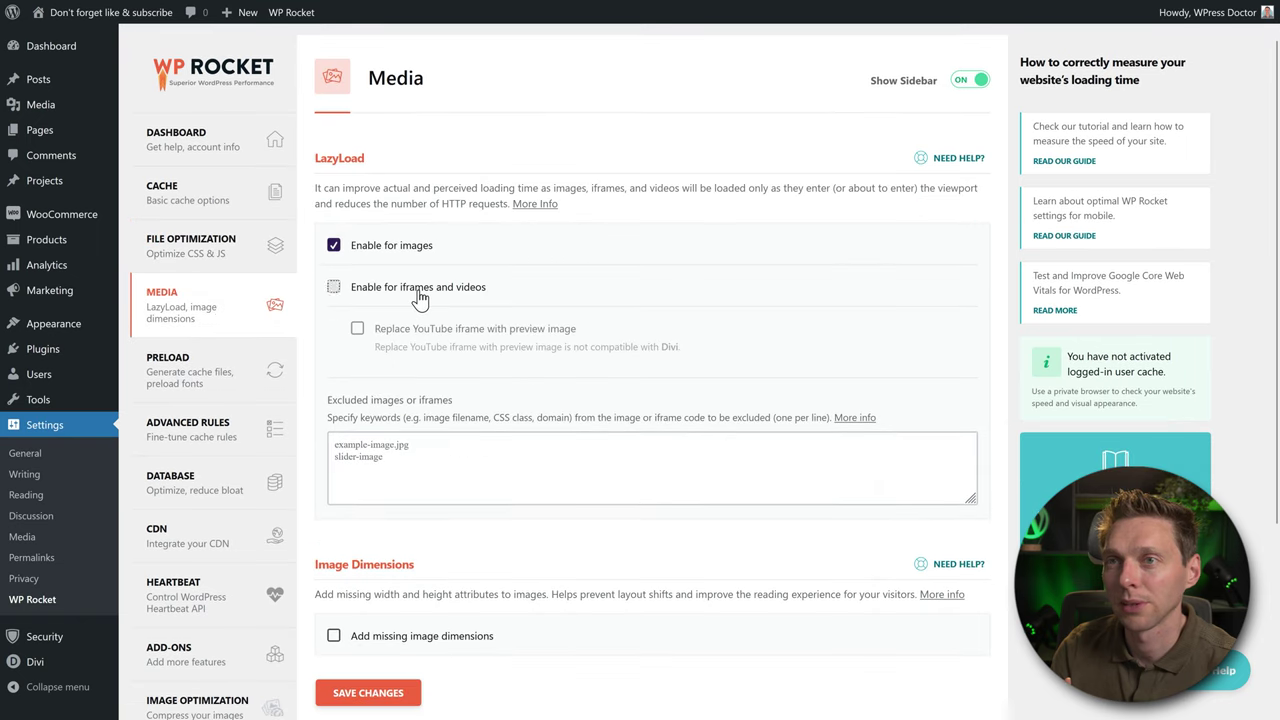
{"action": "left_click", "coordinate": [415, 636]}
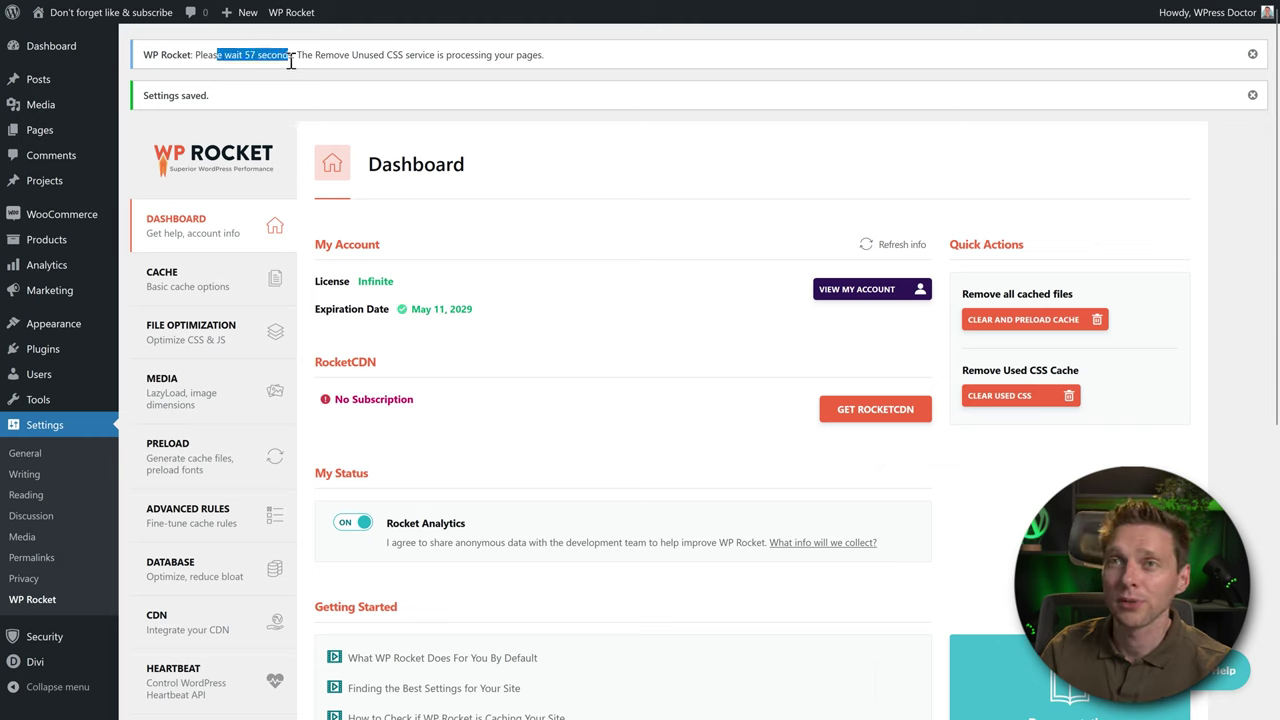
{"action": "left_click_drag", "start_coordinate": [291, 61], "coordinate": [461, 62]}
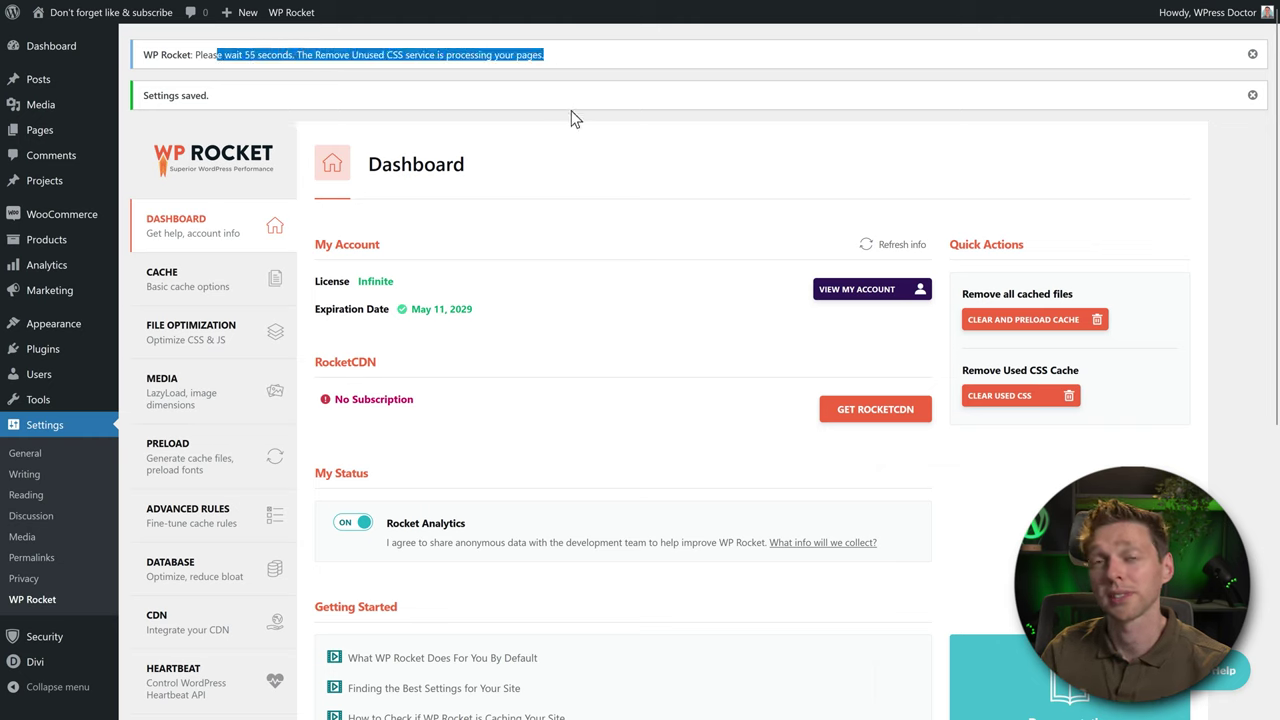
{"action": "scroll", "coordinate": [463, 198], "scroll_direction": "down", "scroll_amount": 1}
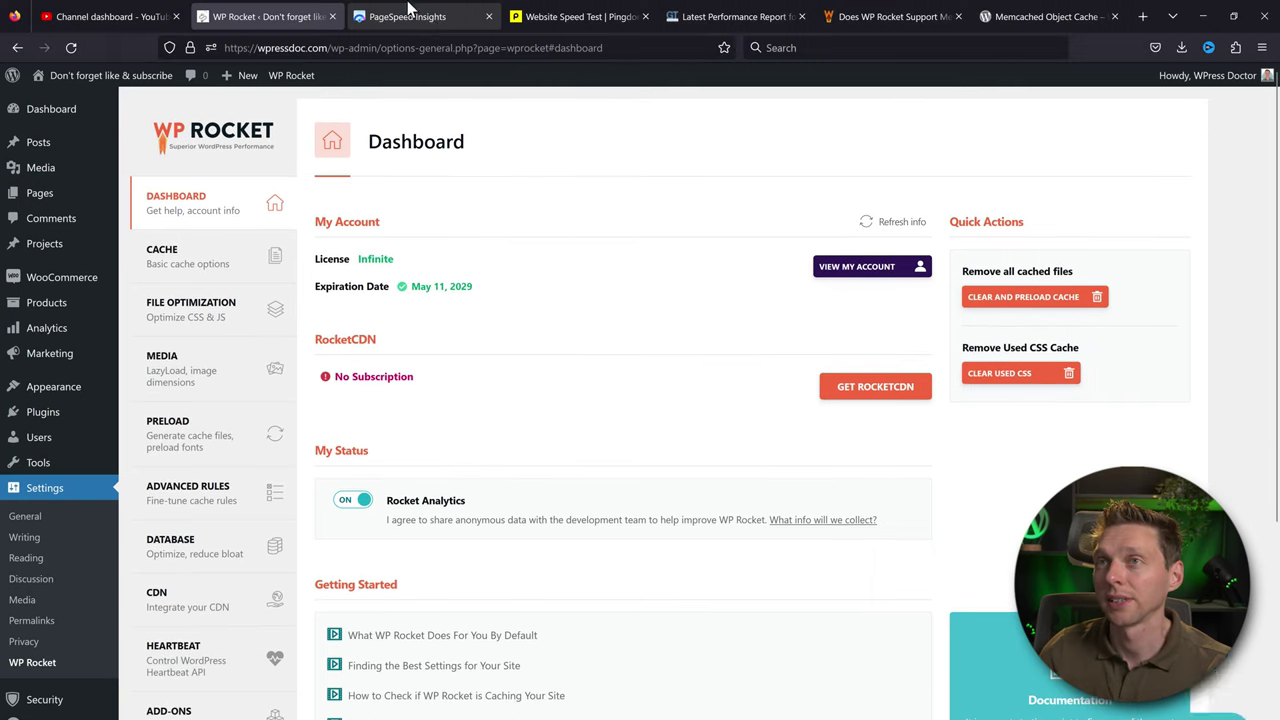
{"action": "left_click", "coordinate": [430, 18]}
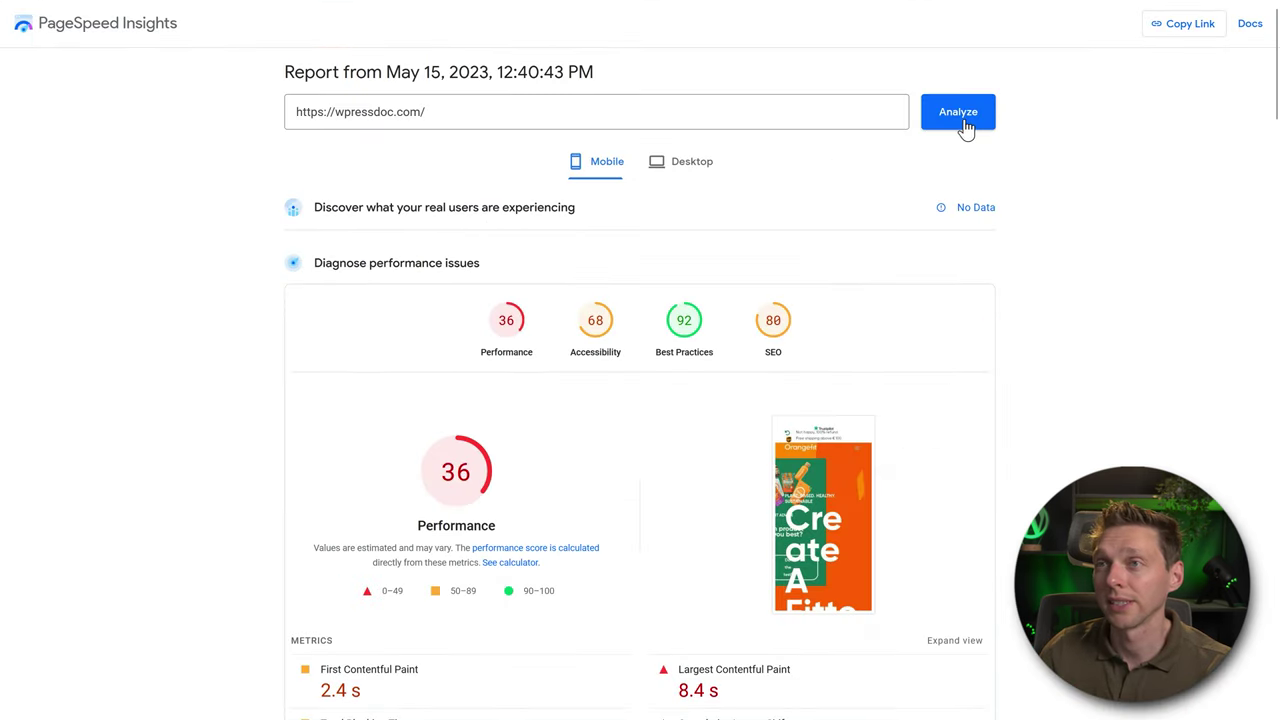
{"action": "left_click", "coordinate": [474, 47]}
{"action": "key", "text": "ctrl+c"}
{"action": "key", "text": "ctrl+t"}
{"action": "key", "text": "ctrl+v"}
{"action": "key", "text": "Return"}
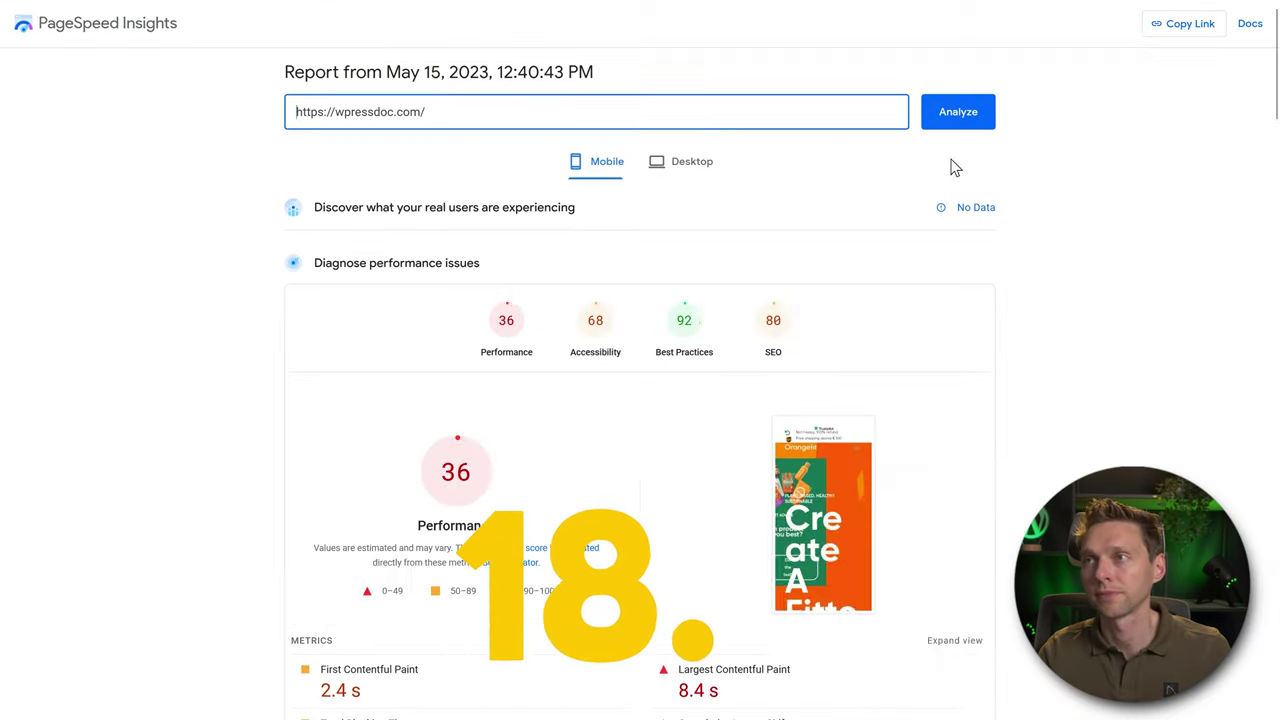
{"action": "left_click", "coordinate": [957, 111]}
{"action": "left_click", "coordinate": [505, 18]}
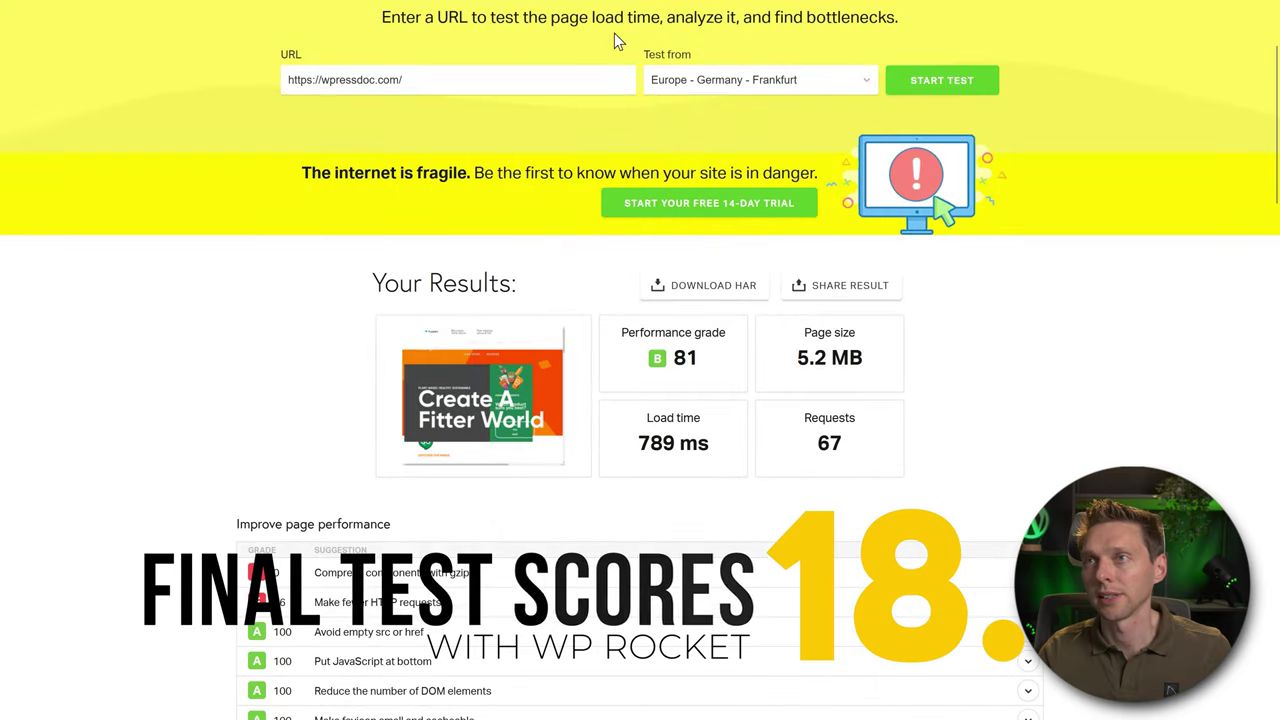
{"action": "left_click", "coordinate": [483, 47]}
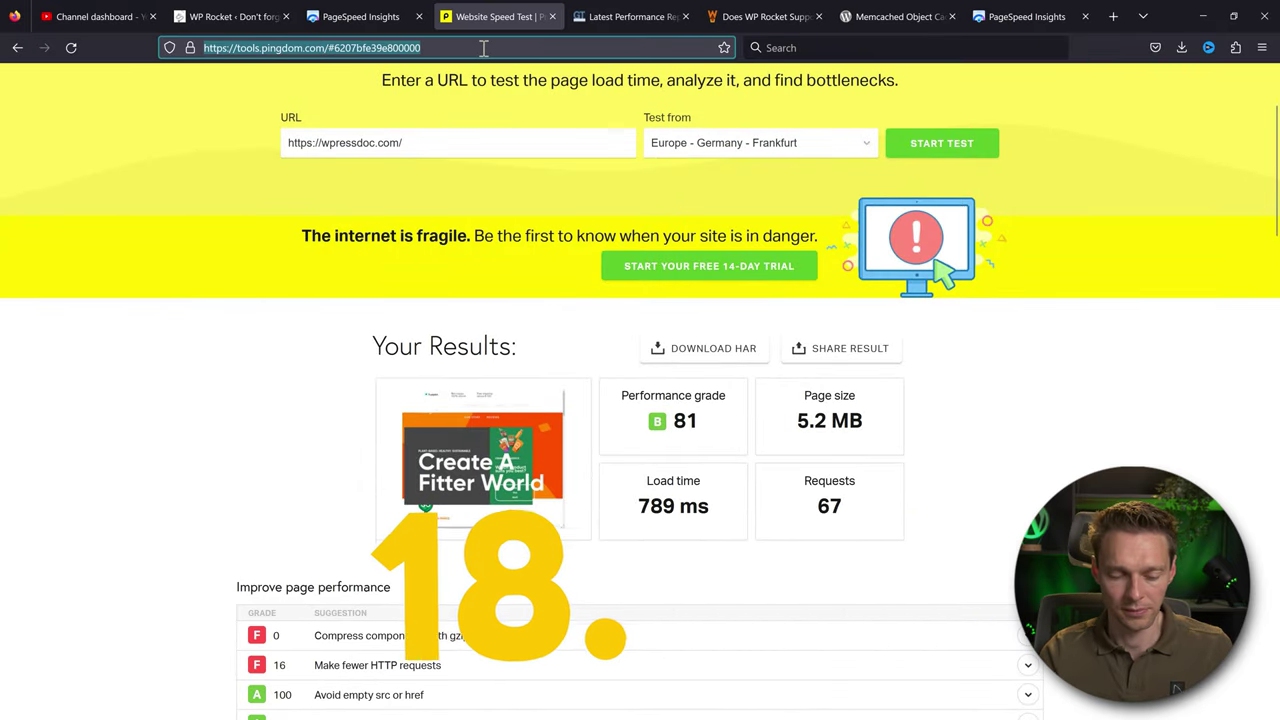
{"action": "key", "text": "ctrl+c"}
{"action": "key", "text": "ctrl+t"}
{"action": "key", "text": "ctrl+v"}
{"action": "key", "text": "Return"}
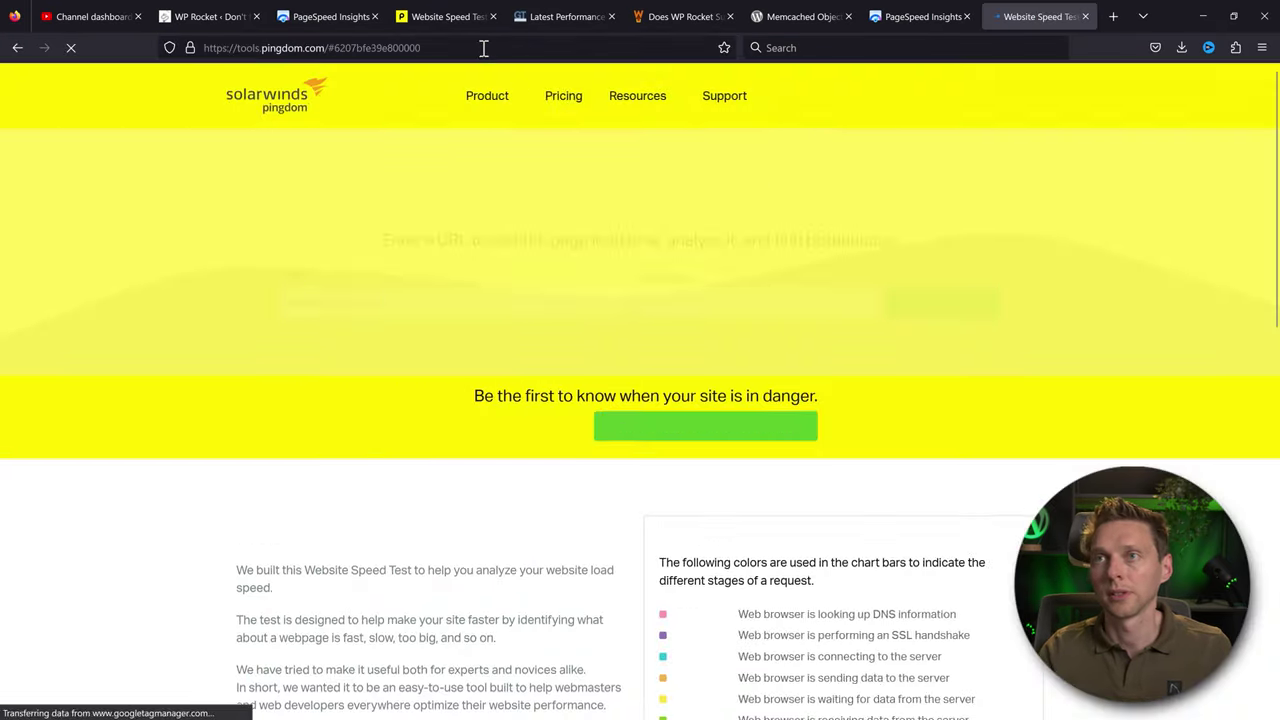
{"action": "left_click_drag", "start_coordinate": [1040, 16], "coordinate": [565, 16]}
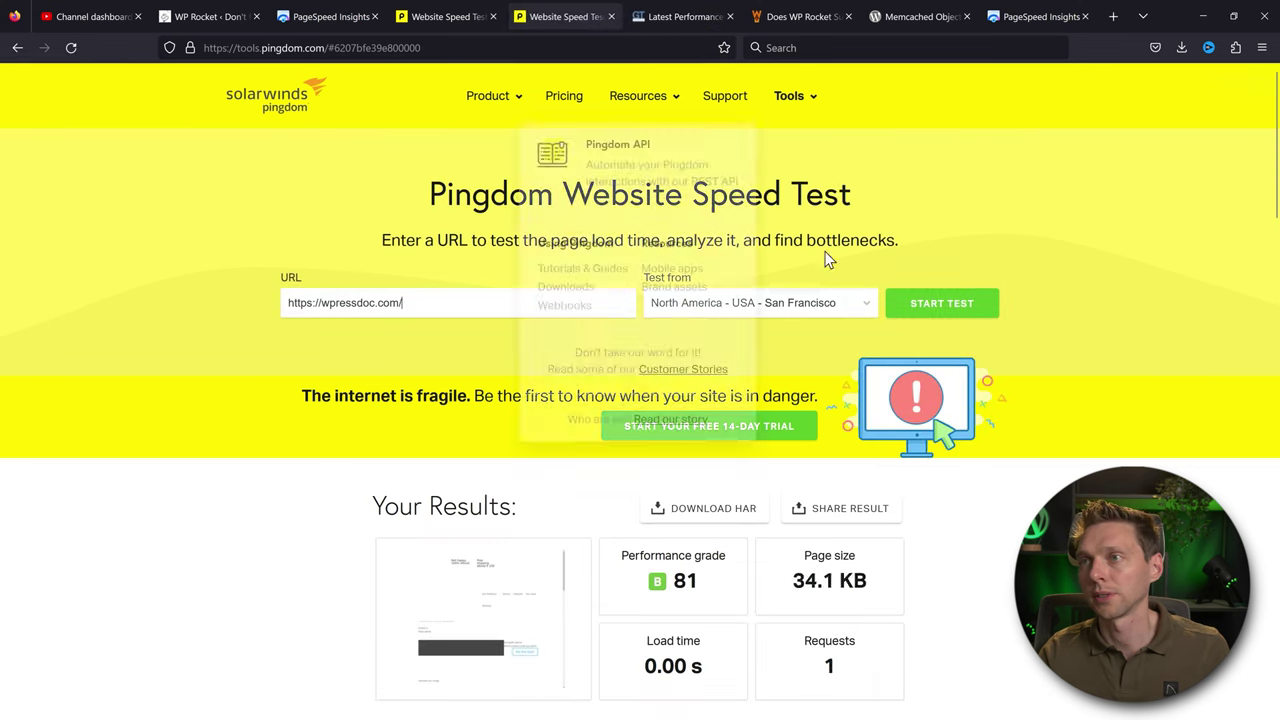
{"action": "left_click", "coordinate": [945, 305]}
{"action": "left_click", "coordinate": [678, 17]}
{"action": "left_click", "coordinate": [511, 48]}
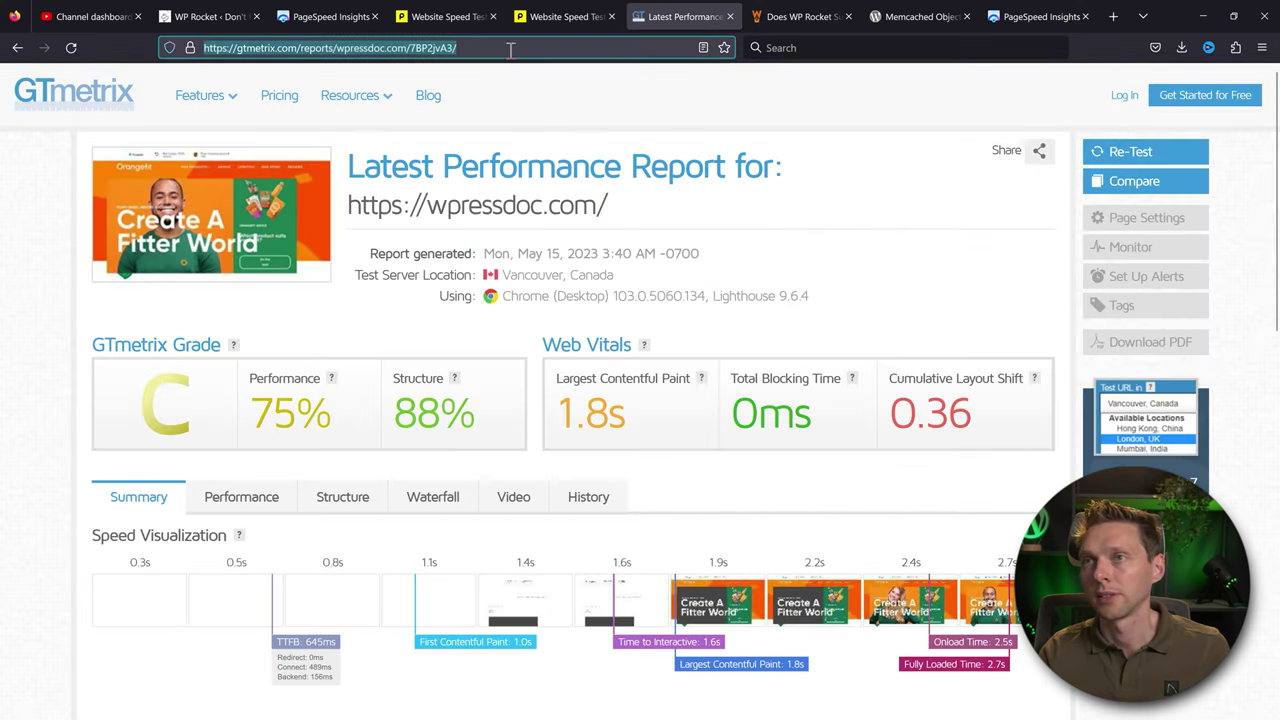
{"action": "key", "text": "ctrl+c"}
{"action": "key", "text": "ctrl+t"}
{"action": "key", "text": "ctrl+v"}
{"action": "key", "text": "Return"}
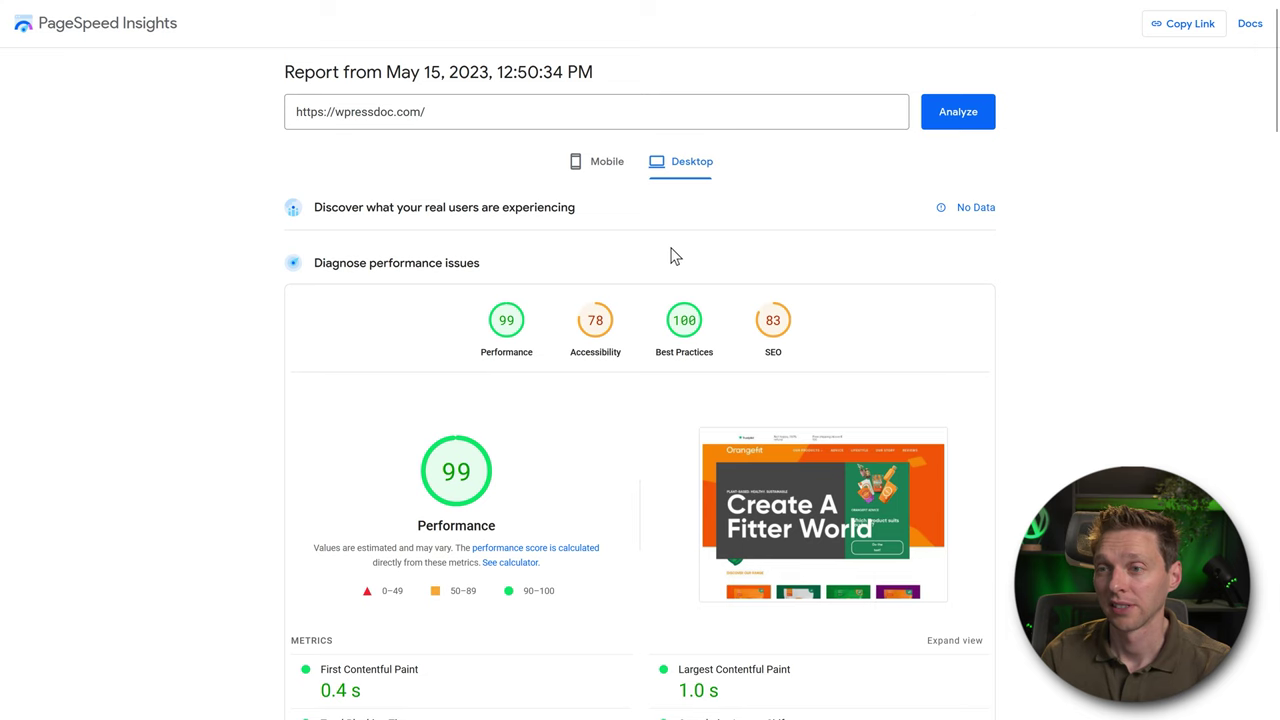
Step: Examine the desktop performance scores and metrics in the new PageSpeed Insights report
{"action": "scroll", "coordinate": [686, 257], "scroll_direction": "down", "scroll_amount": 1}
{"action": "scroll", "coordinate": [1020, 243], "scroll_direction": "down", "scroll_amount": 1}
{"action": "scroll", "coordinate": [1012, 210], "scroll_direction": "up", "scroll_amount": 2}
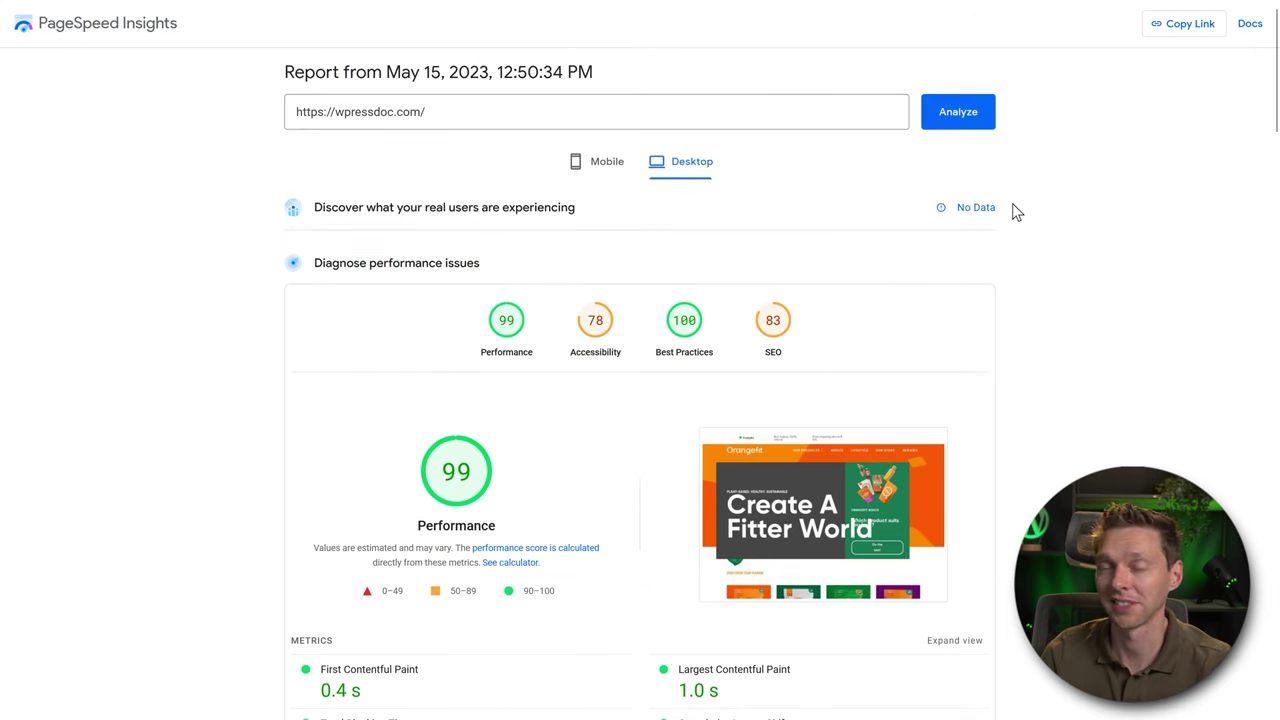
{"action": "mouse_move", "coordinate": [660, 14]}
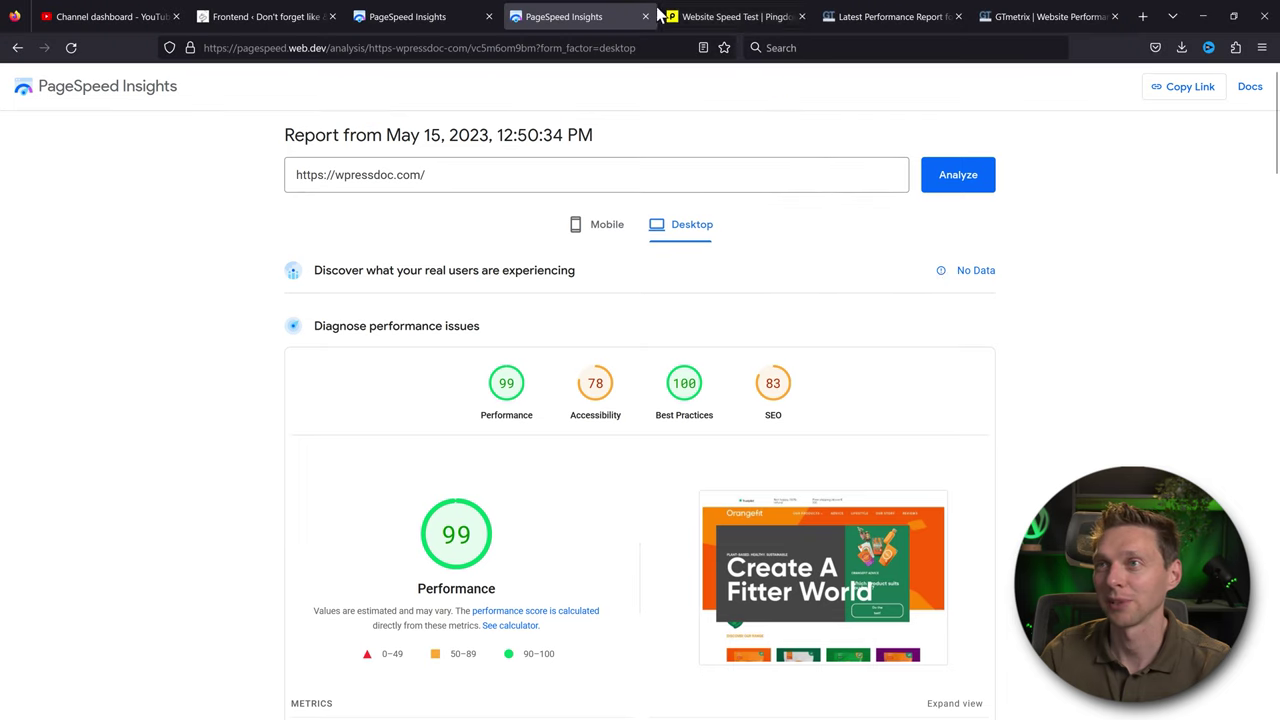
Step: Examine the performance grade in the new Pingdom results and bring up the earlier GTmetrix report for comparison
{"action": "left_click", "coordinate": [741, 17]}
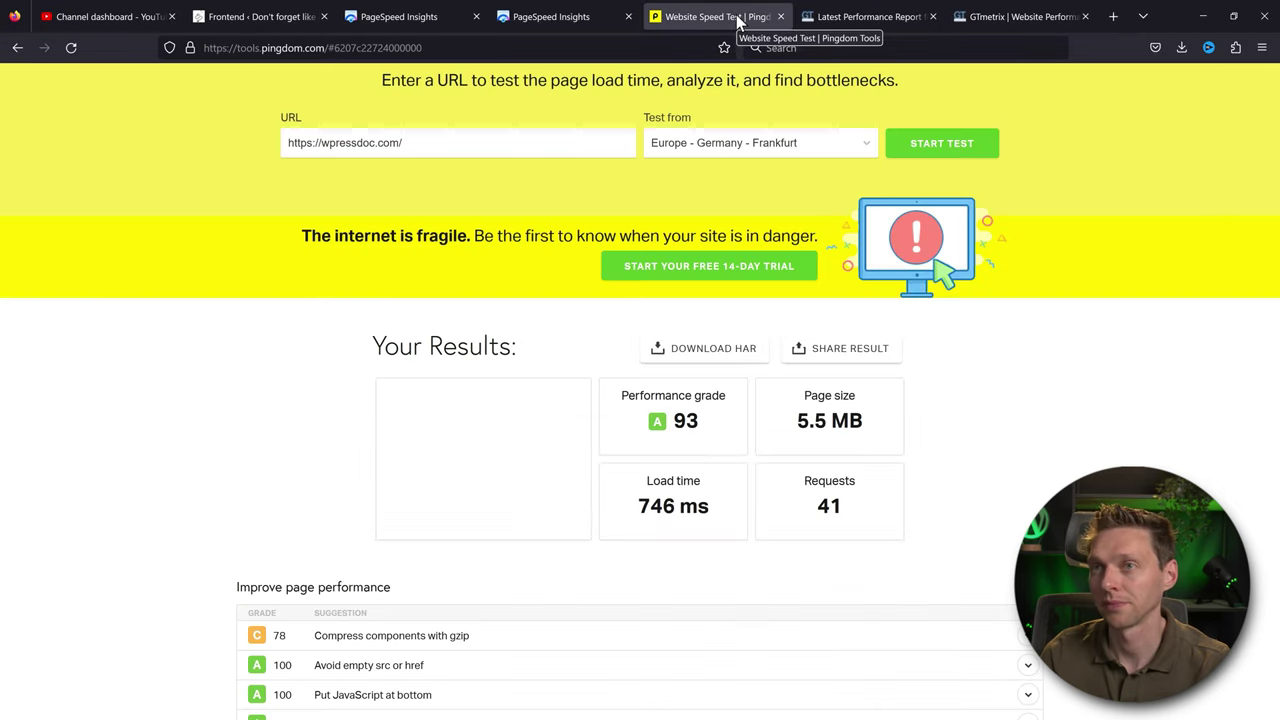
{"action": "left_click_drag", "start_coordinate": [655, 437], "coordinate": [606, 409]}
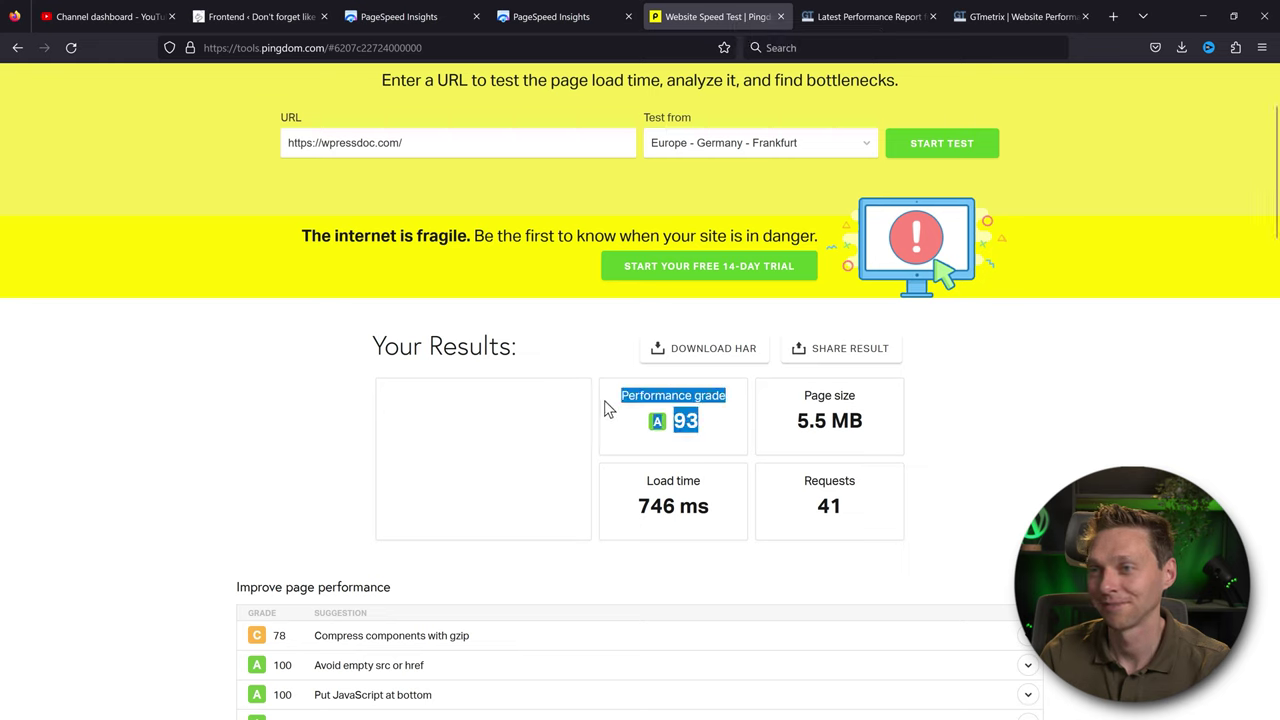
{"action": "left_click", "coordinate": [626, 402]}
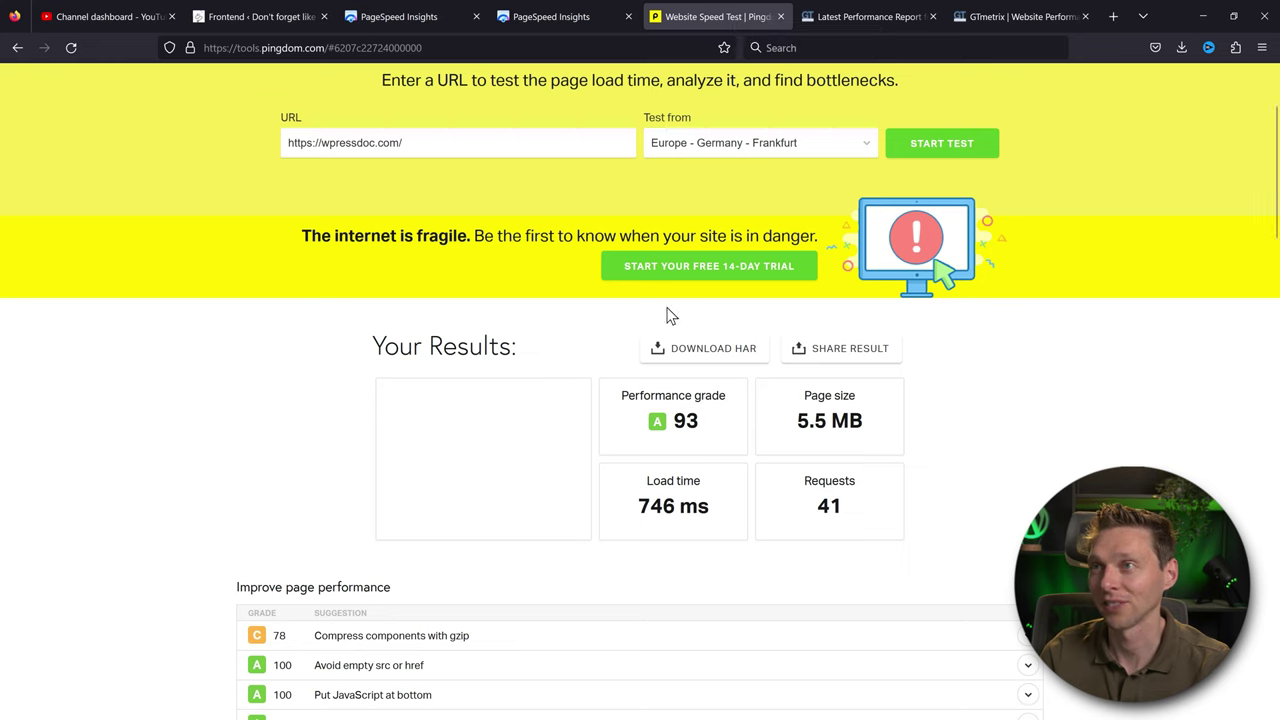
{"action": "left_click", "coordinate": [866, 16]}
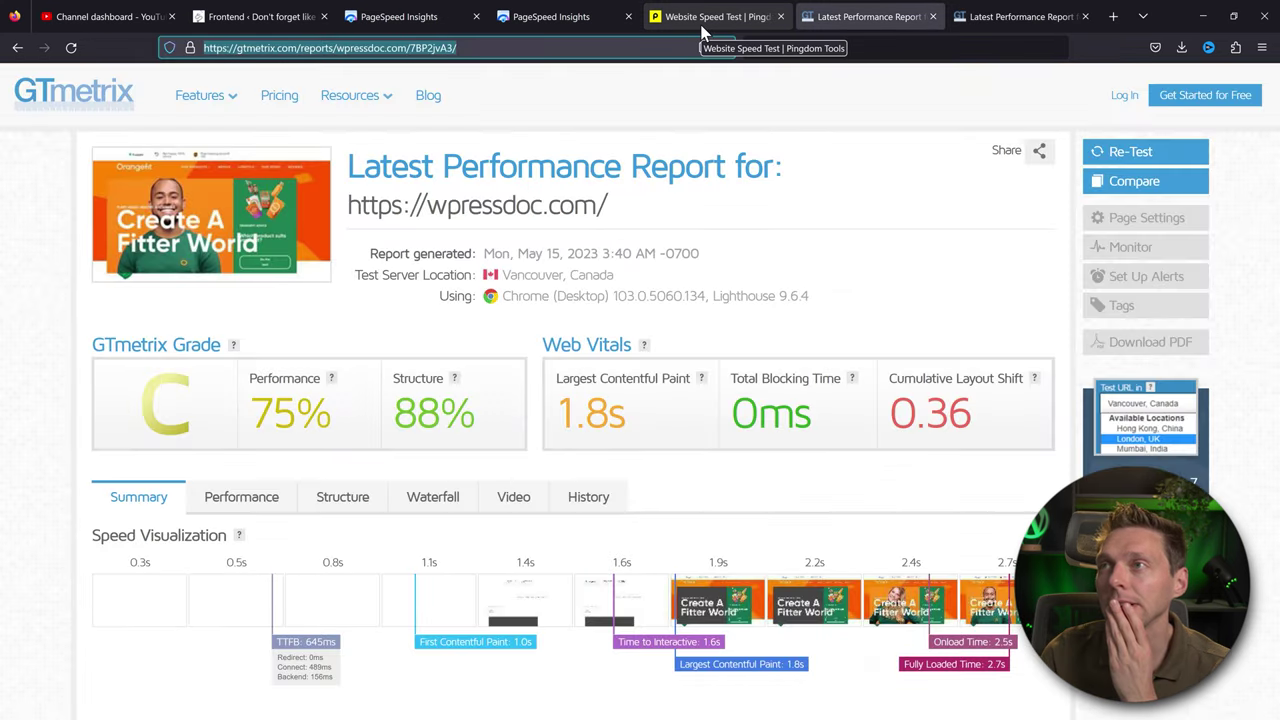